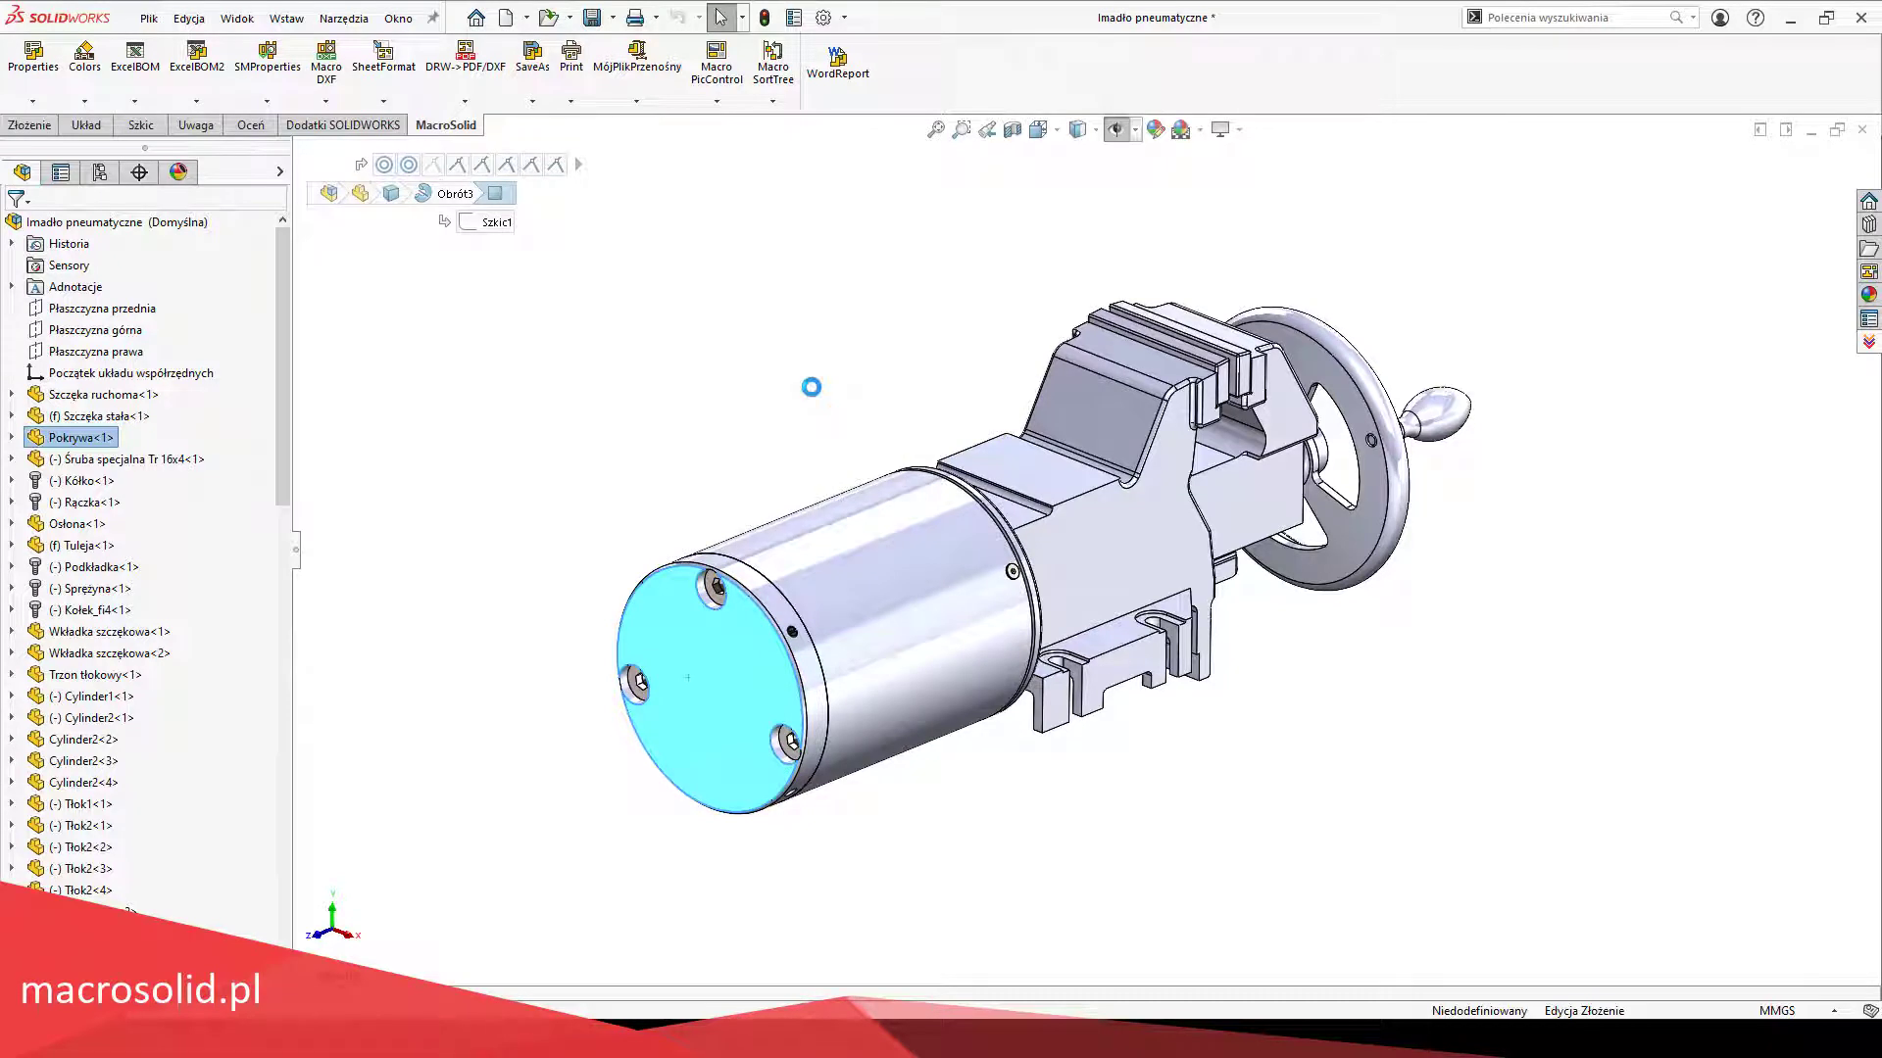
Step: Colour the handwheel (Kółko) and its handle (Rączka) with RAL 9005 mat Jet black
{"action": "left_click", "coordinate": [1303, 356]}
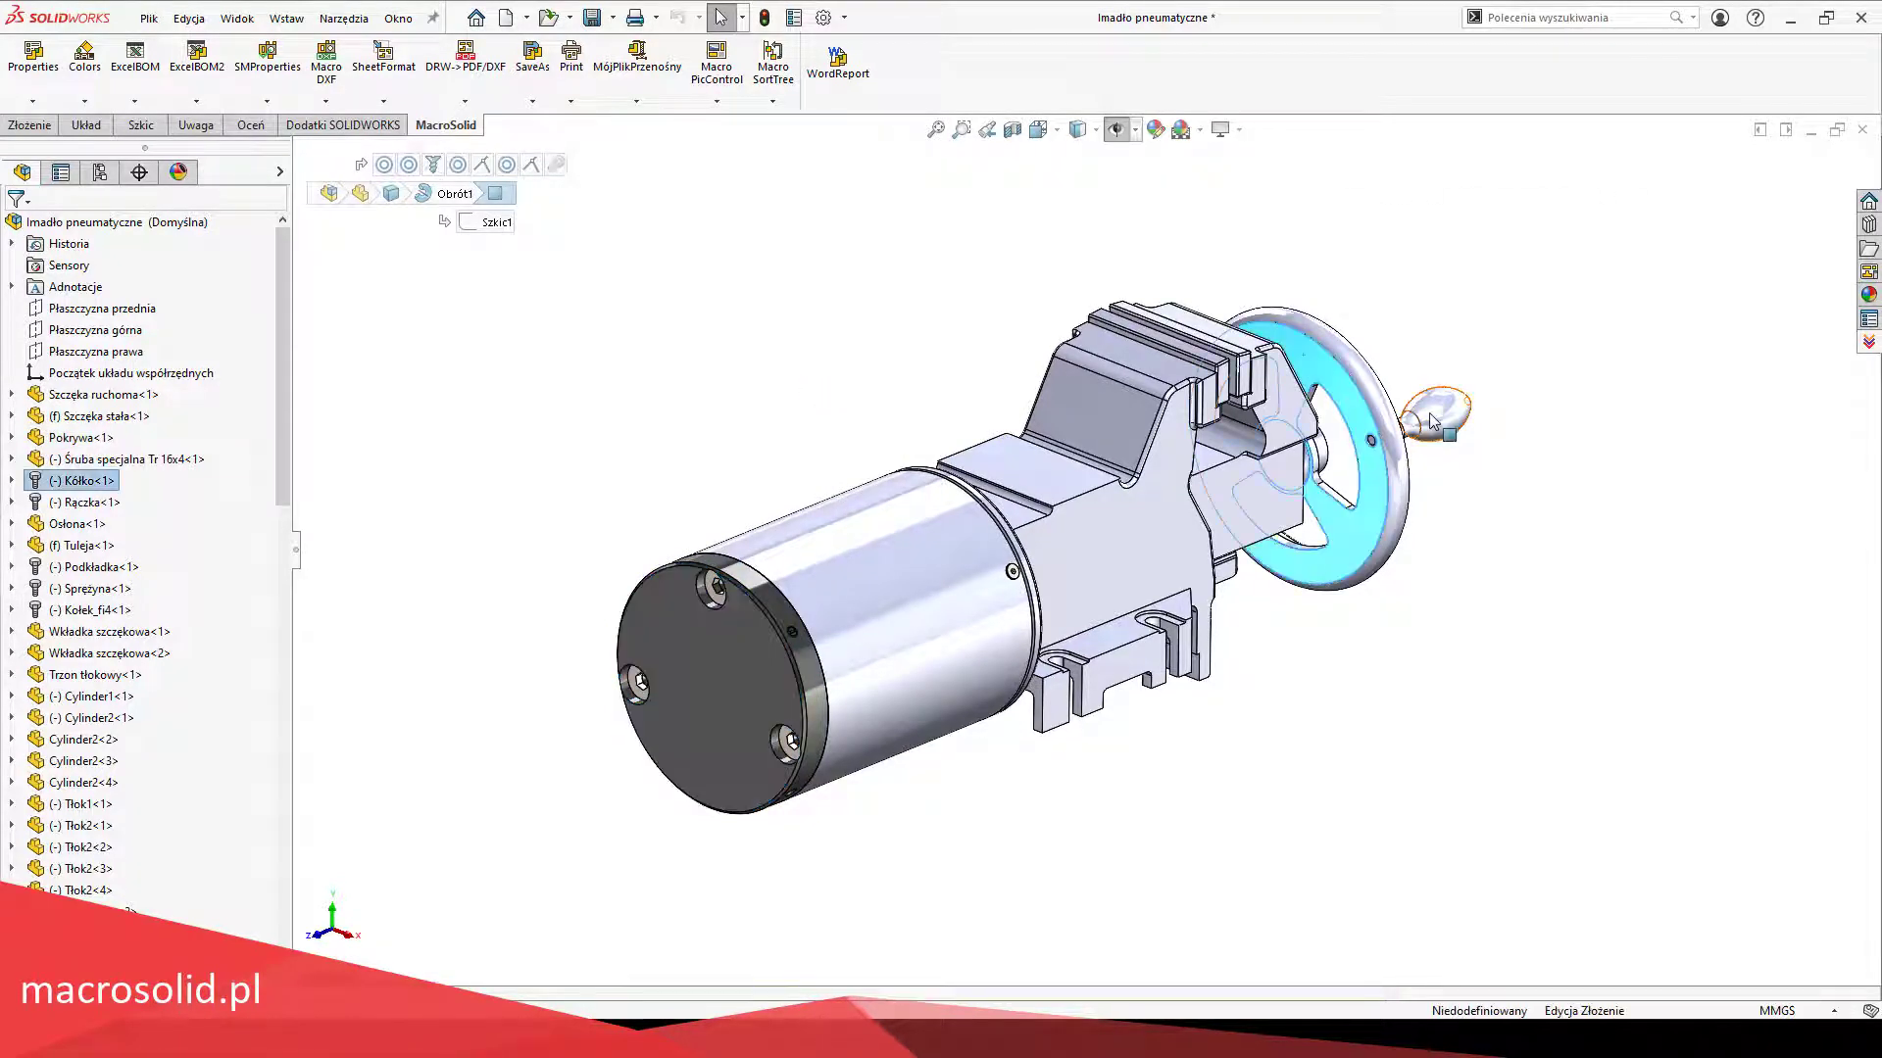
{"action": "left_click", "coordinate": [1432, 417], "text": "ctrl"}
{"action": "left_click", "coordinate": [1509, 354]}
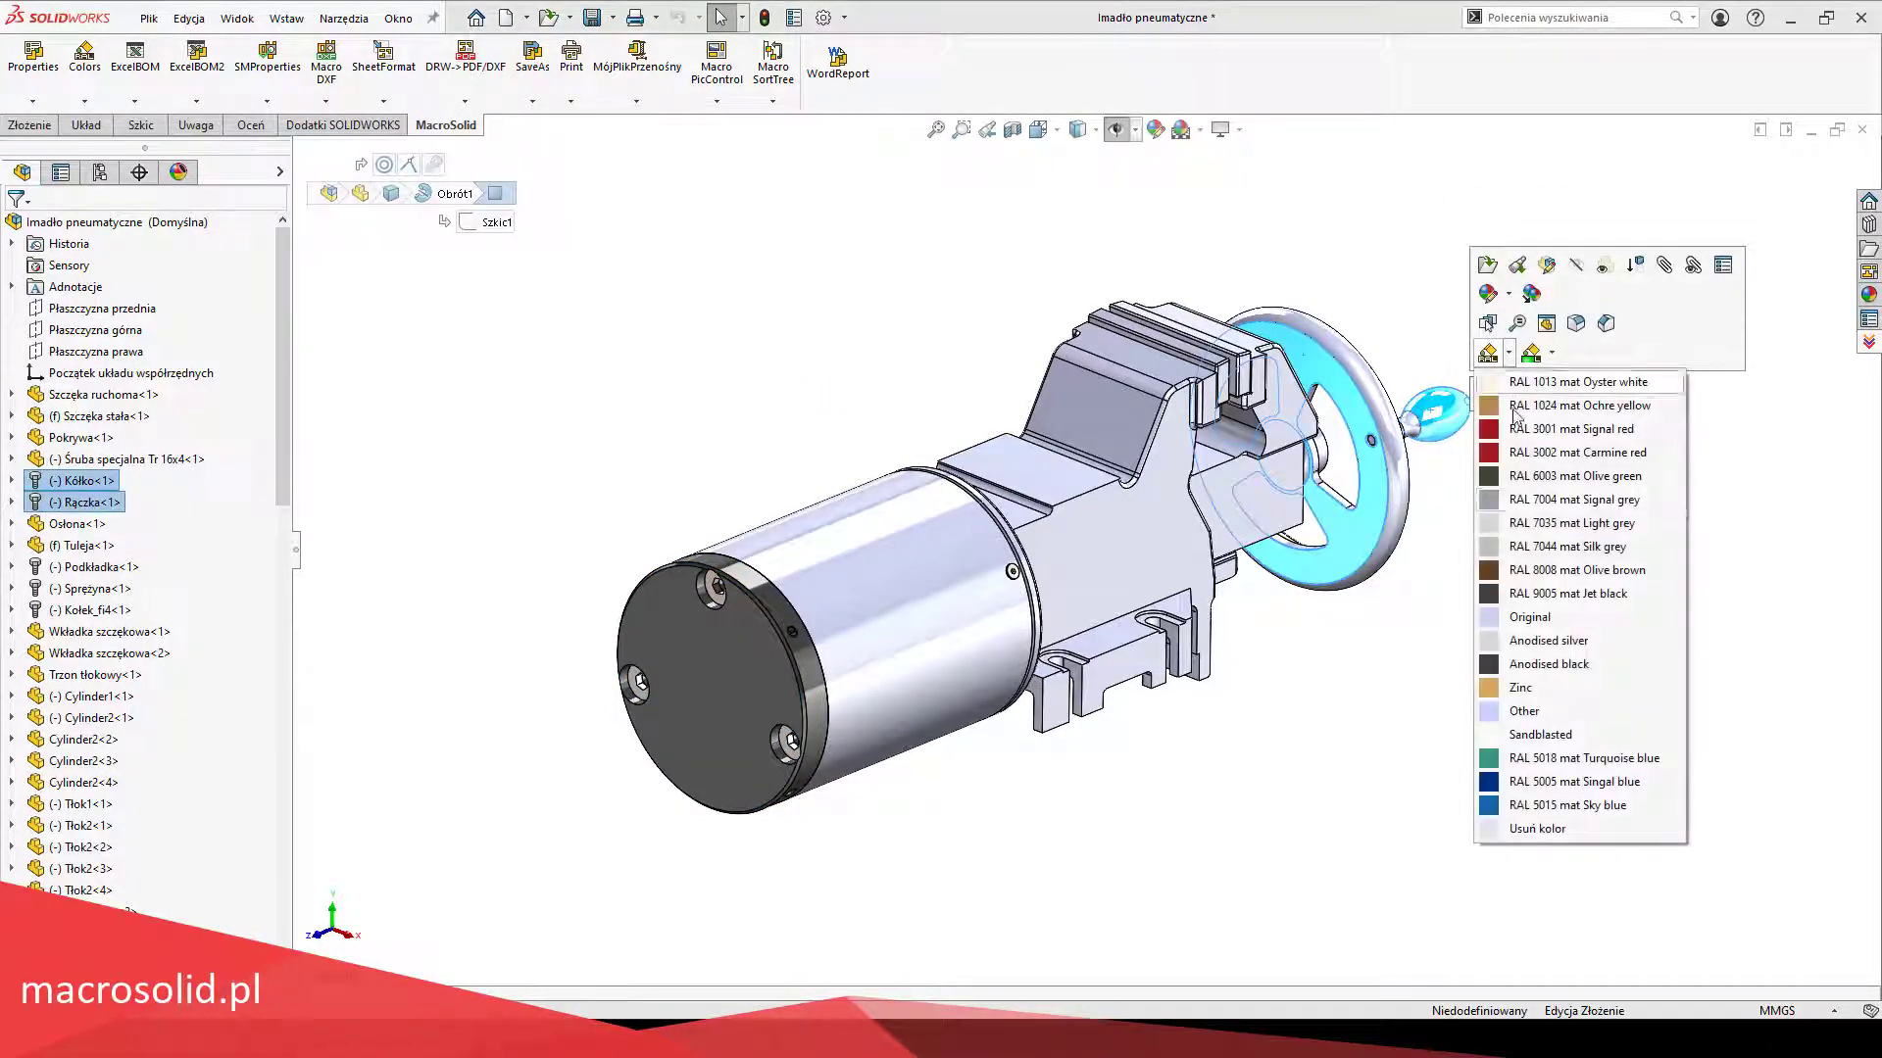
{"action": "left_click", "coordinate": [1533, 577]}
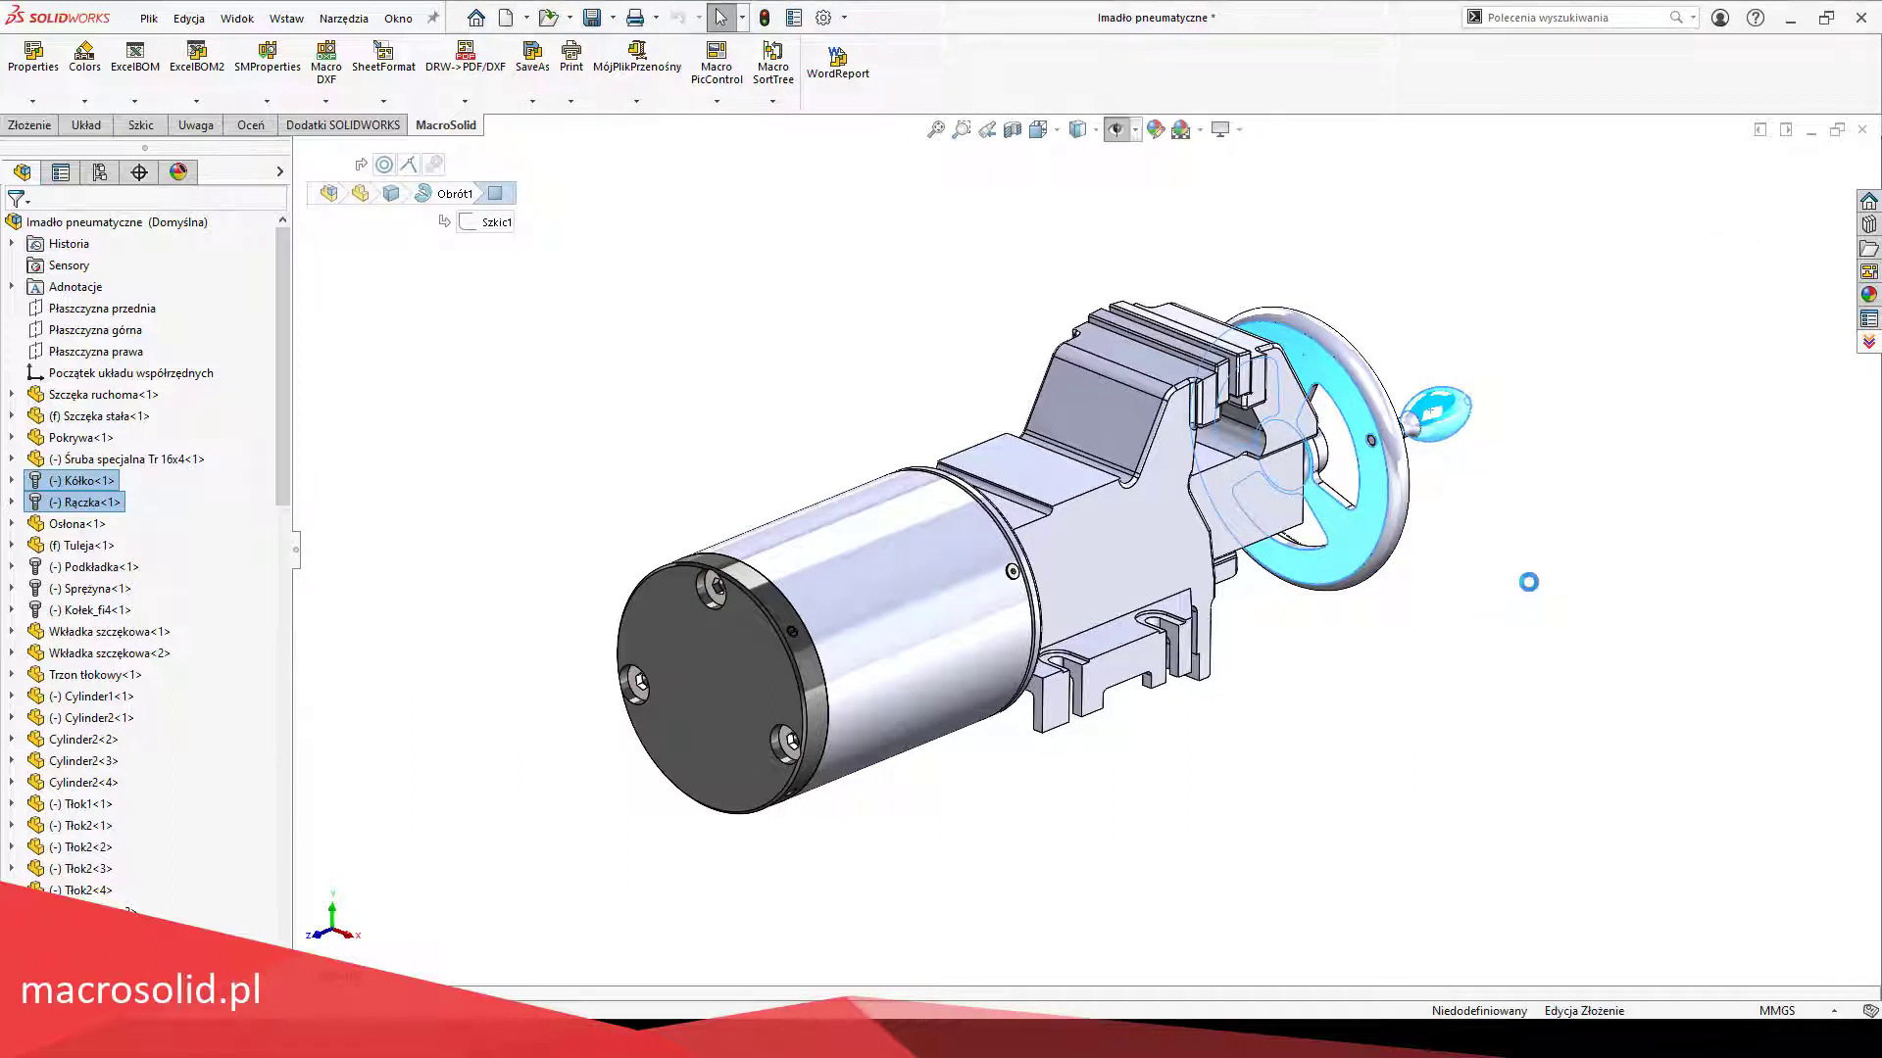
{"action": "left_click", "coordinate": [1525, 579]}
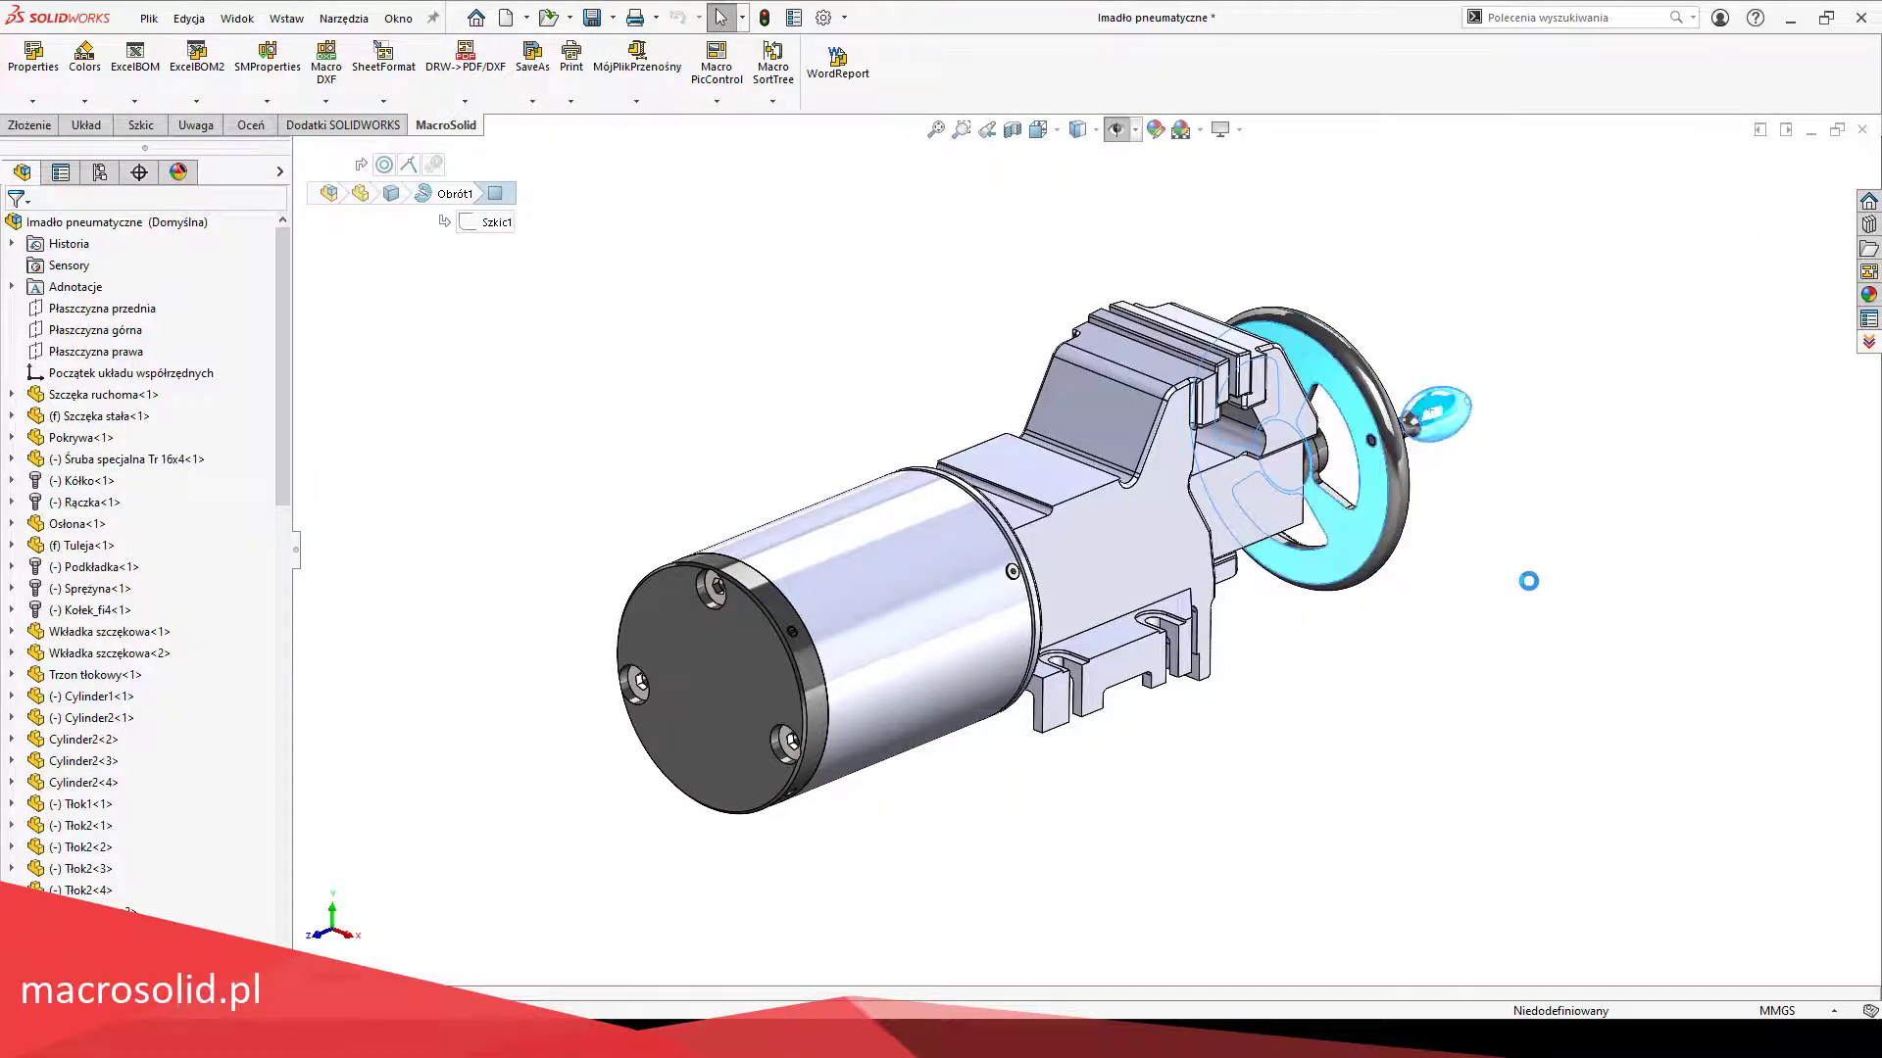
Step: Open the movable jaw part (Szczęka ruchoma) from the assembly and check its configuration-specific properties
{"action": "left_click", "coordinate": [1241, 489]}
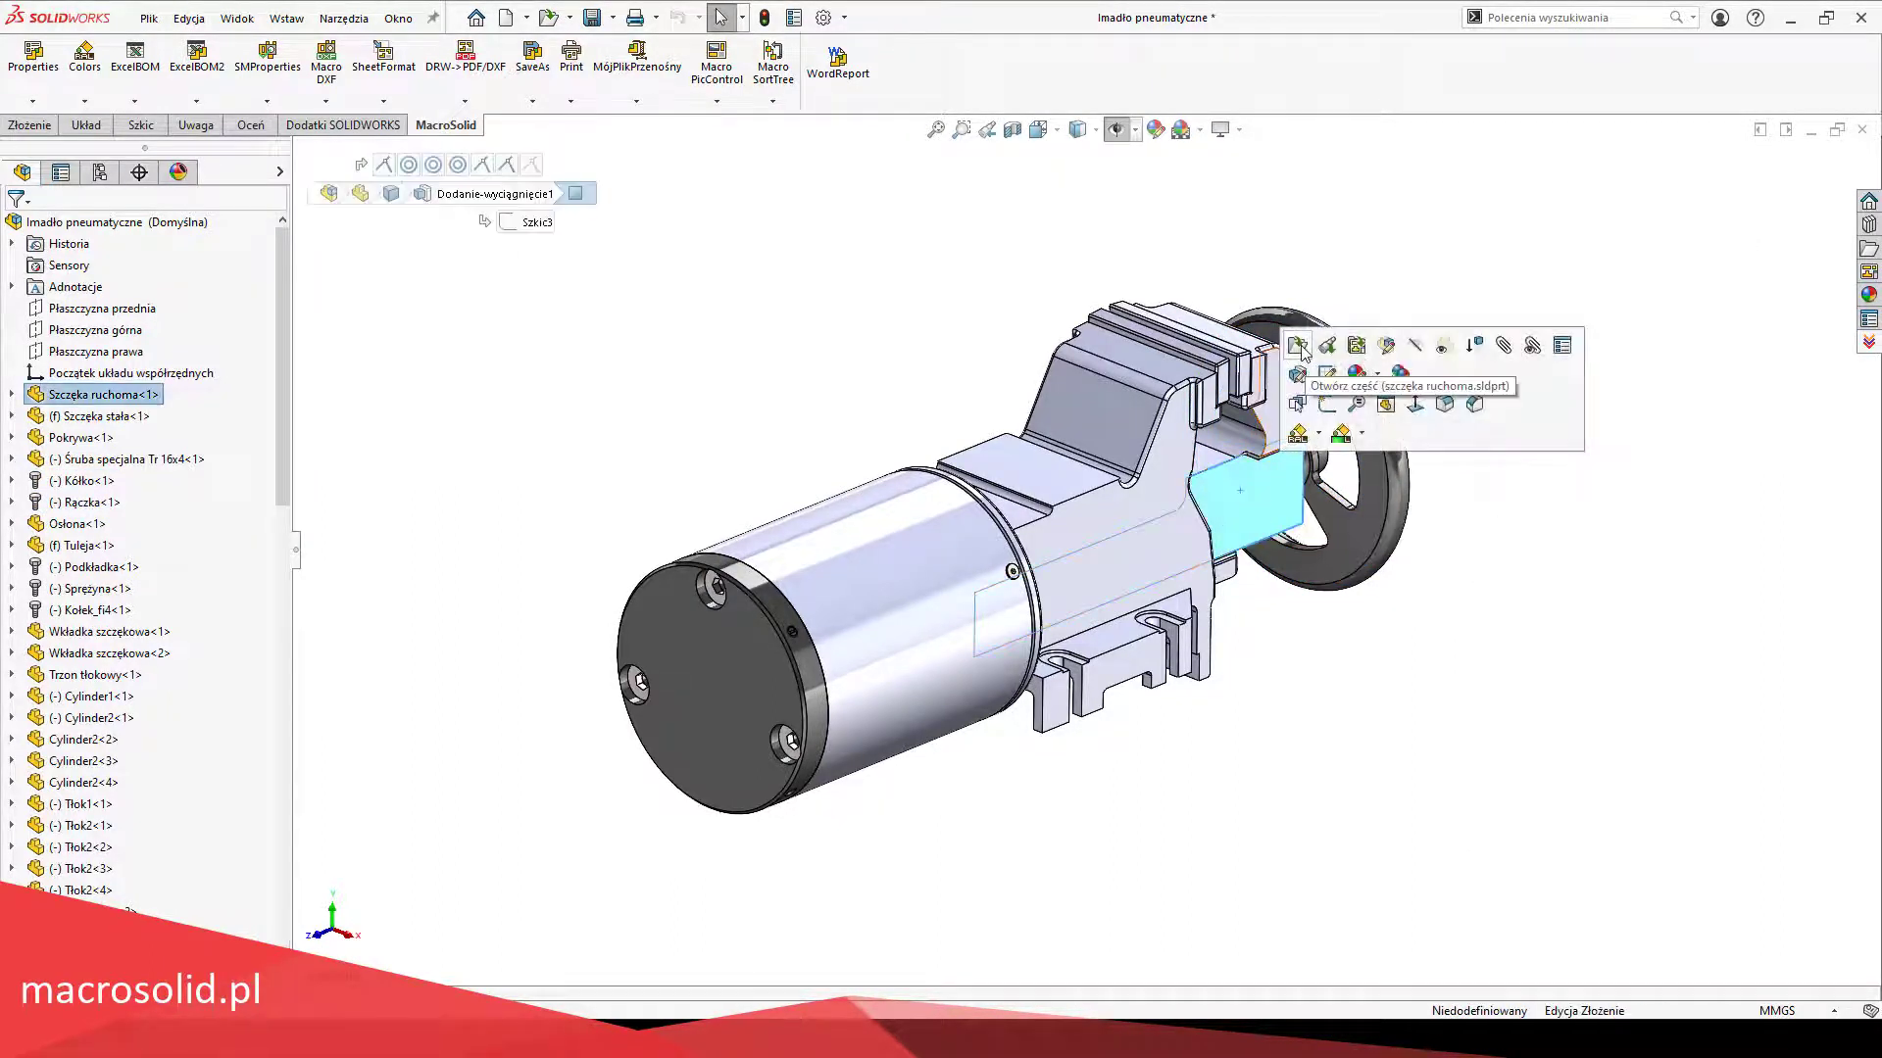
{"action": "key", "text": "ctrl+shift+o"}
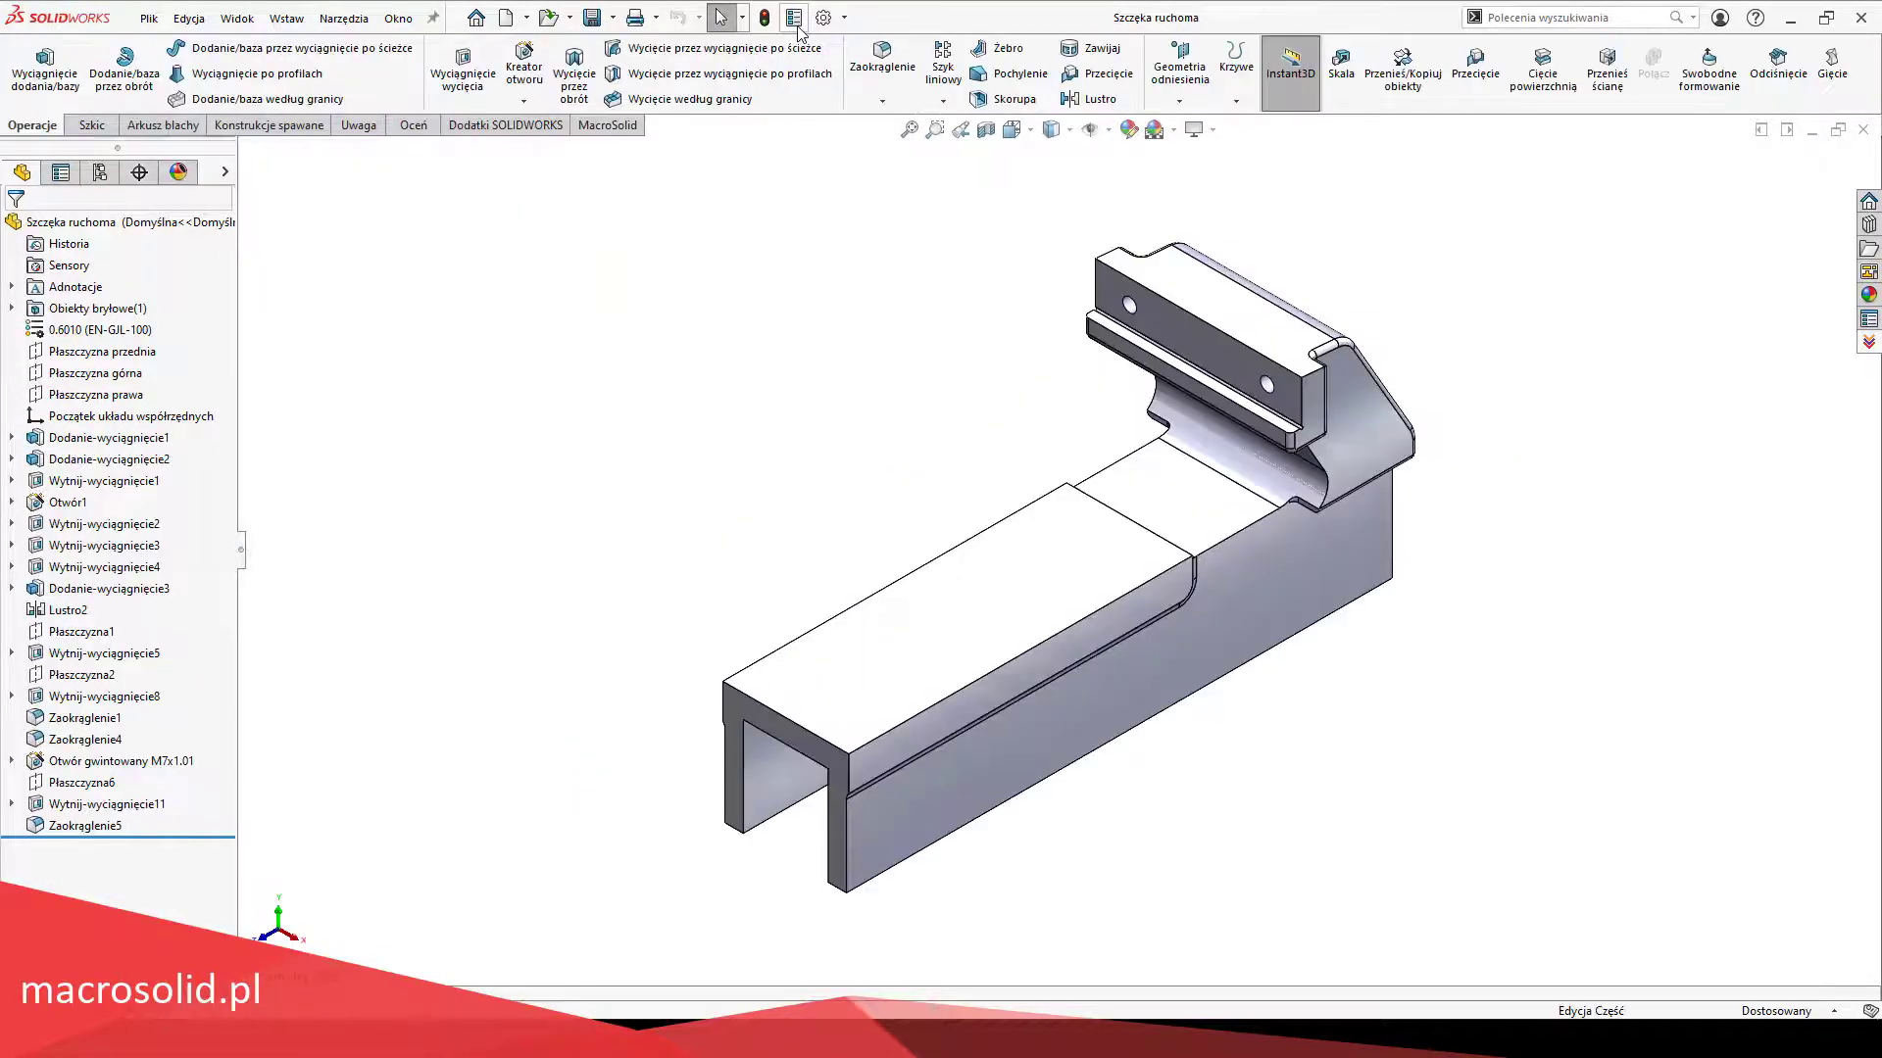
{"action": "left_click", "coordinate": [798, 27]}
{"action": "left_click", "coordinate": [542, 234]}
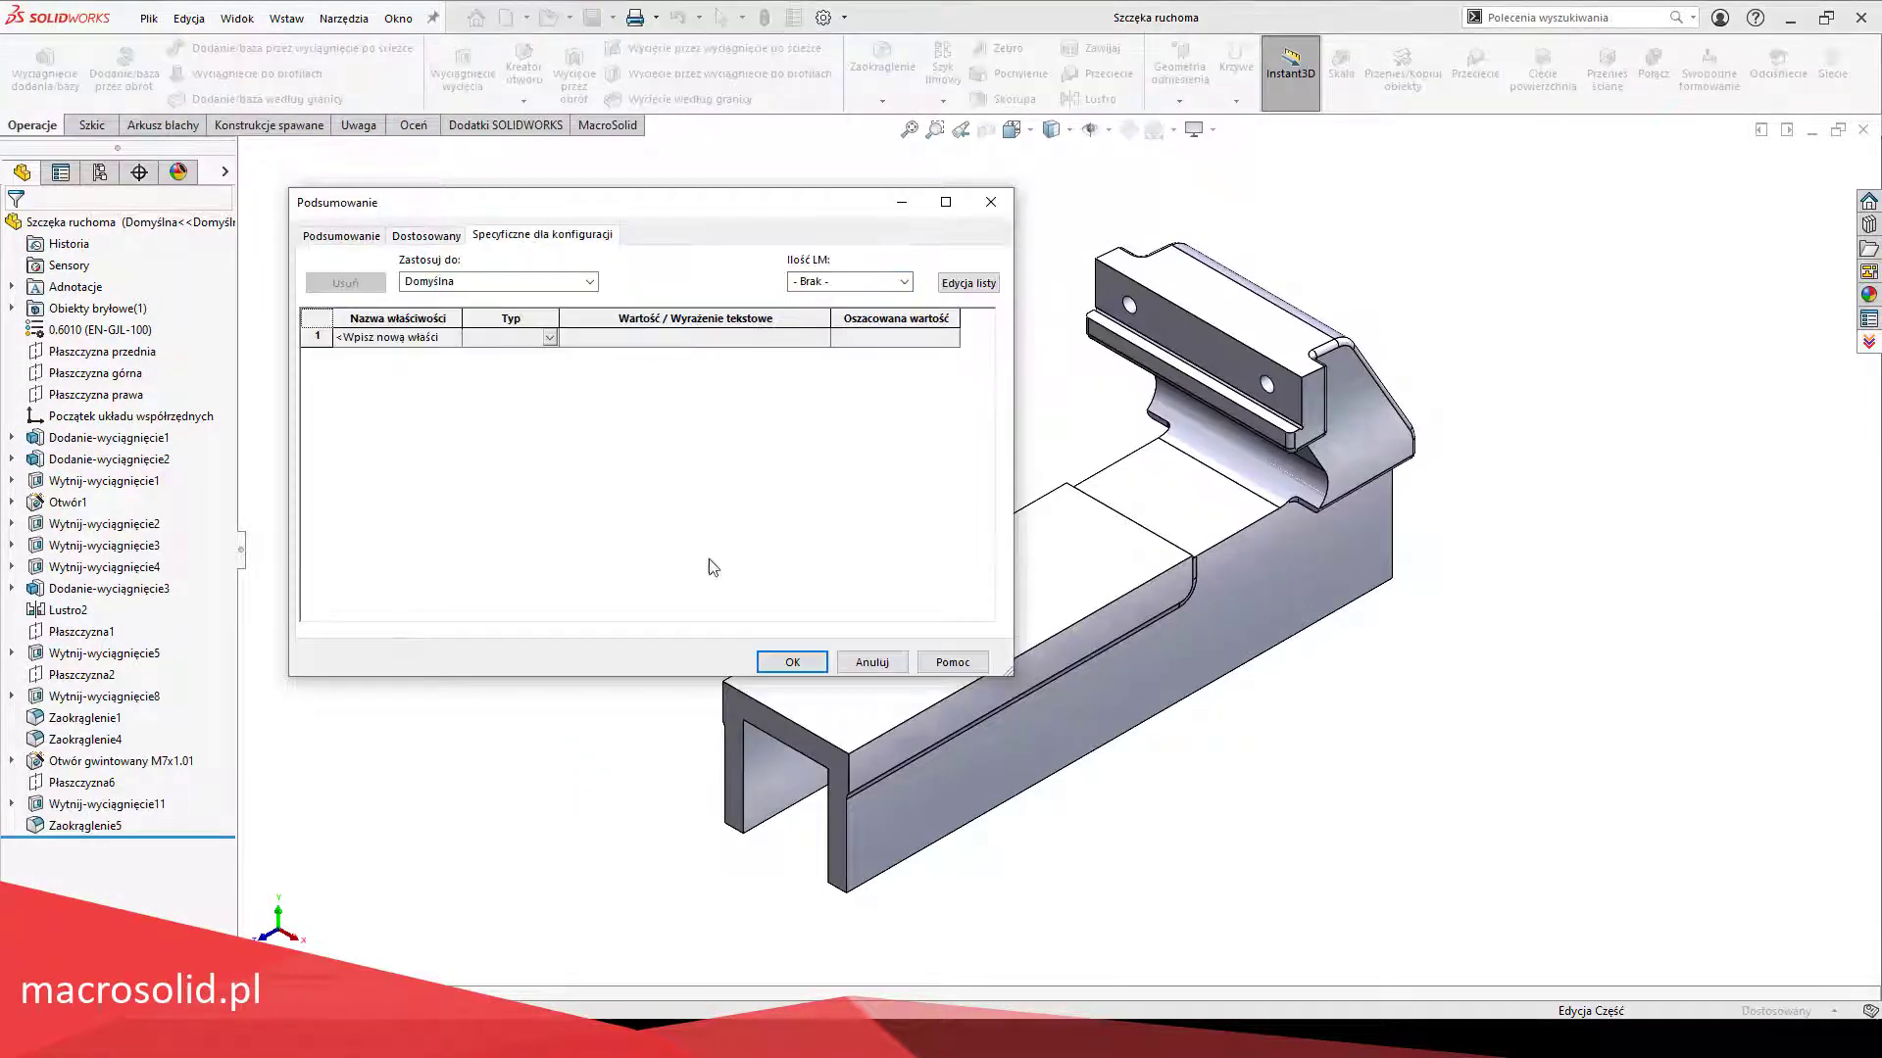
{"action": "left_click", "coordinate": [790, 662]}
Step: Colour the whole movable jaw RAL 5005 mat Singal blue and check the resulting configuration-specific properties
{"action": "left_click", "coordinate": [606, 124]}
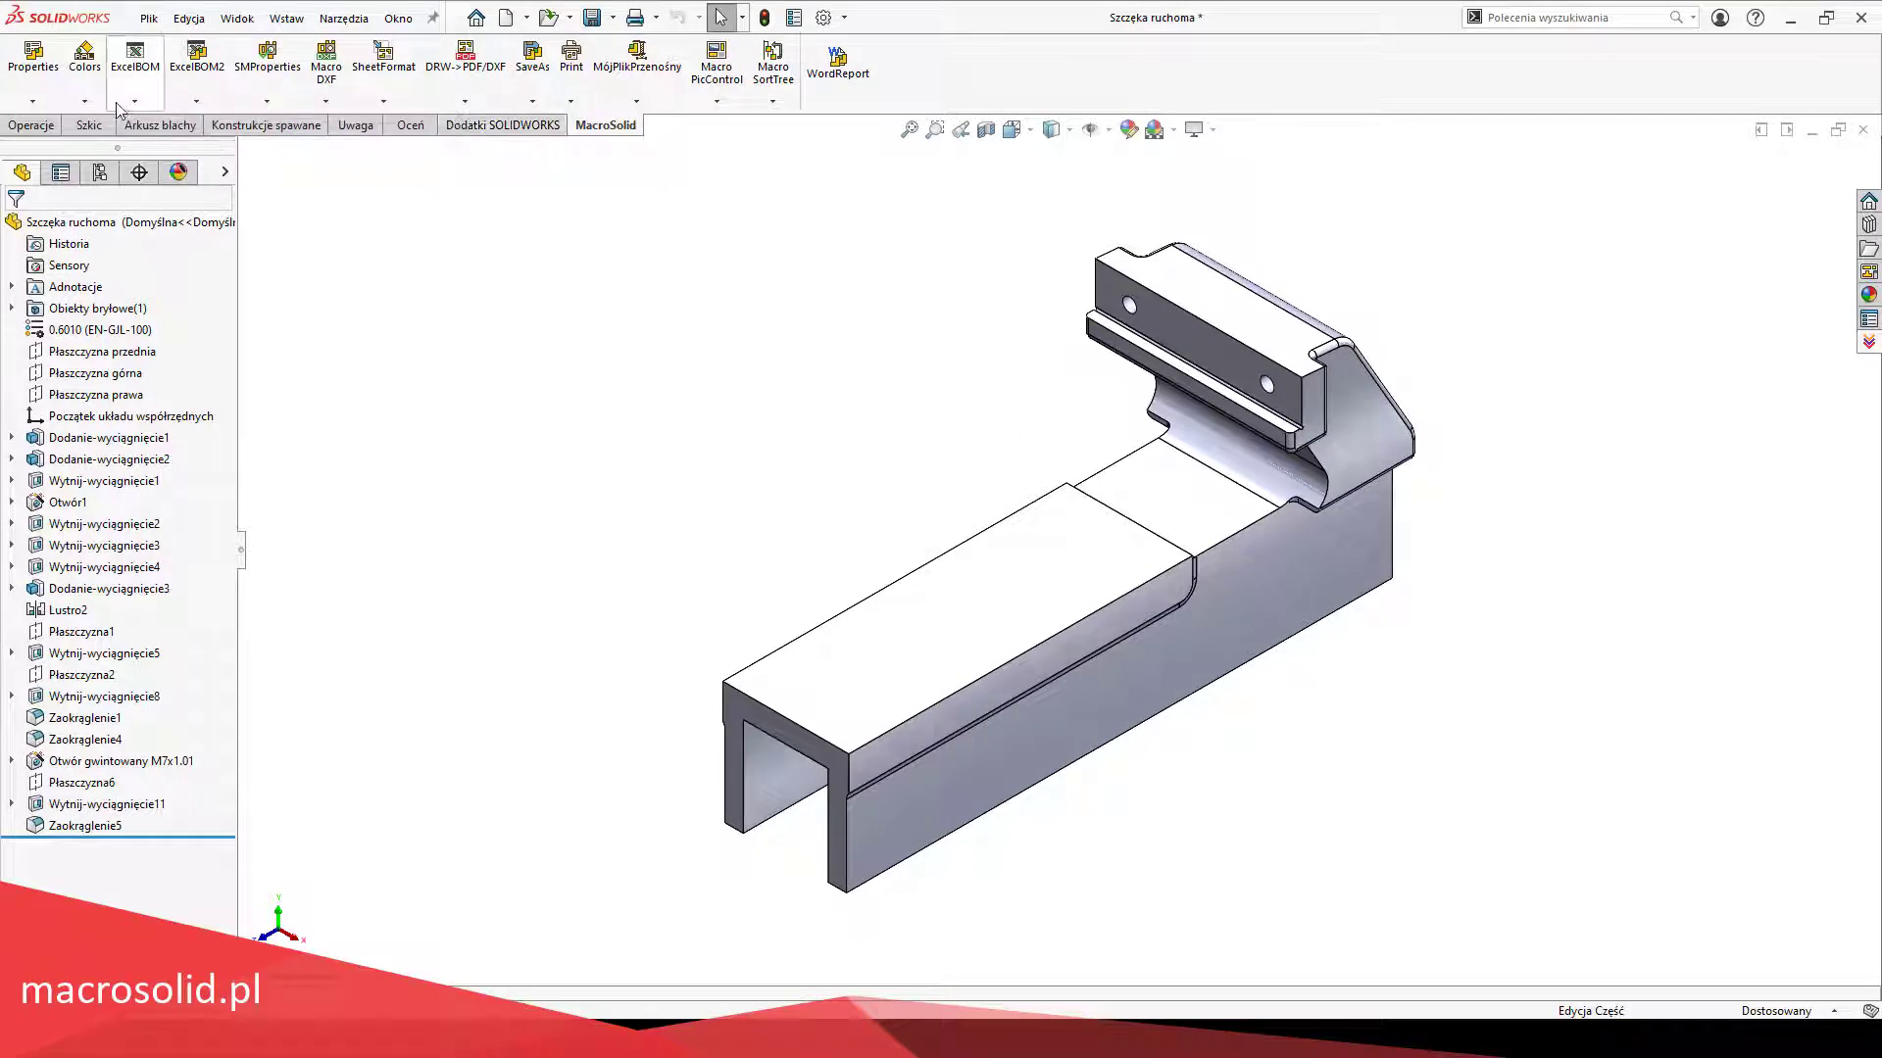
{"action": "left_click", "coordinate": [85, 101]}
{"action": "left_click", "coordinate": [137, 547]}
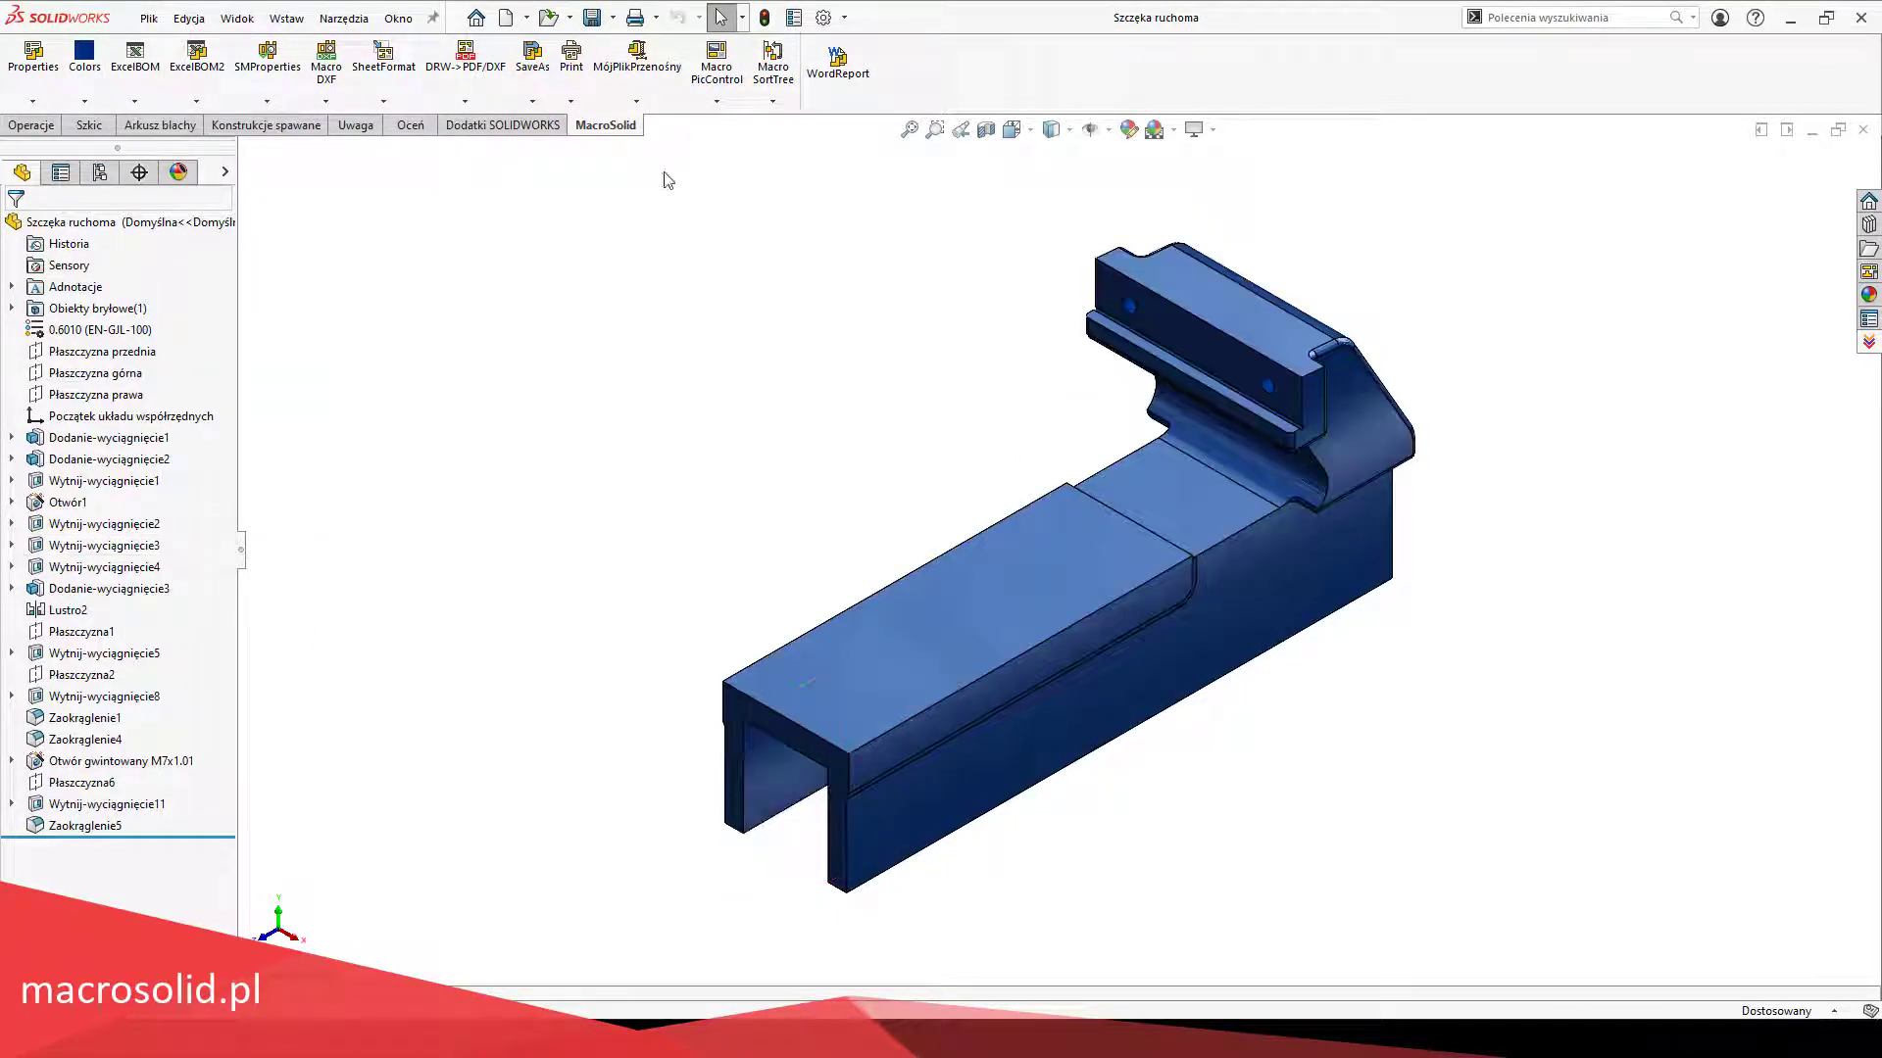
{"action": "left_click", "coordinate": [794, 18]}
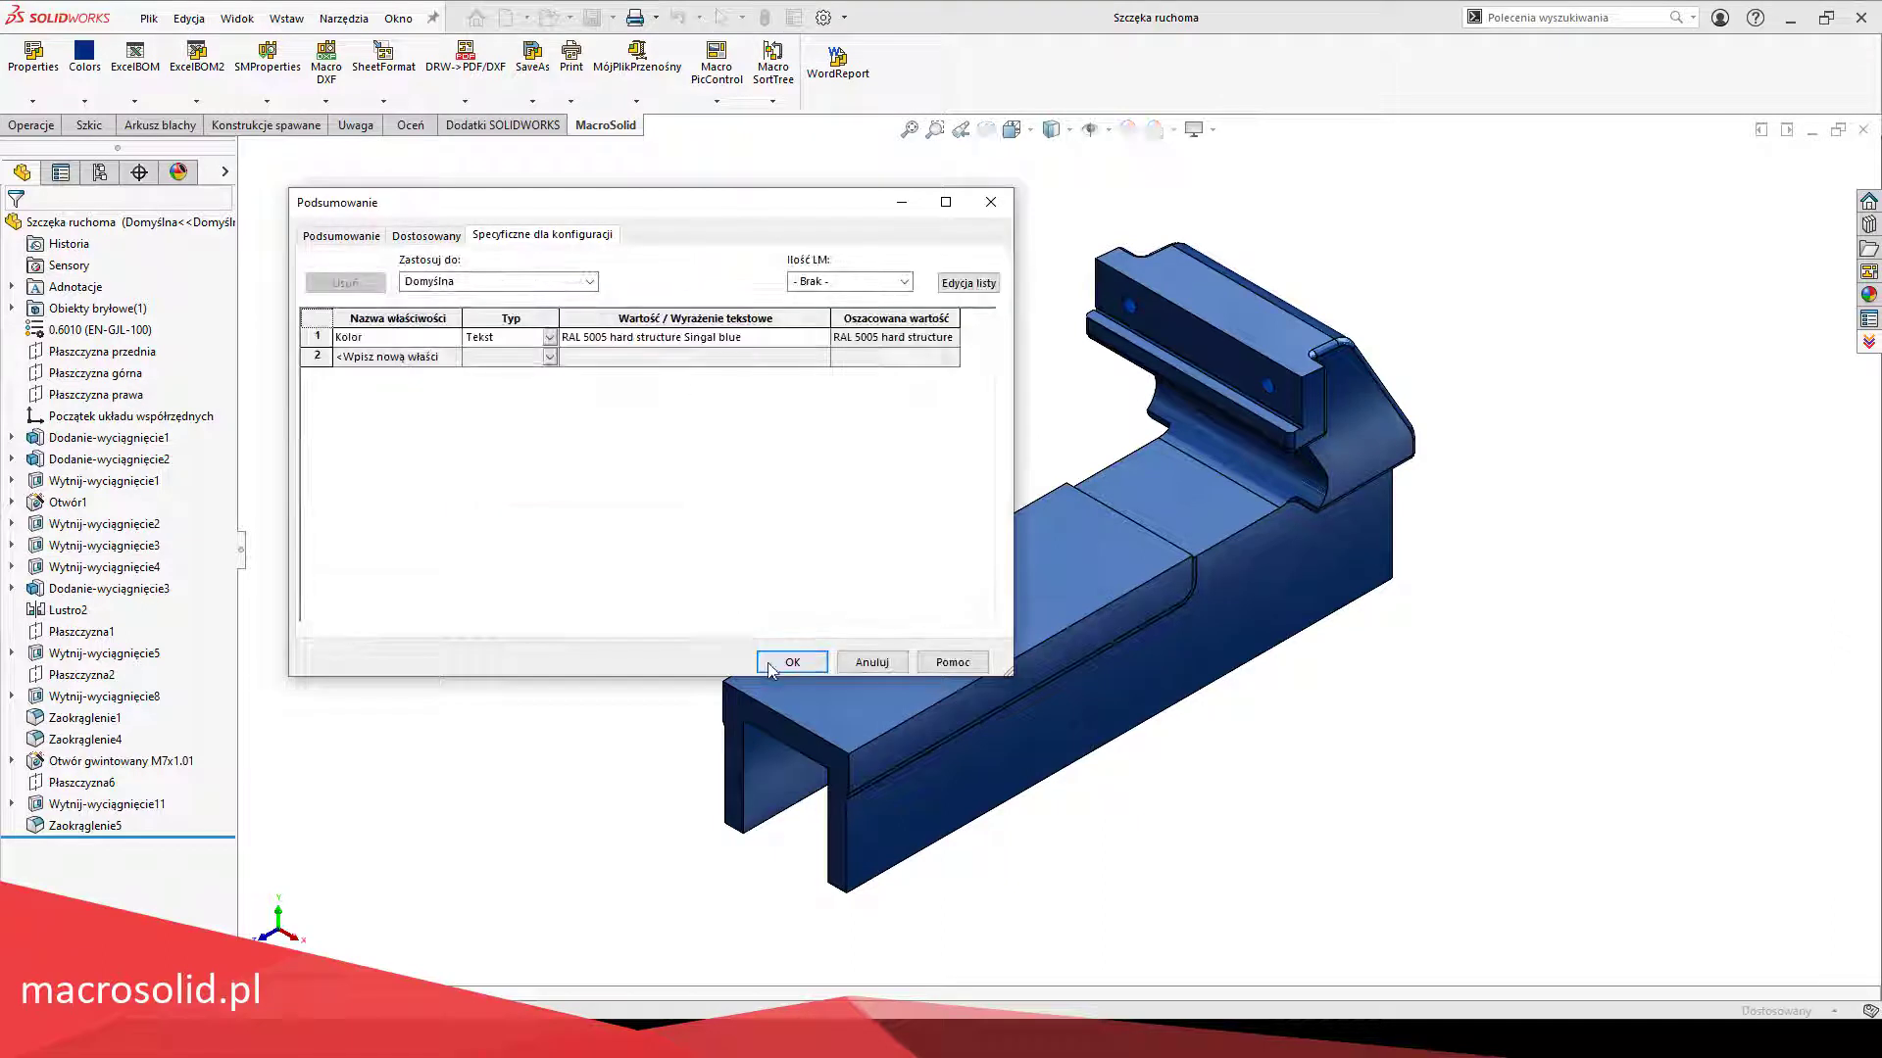
{"action": "left_click", "coordinate": [792, 662]}
Step: Apply the Other colour to the long top face of the jaw's base and review the configuration-specific properties
{"action": "left_click", "coordinate": [823, 656]}
{"action": "left_click", "coordinate": [901, 599]}
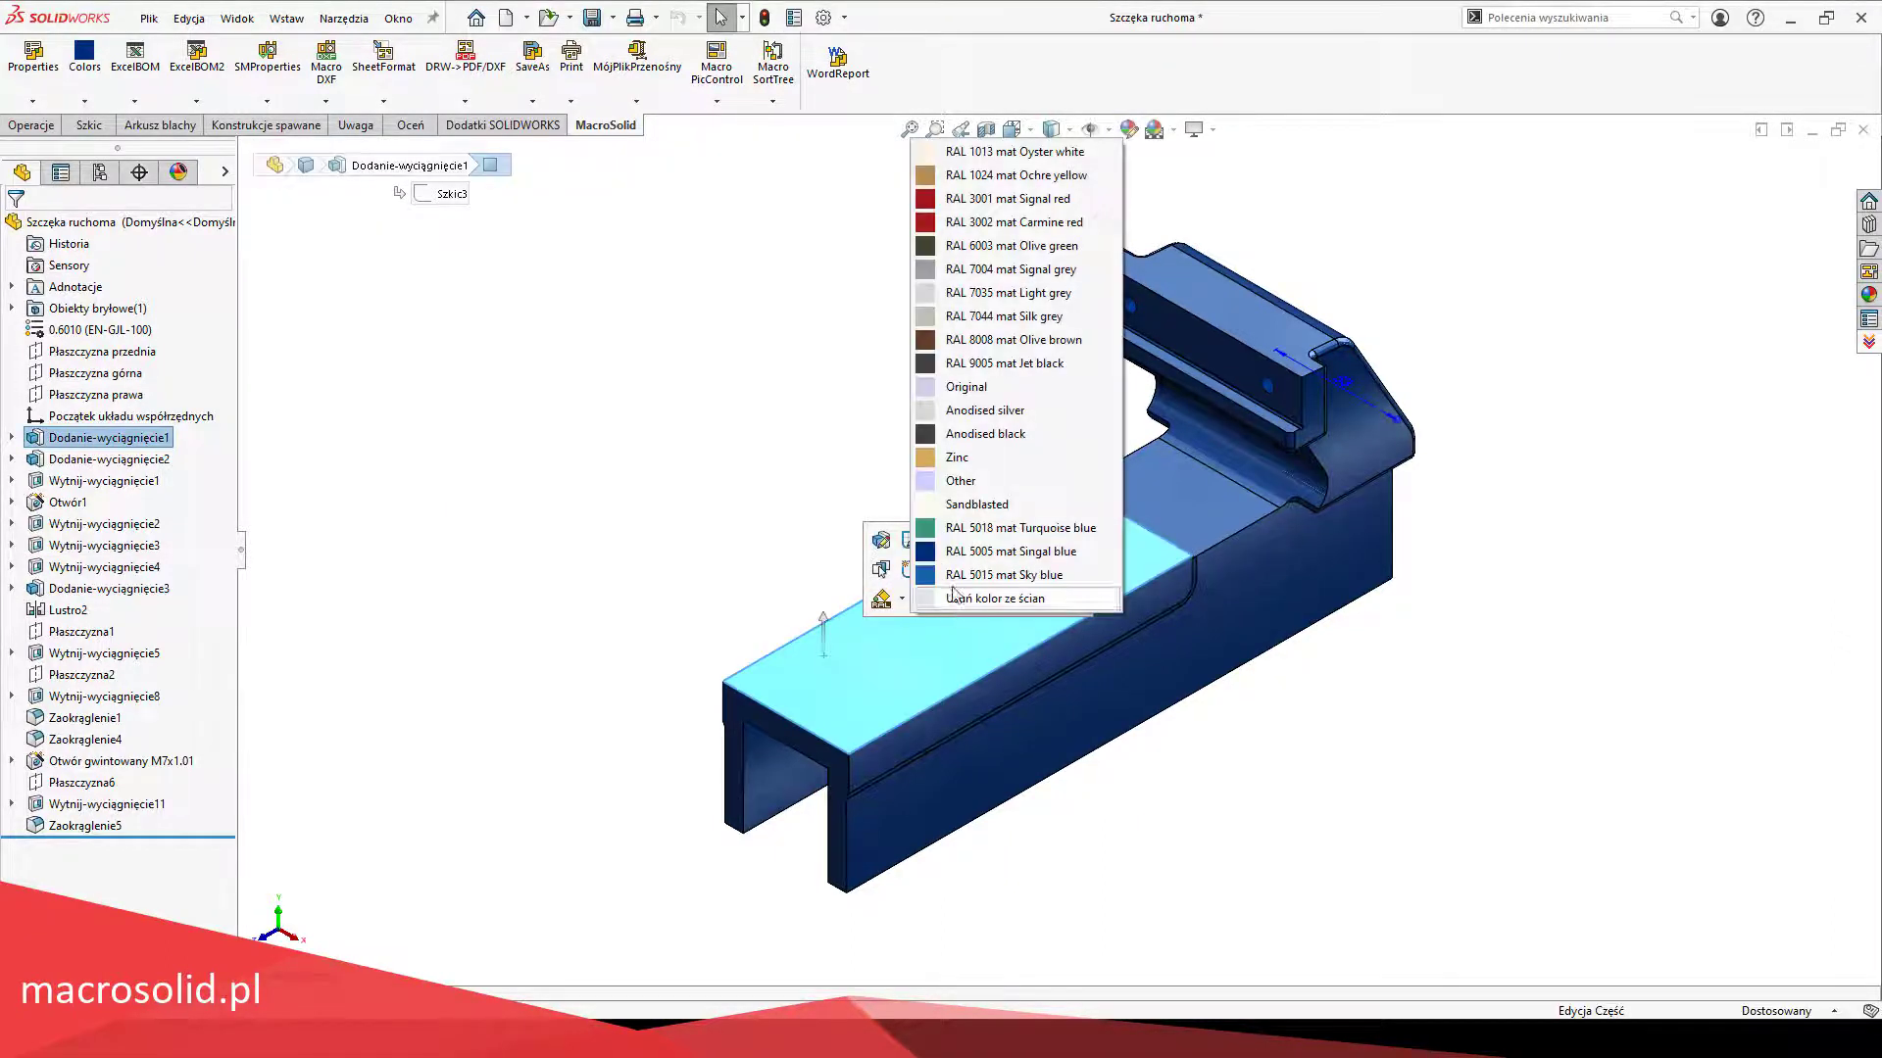
{"action": "left_click", "coordinate": [961, 481]}
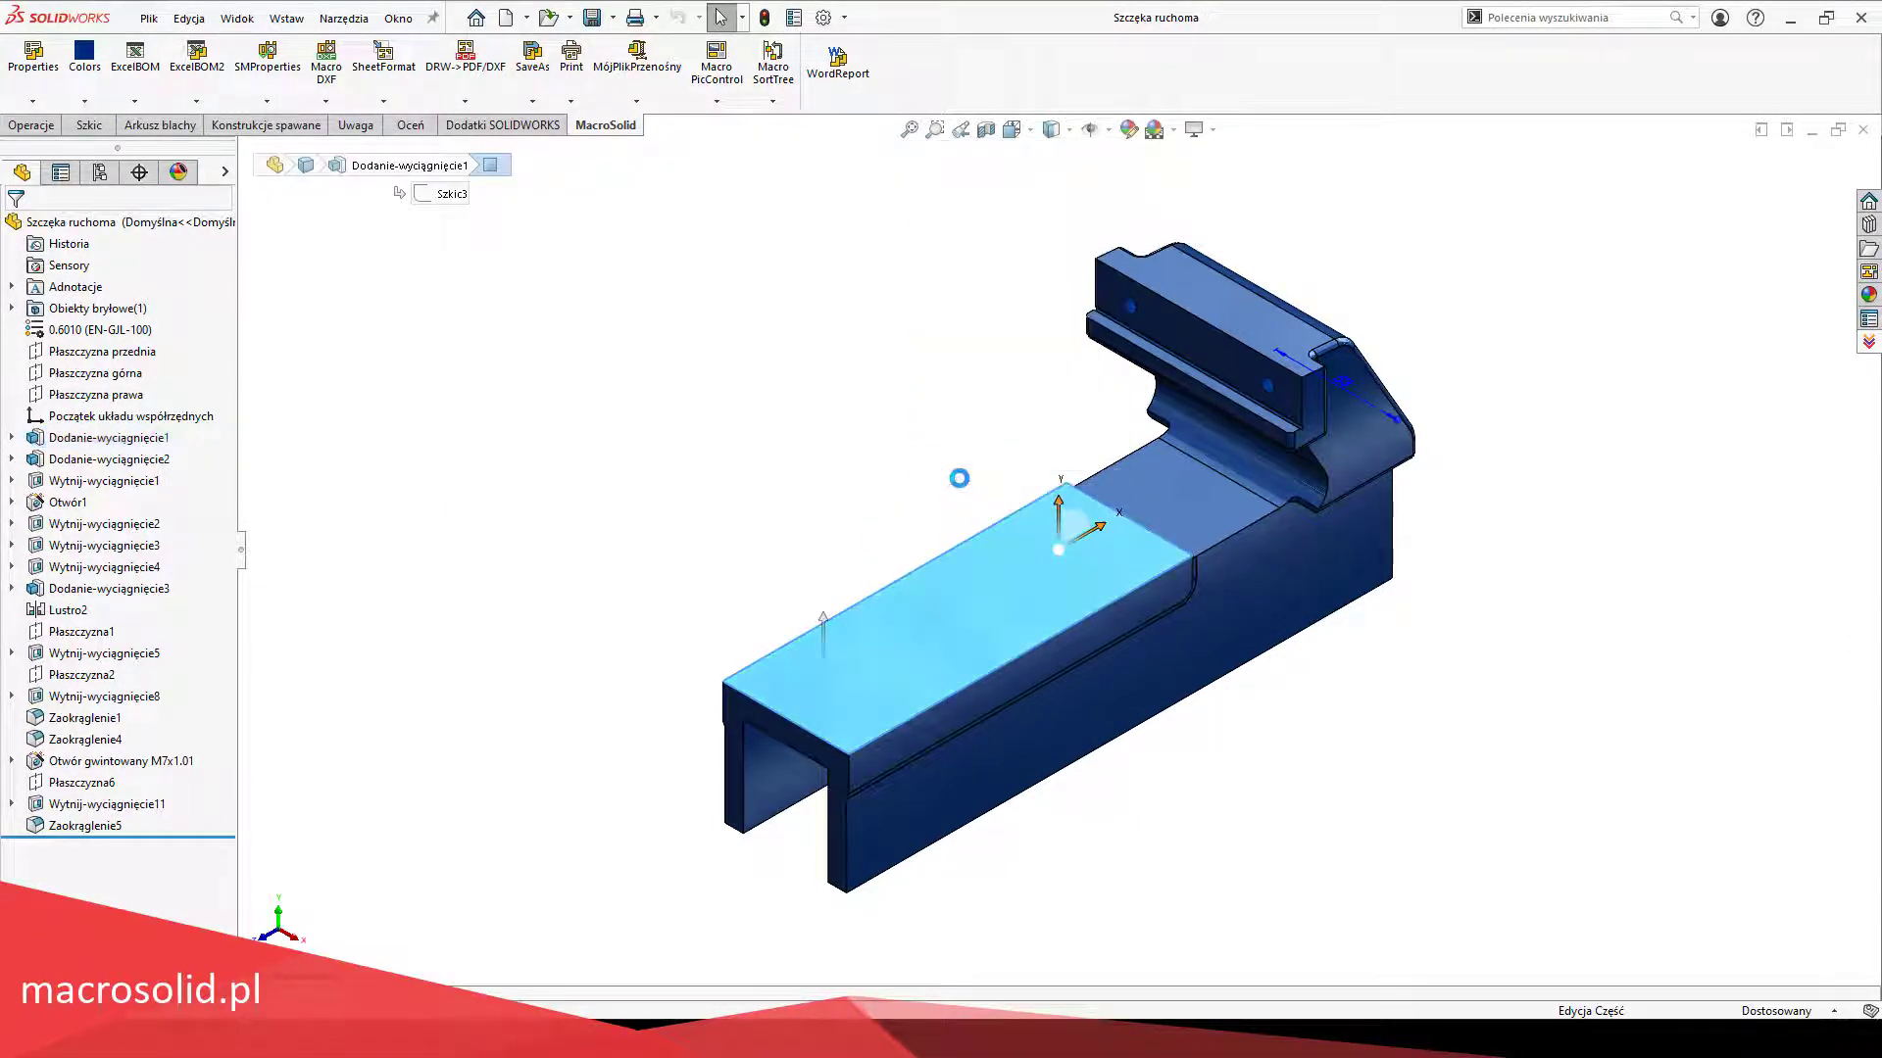
{"action": "left_click", "coordinate": [794, 17]}
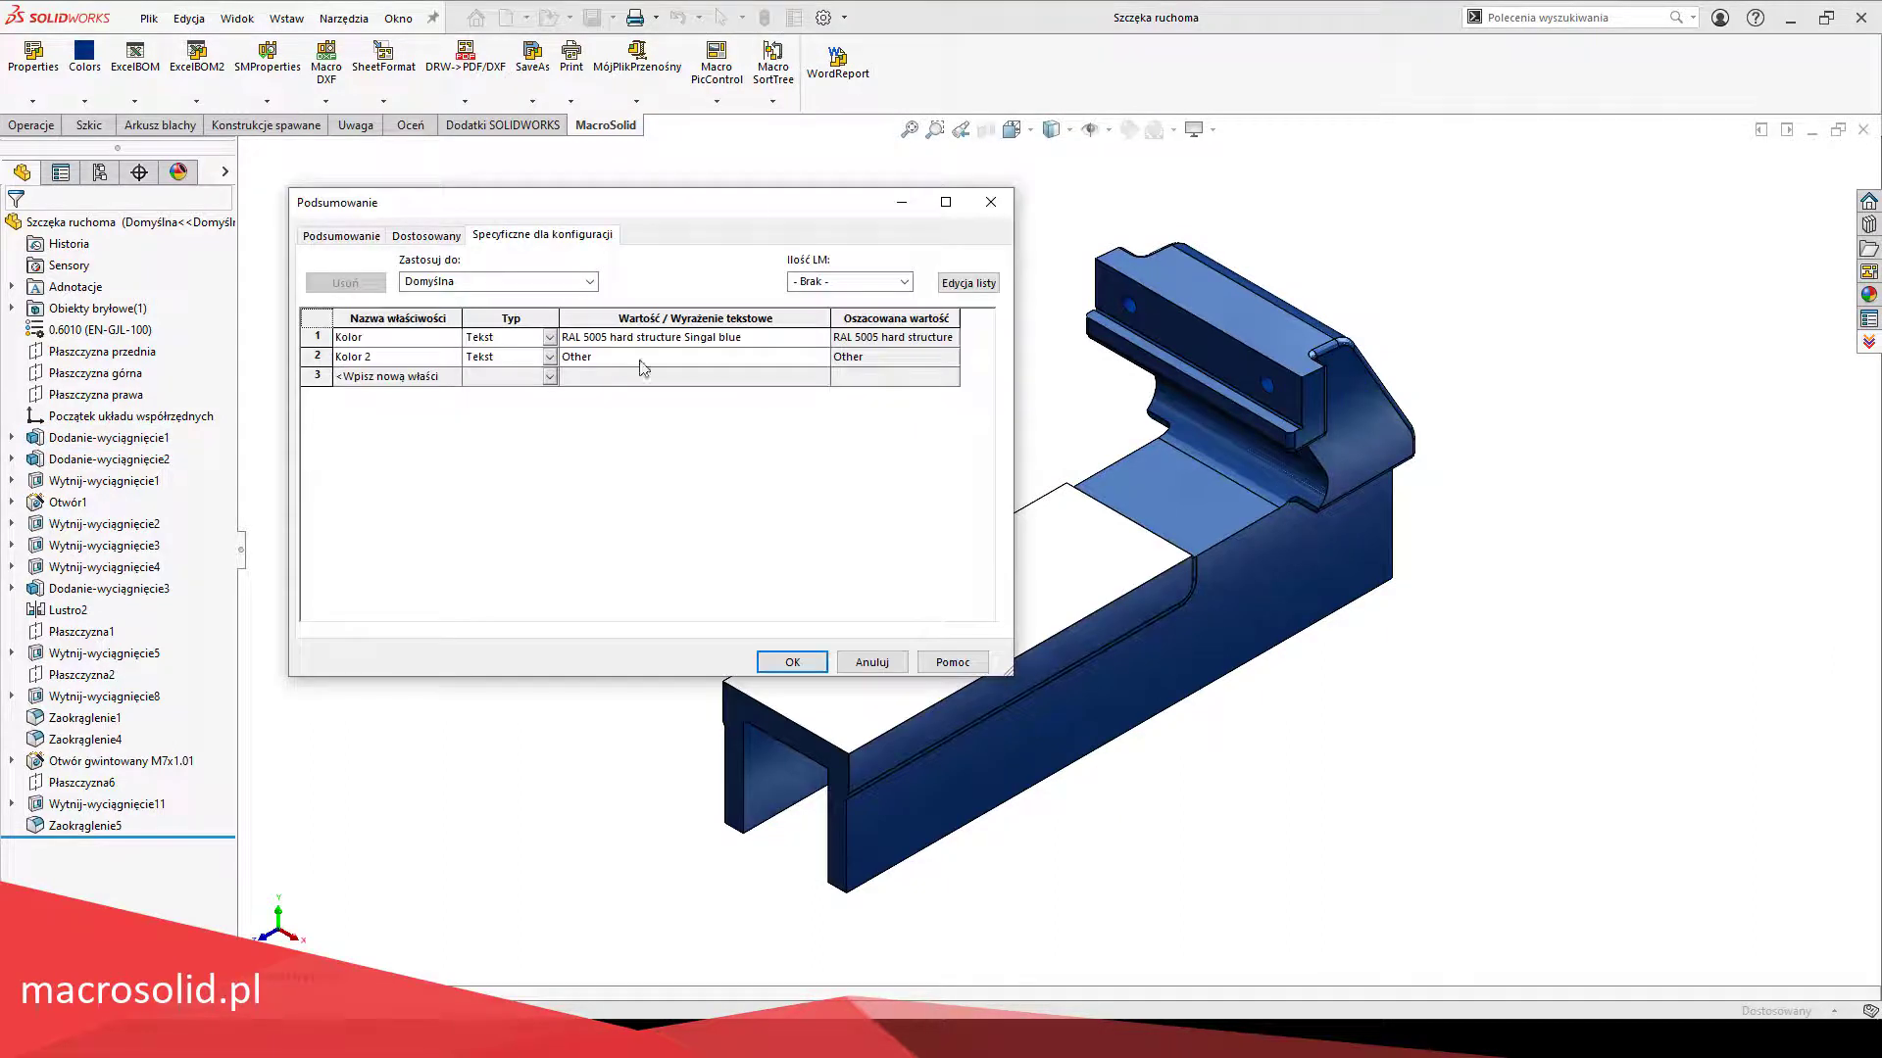
{"action": "left_click", "coordinate": [792, 663]}
Step: Remove the separate colour from the base's long top face and close the part to return to the assembly
{"action": "left_click", "coordinate": [833, 627]}
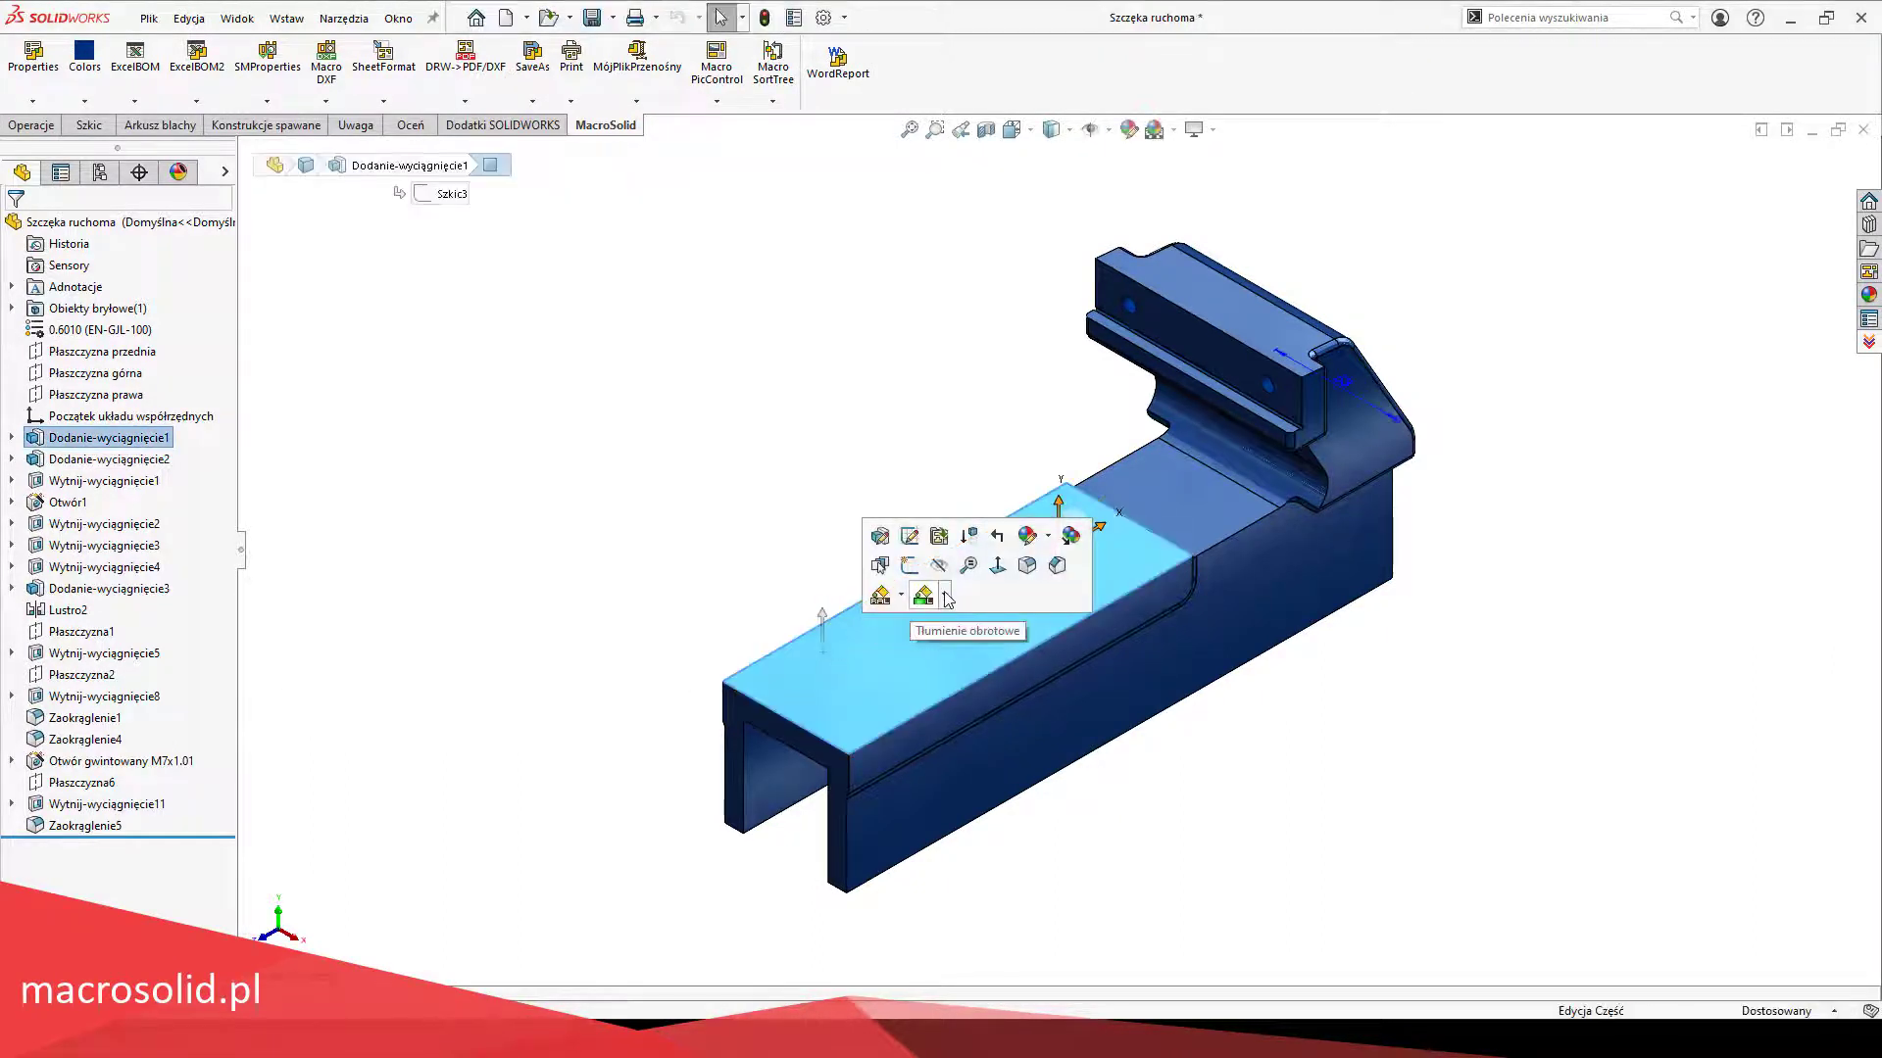
{"action": "left_click", "coordinate": [901, 595]}
{"action": "left_click", "coordinate": [962, 595]}
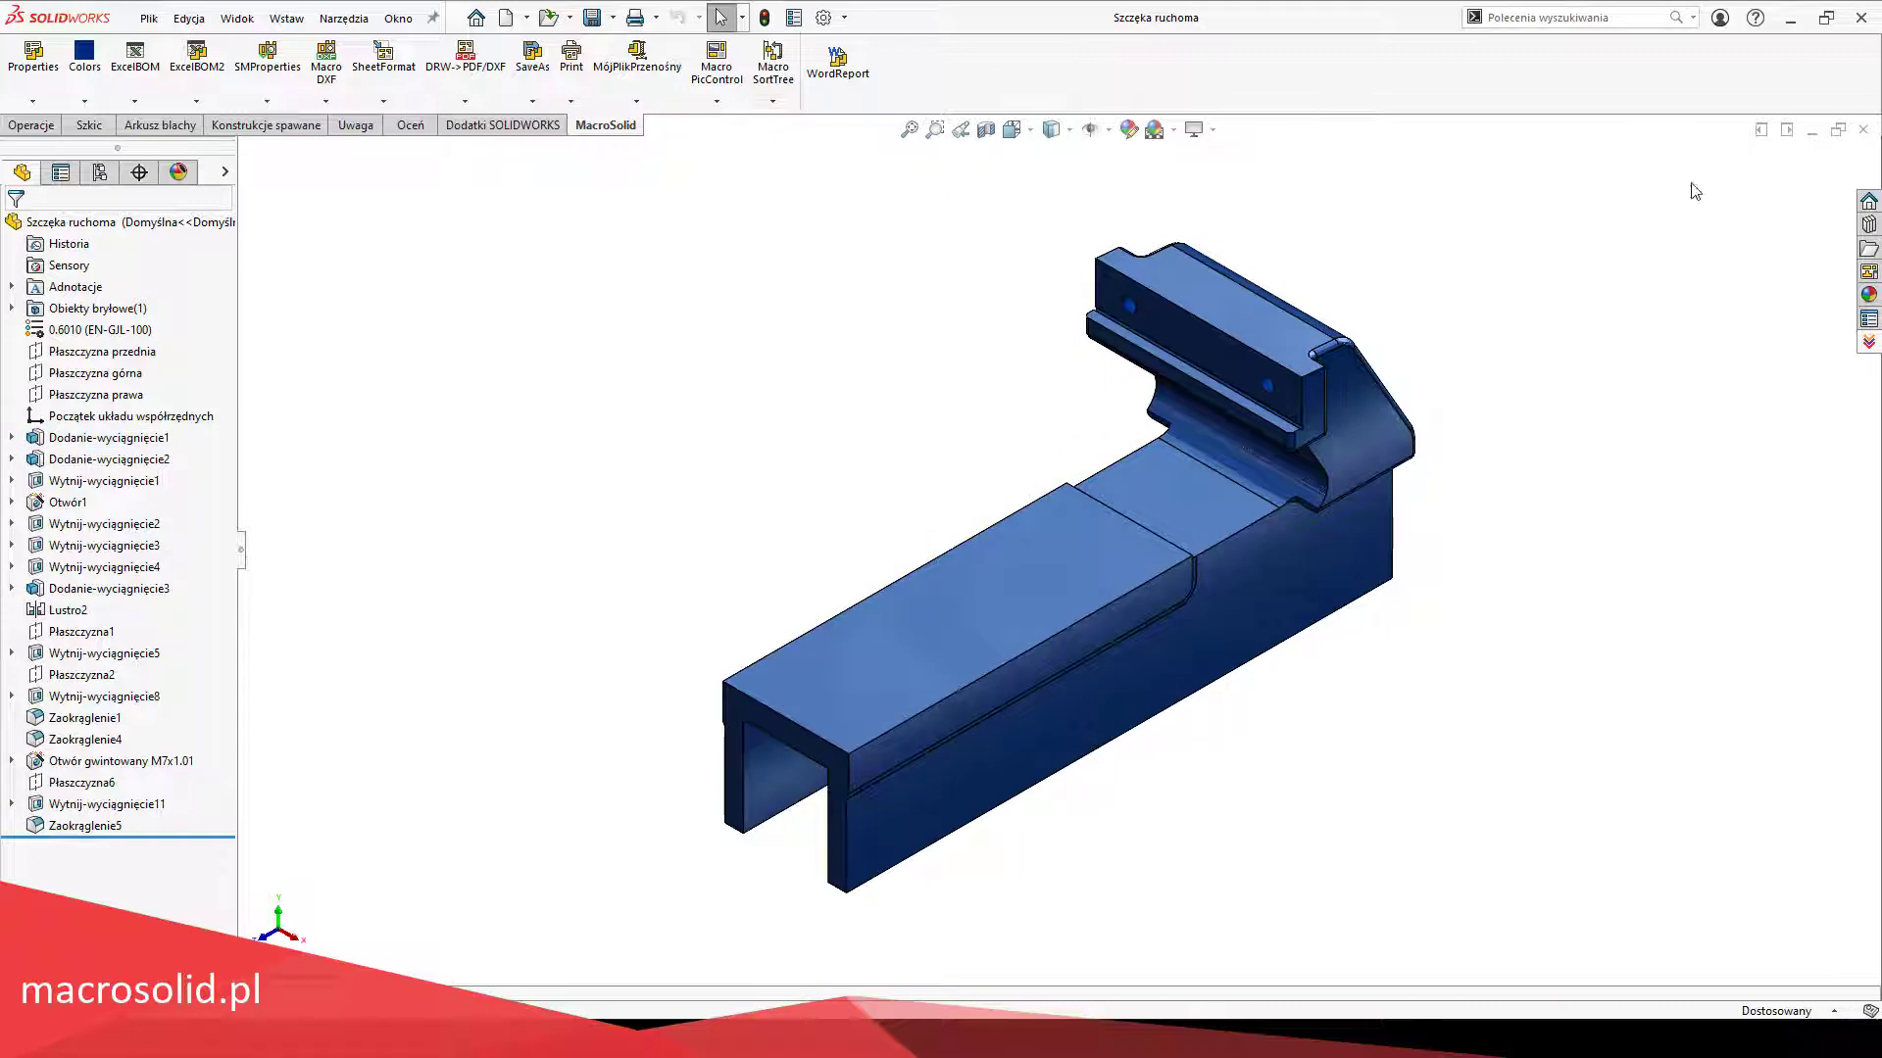
{"action": "left_click", "coordinate": [1861, 130]}
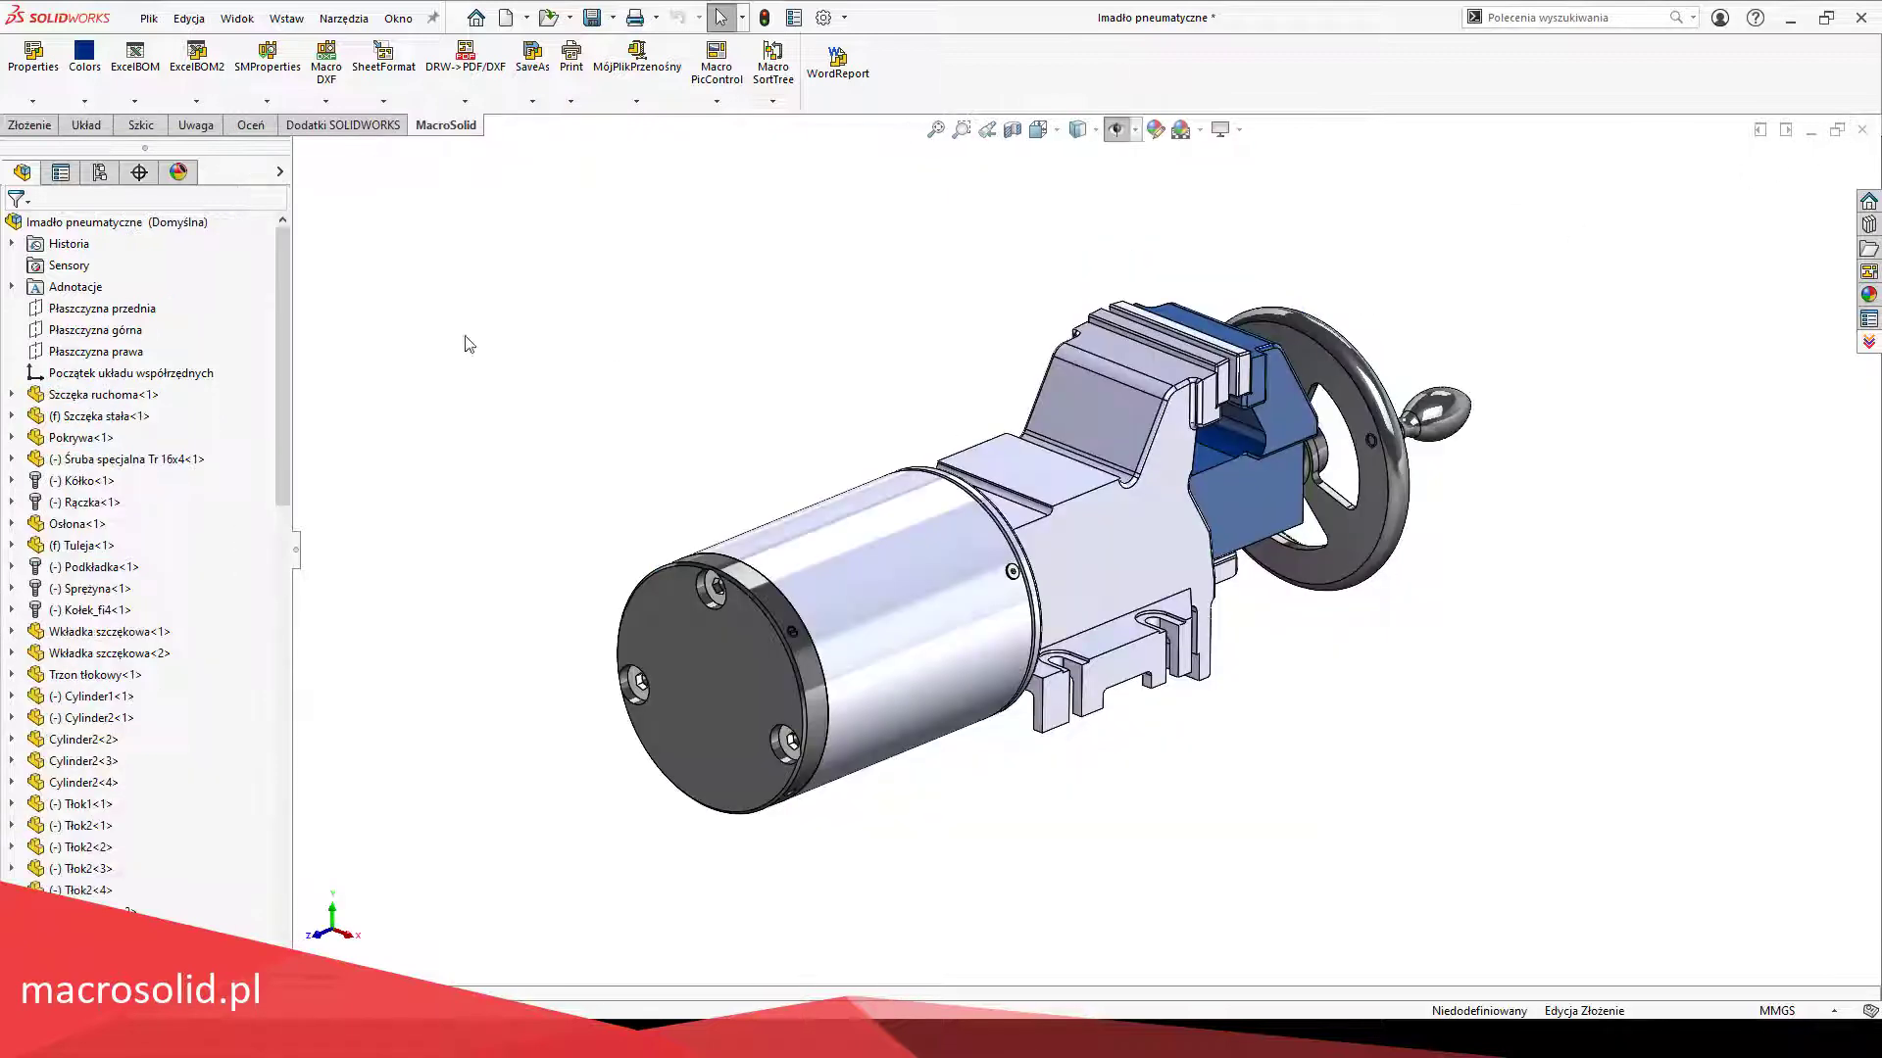
Step: Colour the fixed jaw (Szczęka stała) RAL 5005 mat Singal blue and save the assembly
{"action": "left_click", "coordinate": [119, 422]}
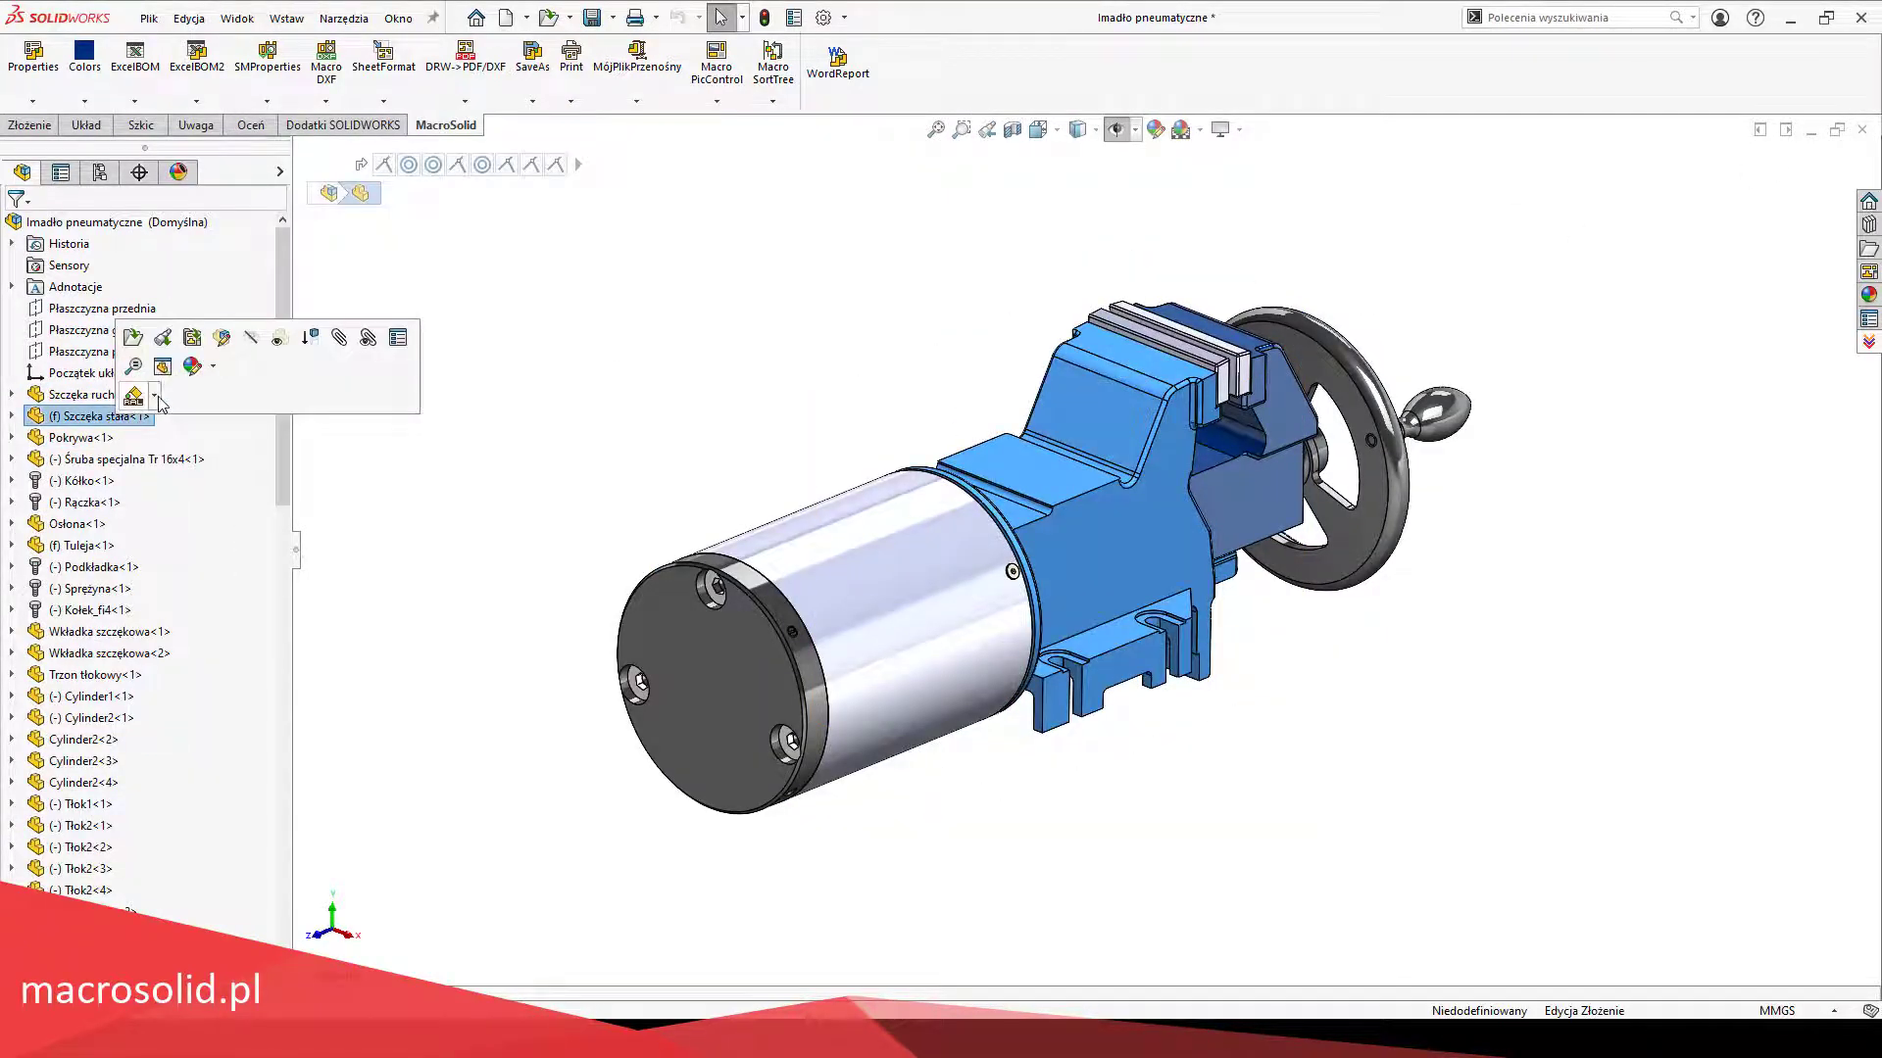
{"action": "left_click", "coordinate": [153, 395]}
{"action": "left_click", "coordinate": [198, 827]}
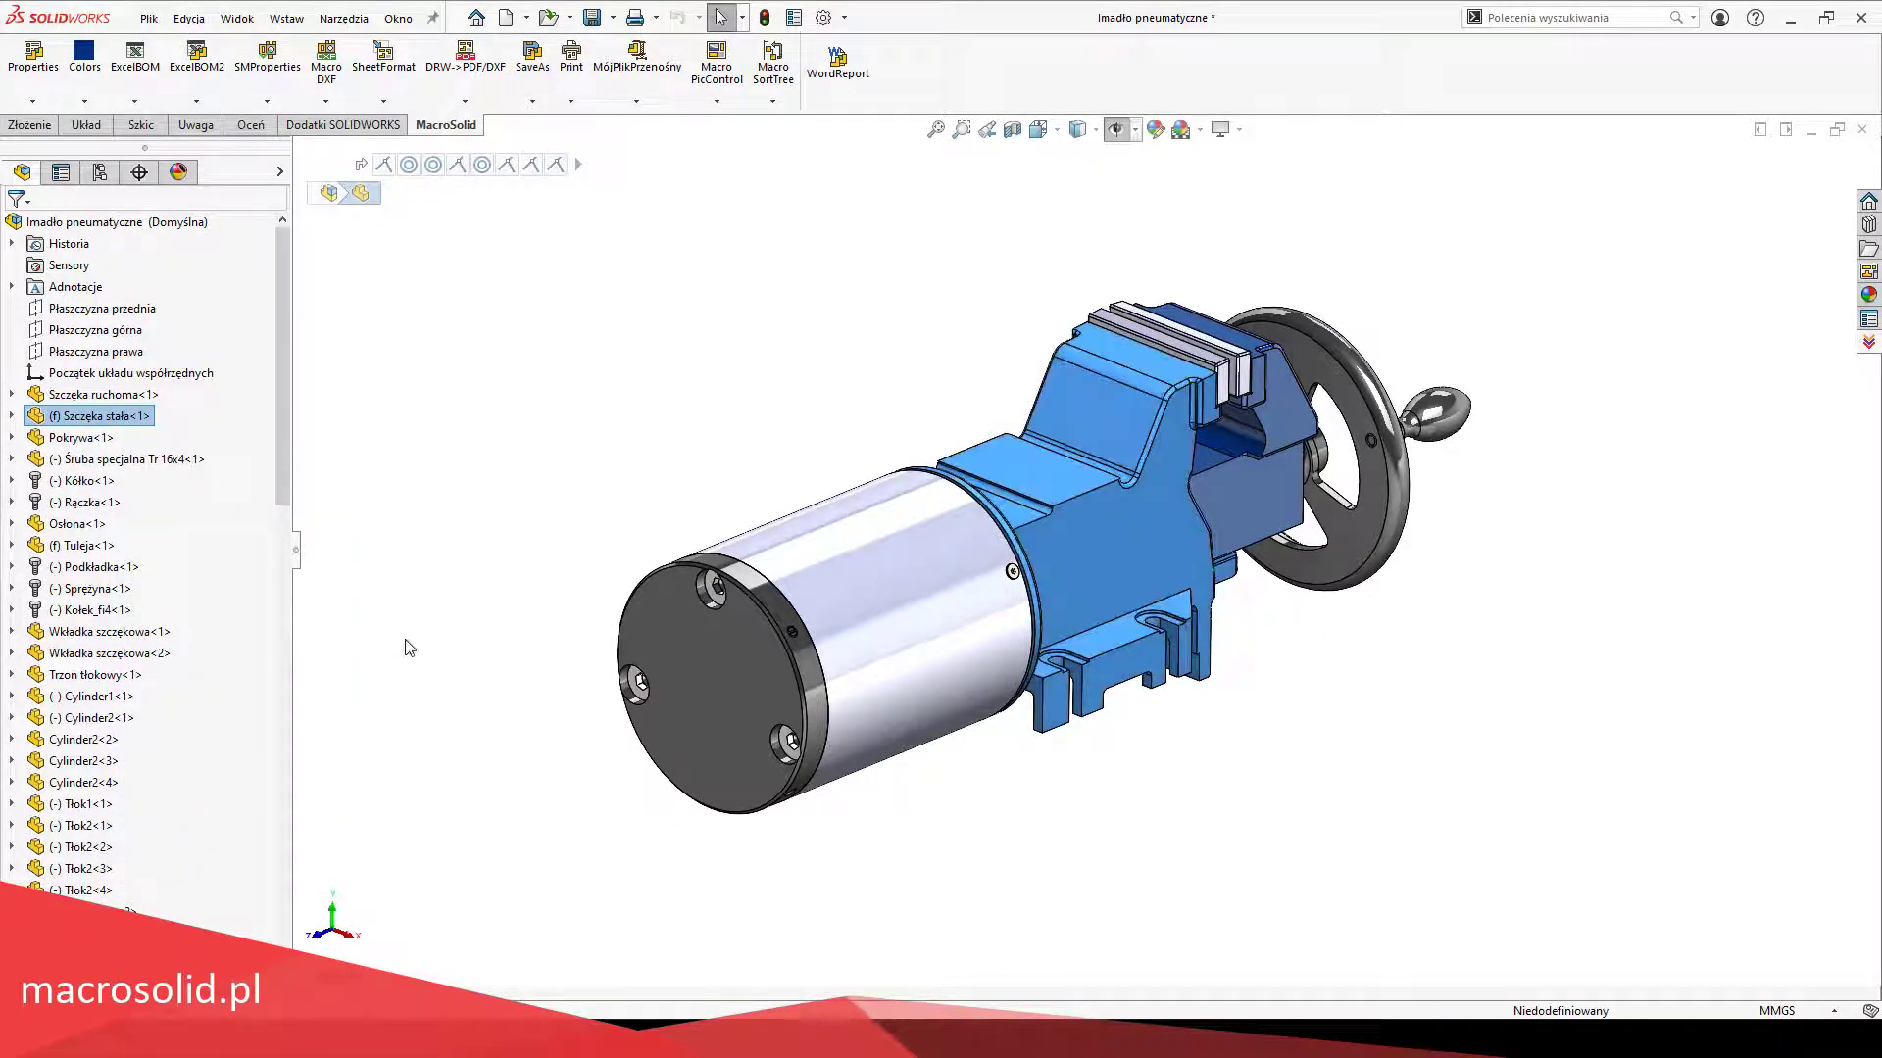
{"action": "left_click", "coordinate": [528, 397]}
{"action": "key", "text": "ctrl+s"}
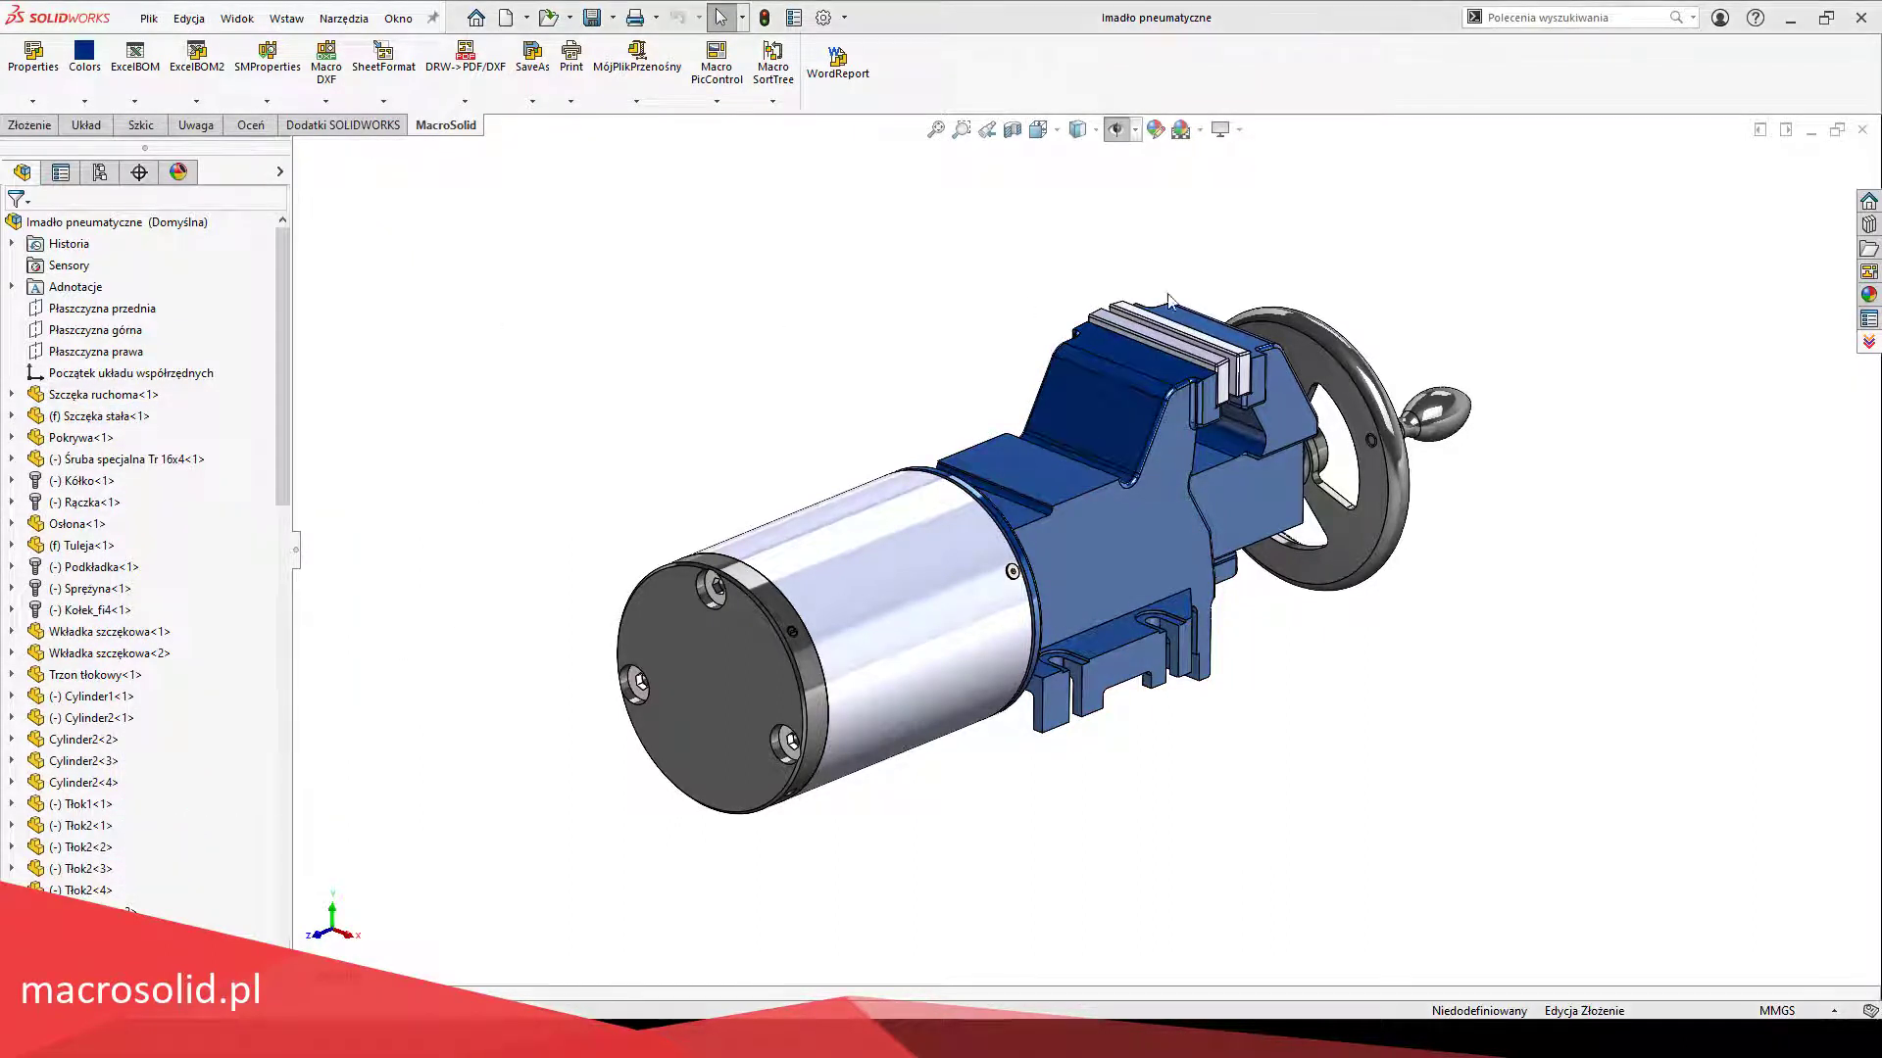
Step: Display the MacroSolid add-in's paid macros (Płatne) and start the Colors macro for the active assembly
{"action": "left_click", "coordinate": [1868, 342]}
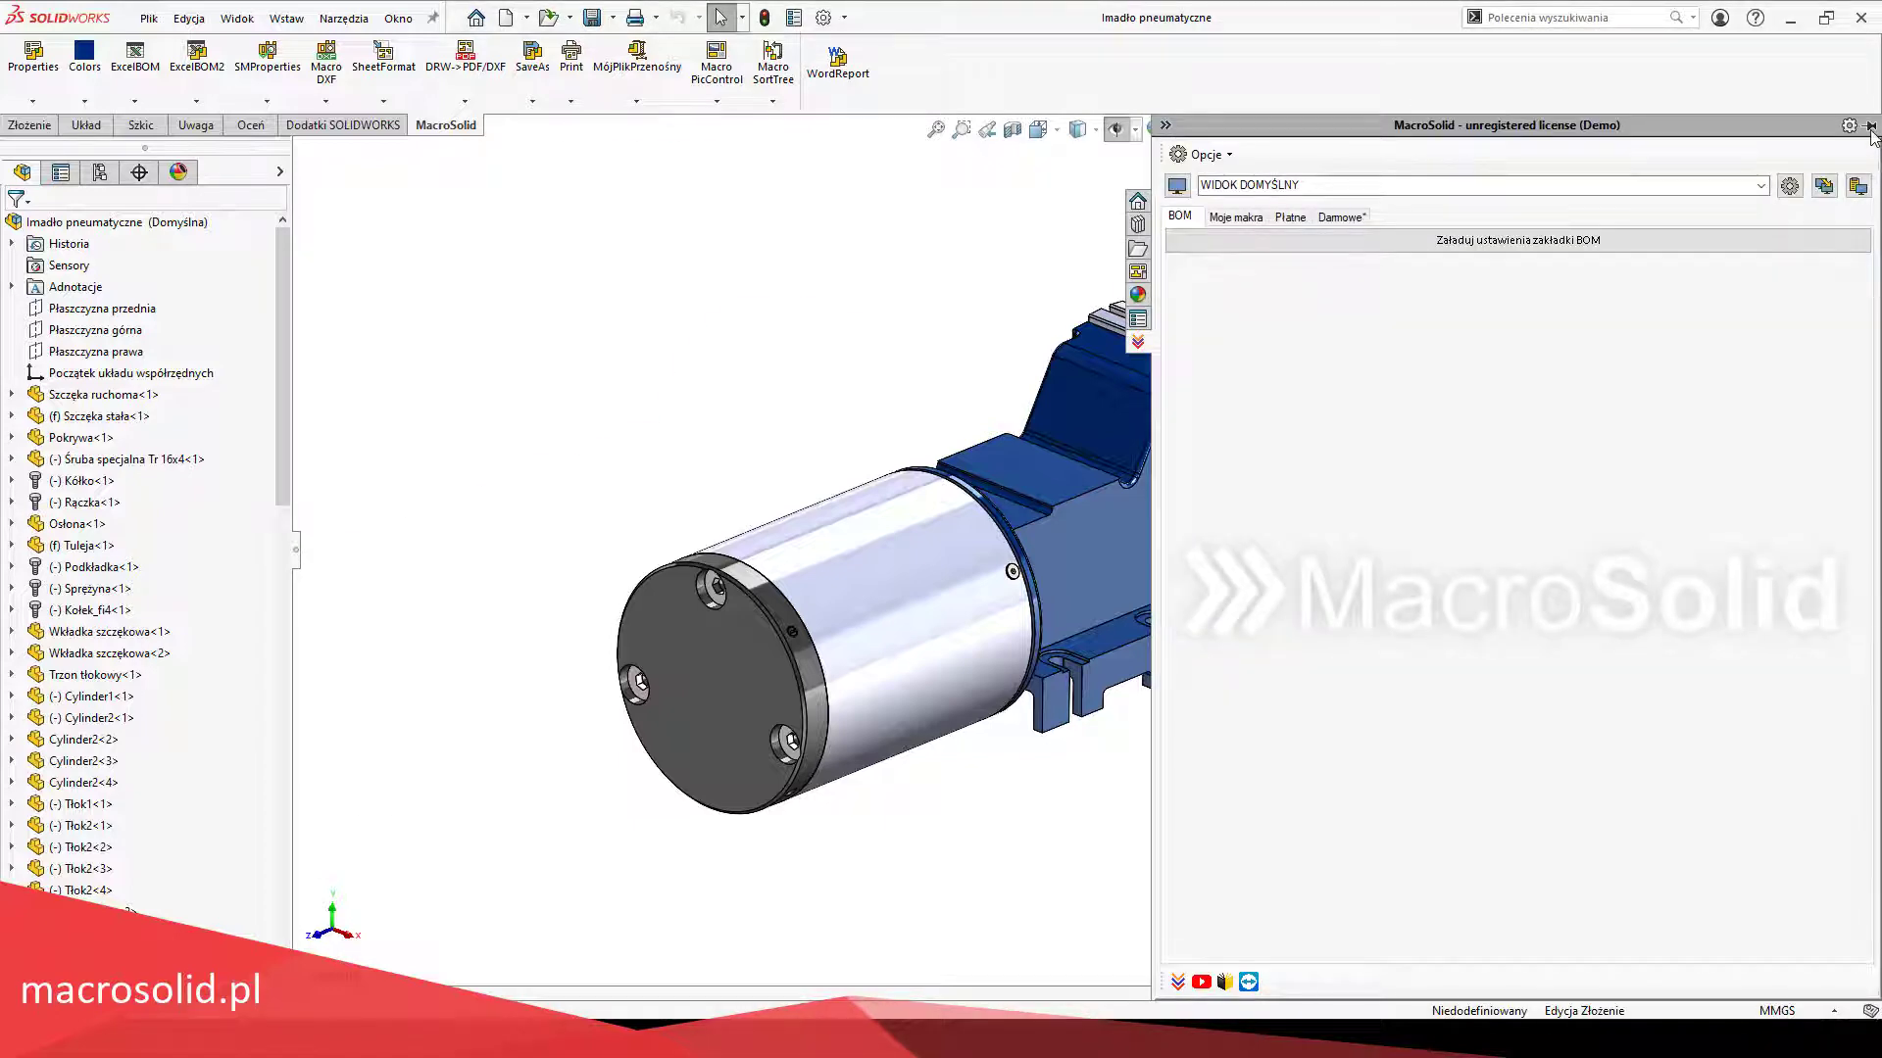
{"action": "left_click", "coordinate": [1289, 215]}
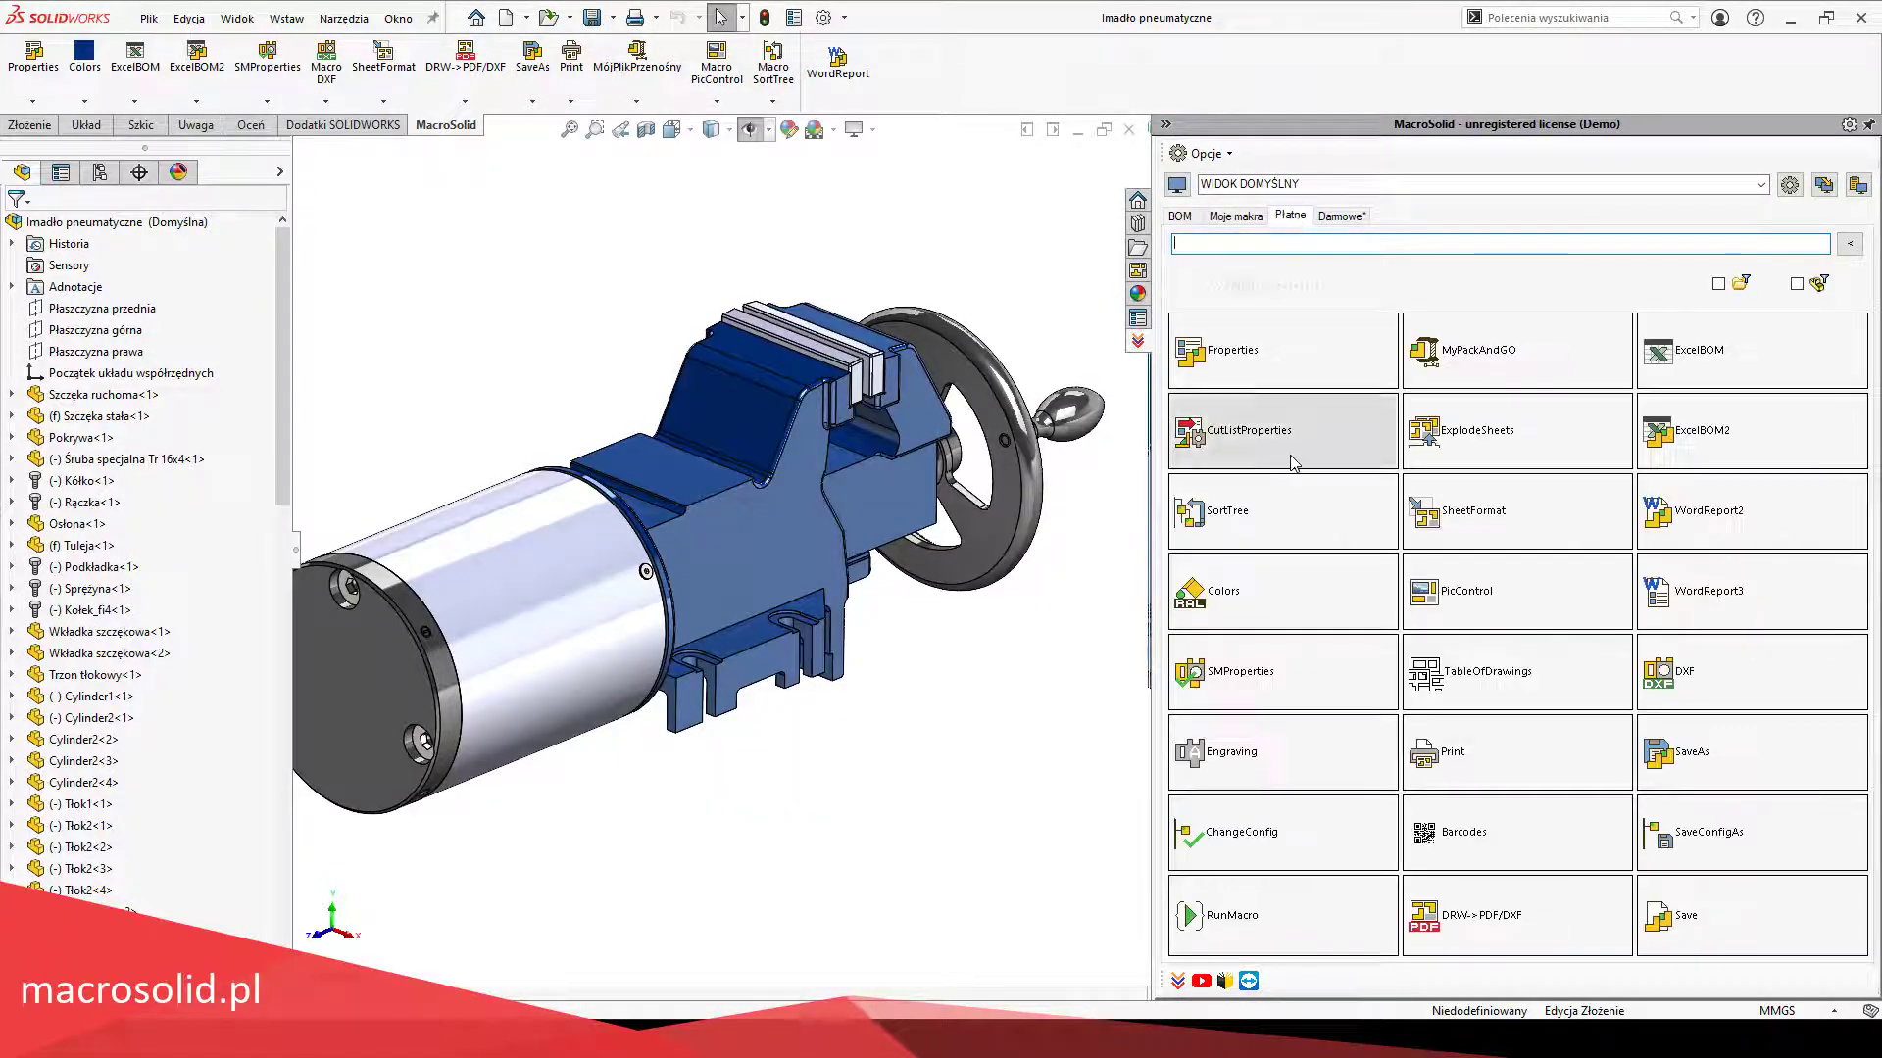
{"action": "left_click", "coordinate": [1287, 581]}
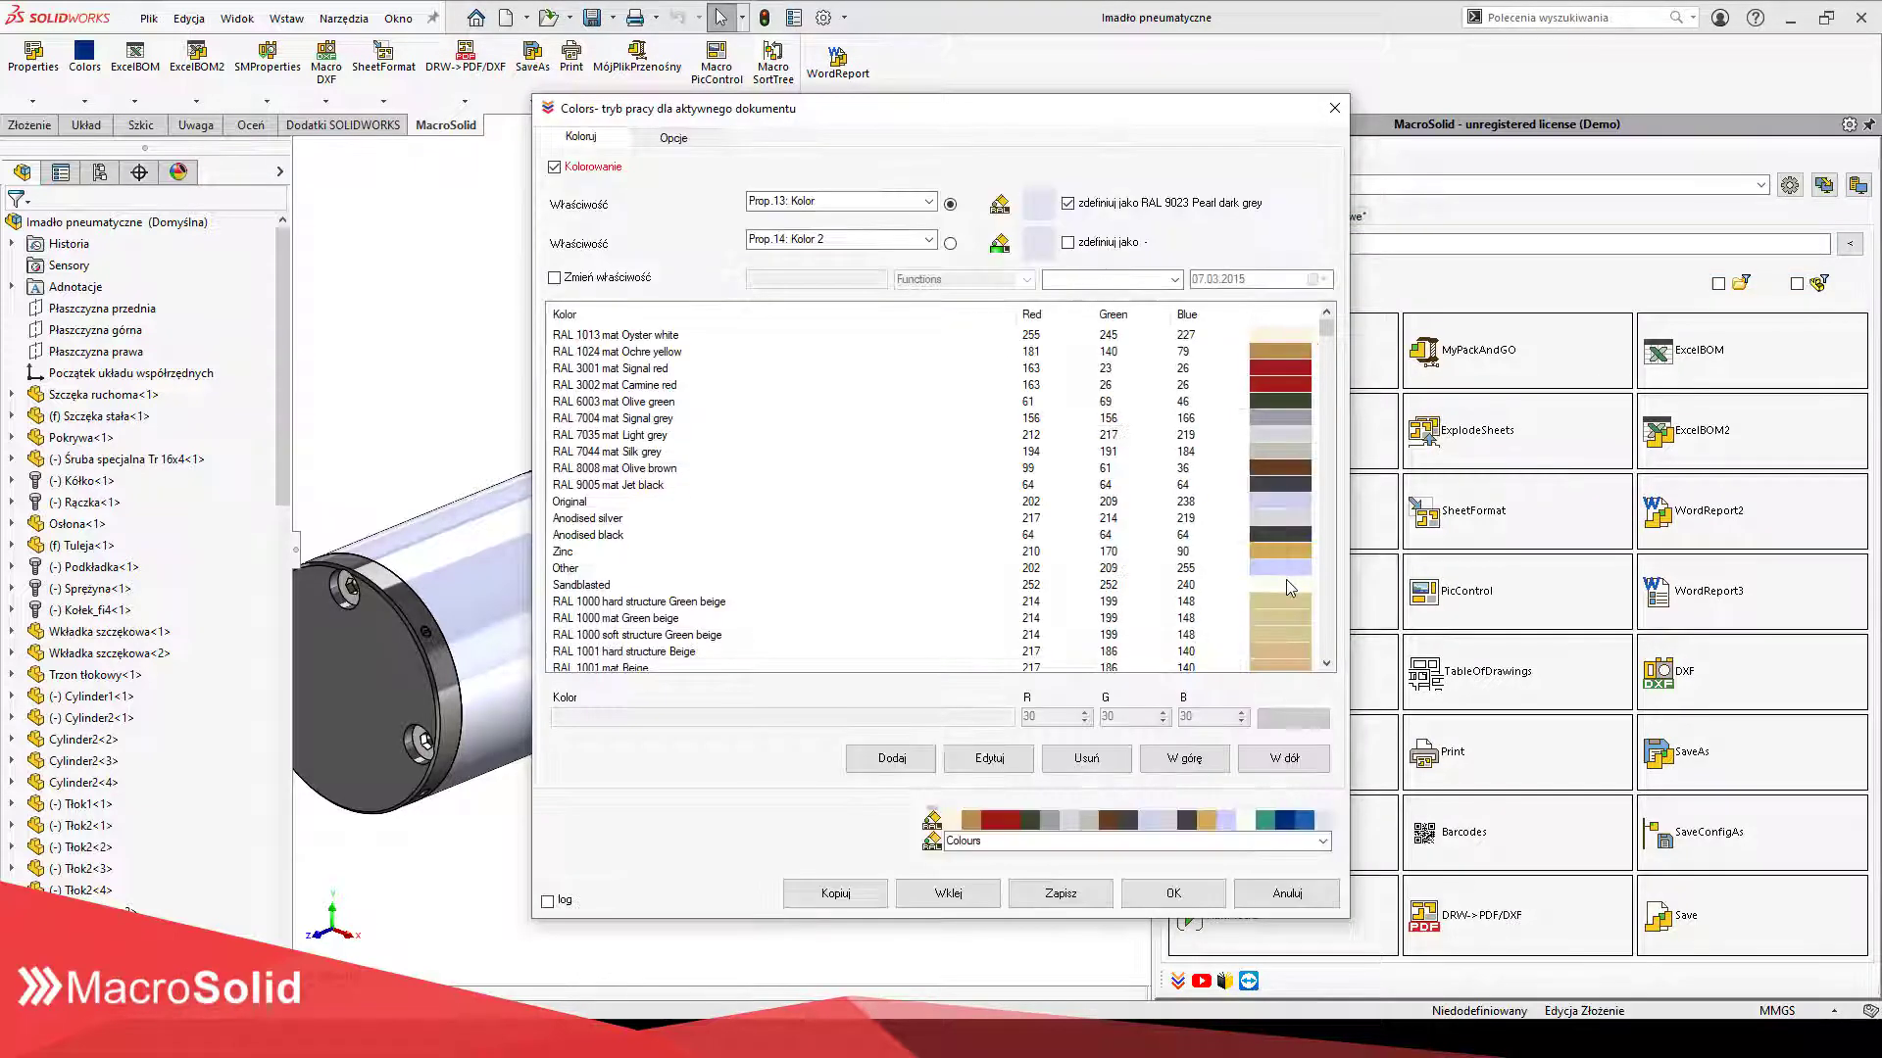
Step: Browse the Colors presets and try RAL 7044 mat Silk grey and RAL 8008 mat Olive brown for the Kolor property
{"action": "left_click", "coordinate": [1322, 841]}
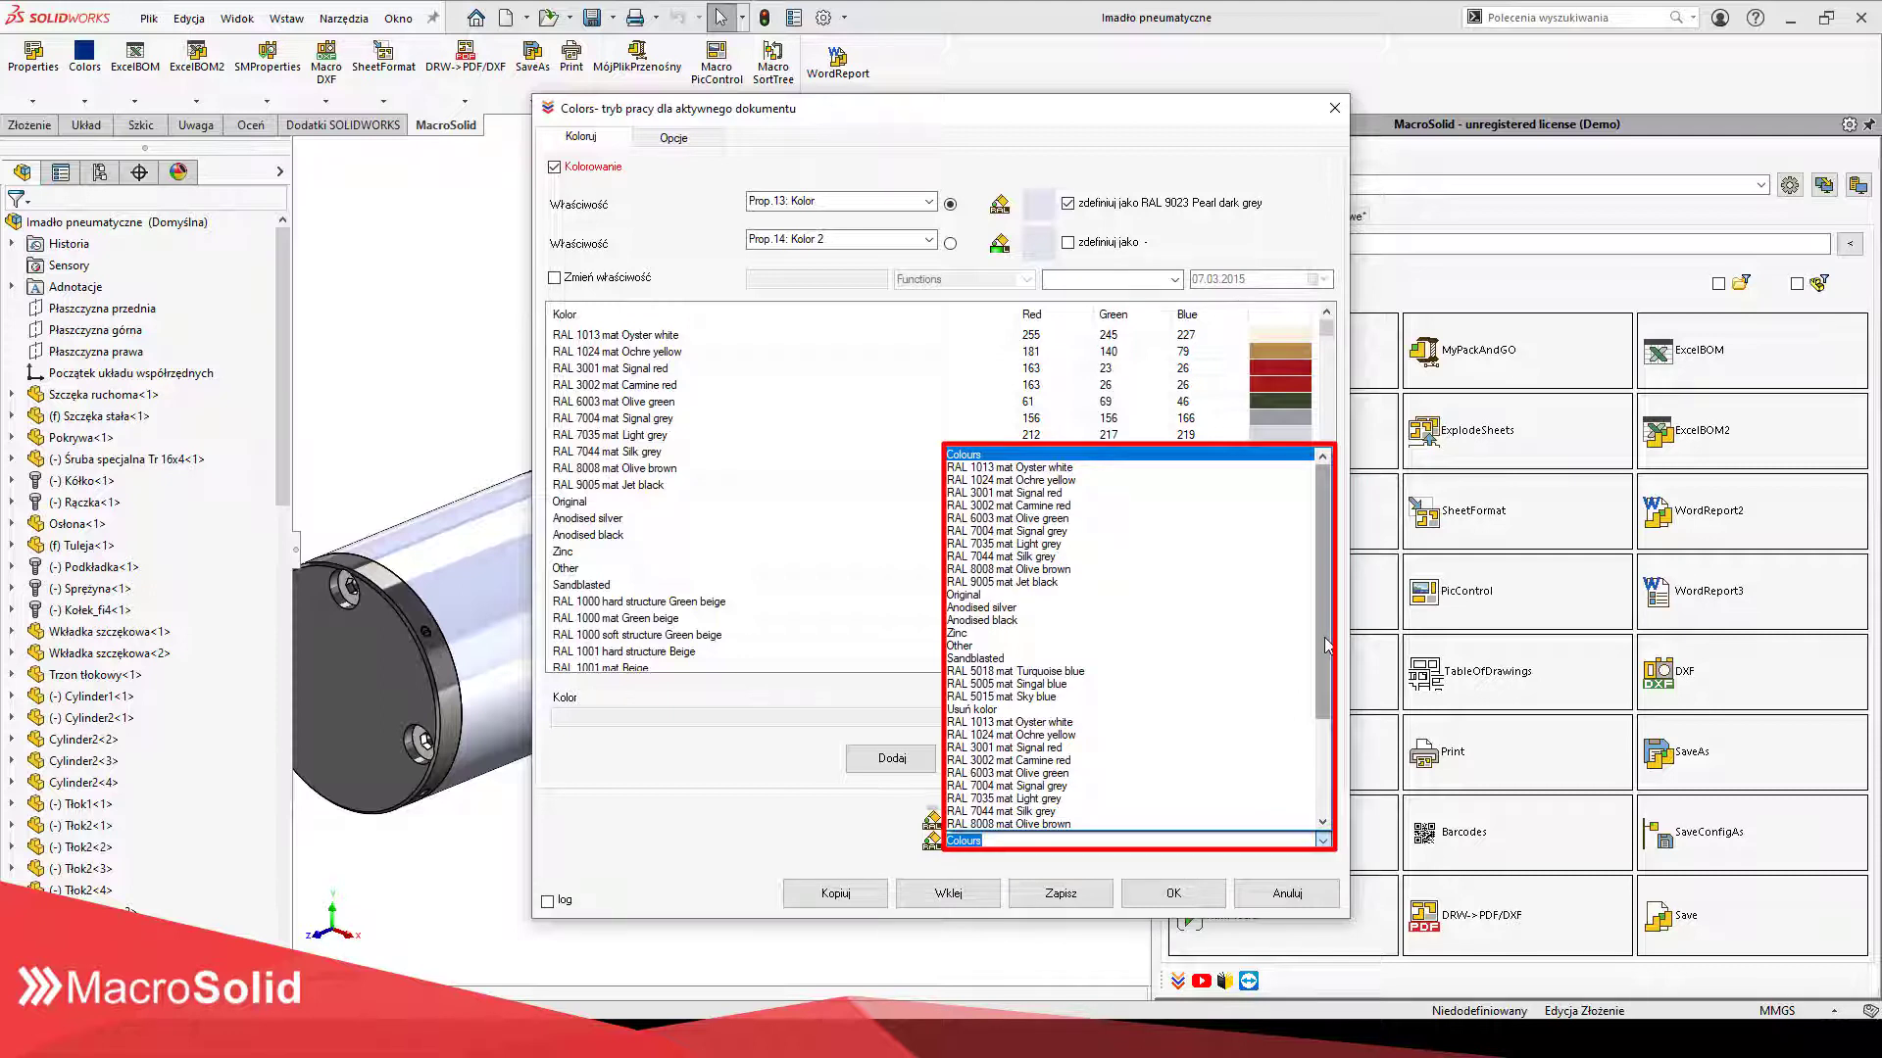
{"action": "left_click_drag", "start_coordinate": [1327, 645], "coordinate": [1329, 797]}
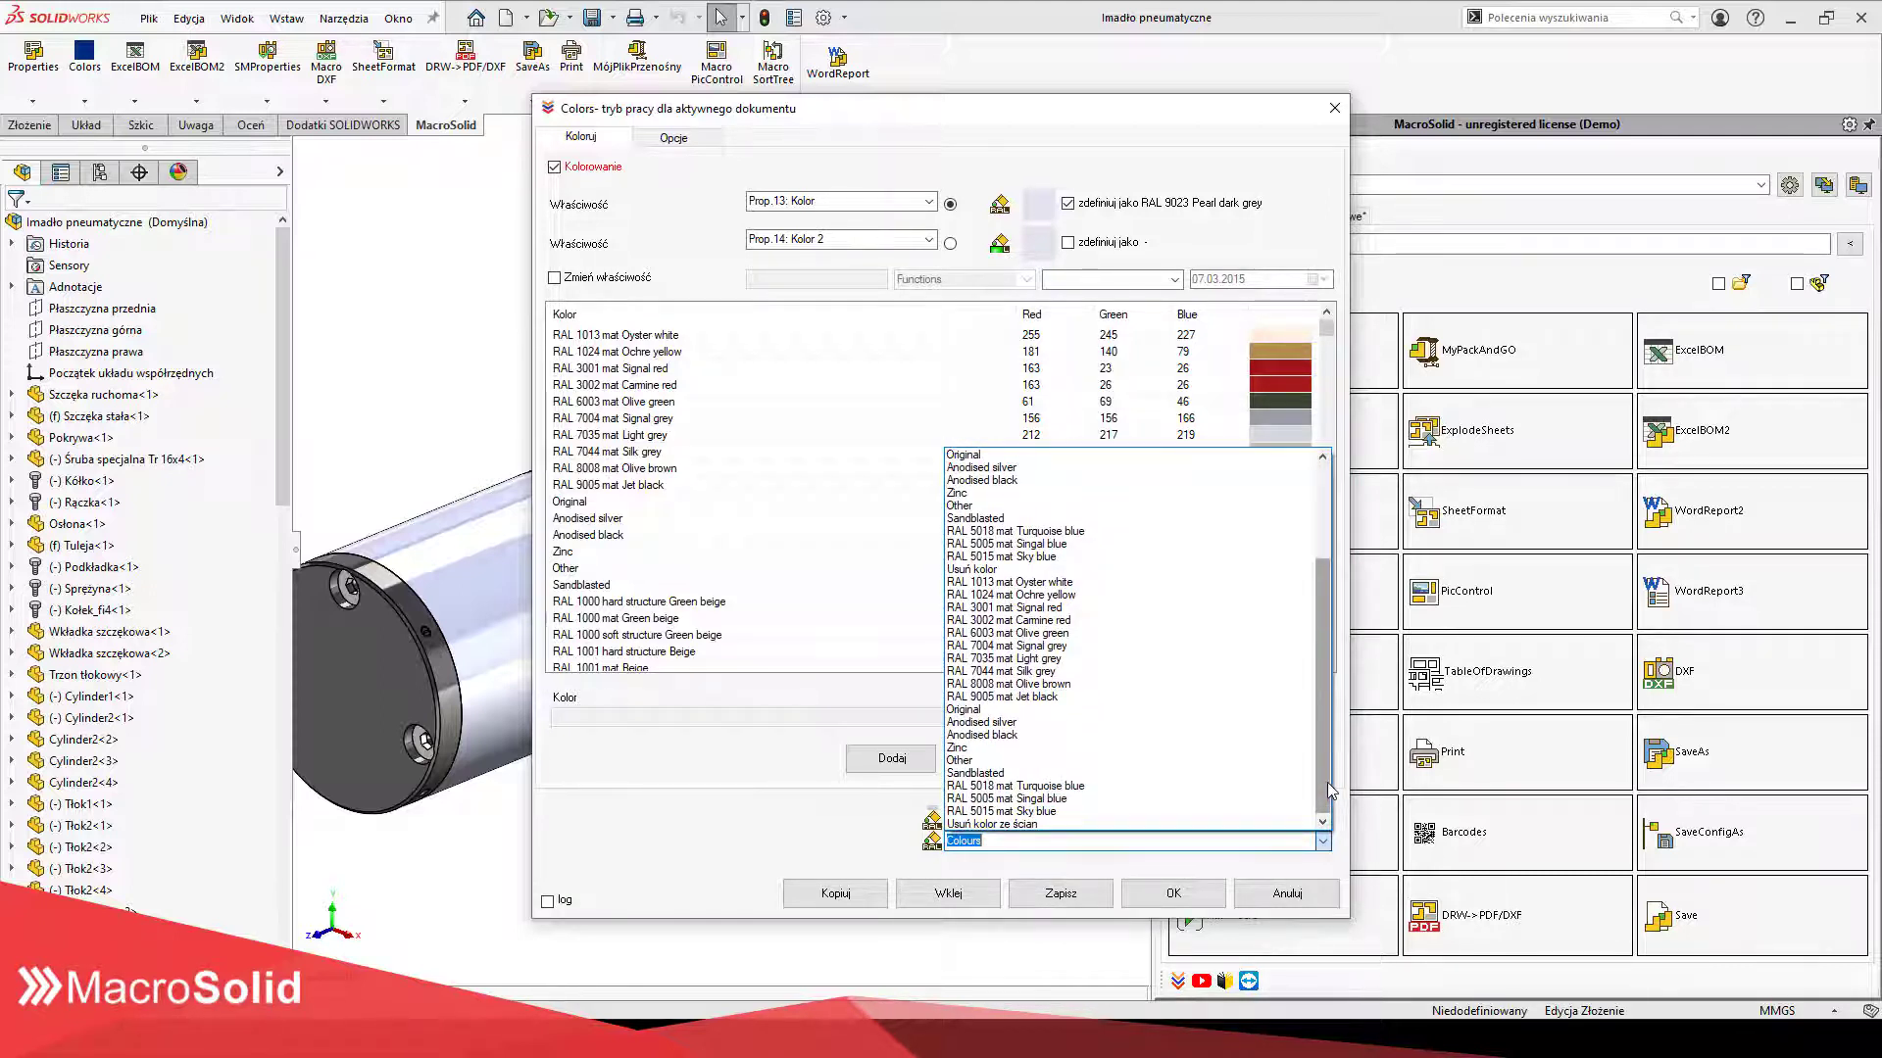
{"action": "left_click_drag", "start_coordinate": [1327, 782], "coordinate": [1325, 741]}
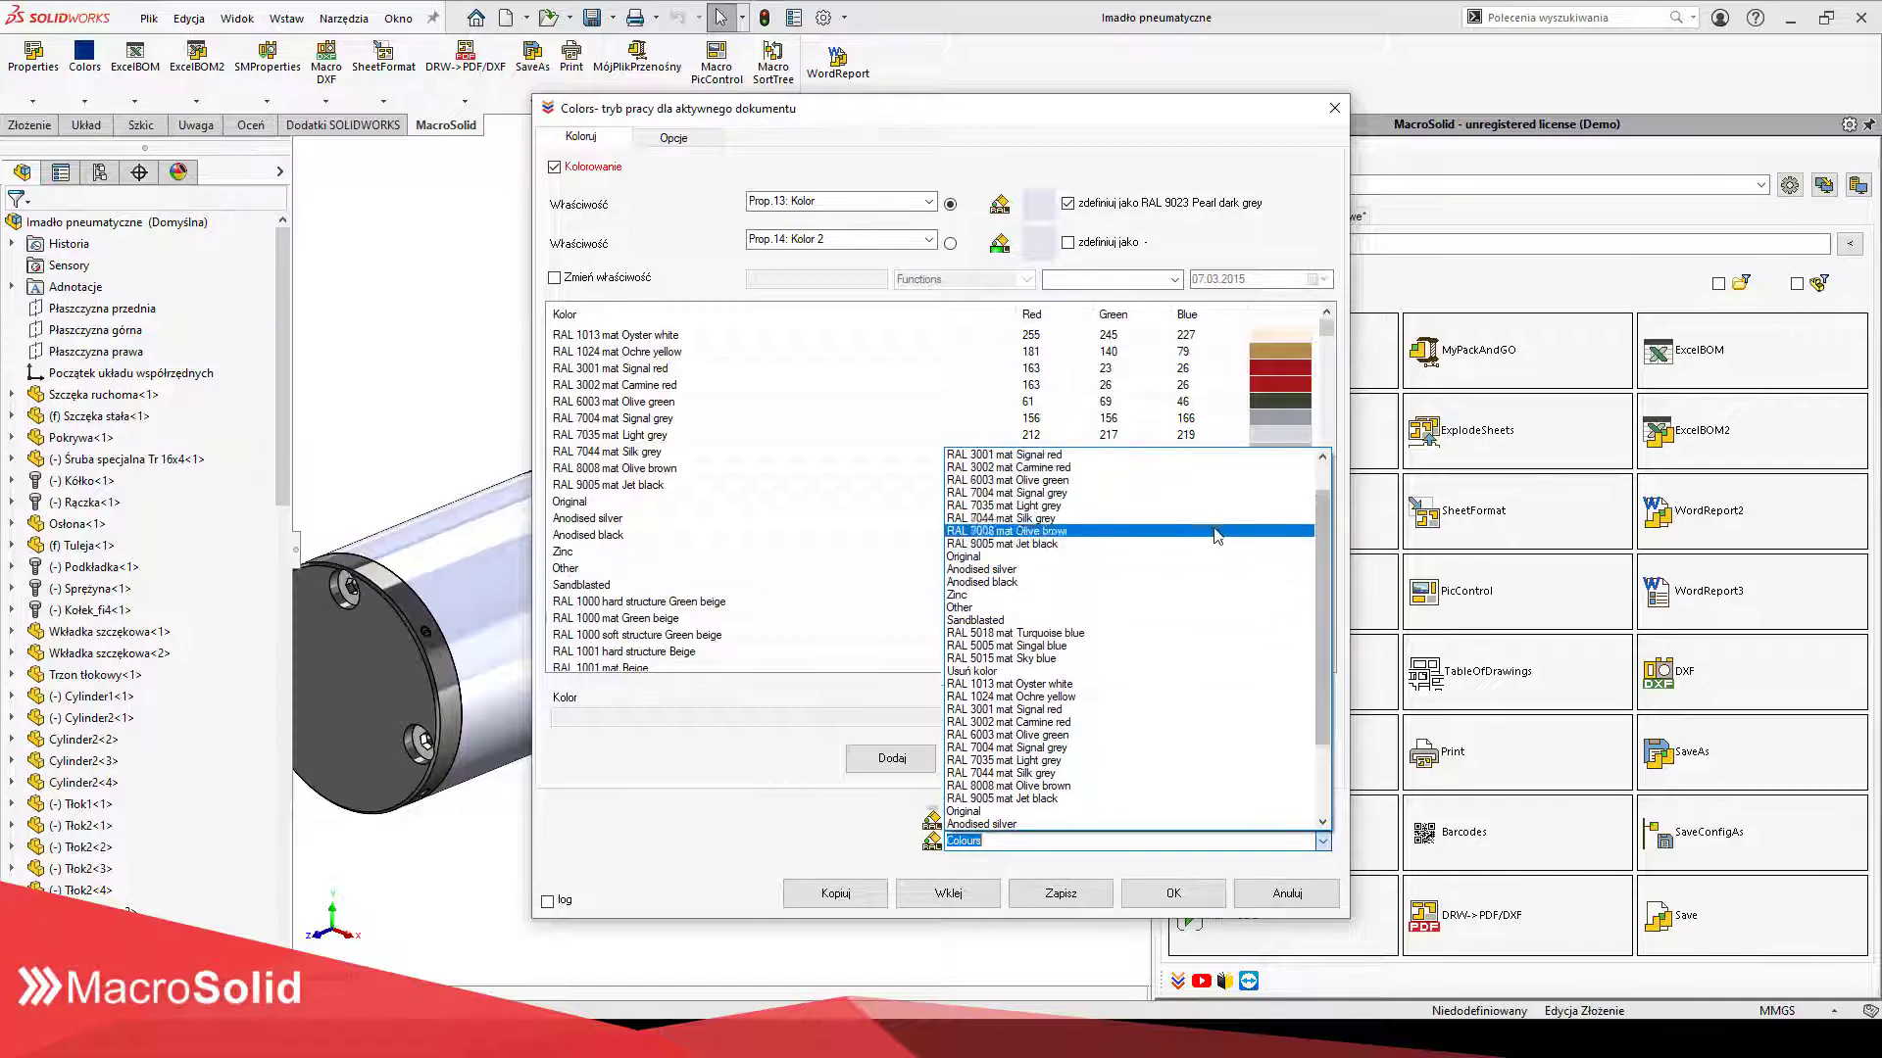
{"action": "left_click", "coordinate": [1215, 534]}
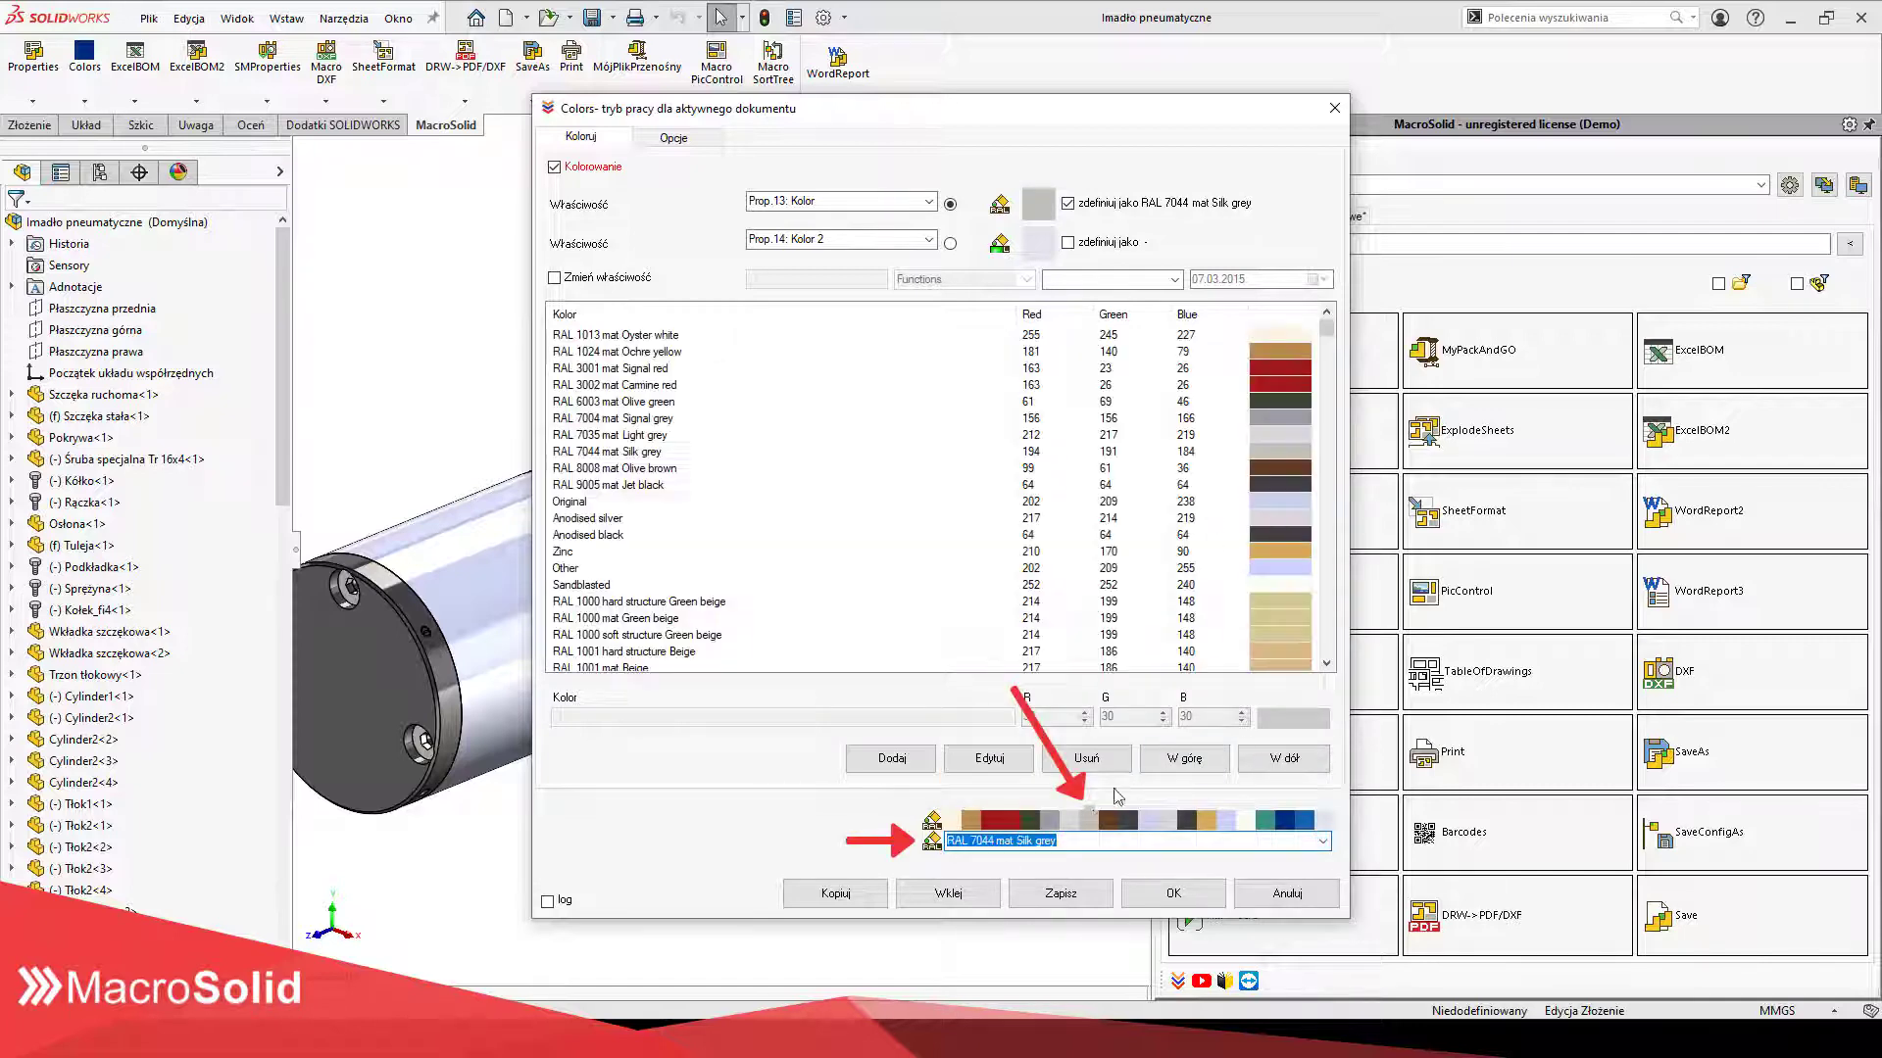
{"action": "scroll", "coordinate": [1093, 845], "scroll_direction": "down", "scroll_amount": 1}
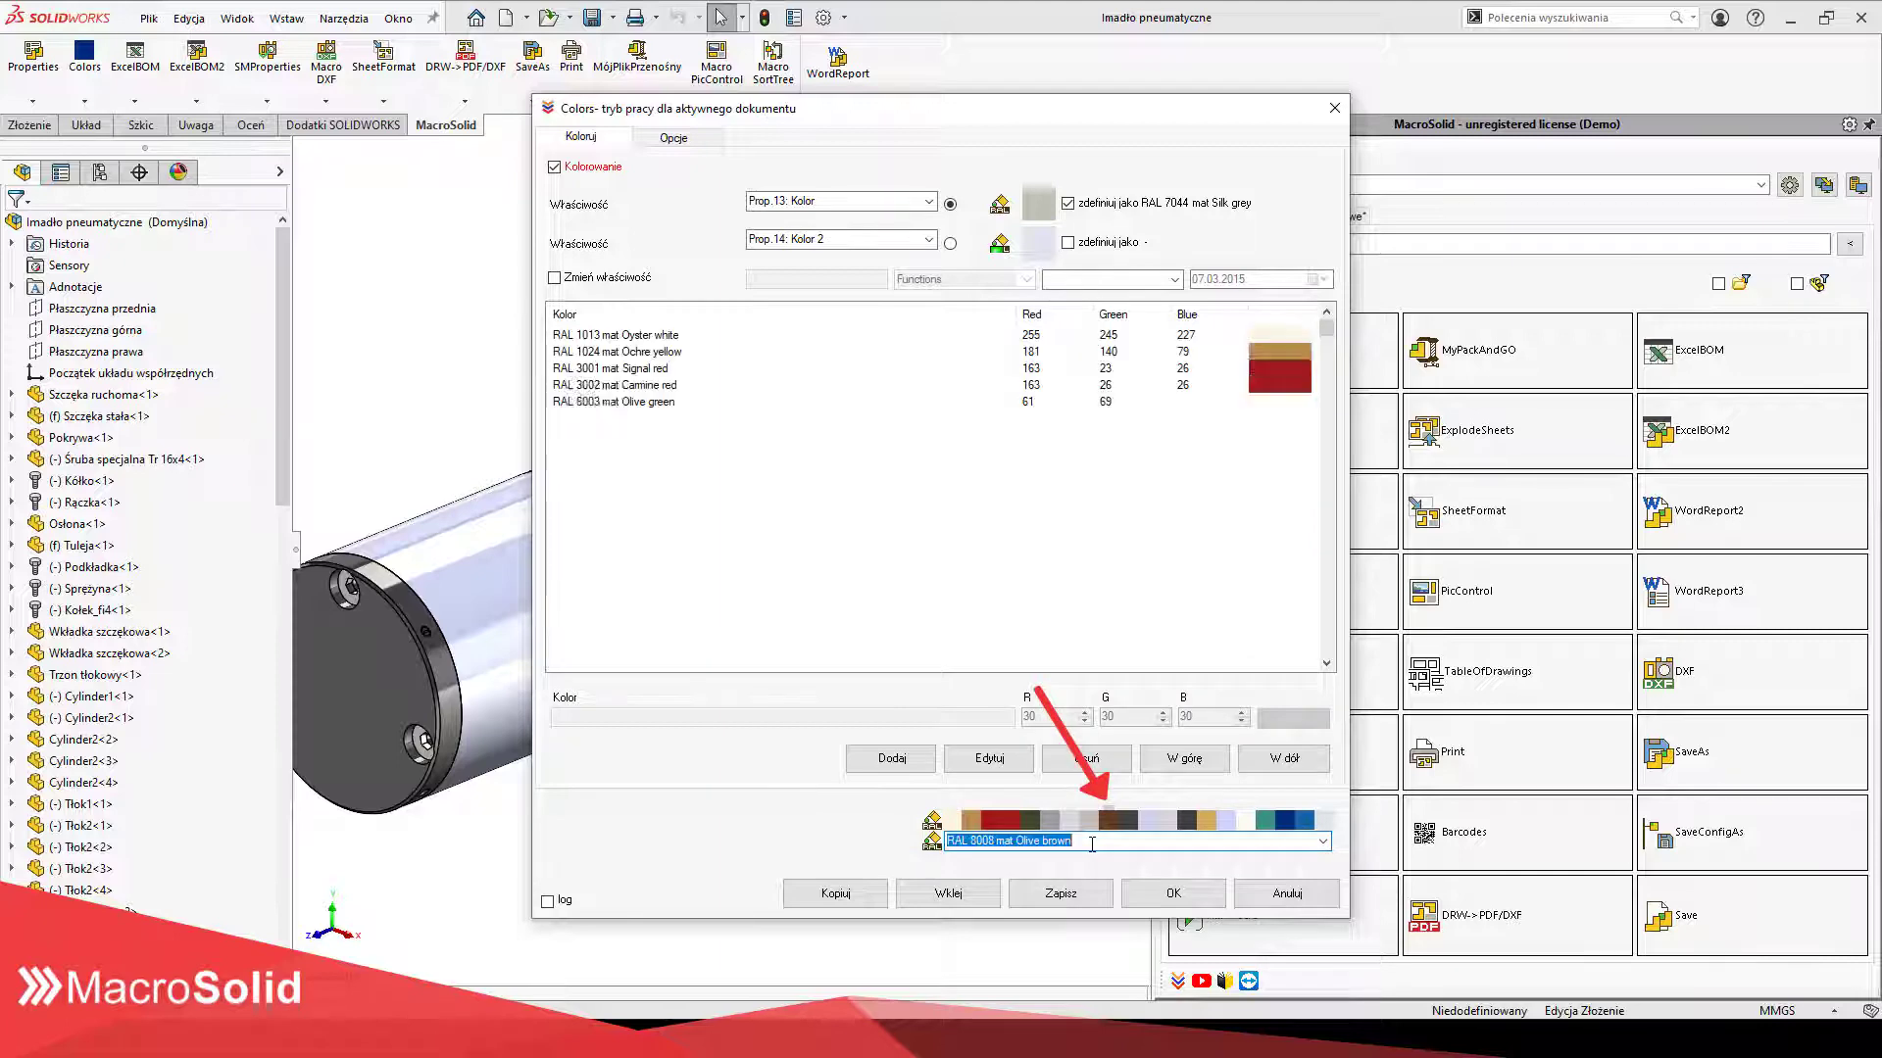
Step: Try the presets RAL 5018 mat Turquoise blue and Other for the Kolor 2 property, and cancel the Colors settings
{"action": "left_click", "coordinate": [1323, 841]}
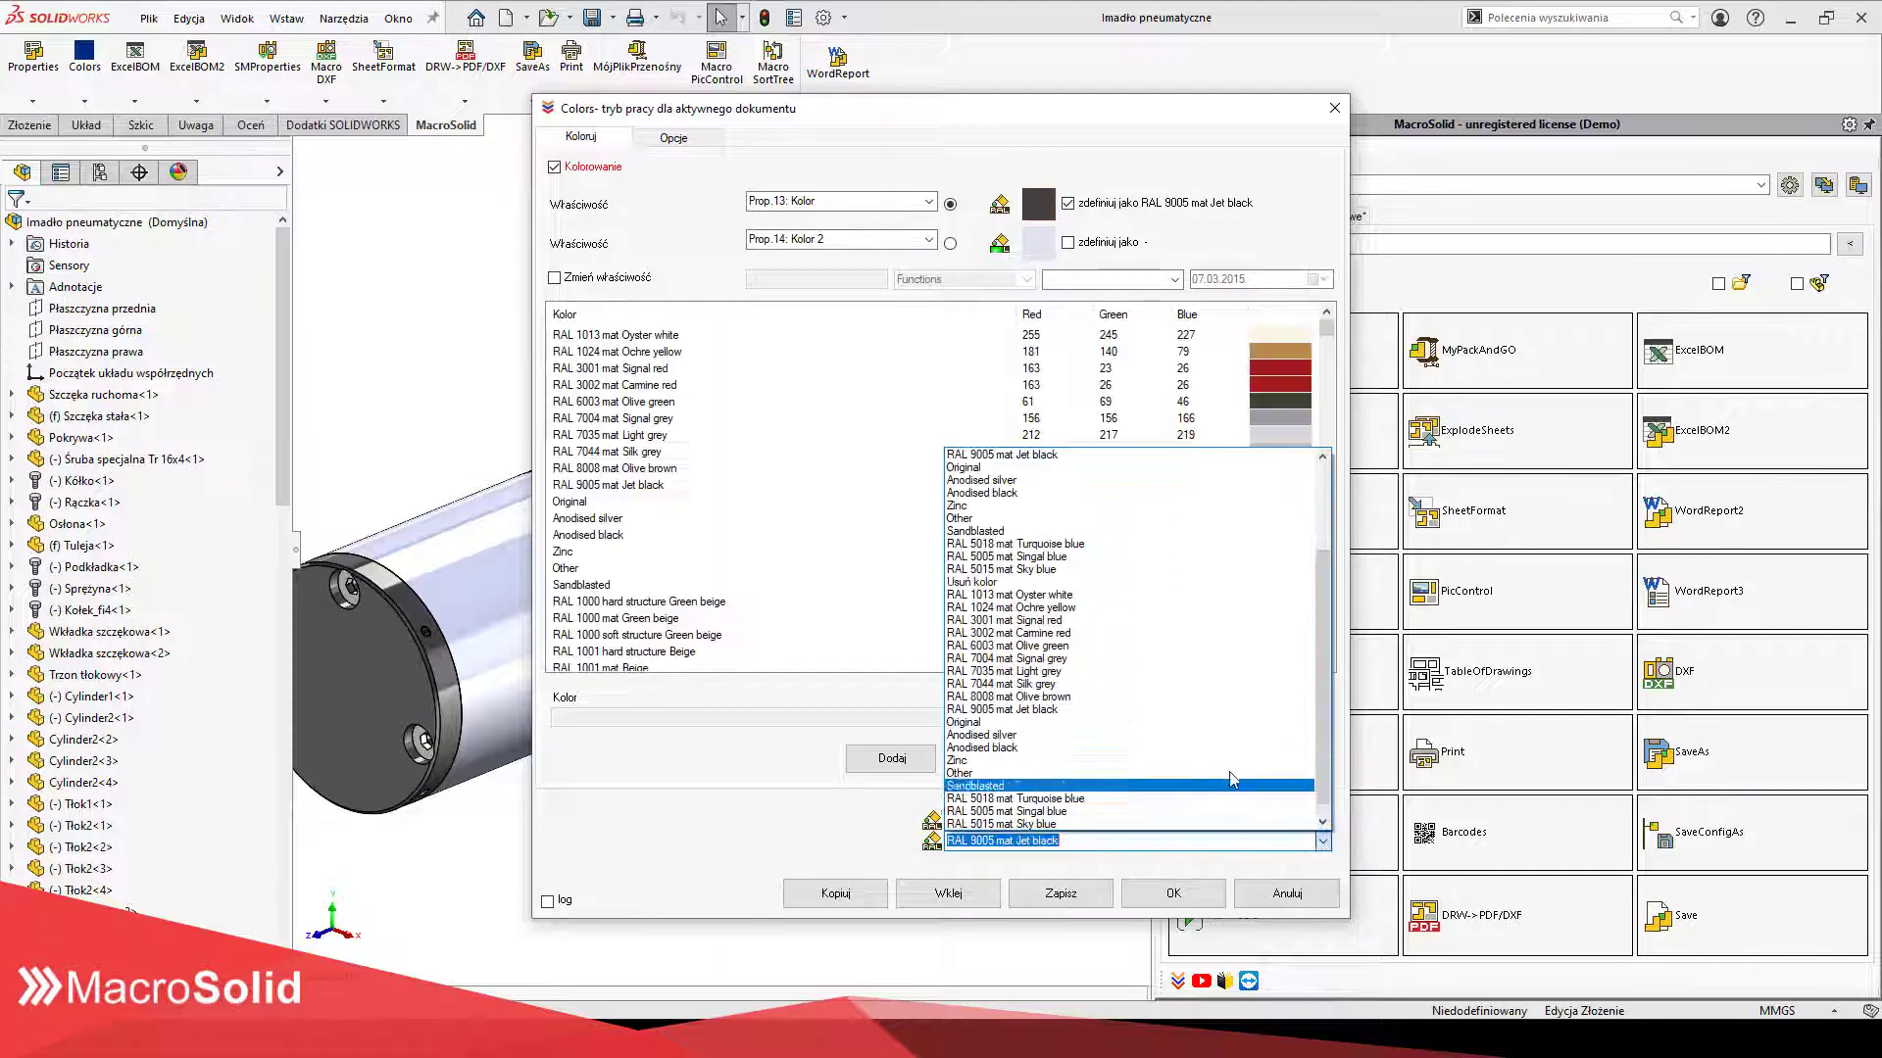
{"action": "left_click", "coordinate": [1171, 789]}
{"action": "scroll", "coordinate": [1200, 844], "scroll_direction": "down", "scroll_amount": 7}
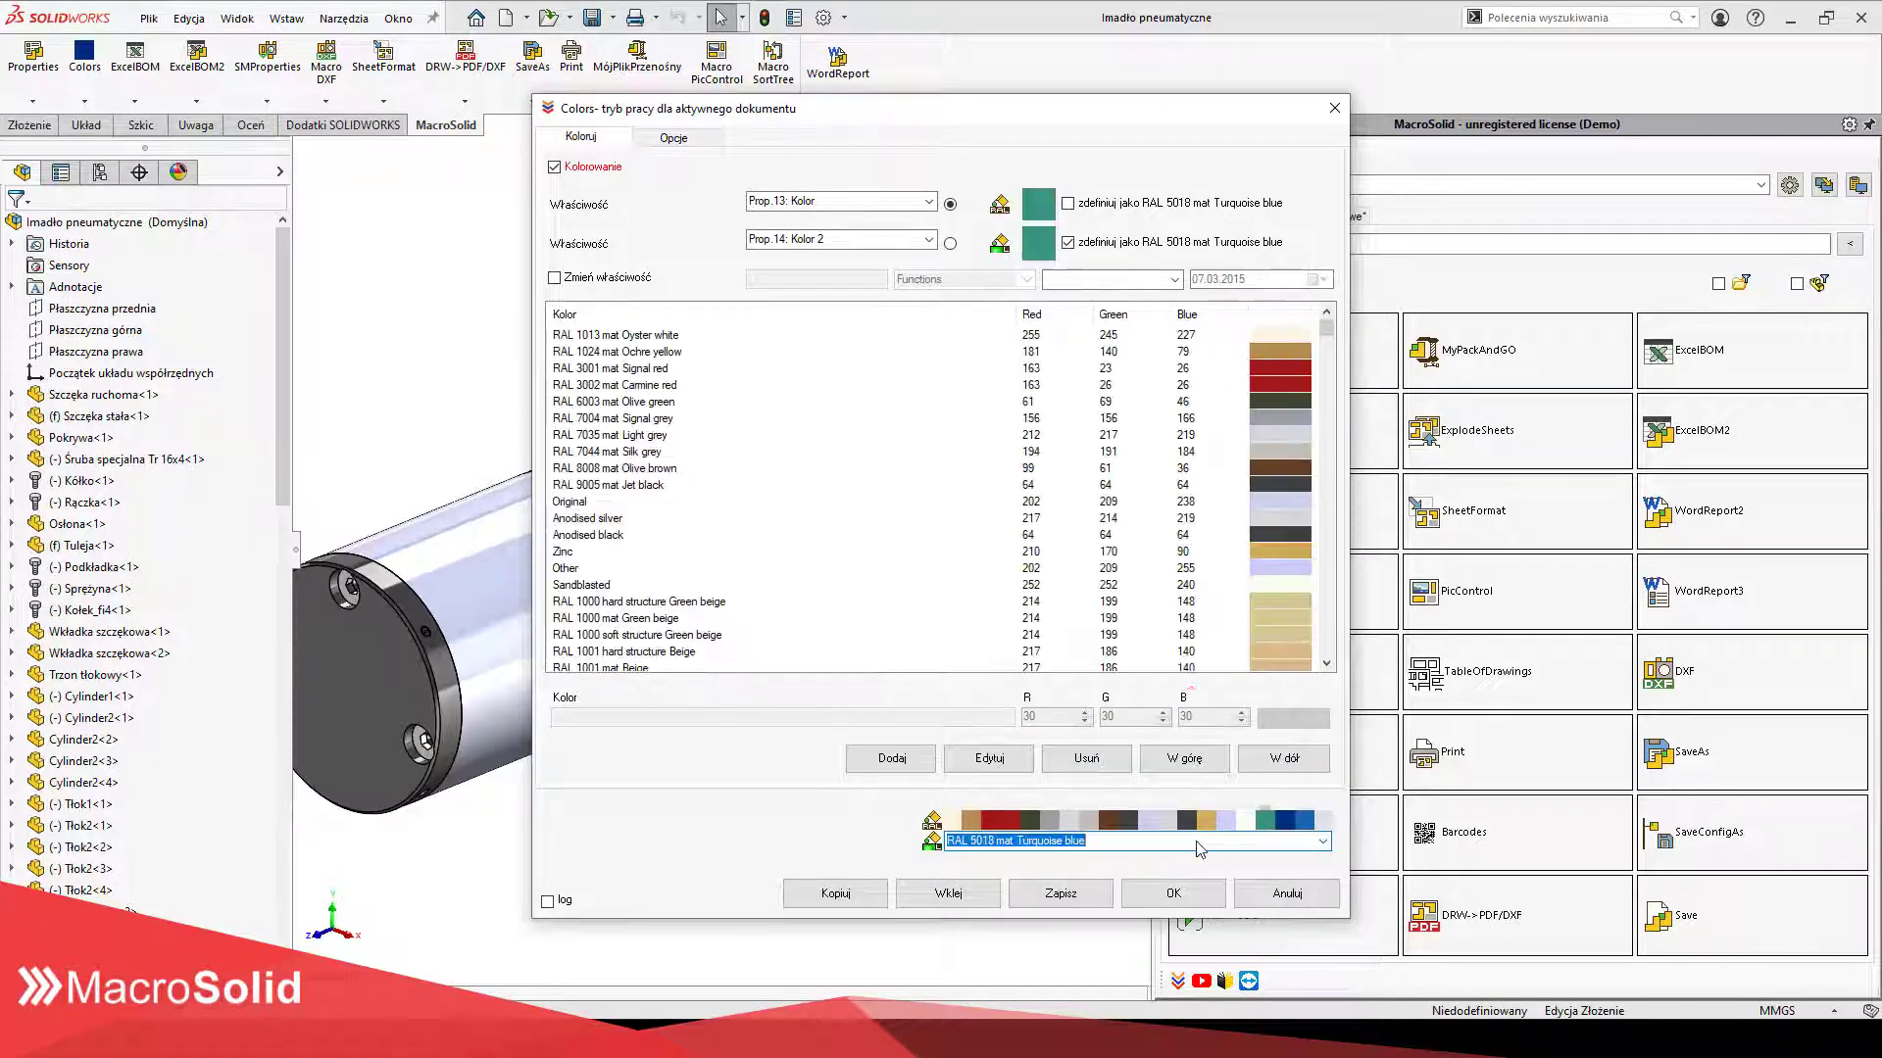
{"action": "left_click", "coordinate": [1130, 843]}
{"action": "scroll", "coordinate": [1130, 843], "scroll_direction": "up", "scroll_amount": 1}
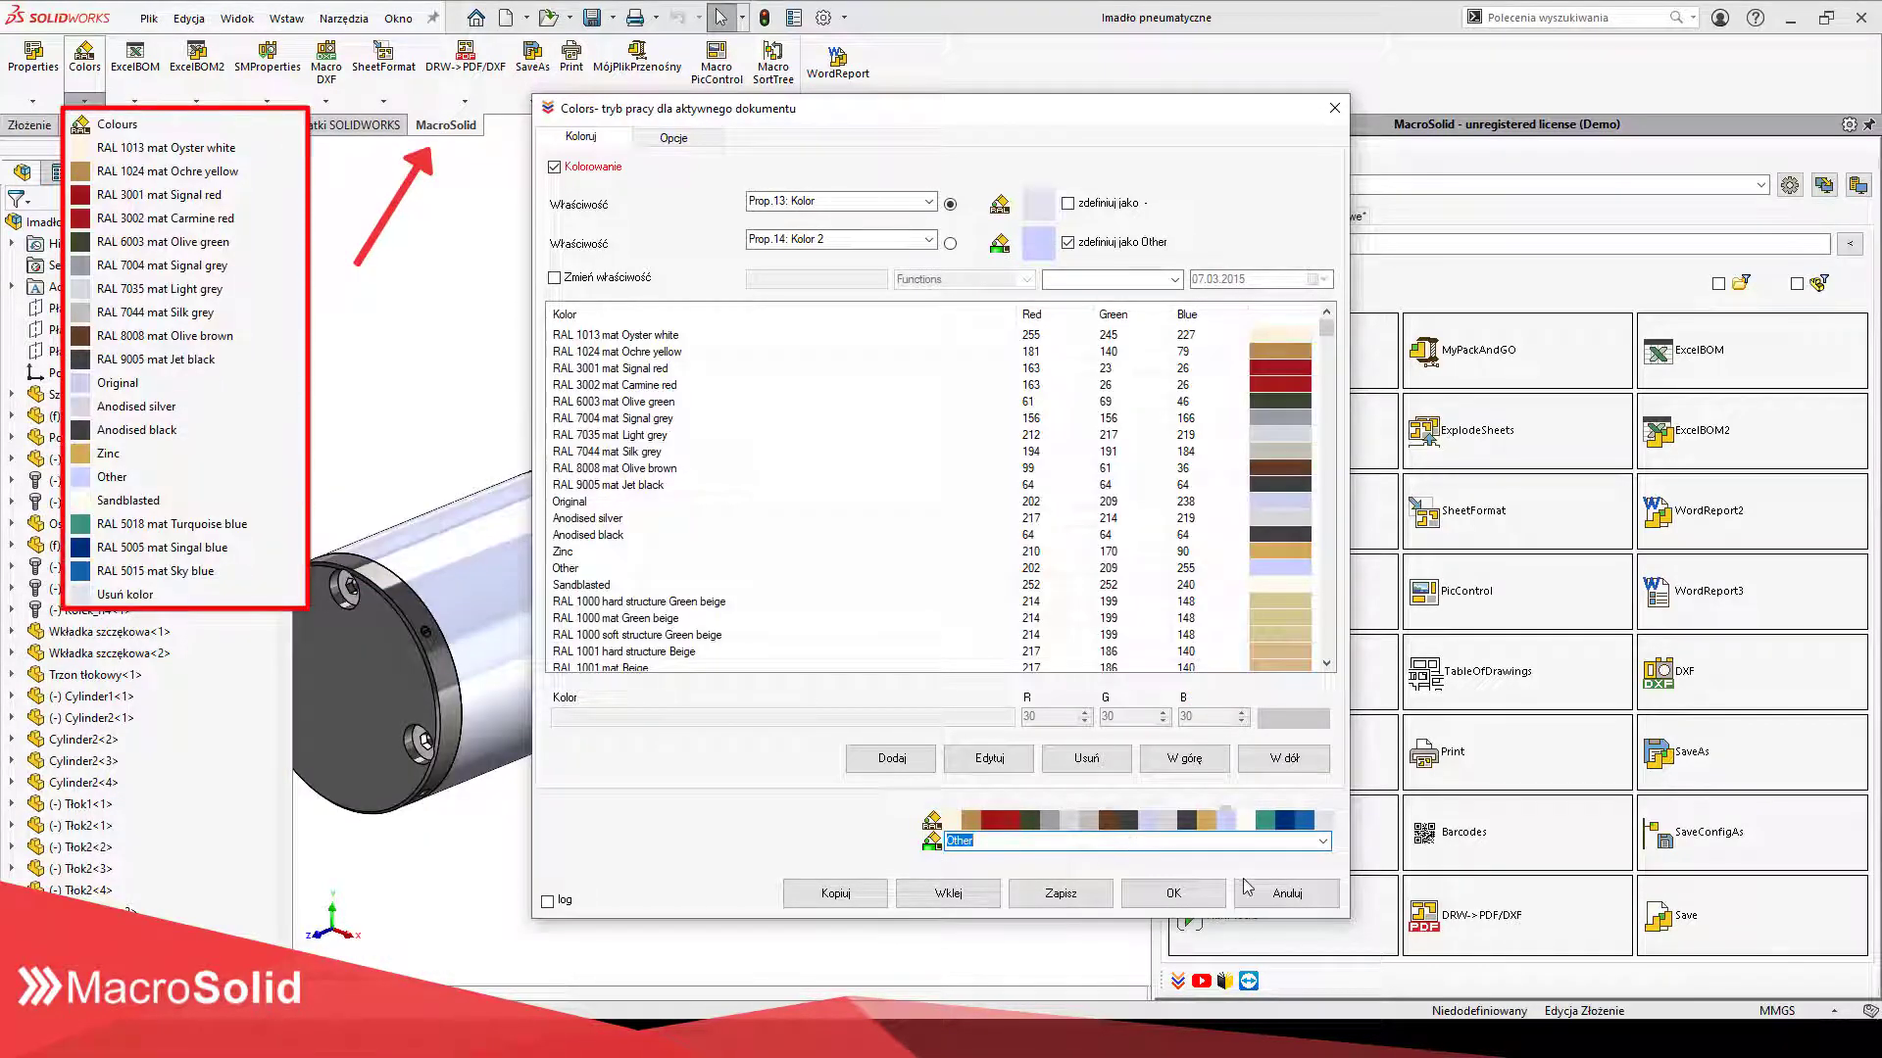
{"action": "scroll", "coordinate": [1092, 845], "scroll_direction": "up", "scroll_amount": 7}
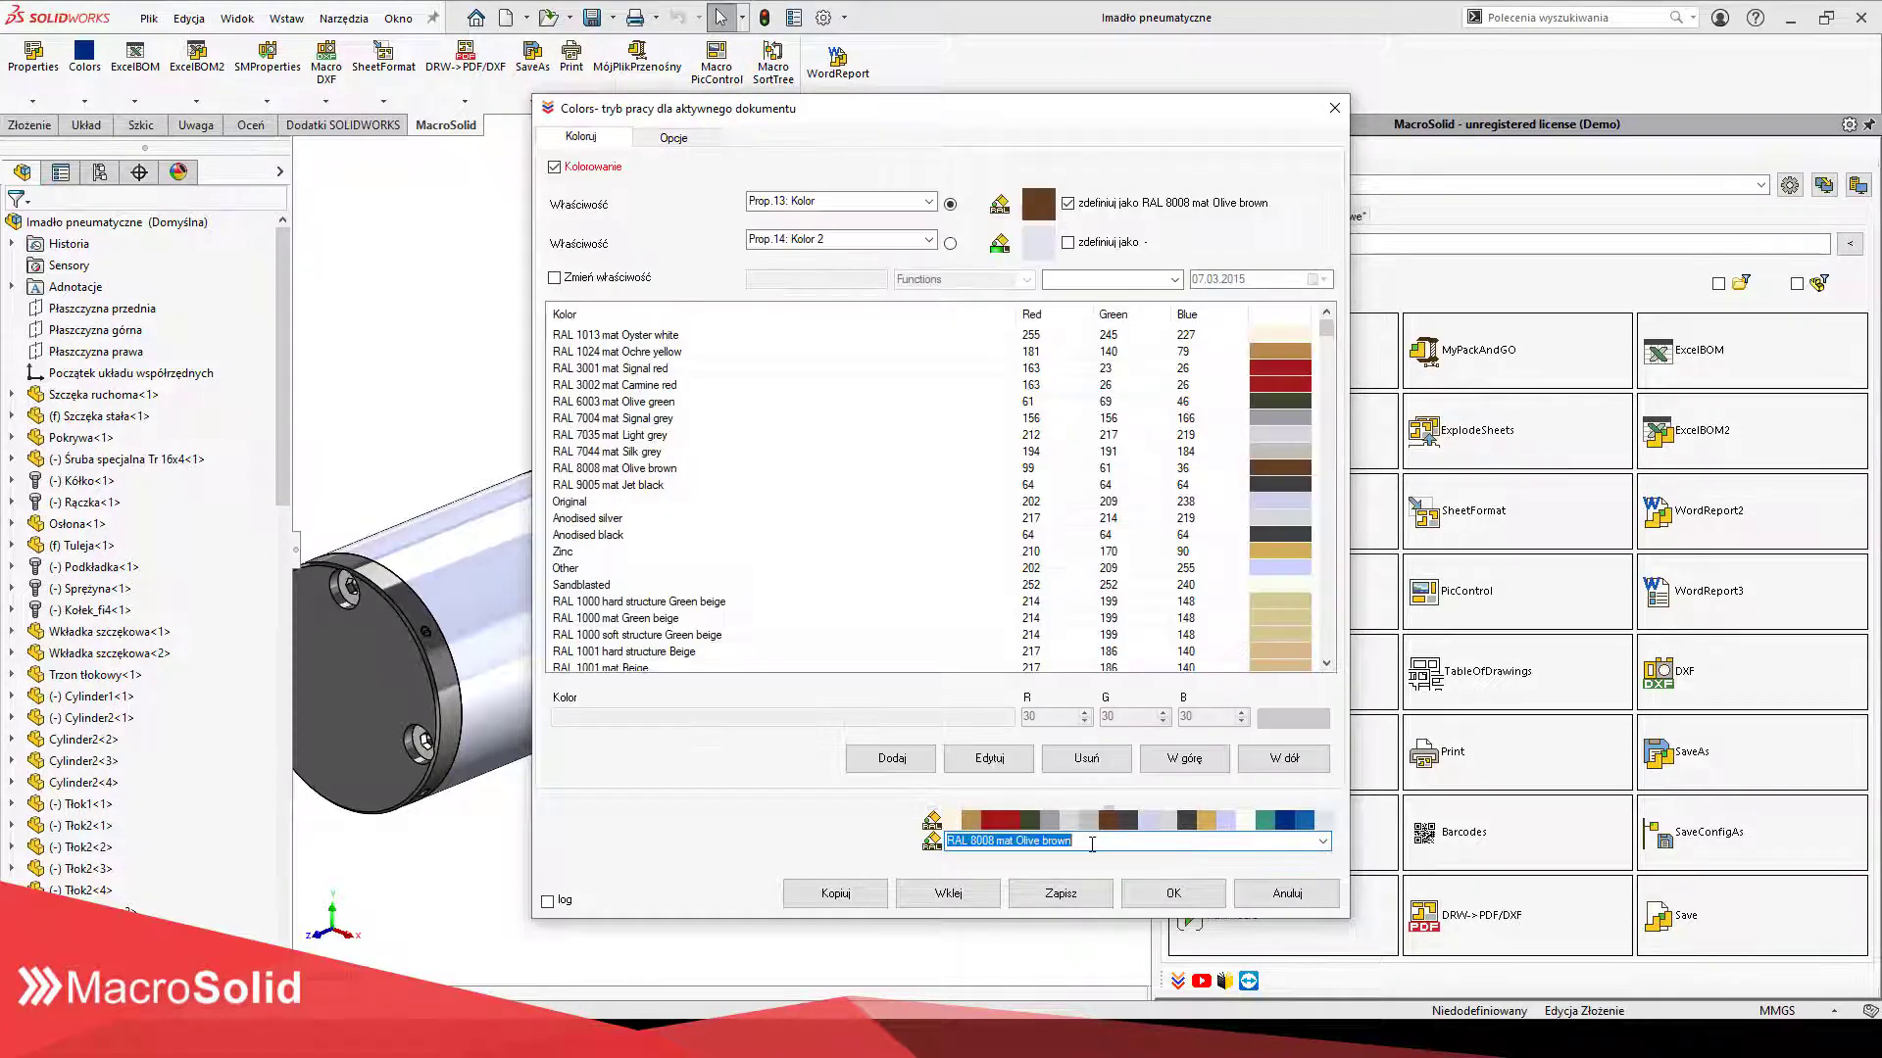
{"action": "left_click", "coordinate": [1287, 892]}
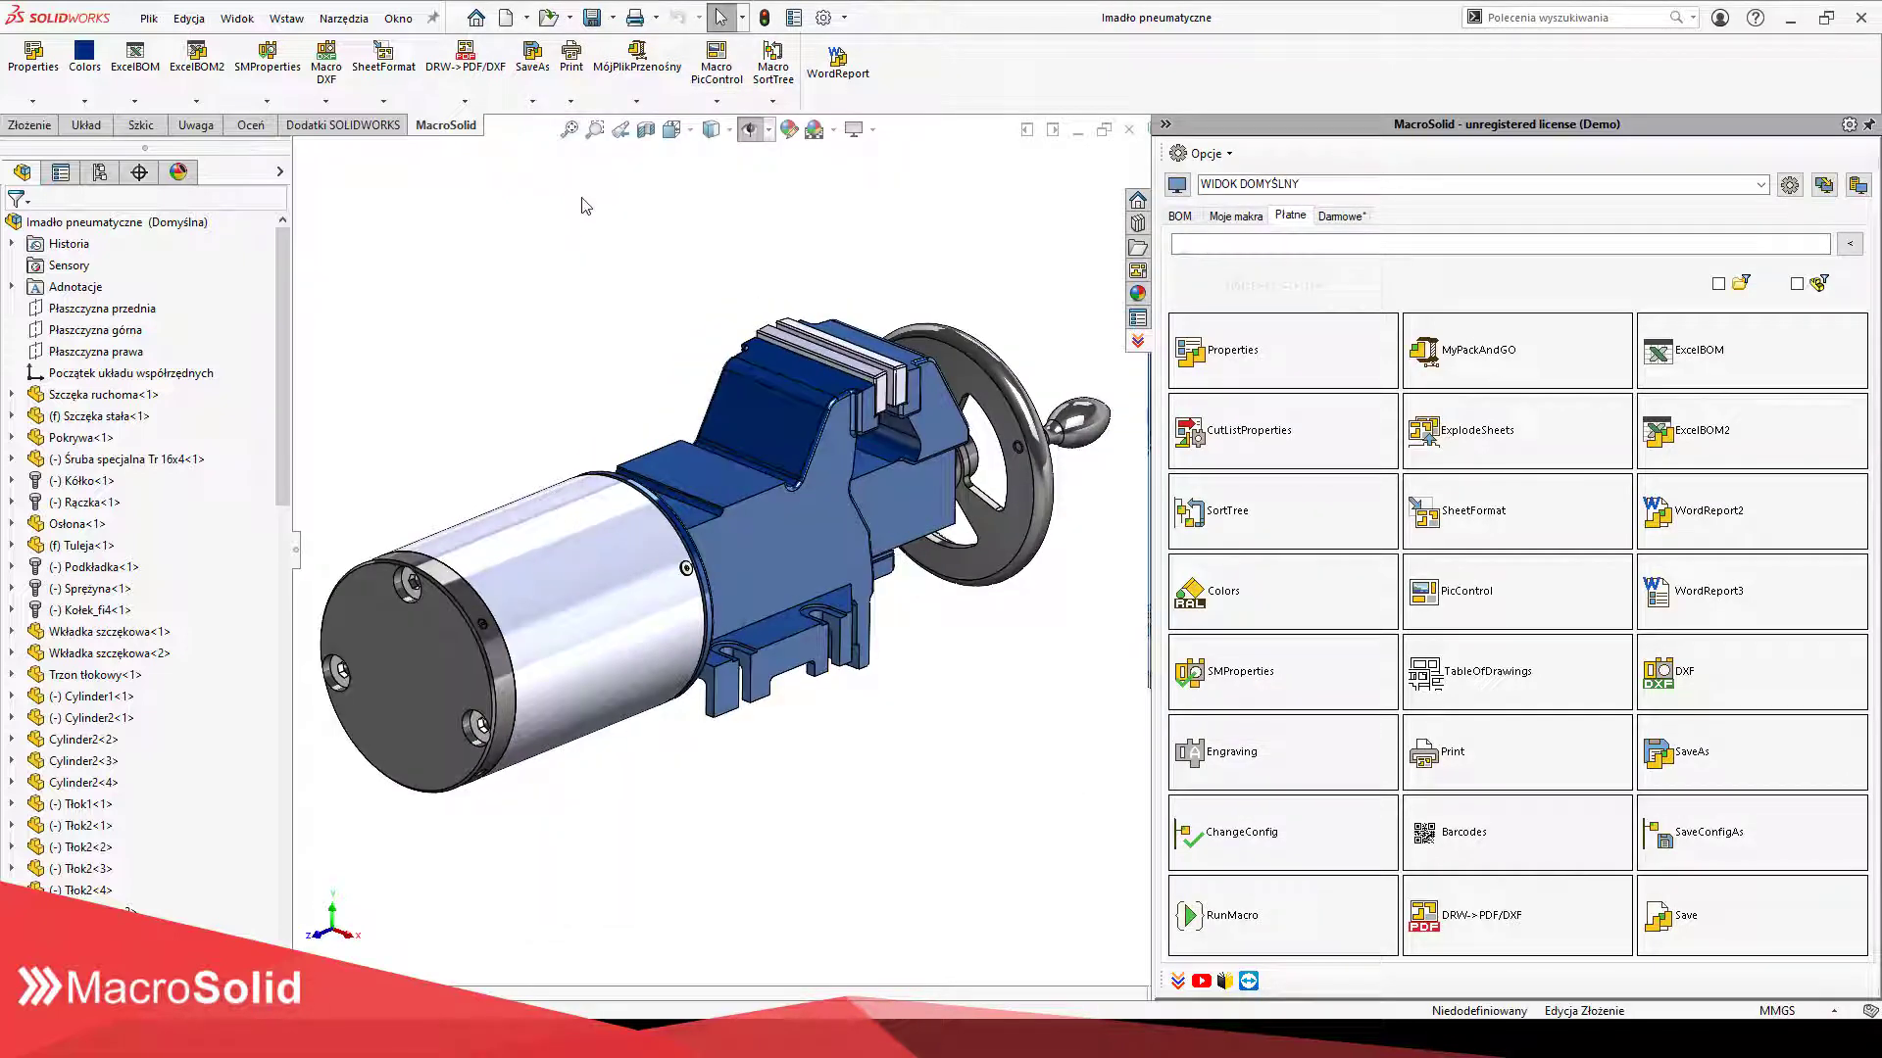
Step: Load the MacroSolid BOM settings, look over the commands available for components, and switch the BOM view to MALOWANIE
{"action": "left_click", "coordinate": [1180, 216]}
{"action": "right_click", "coordinate": [1244, 675]}
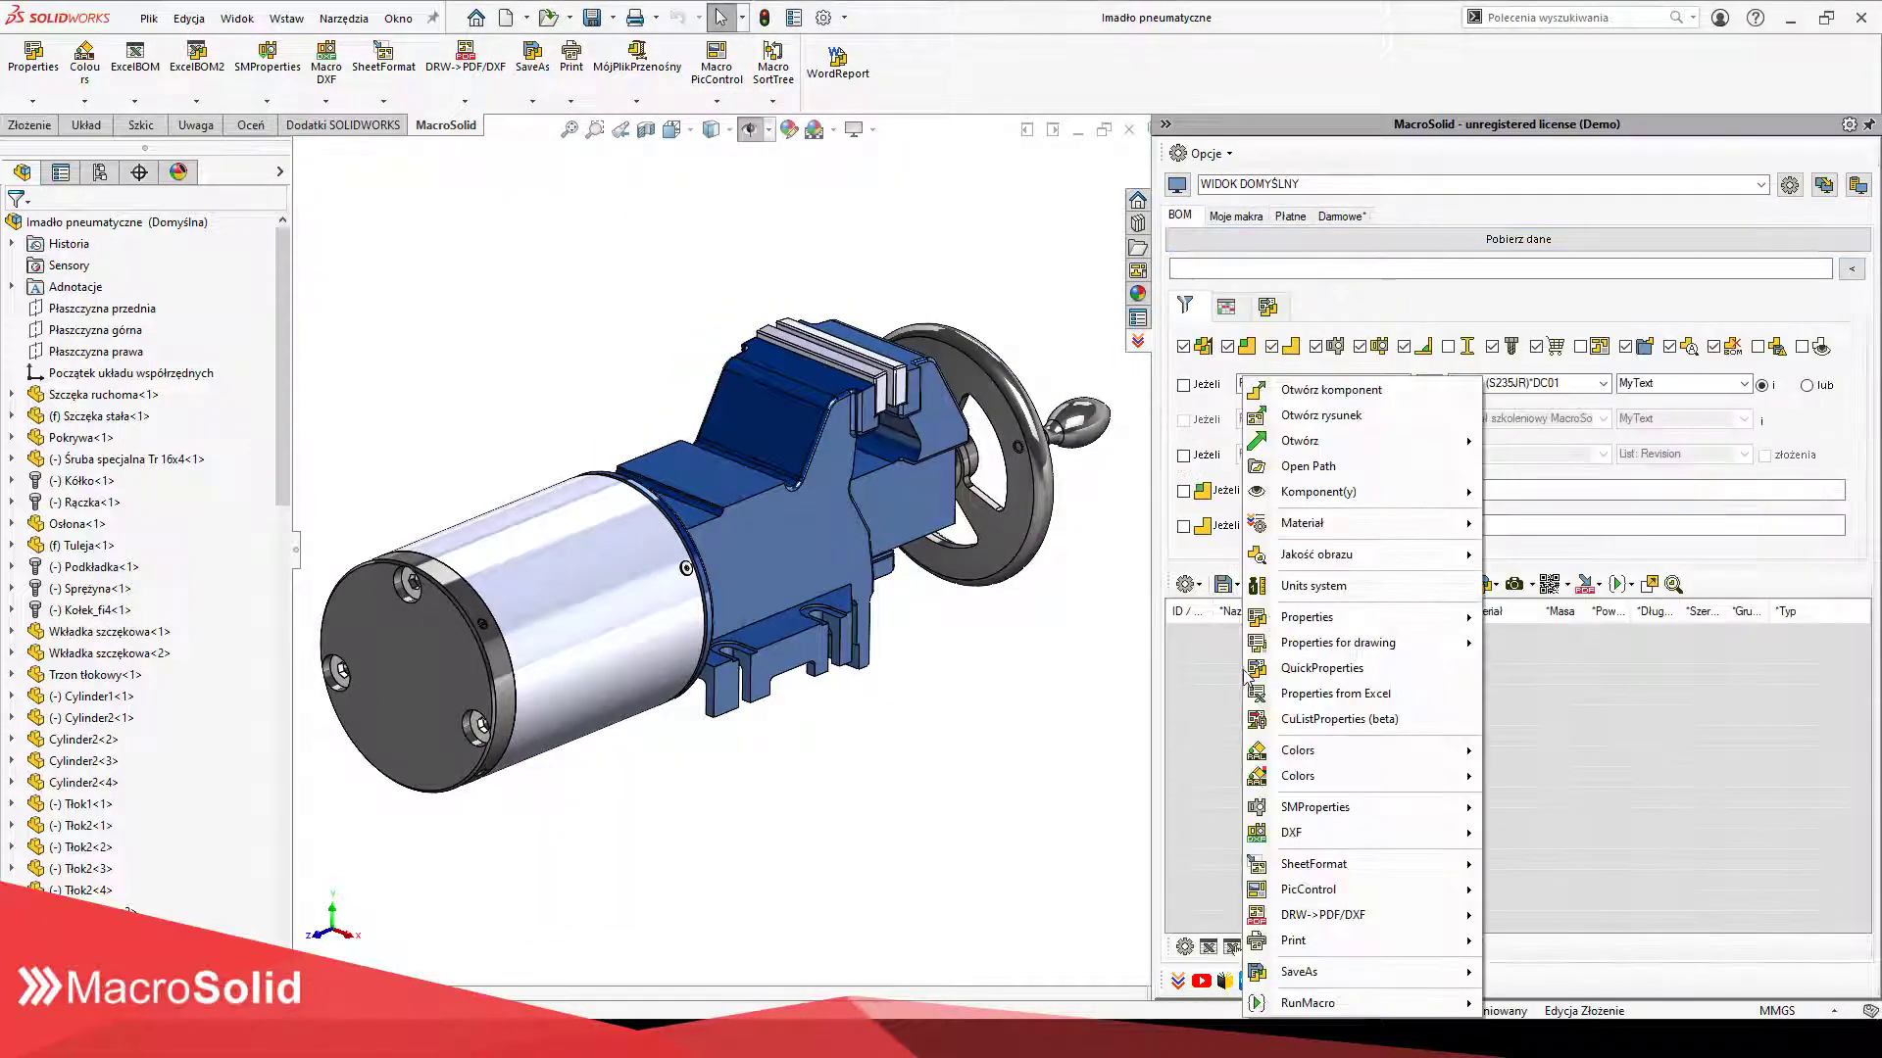
{"action": "left_click", "coordinate": [1220, 730]}
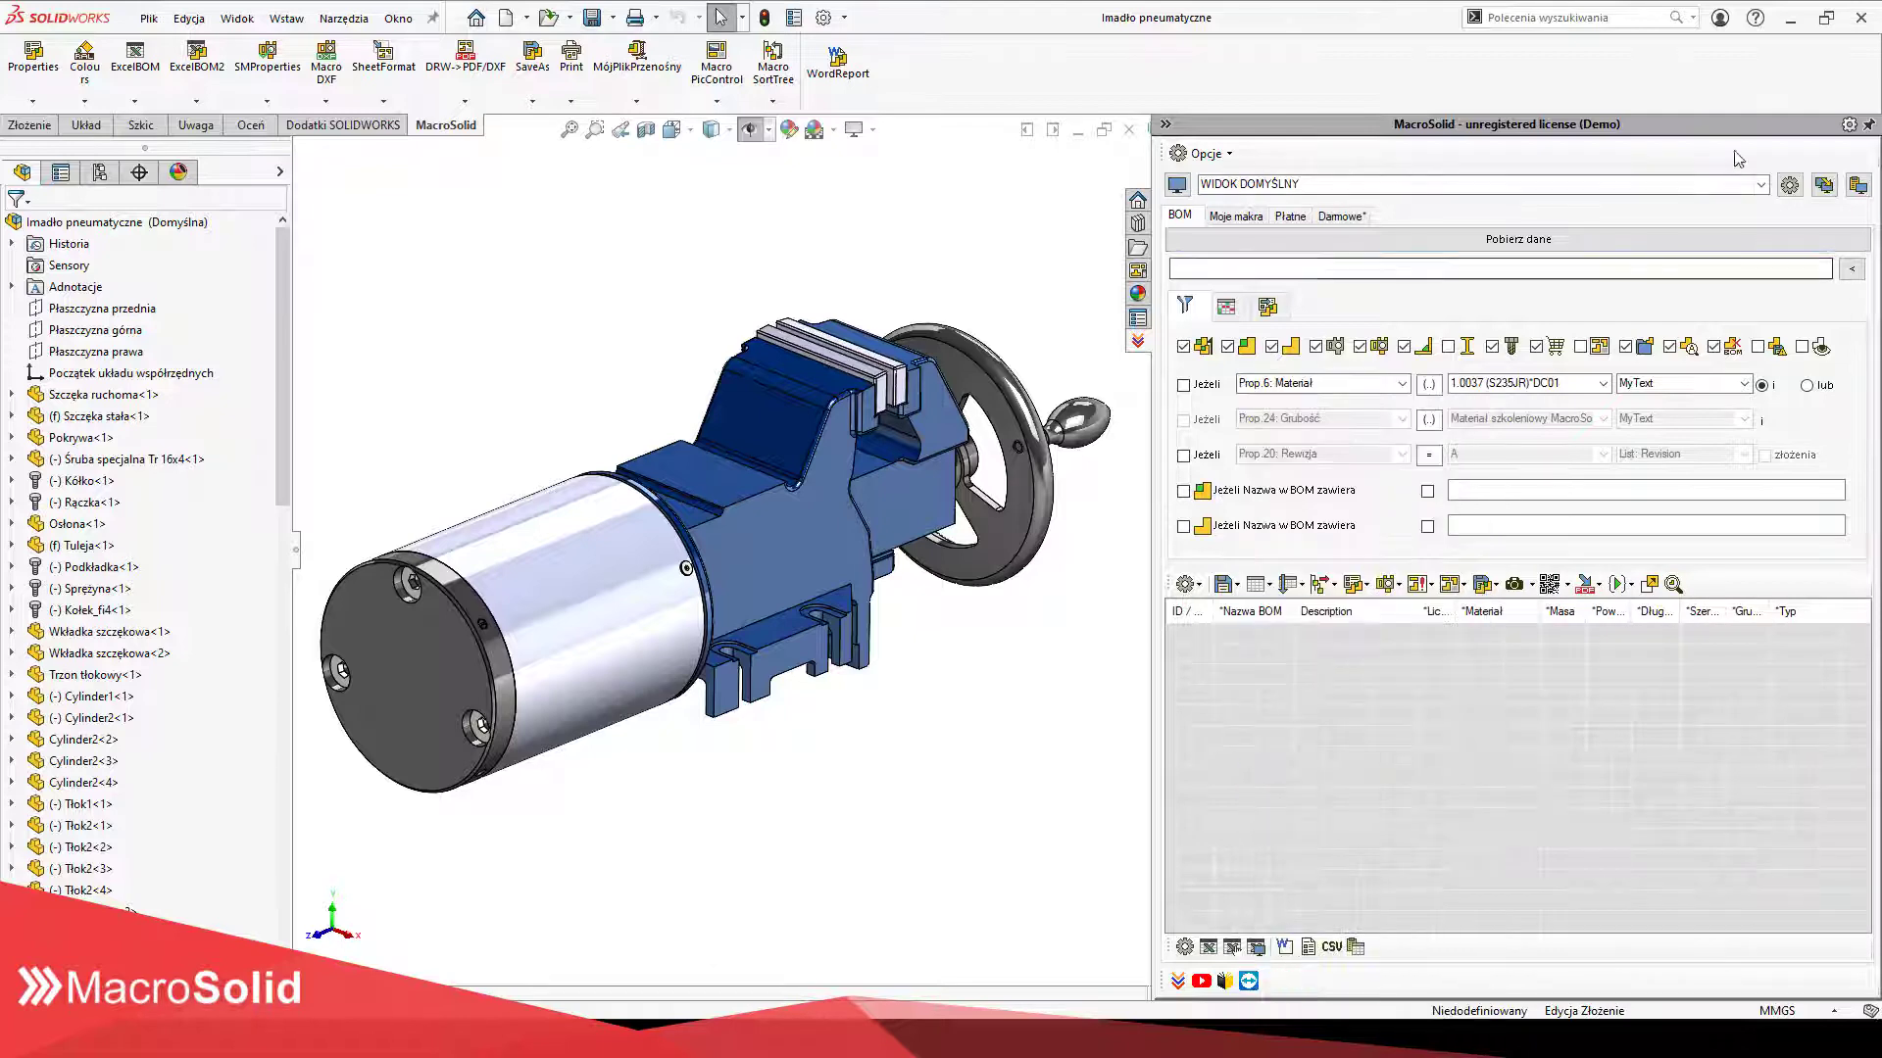
{"action": "left_click", "coordinate": [1744, 184]}
{"action": "left_click", "coordinate": [1696, 206]}
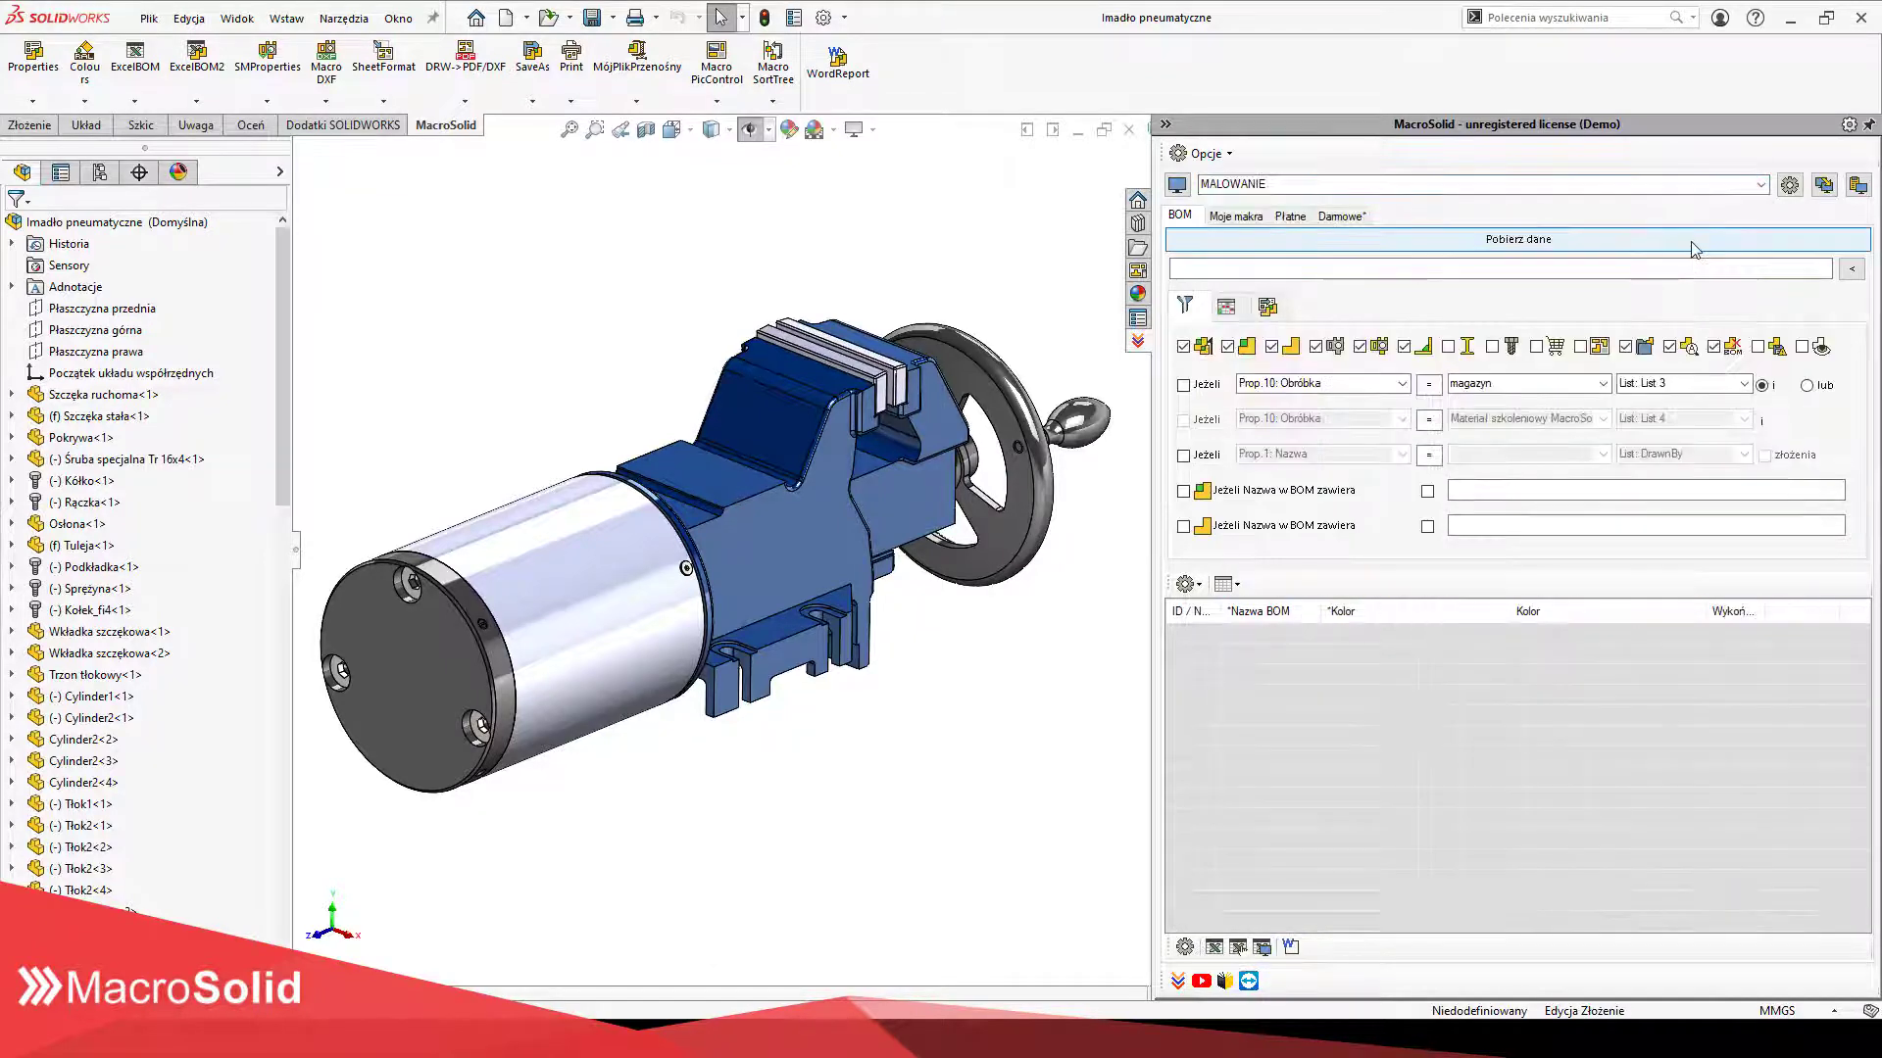
Step: Load the BOM data and colour the Szczęka ruchoma and Szczęka stała jaws RAL 5018 mat Turquoise blue
{"action": "left_click", "coordinate": [1696, 245]}
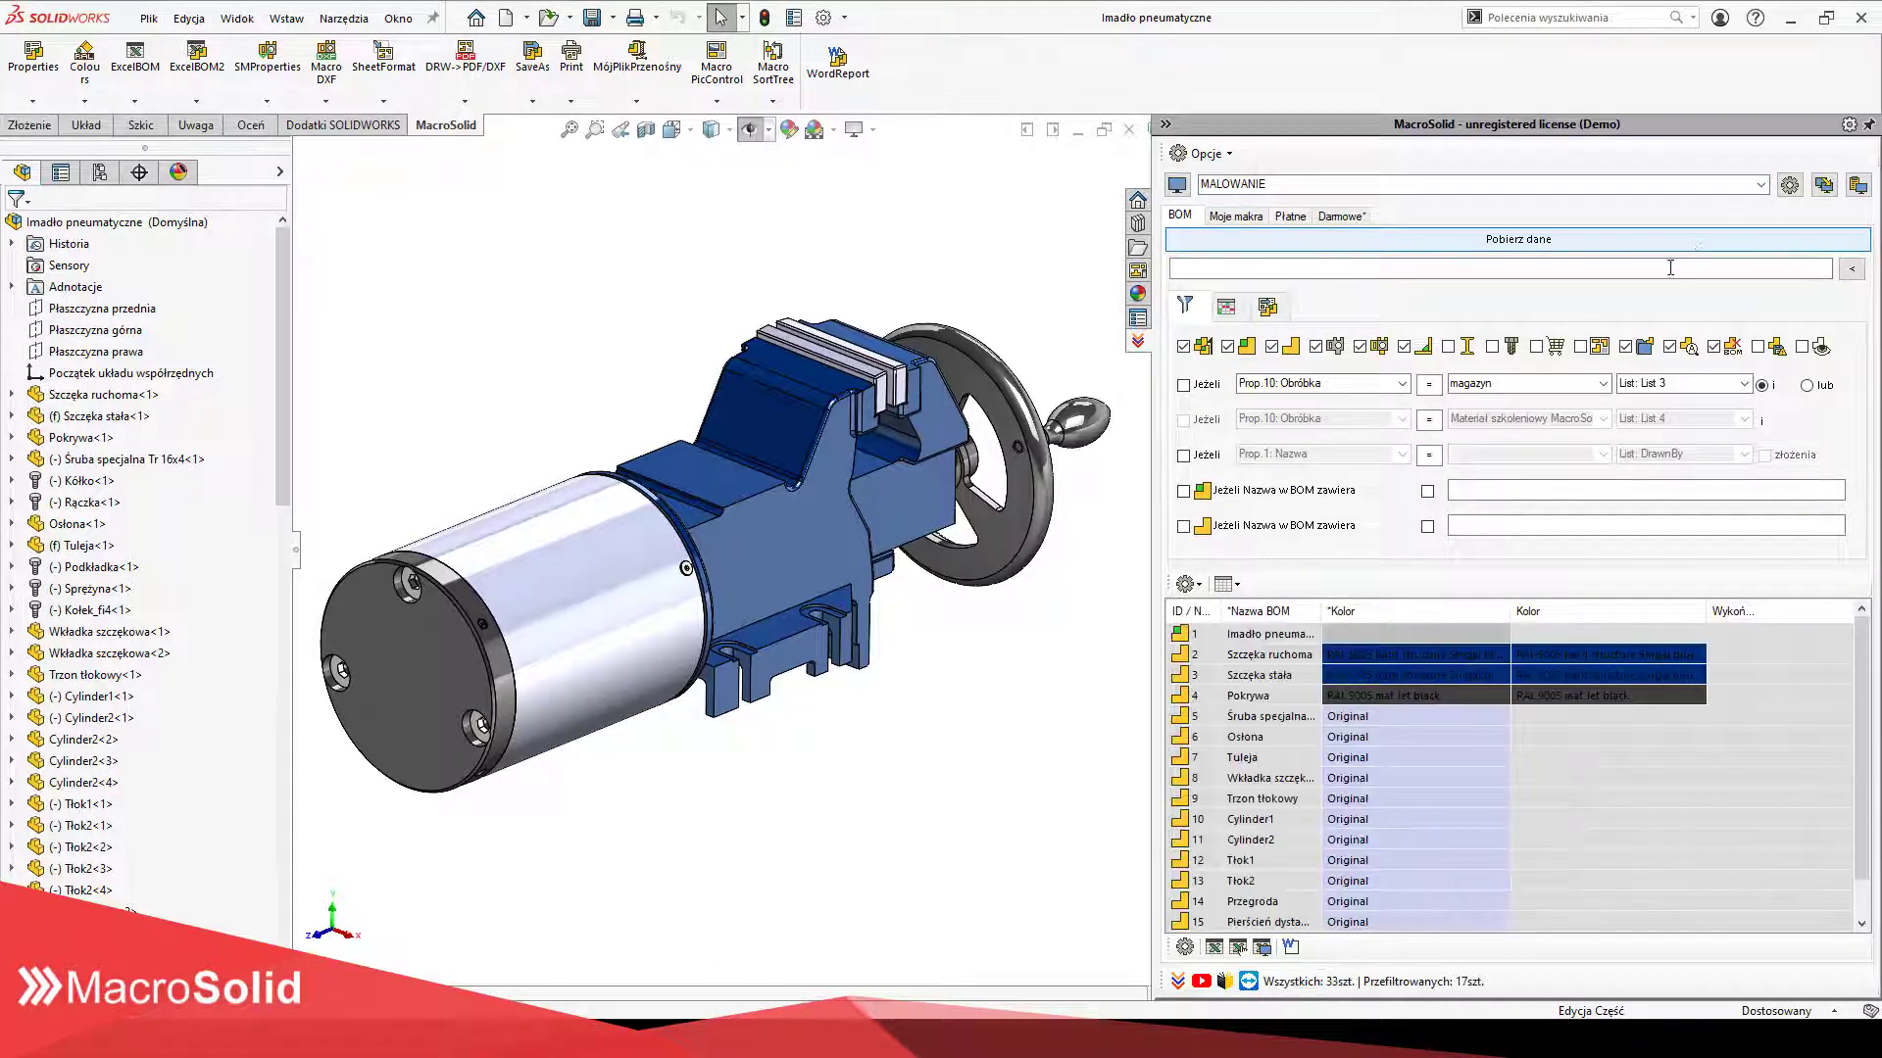
{"action": "left_click_drag", "start_coordinate": [1261, 663], "coordinate": [1263, 676]}
{"action": "right_click", "coordinate": [1263, 676]}
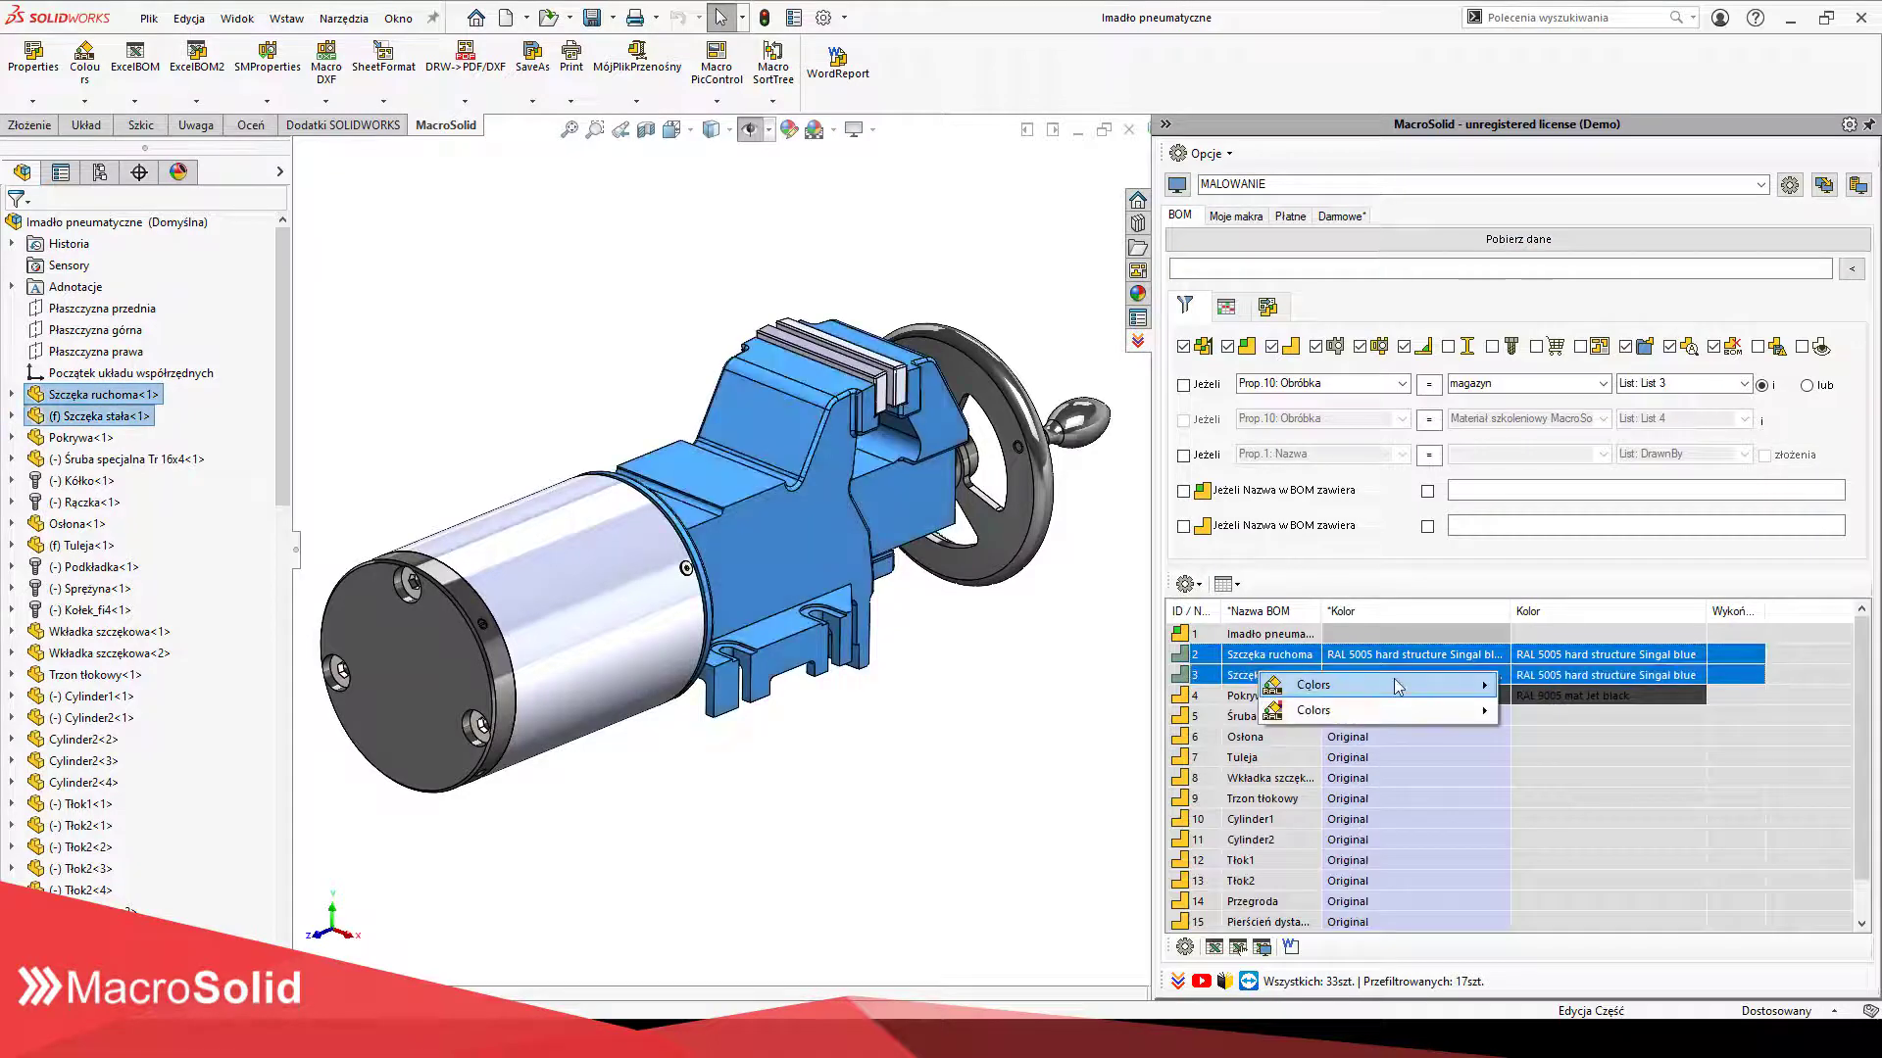
{"action": "mouse_move", "coordinate": [1398, 687]}
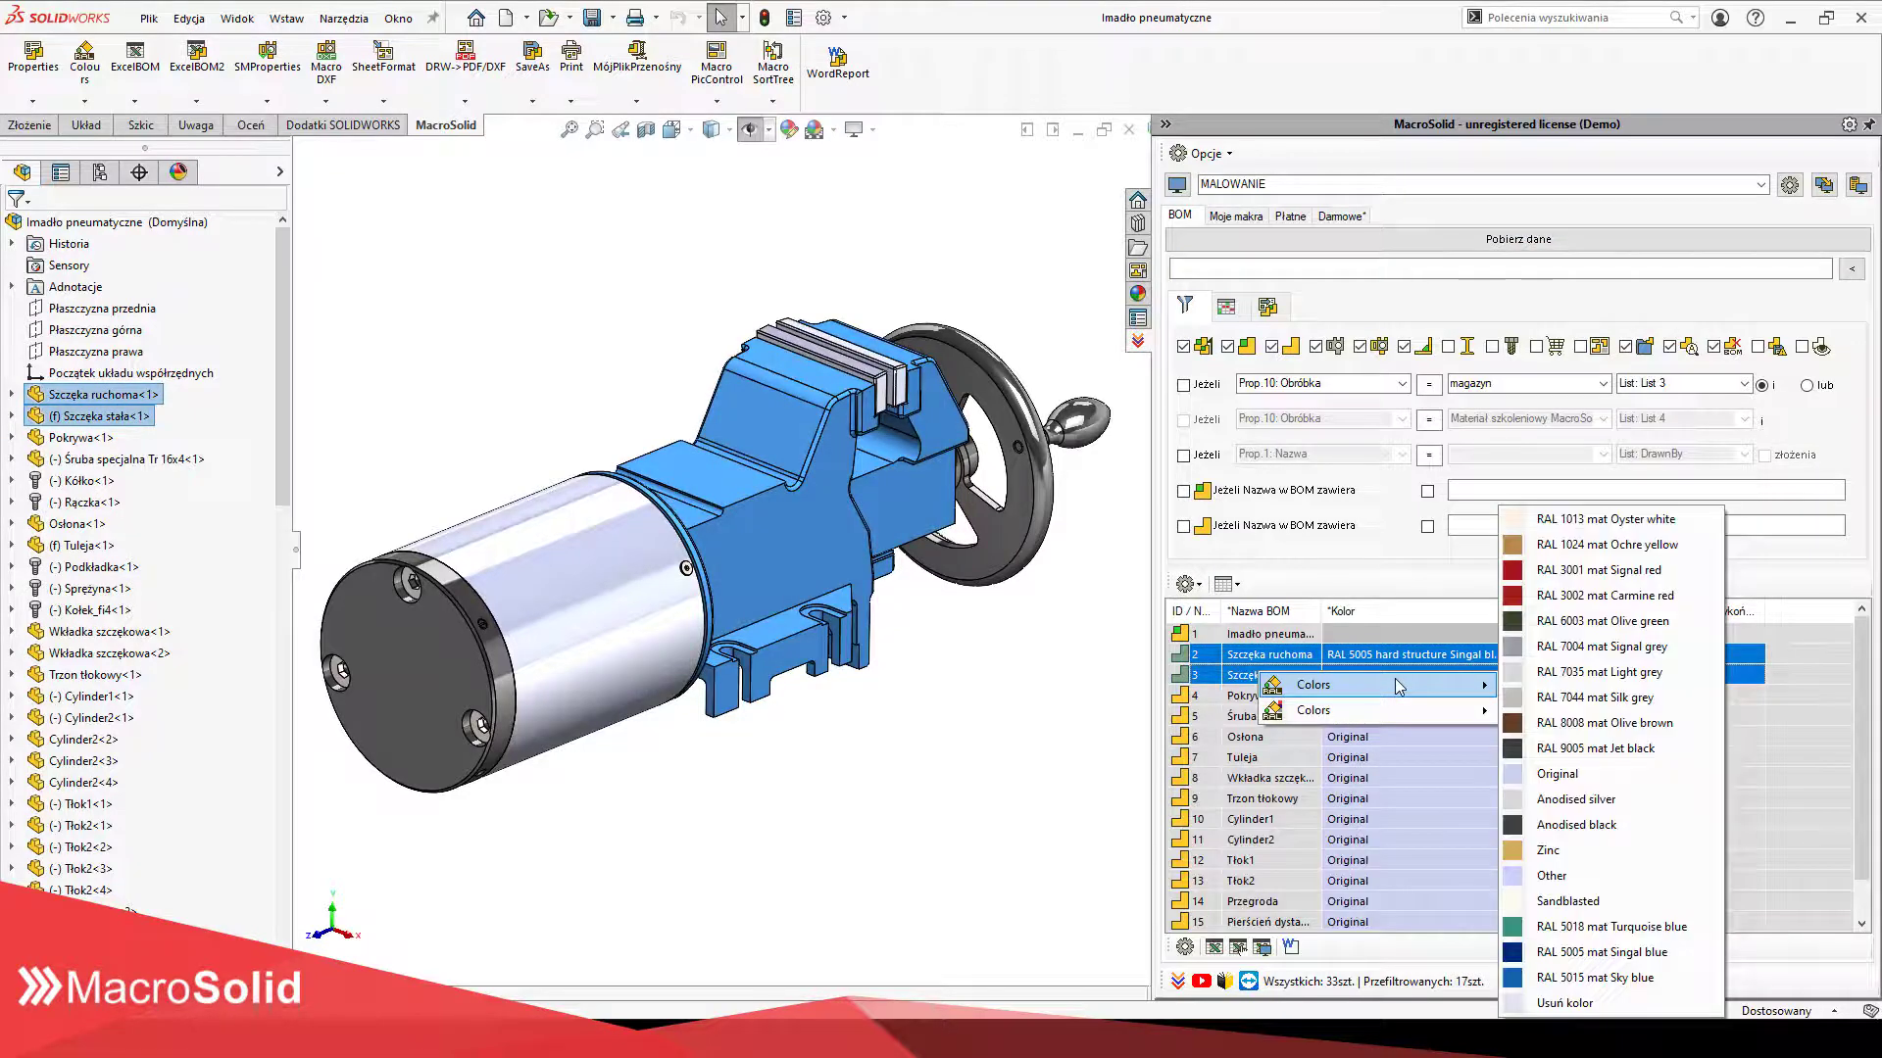
{"action": "left_click", "coordinate": [1566, 927]}
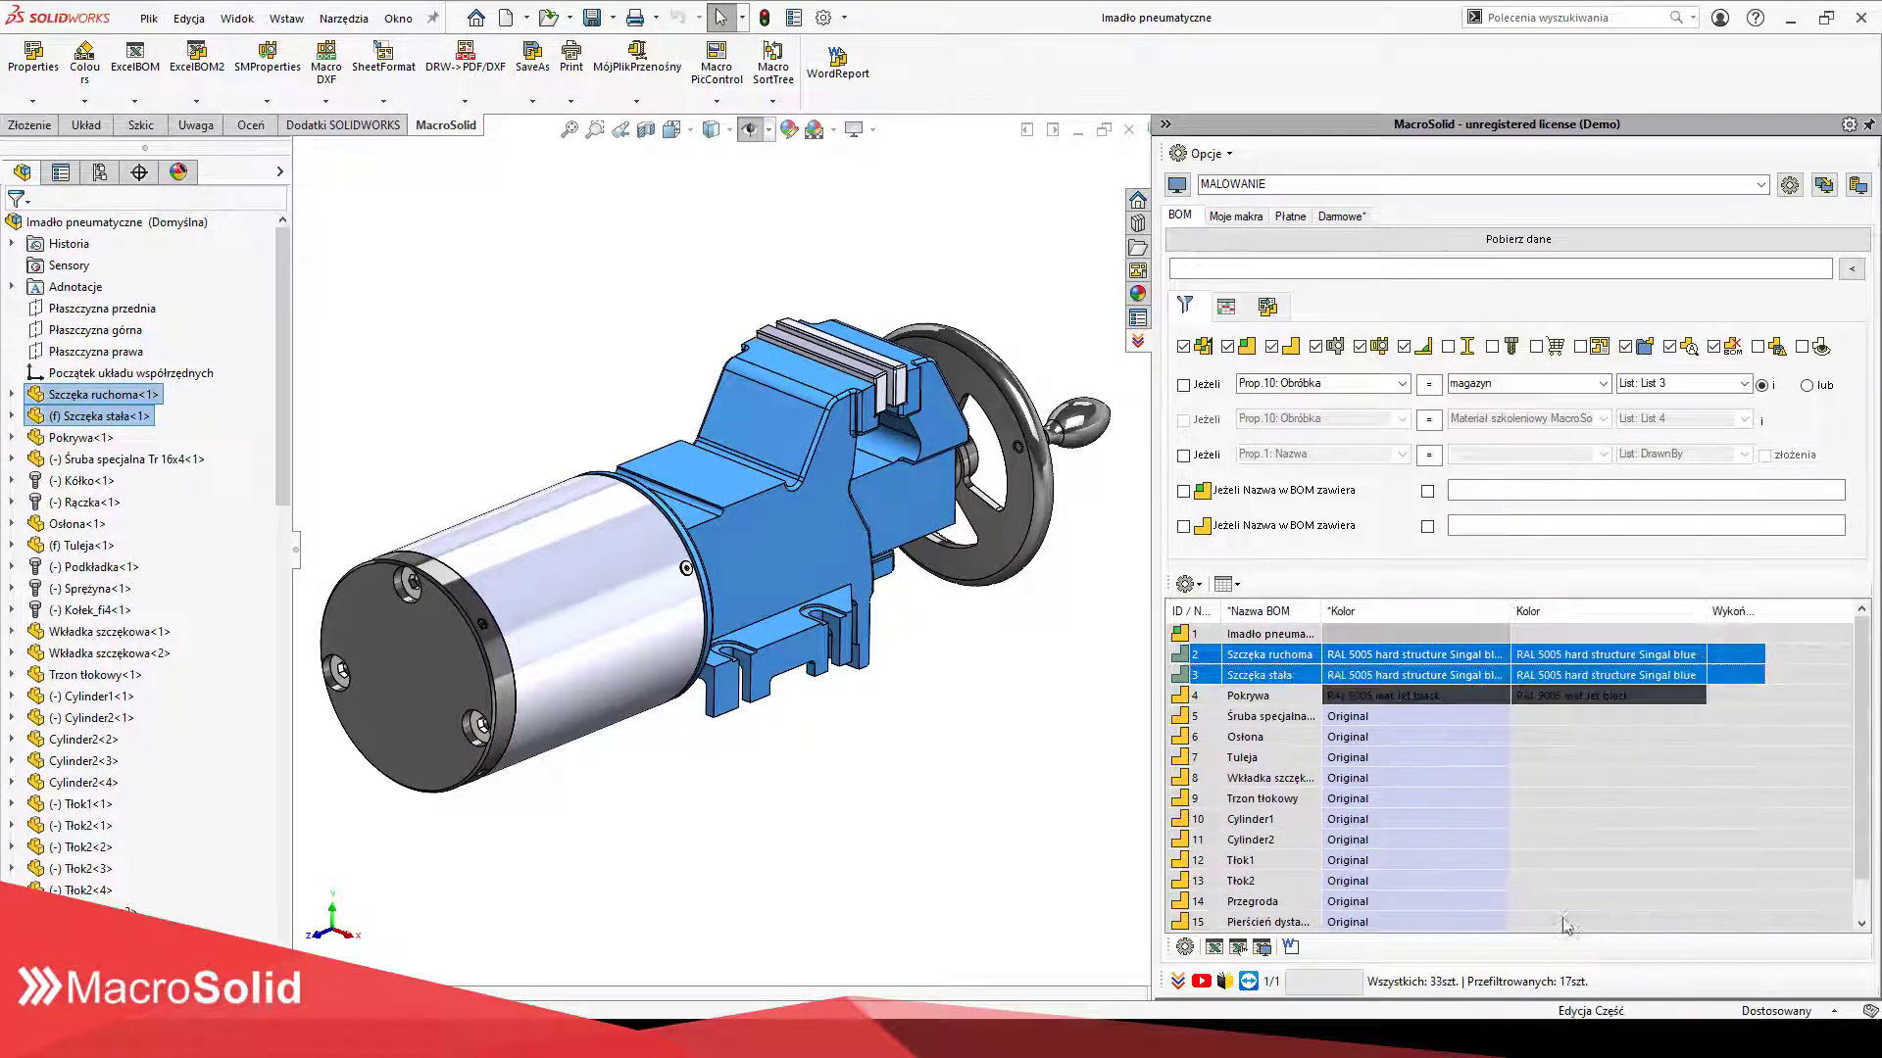
Step: Set the colour of the Pokrywa cover to RAL 8008 mat Olive brown through its BOM row
{"action": "right_click", "coordinate": [1241, 700]}
{"action": "mouse_move", "coordinate": [1303, 733]}
{"action": "left_click", "coordinate": [1750, 736]}
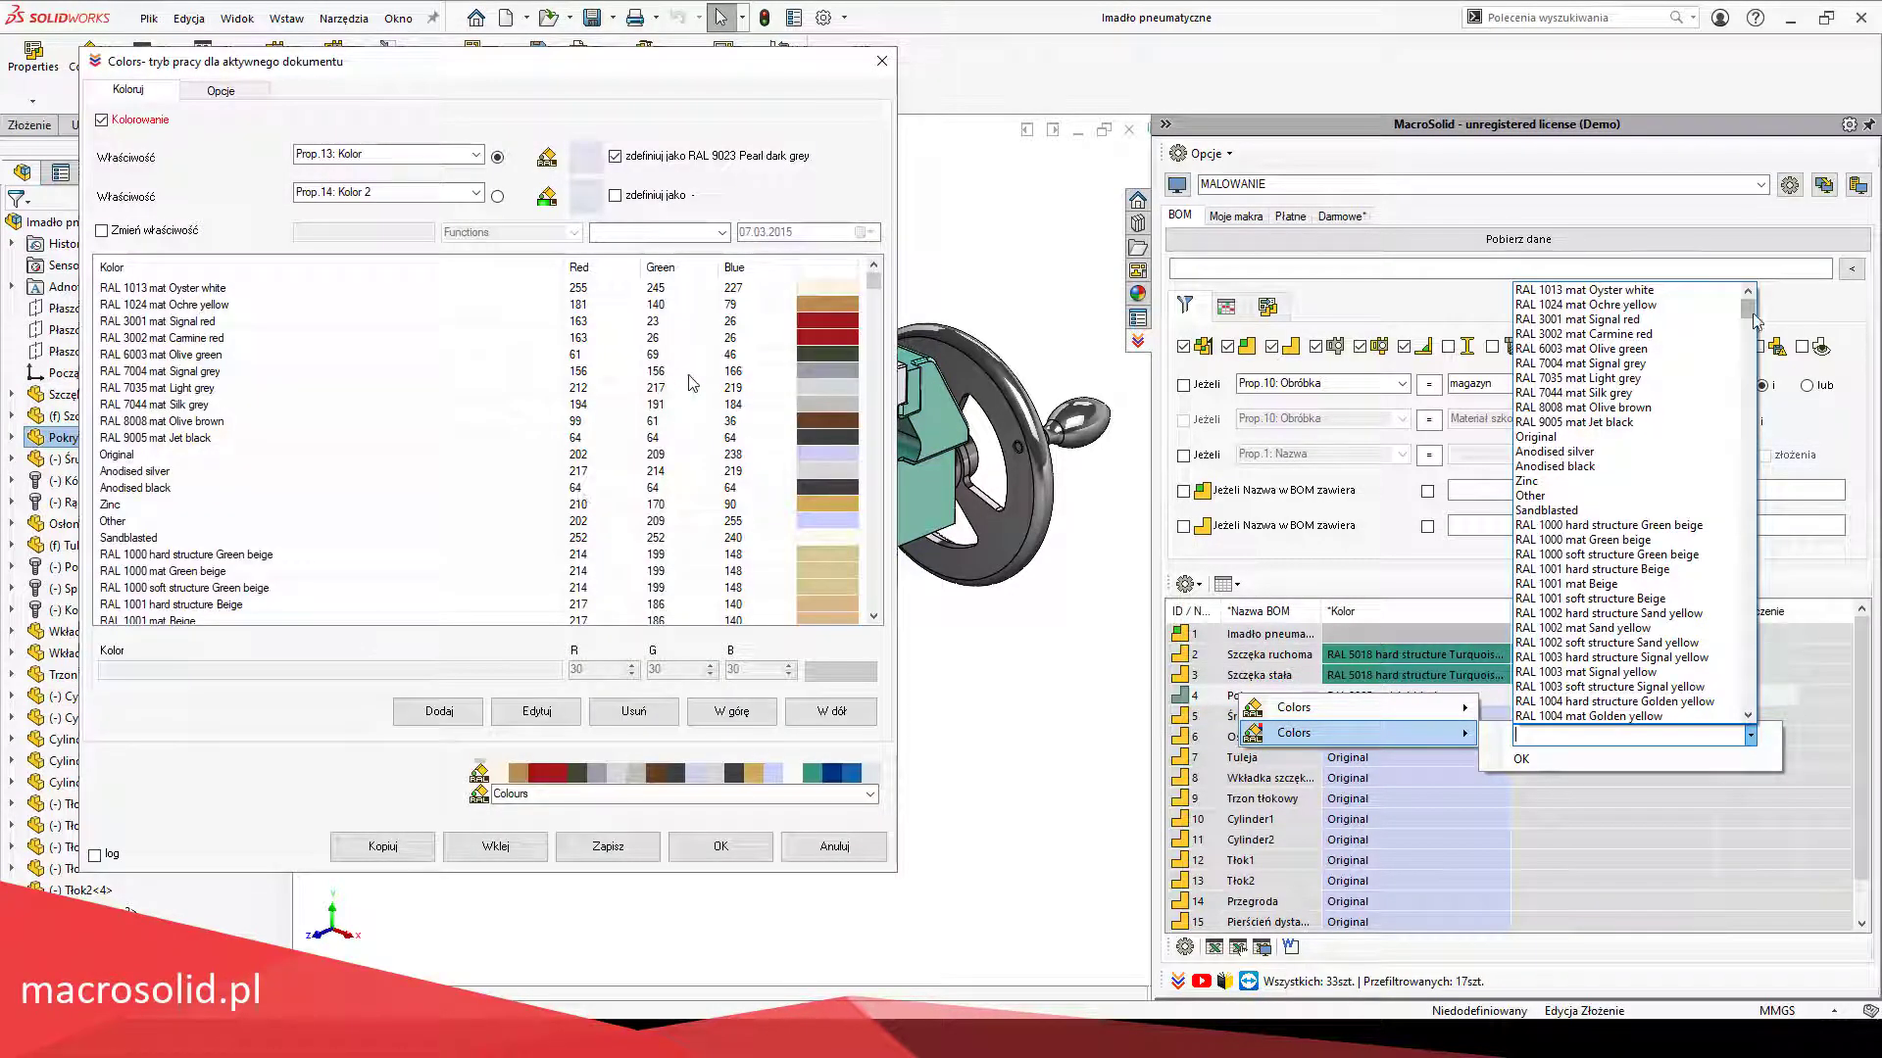
{"action": "mouse_move", "coordinate": [1748, 310]}
{"action": "left_mouse_down"}
{"action": "mouse_move", "coordinate": [1753, 419]}
{"action": "mouse_move", "coordinate": [1757, 299]}
{"action": "left_mouse_up"}
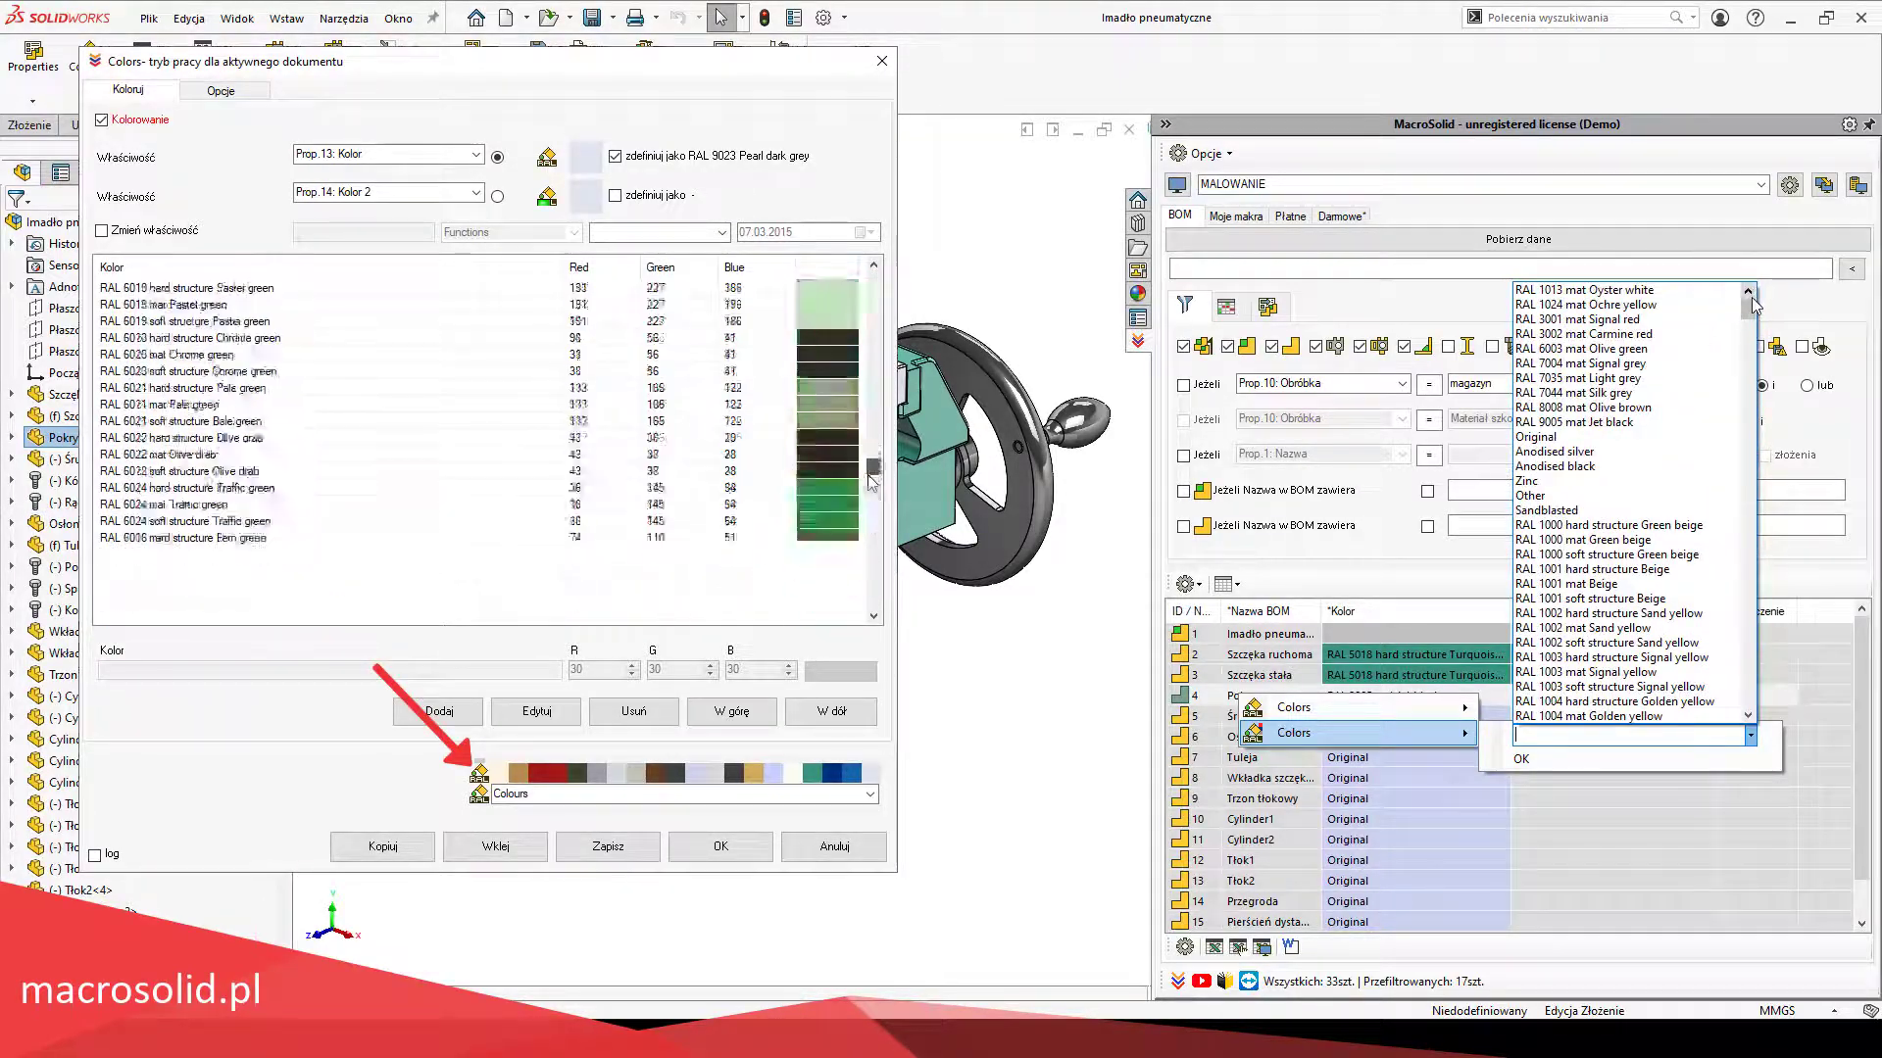
{"action": "left_click", "coordinate": [1682, 408]}
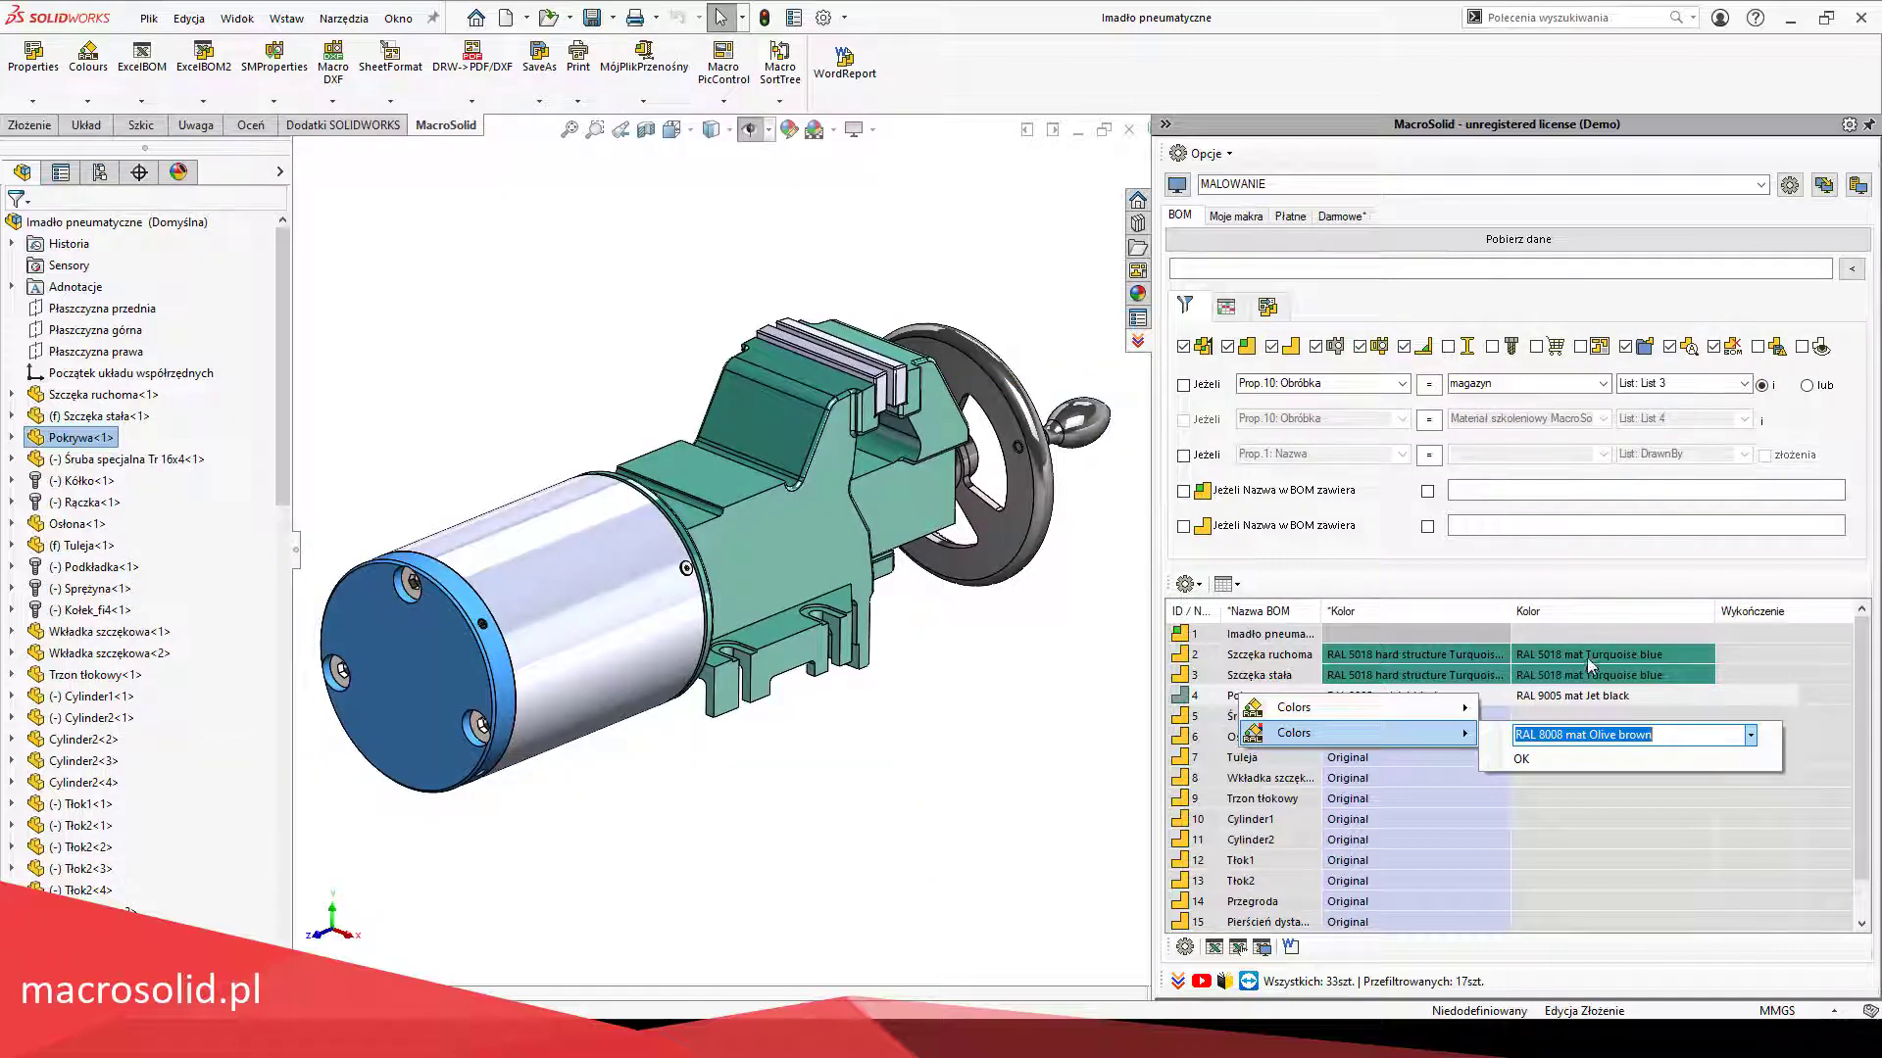
{"action": "left_click", "coordinate": [1521, 760]}
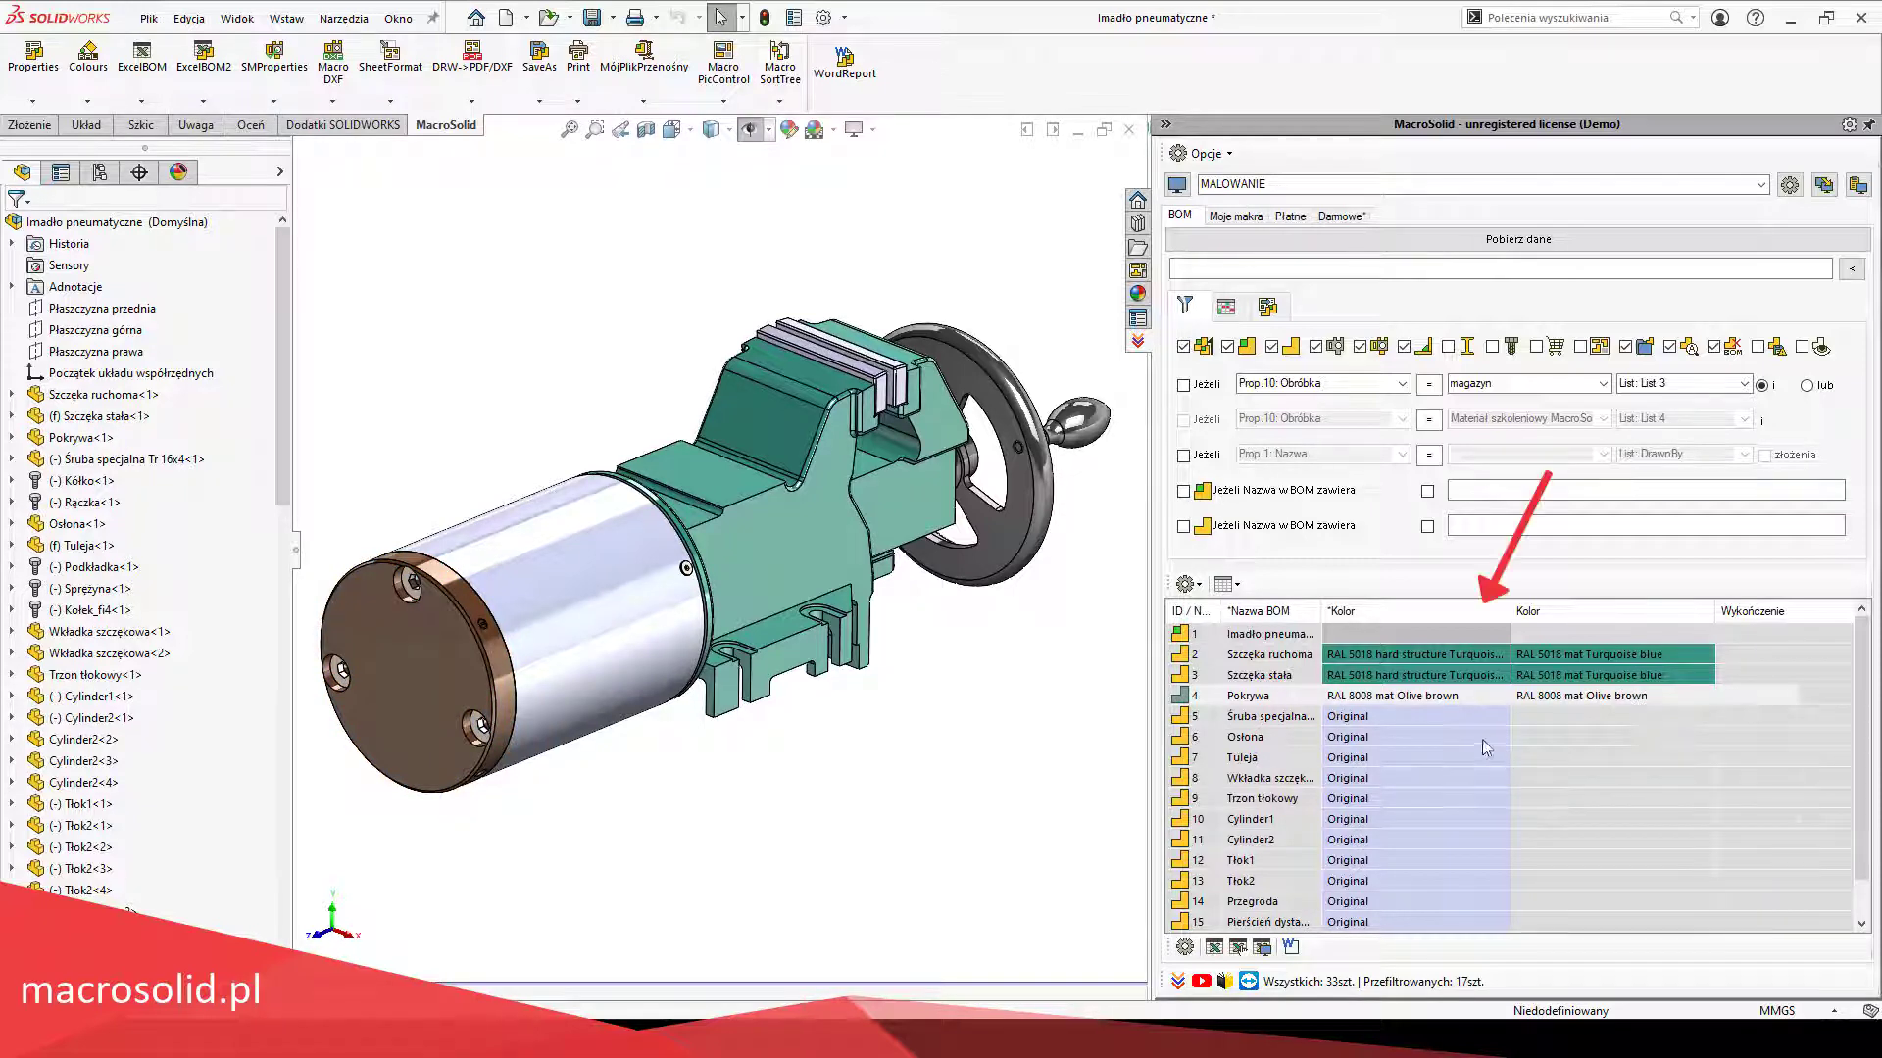
Step: Change the colour of the Pokrywa cover to RAL 9005 mat Jet black through its BOM row
{"action": "right_click", "coordinate": [1462, 698]}
{"action": "mouse_move", "coordinate": [1482, 710]}
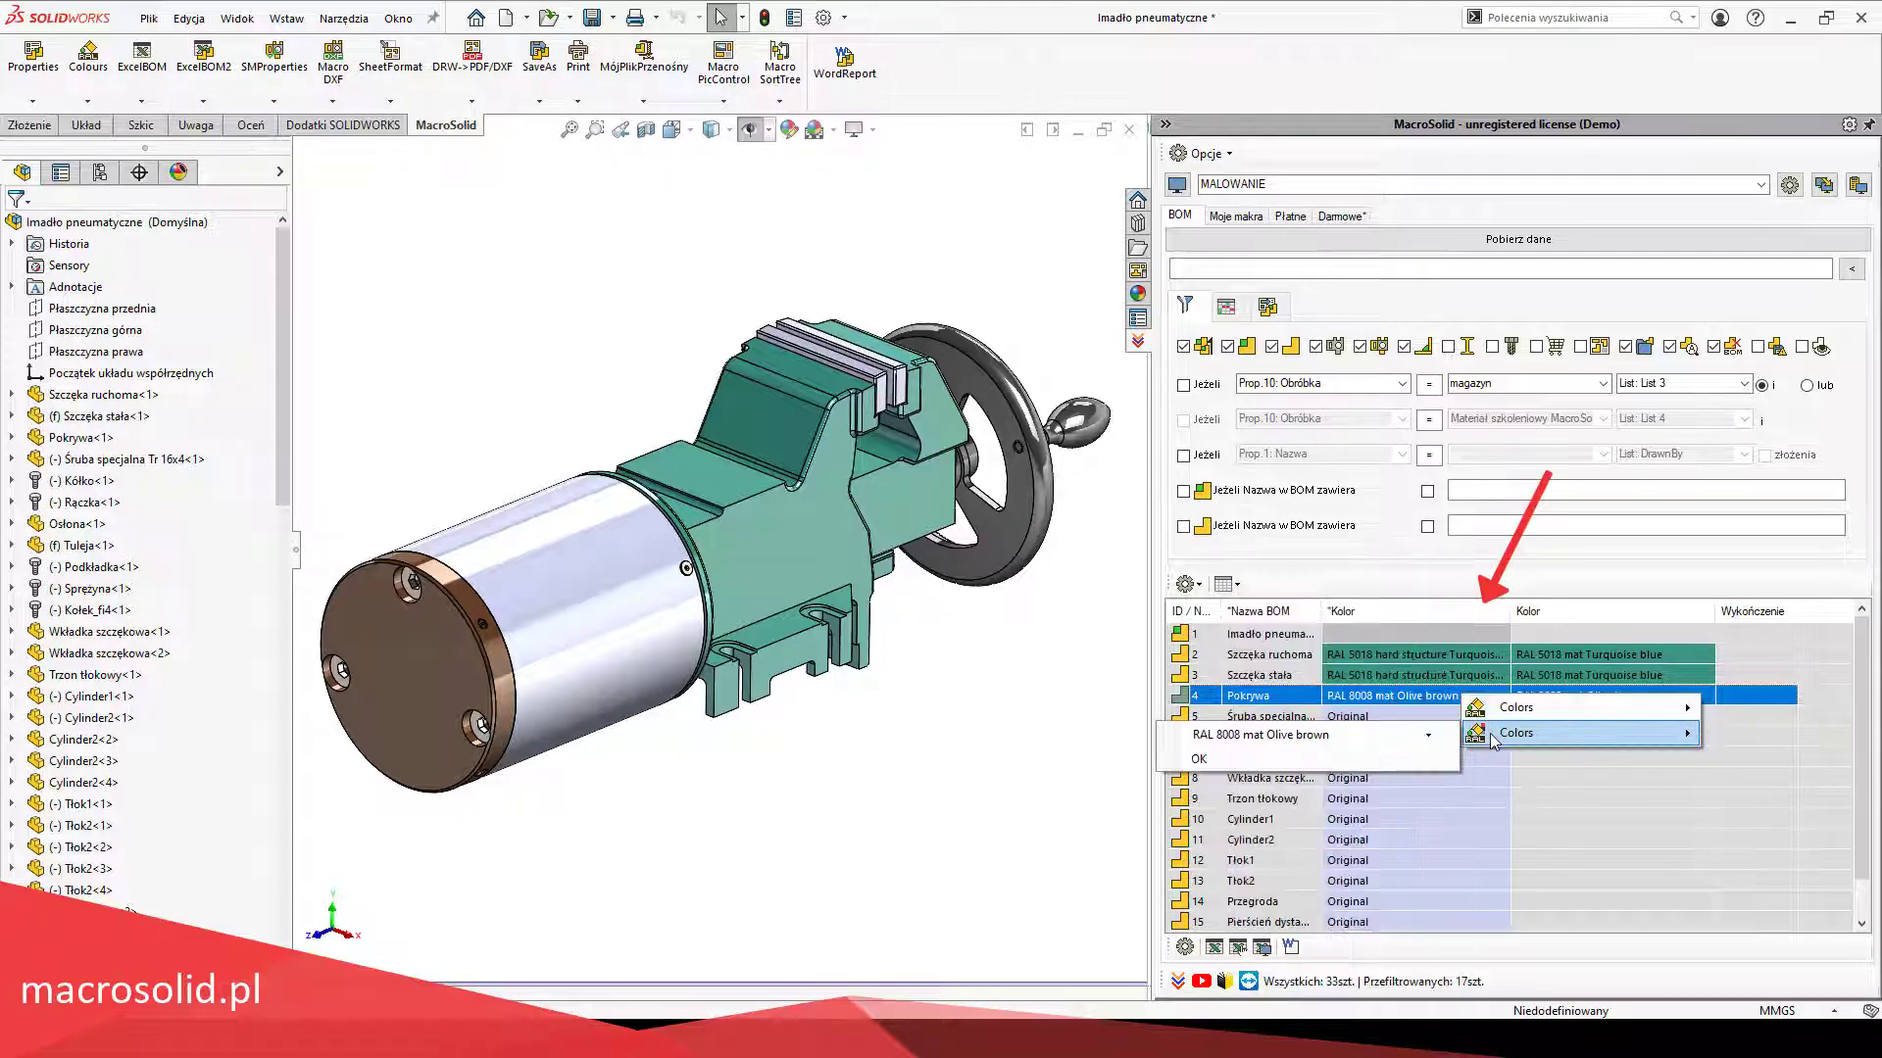
{"action": "left_click", "coordinate": [1429, 737]}
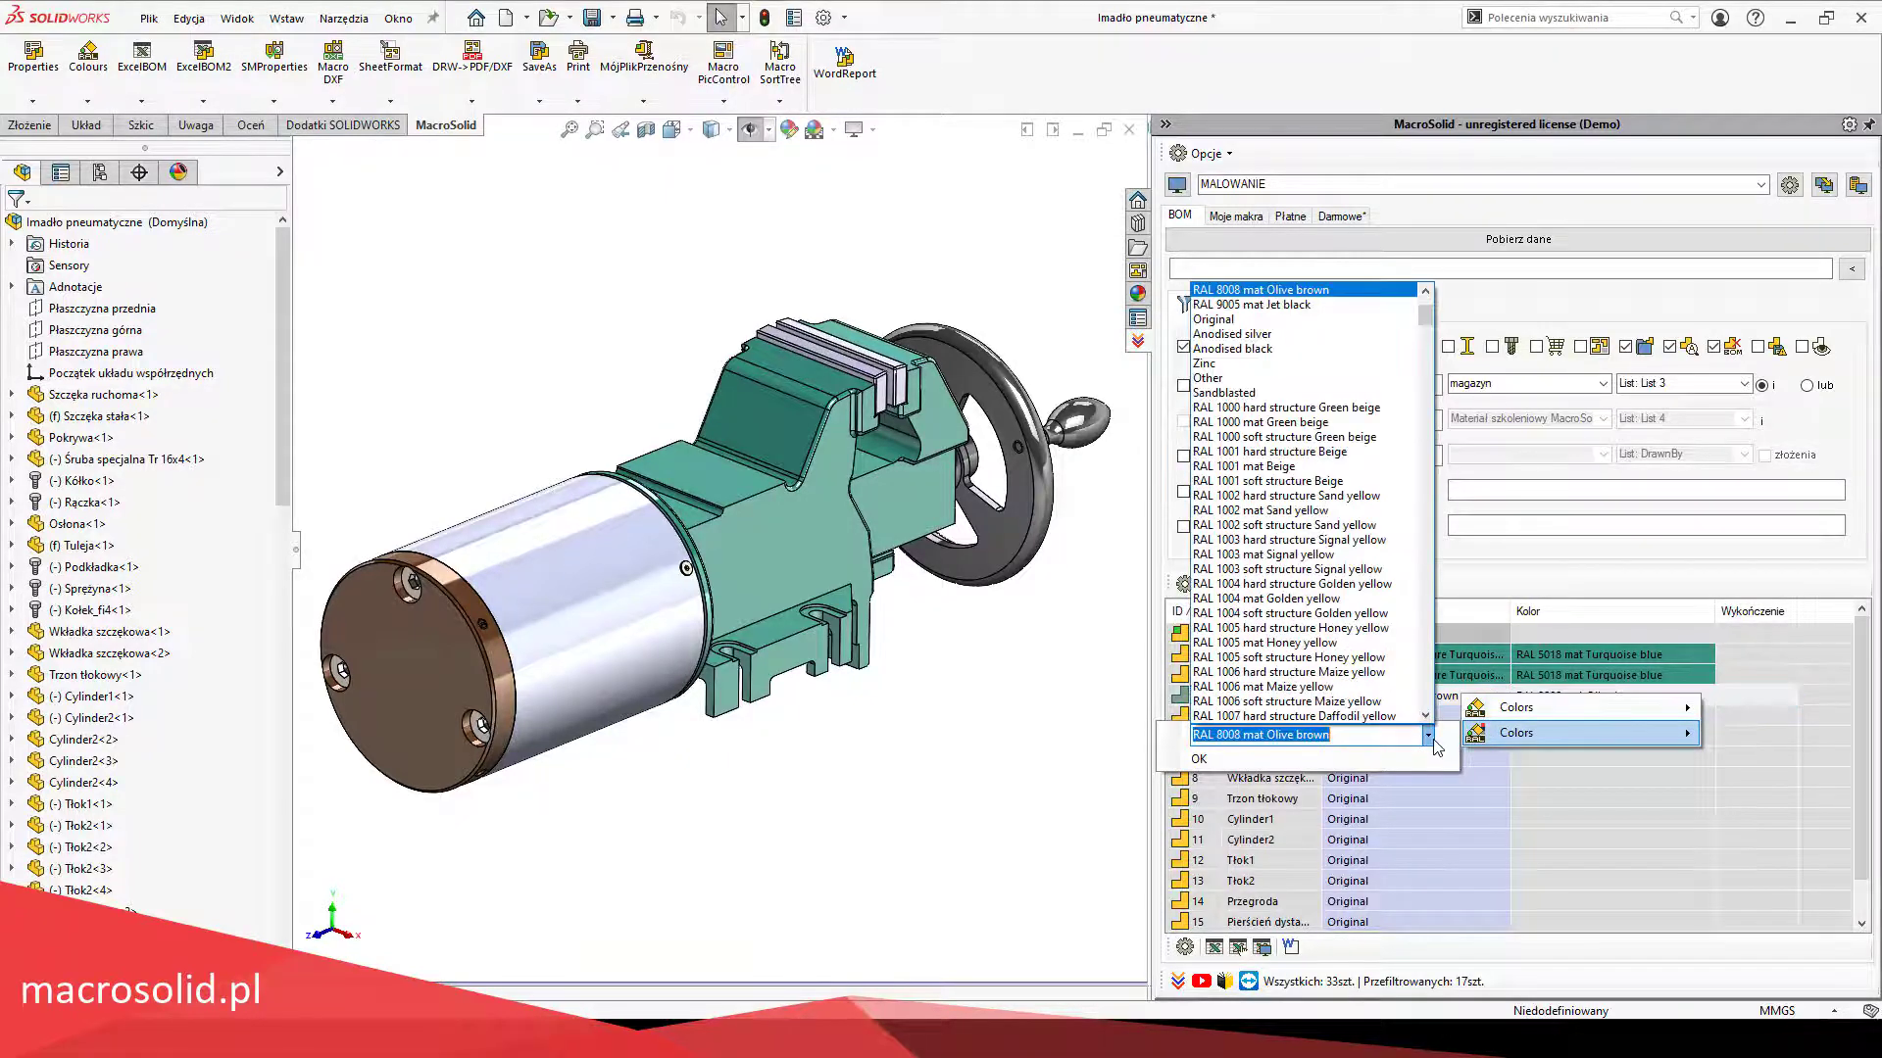
{"action": "left_click", "coordinate": [1339, 306]}
{"action": "left_click", "coordinate": [1202, 761]}
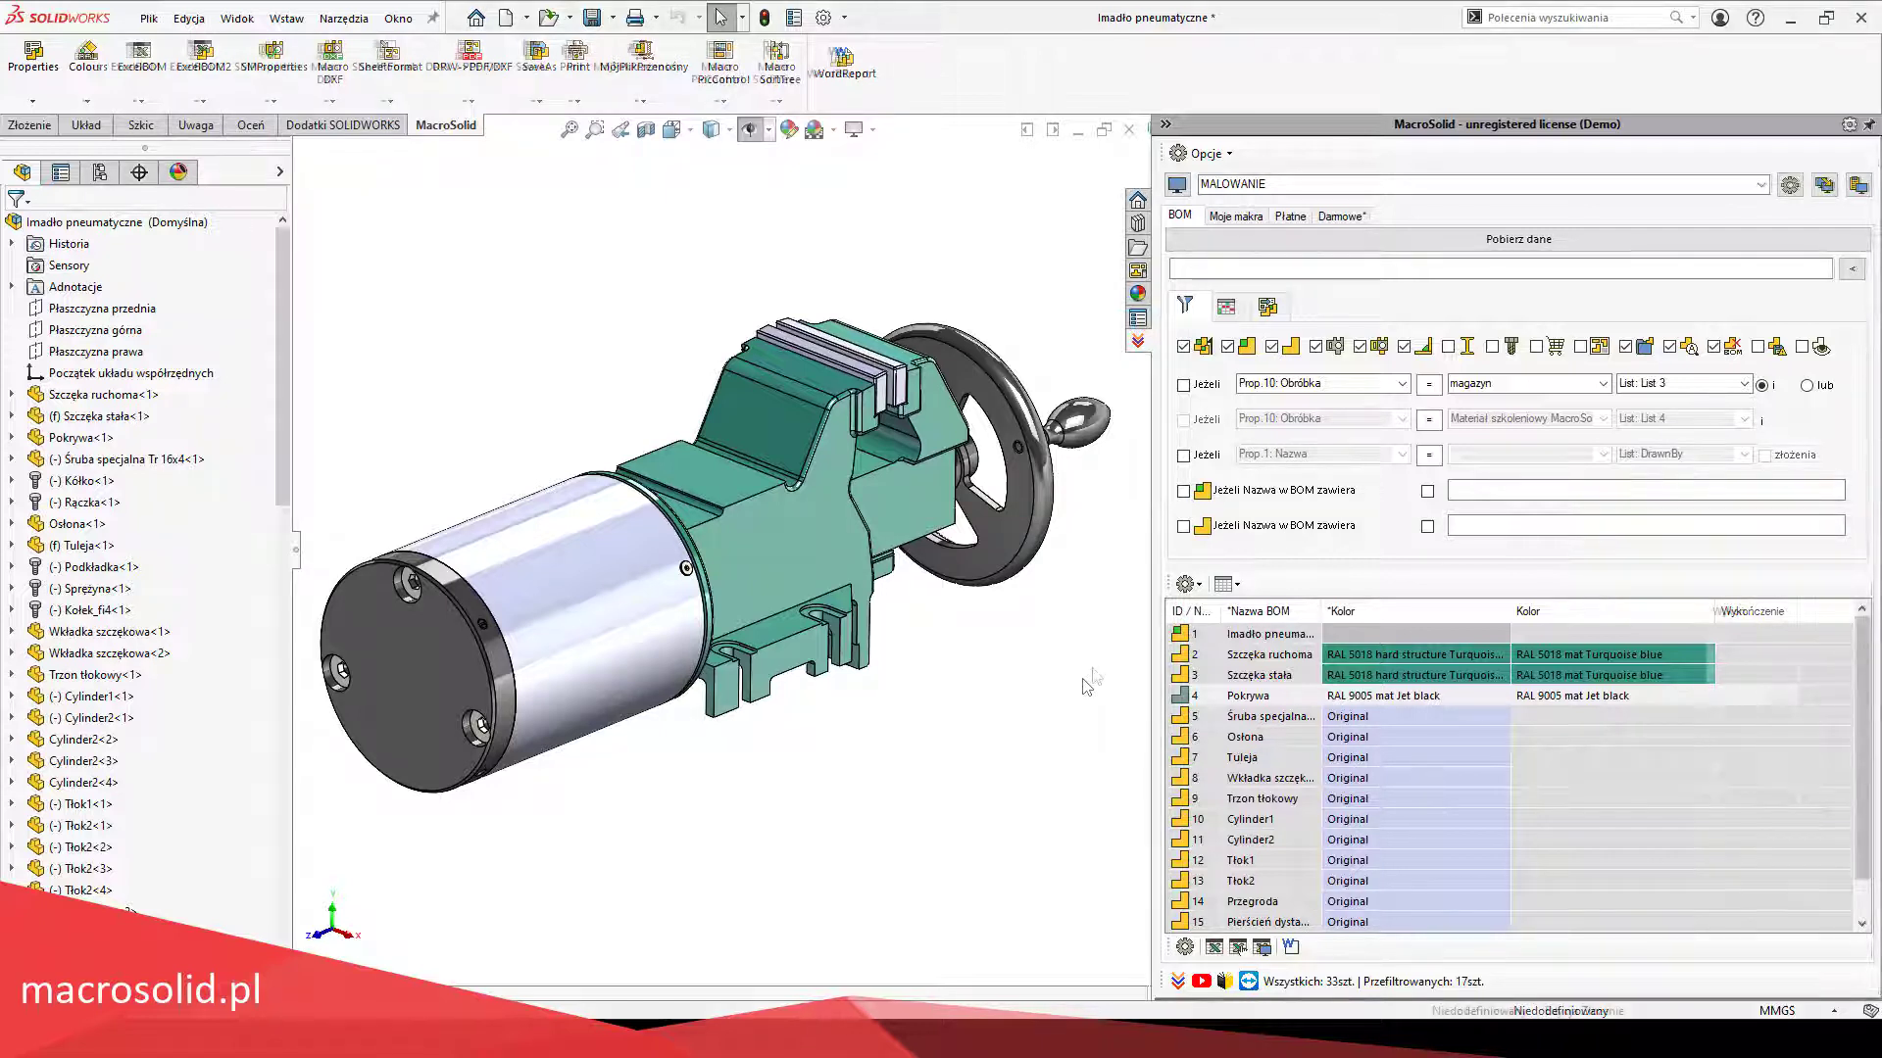
Step: Start the Colors macro from the paid macros and select the RAL 1013 mat Oyster white quick-colour preset
{"action": "left_click", "coordinate": [1291, 217]}
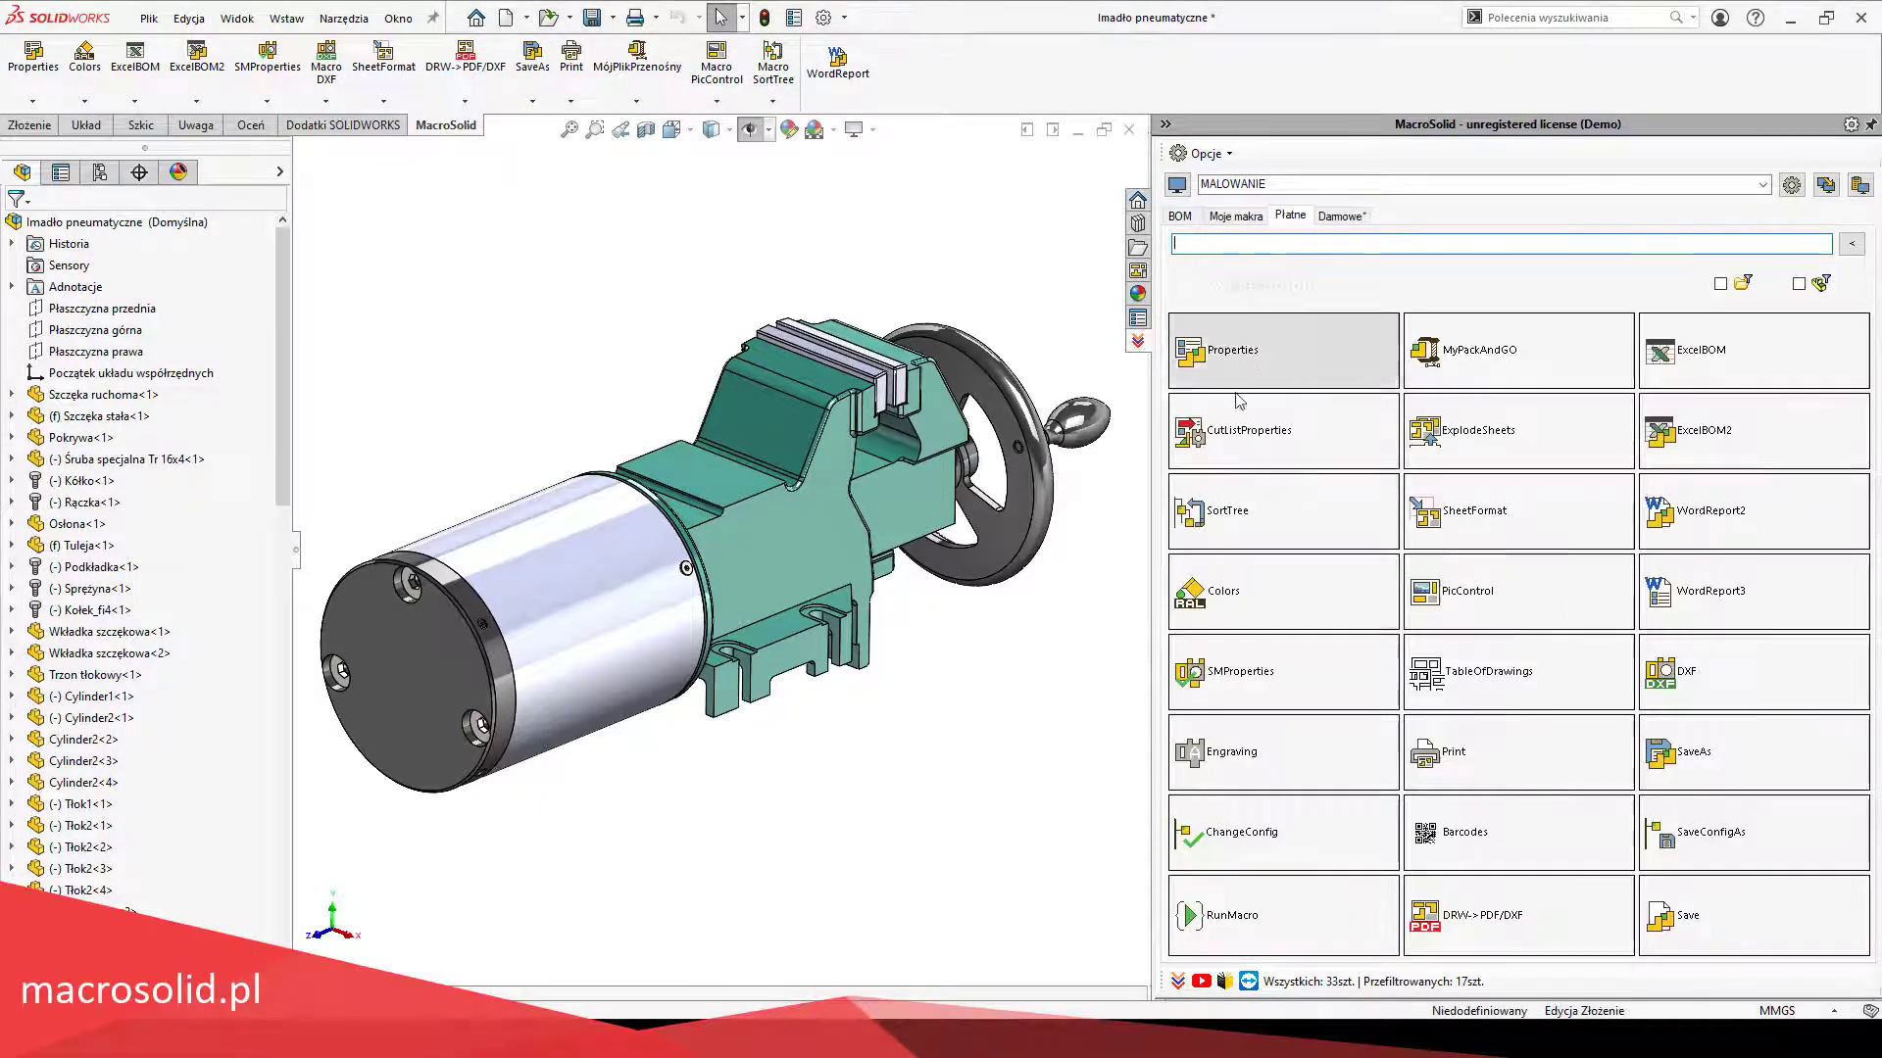
{"action": "left_click", "coordinate": [1236, 613]}
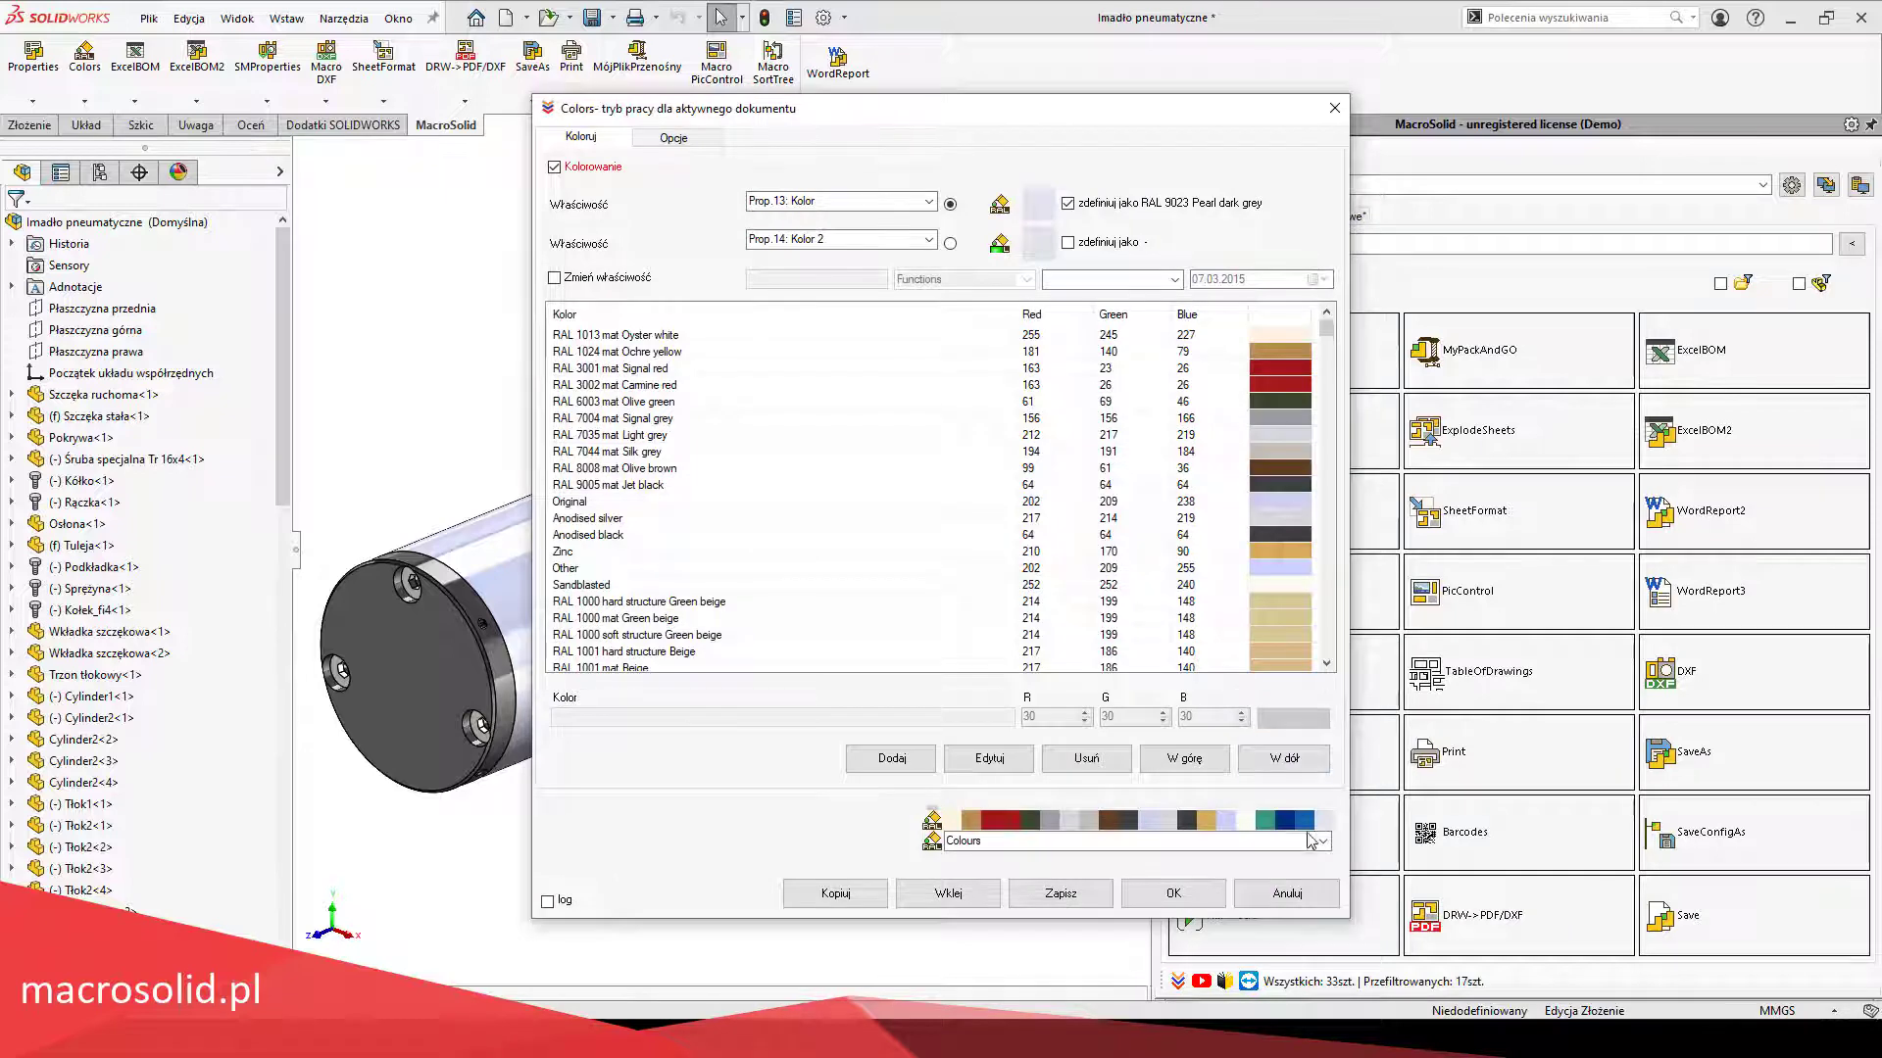
{"action": "left_click", "coordinate": [1127, 841]}
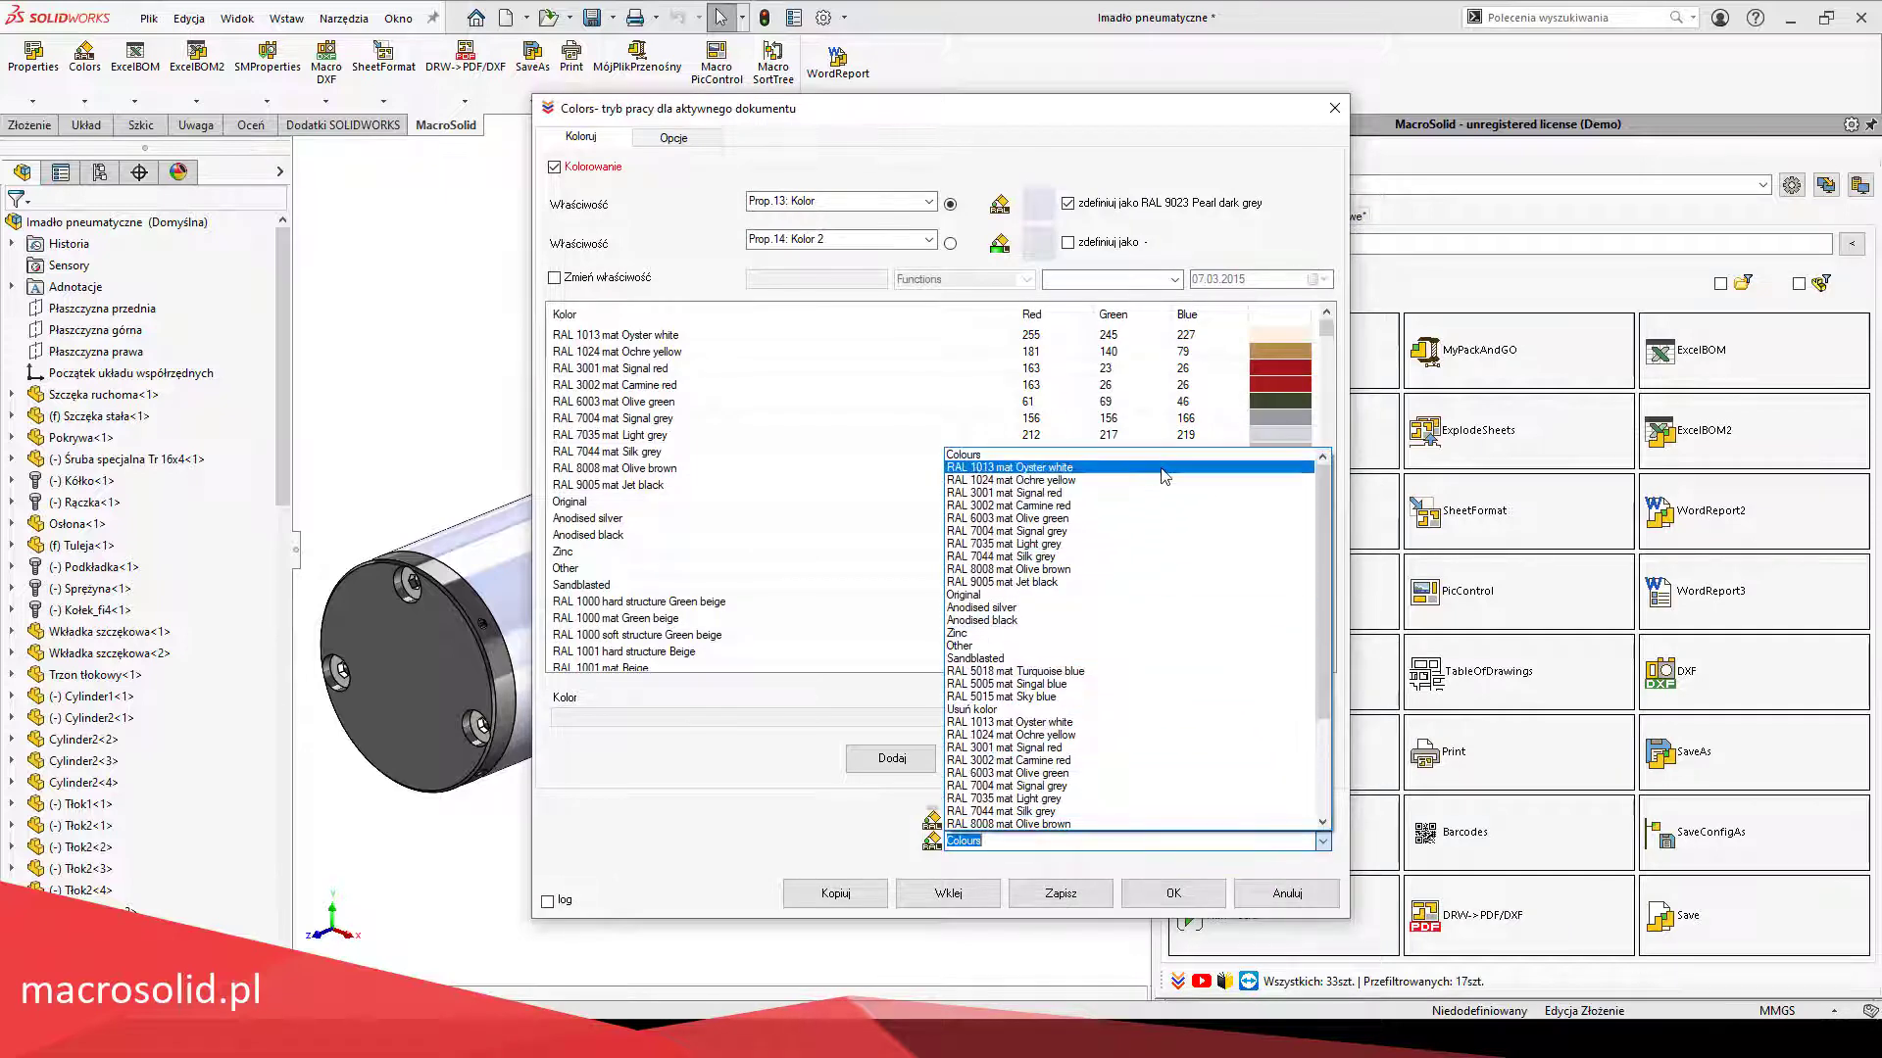
{"action": "left_click", "coordinate": [1045, 771]}
{"action": "left_click", "coordinate": [957, 820]}
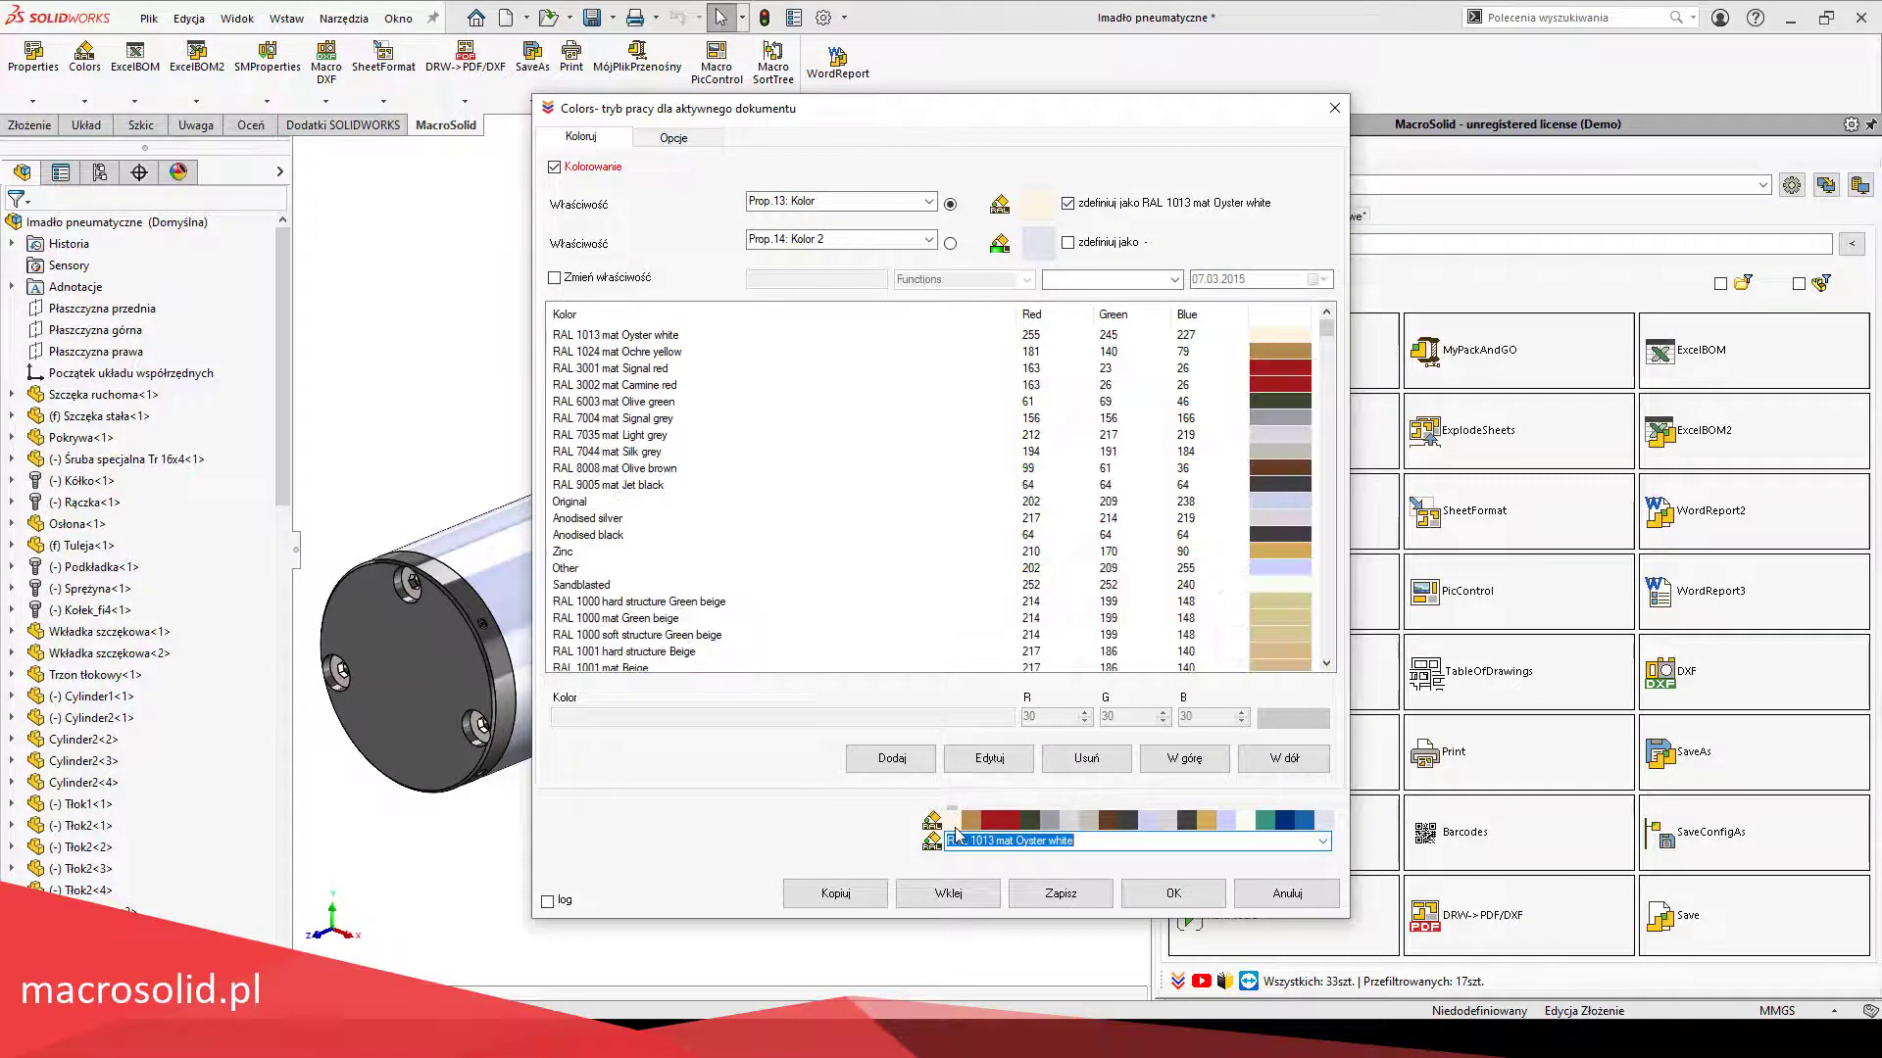
Step: Browse the Colors list for the Kolor property, trying RAL 8008 mat Olive brown, the RAL 1000 Green beige variants and RAL 6001 hard structure Emerald green
{"action": "left_click", "coordinate": [712, 340]}
{"action": "key", "text": "Down"}
{"action": "key", "text": "Down"}
{"action": "key", "text": "Down"}
{"action": "key", "text": "Down"}
{"action": "key", "text": "Down"}
{"action": "key", "text": "Down"}
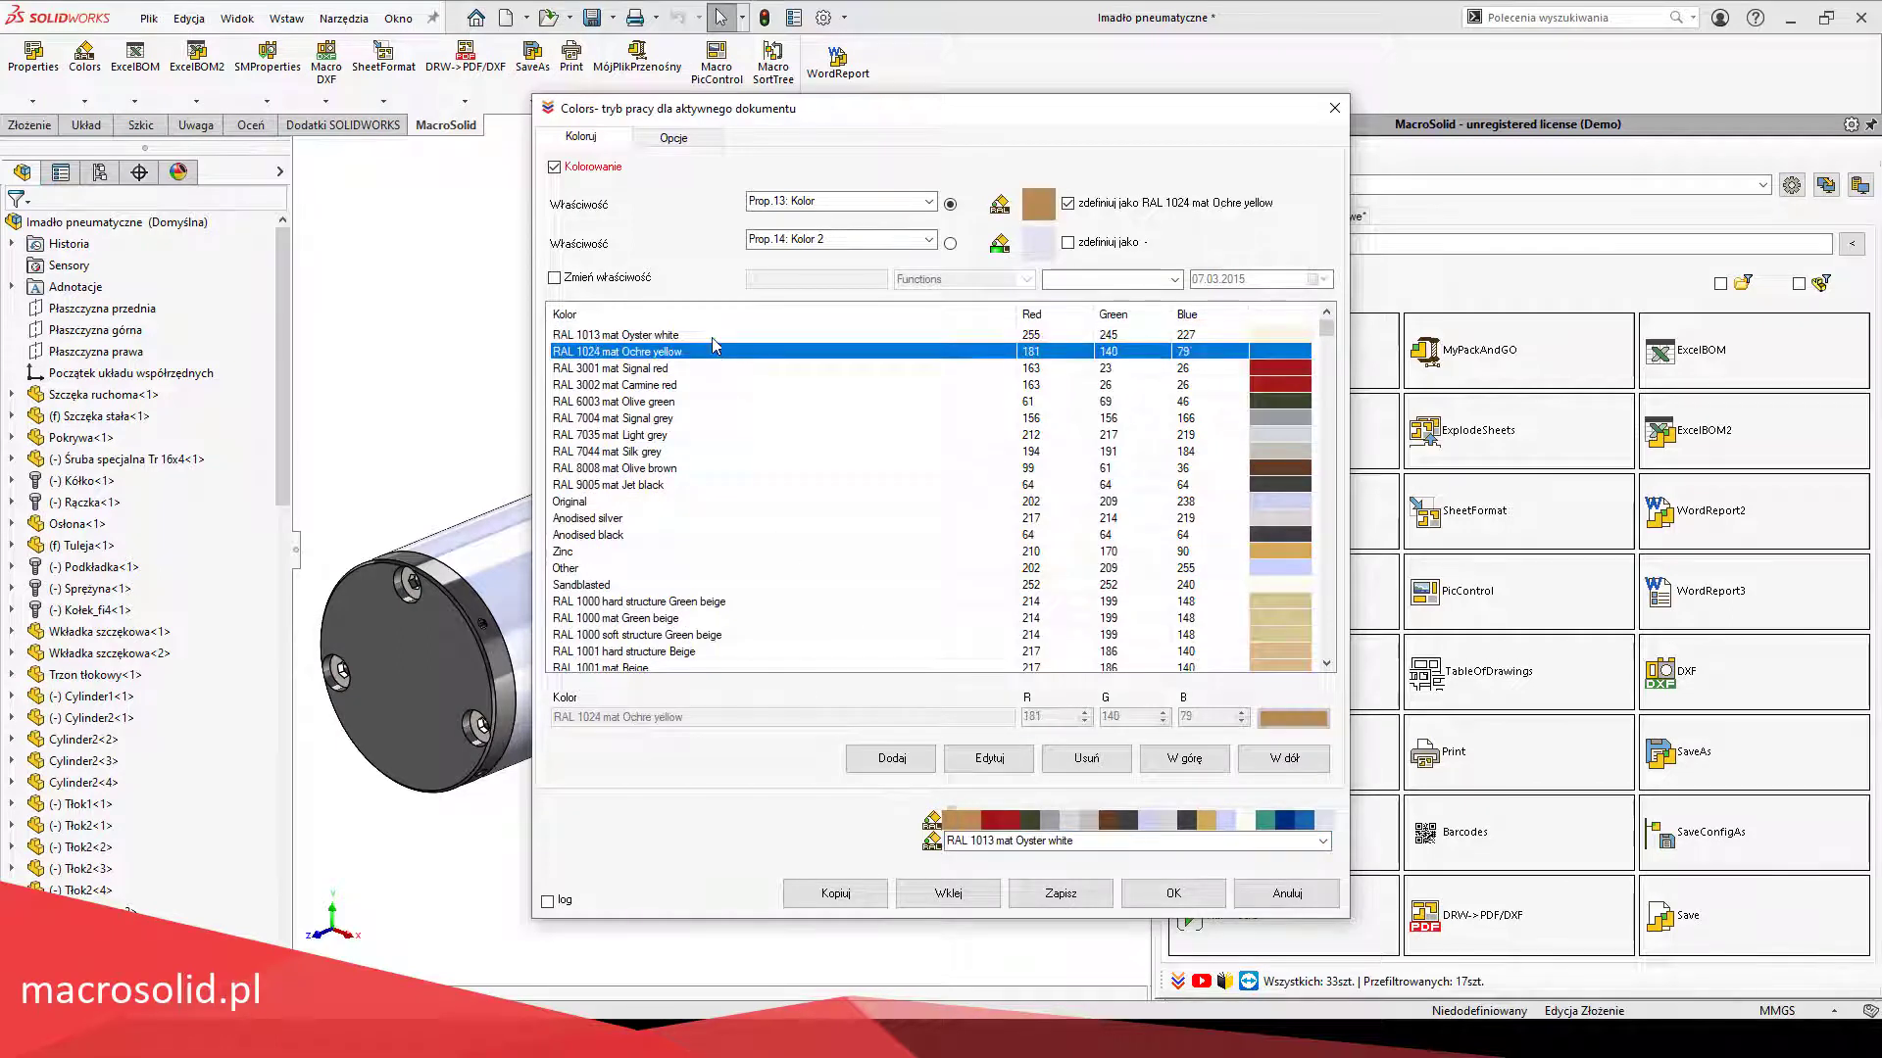
{"action": "key", "text": "Down"}
{"action": "key", "text": "Down"}
{"action": "key", "text": "Down"}
{"action": "key", "text": "Down"}
{"action": "key", "text": "Down"}
{"action": "key", "text": "Down"}
{"action": "key", "text": "Down"}
{"action": "key", "text": "Down"}
{"action": "key", "text": "Down"}
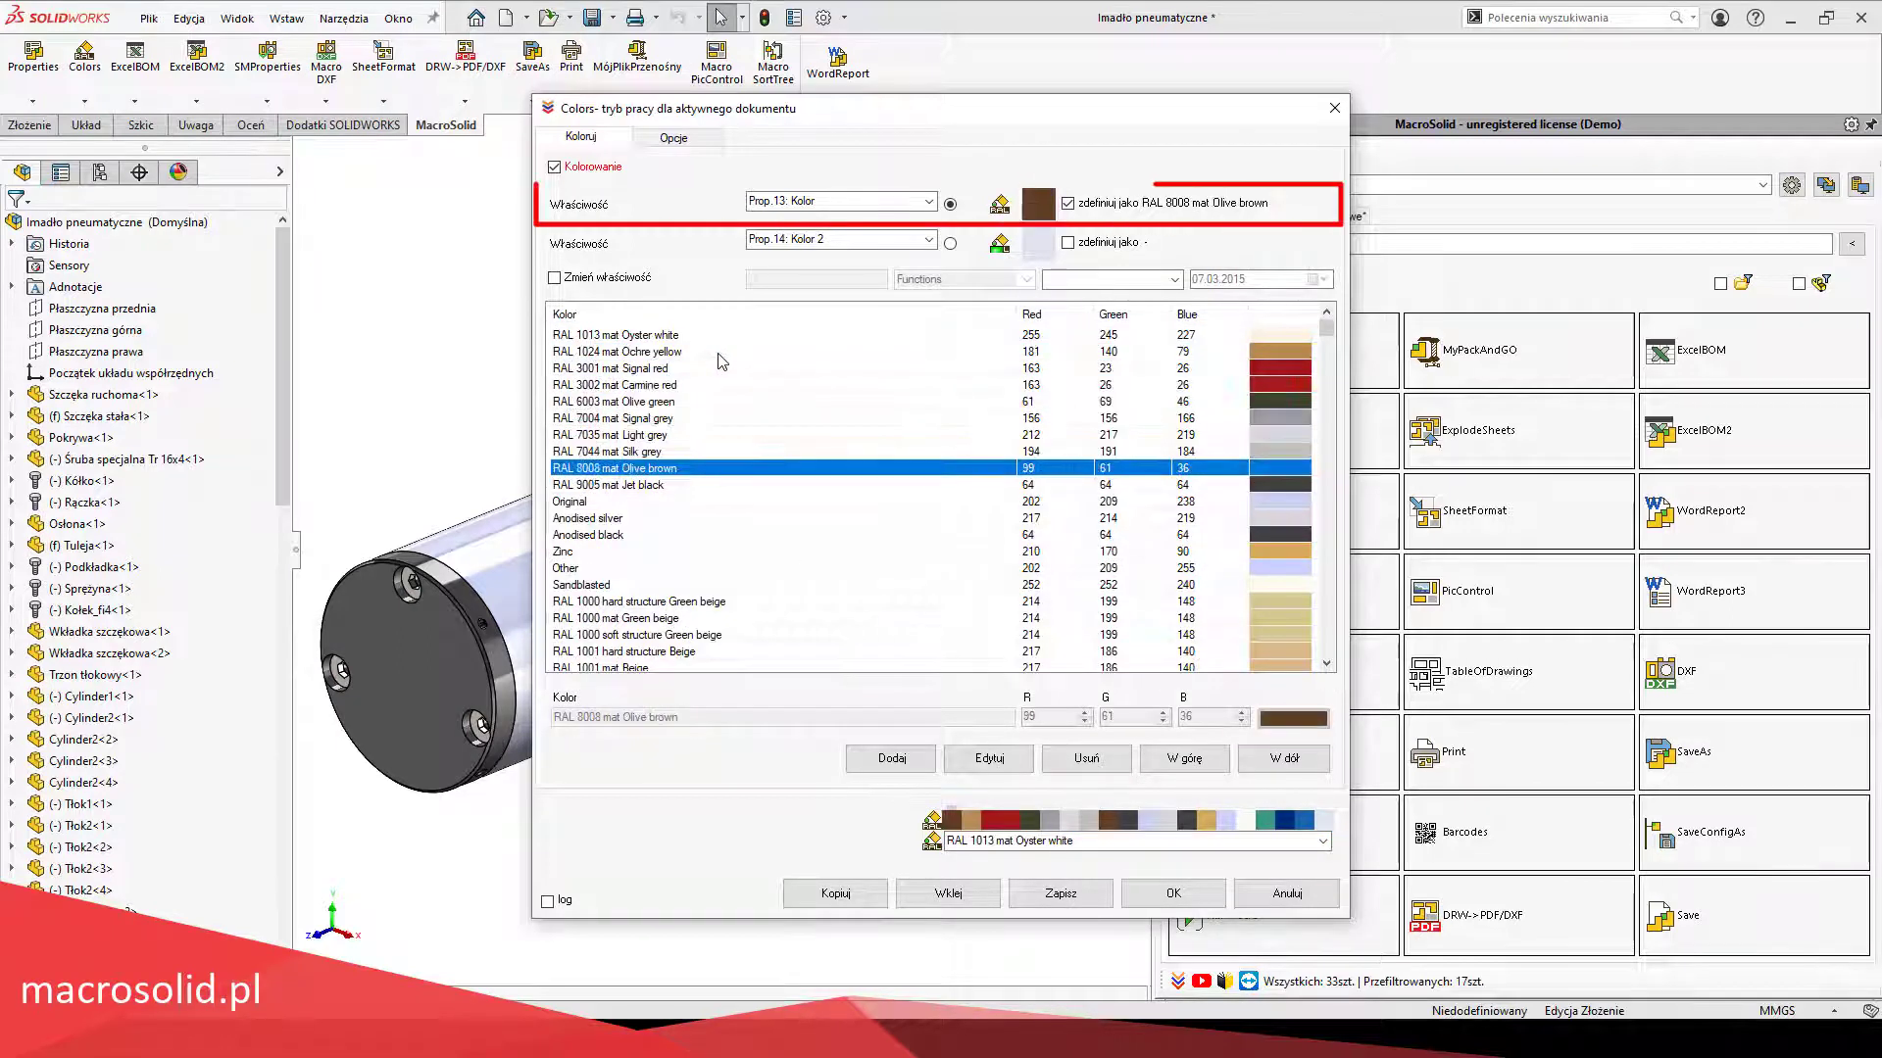
{"action": "key", "text": "Down"}
{"action": "key", "text": "Down"}
{"action": "key", "text": "Down"}
{"action": "key", "text": "Down"}
{"action": "key", "text": "Down"}
{"action": "key", "text": "Down"}
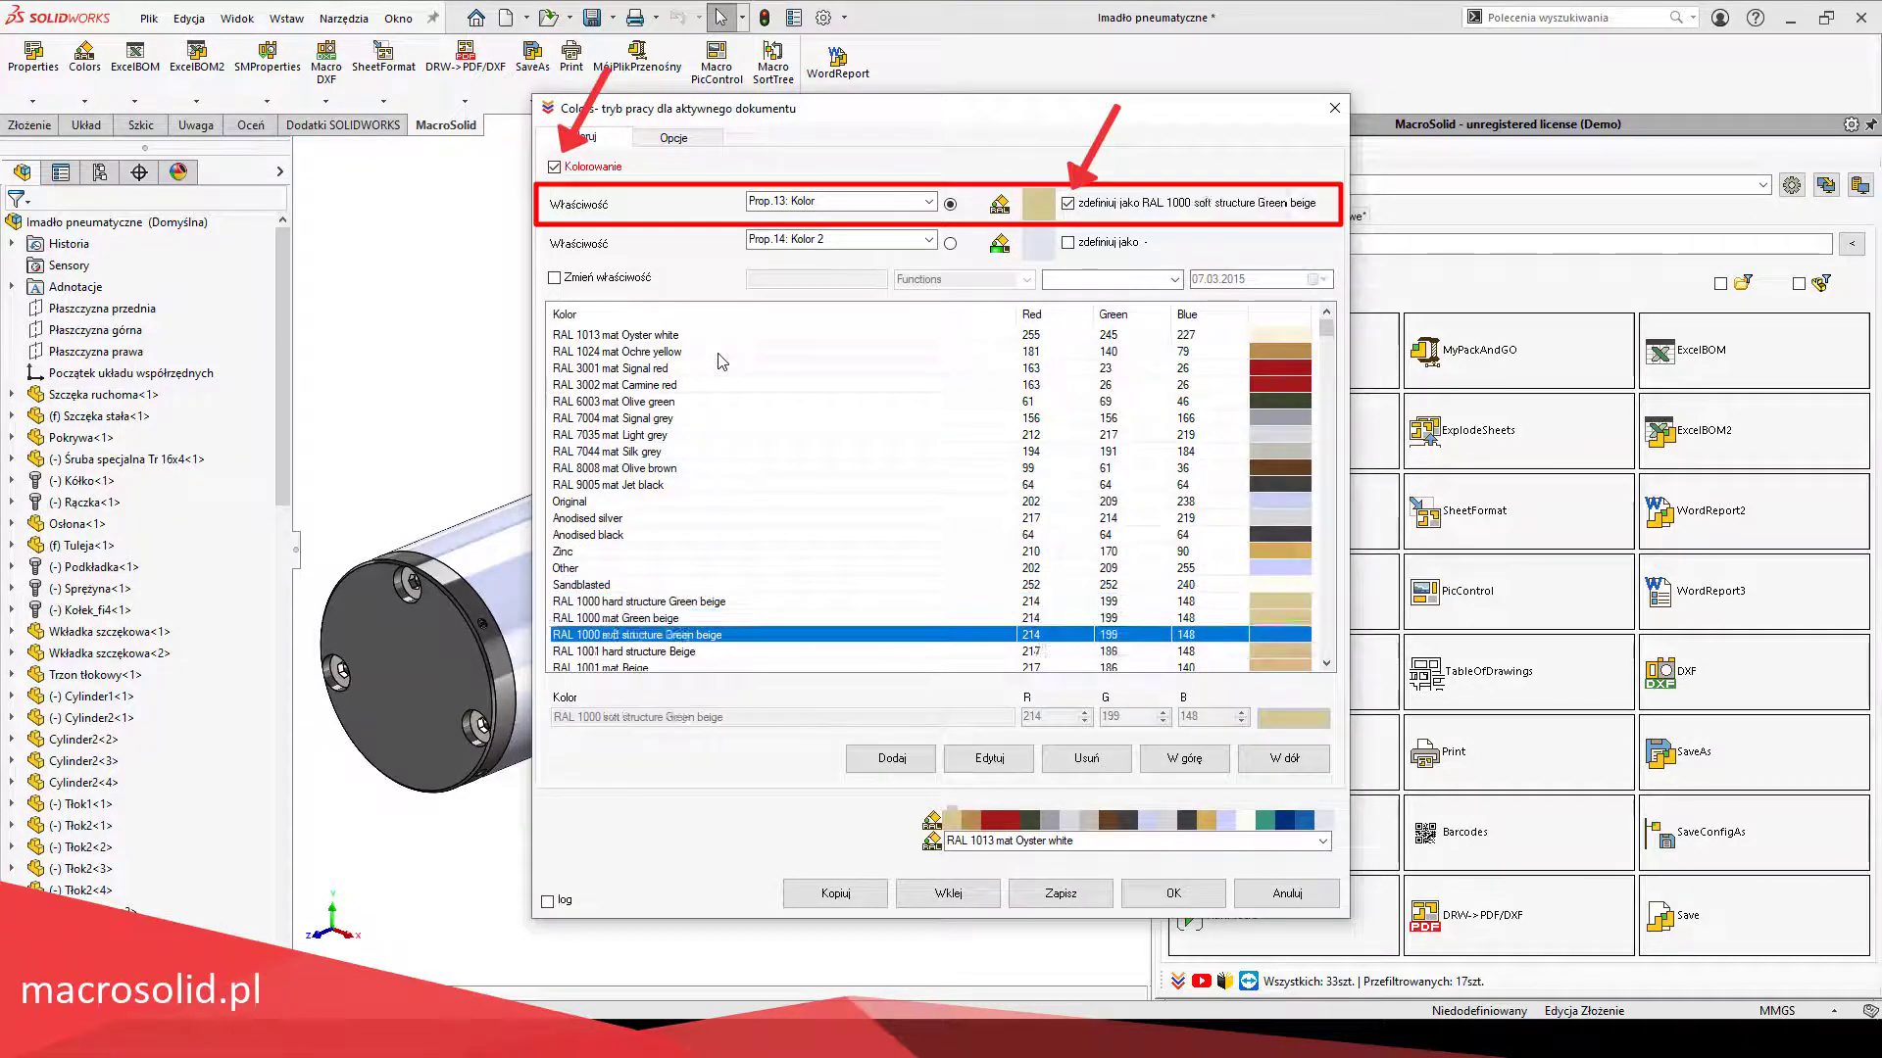
{"action": "key", "text": "Up"}
{"action": "key", "text": "Up"}
{"action": "key", "text": "Up"}
{"action": "key", "text": "Up"}
{"action": "key", "text": "Up"}
{"action": "key", "text": "Up"}
{"action": "key", "text": "Up"}
{"action": "key", "text": "Up"}
{"action": "key", "text": "Up"}
{"action": "key", "text": "Up"}
{"action": "key", "text": "Up"}
{"action": "key", "text": "Up"}
{"action": "key", "text": "Up"}
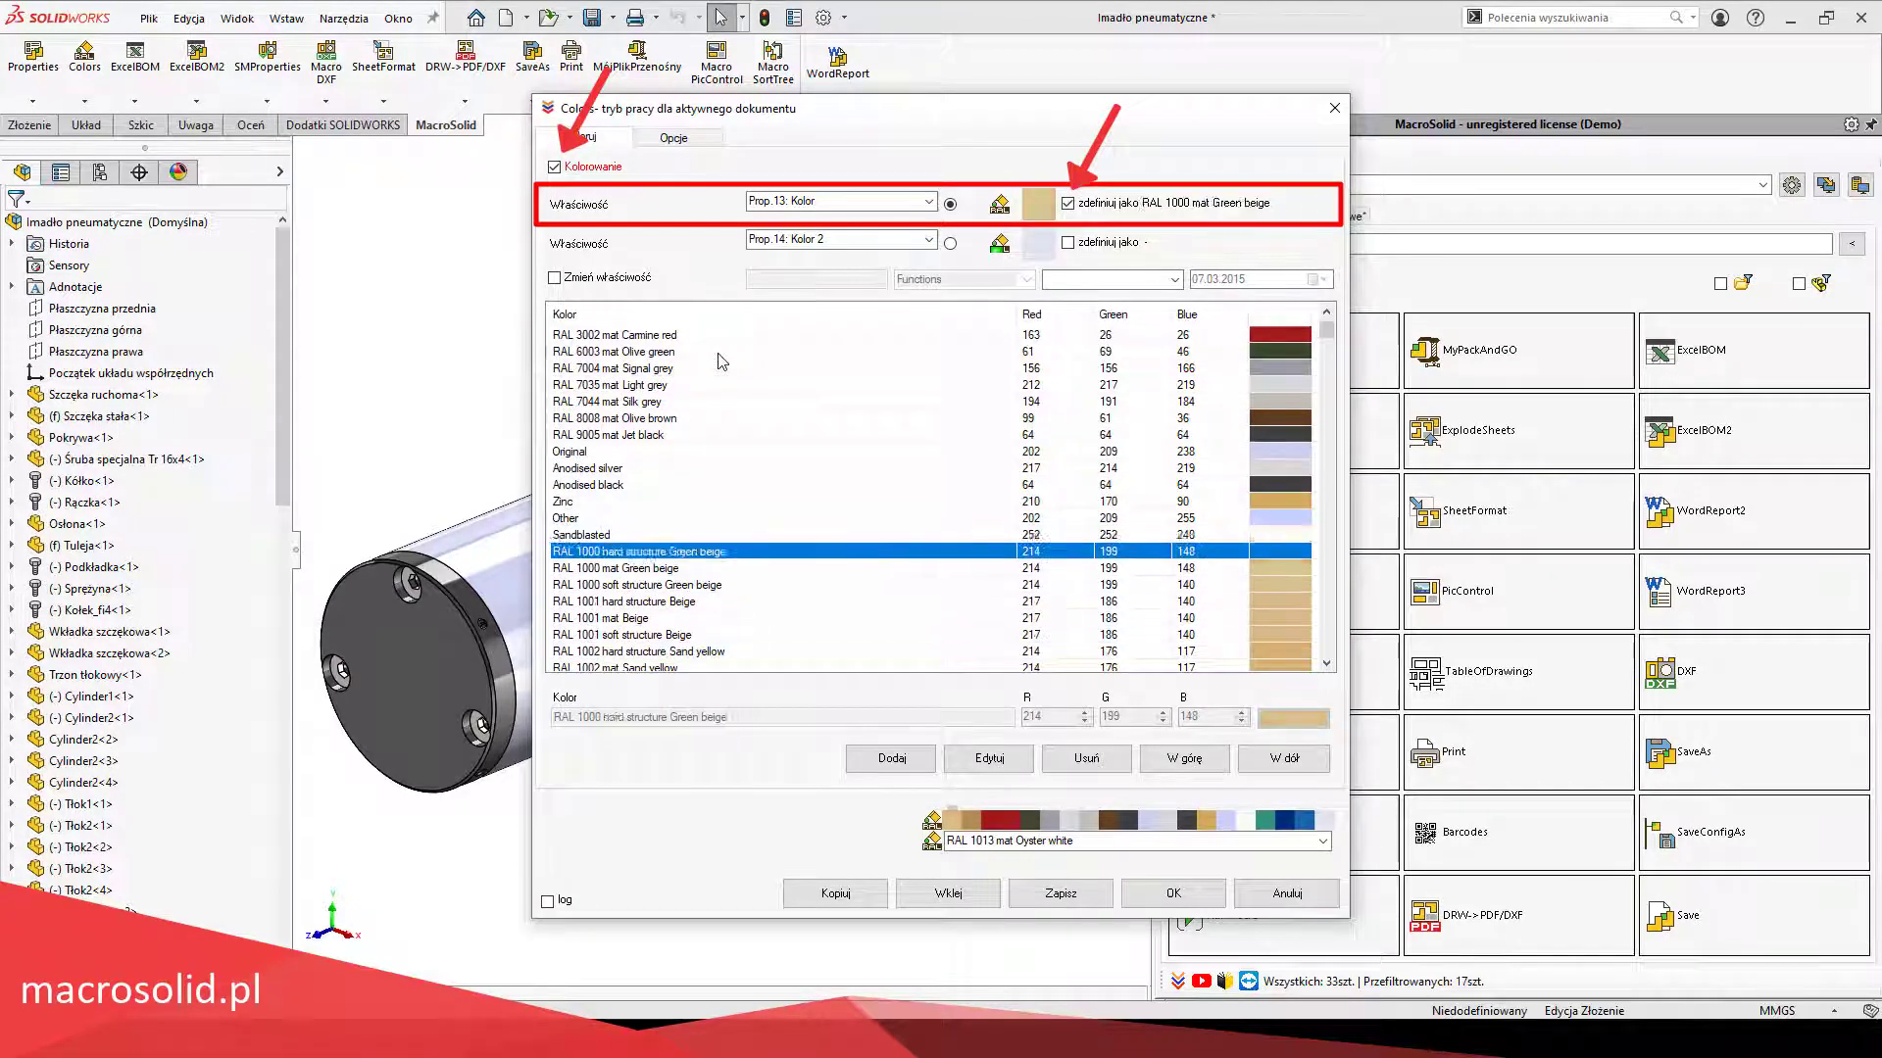
{"action": "left_click_drag", "start_coordinate": [1323, 331], "coordinate": [1252, 495]}
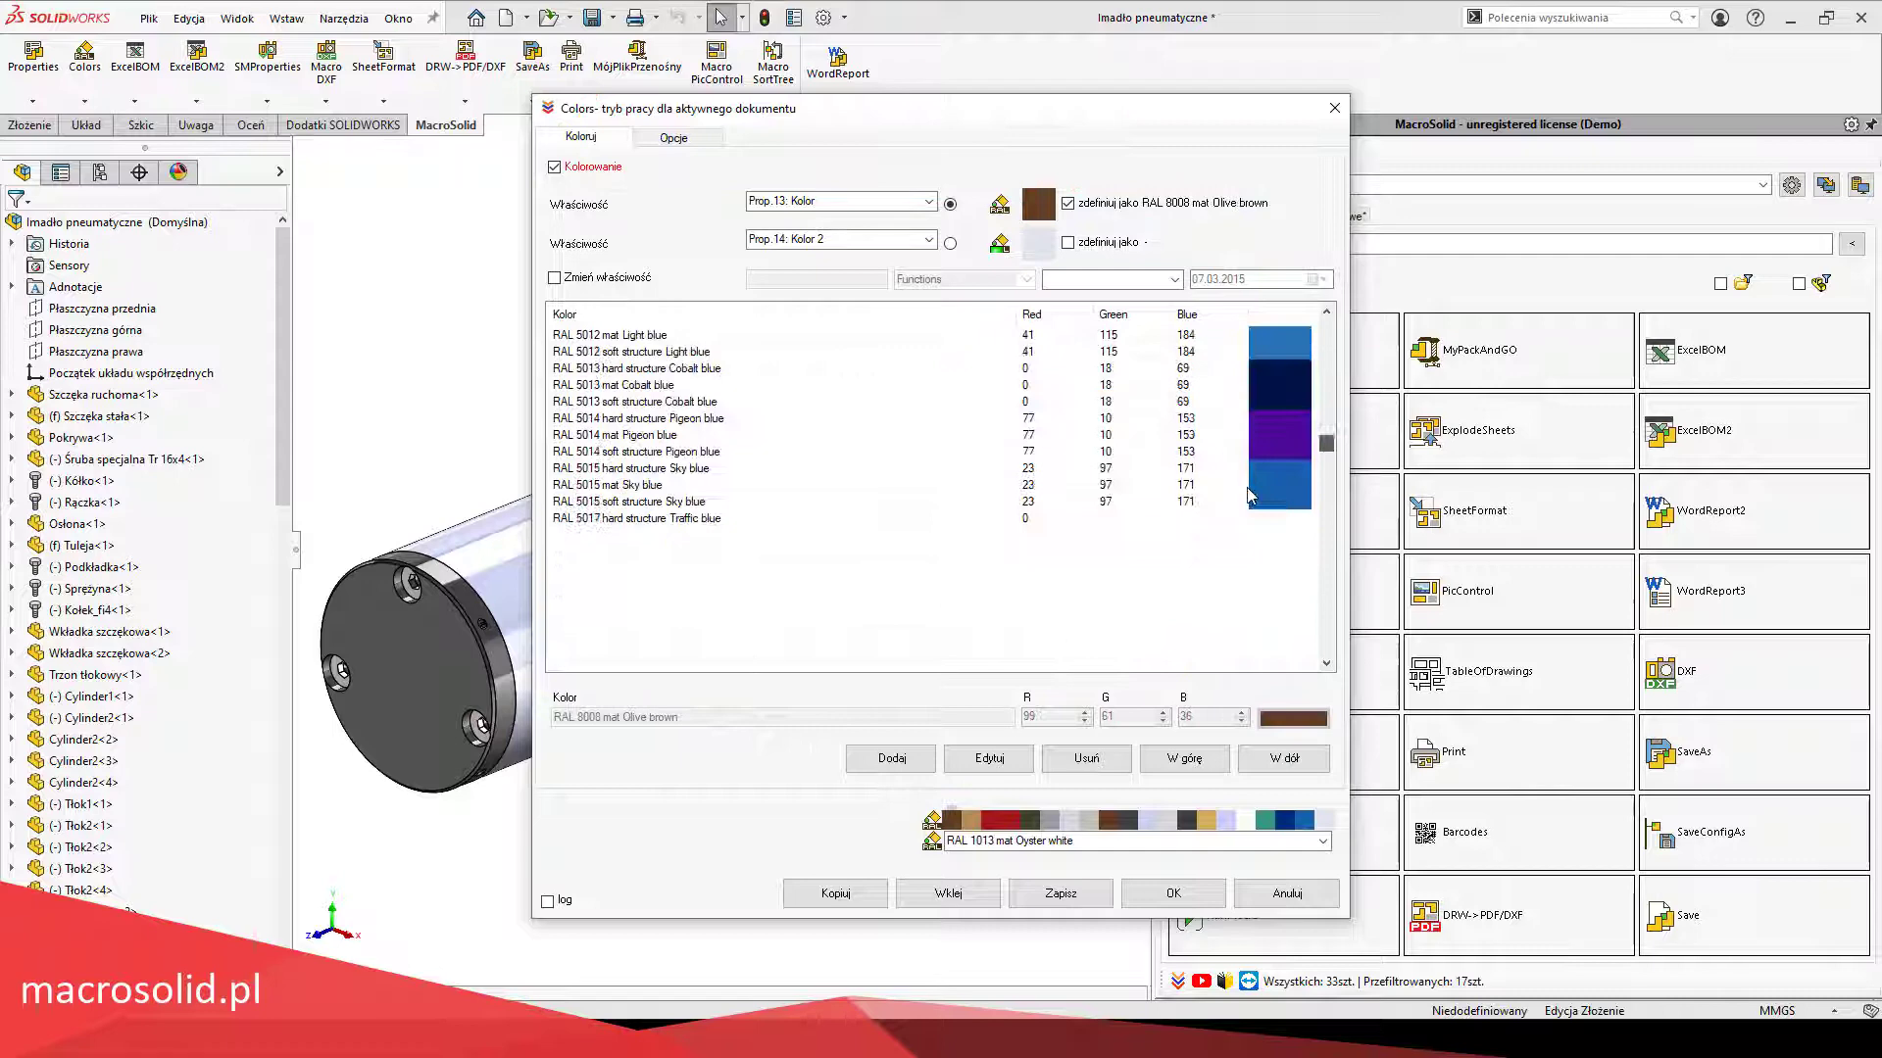
{"action": "left_click", "coordinate": [869, 538]}
{"action": "left_click", "coordinate": [867, 585]}
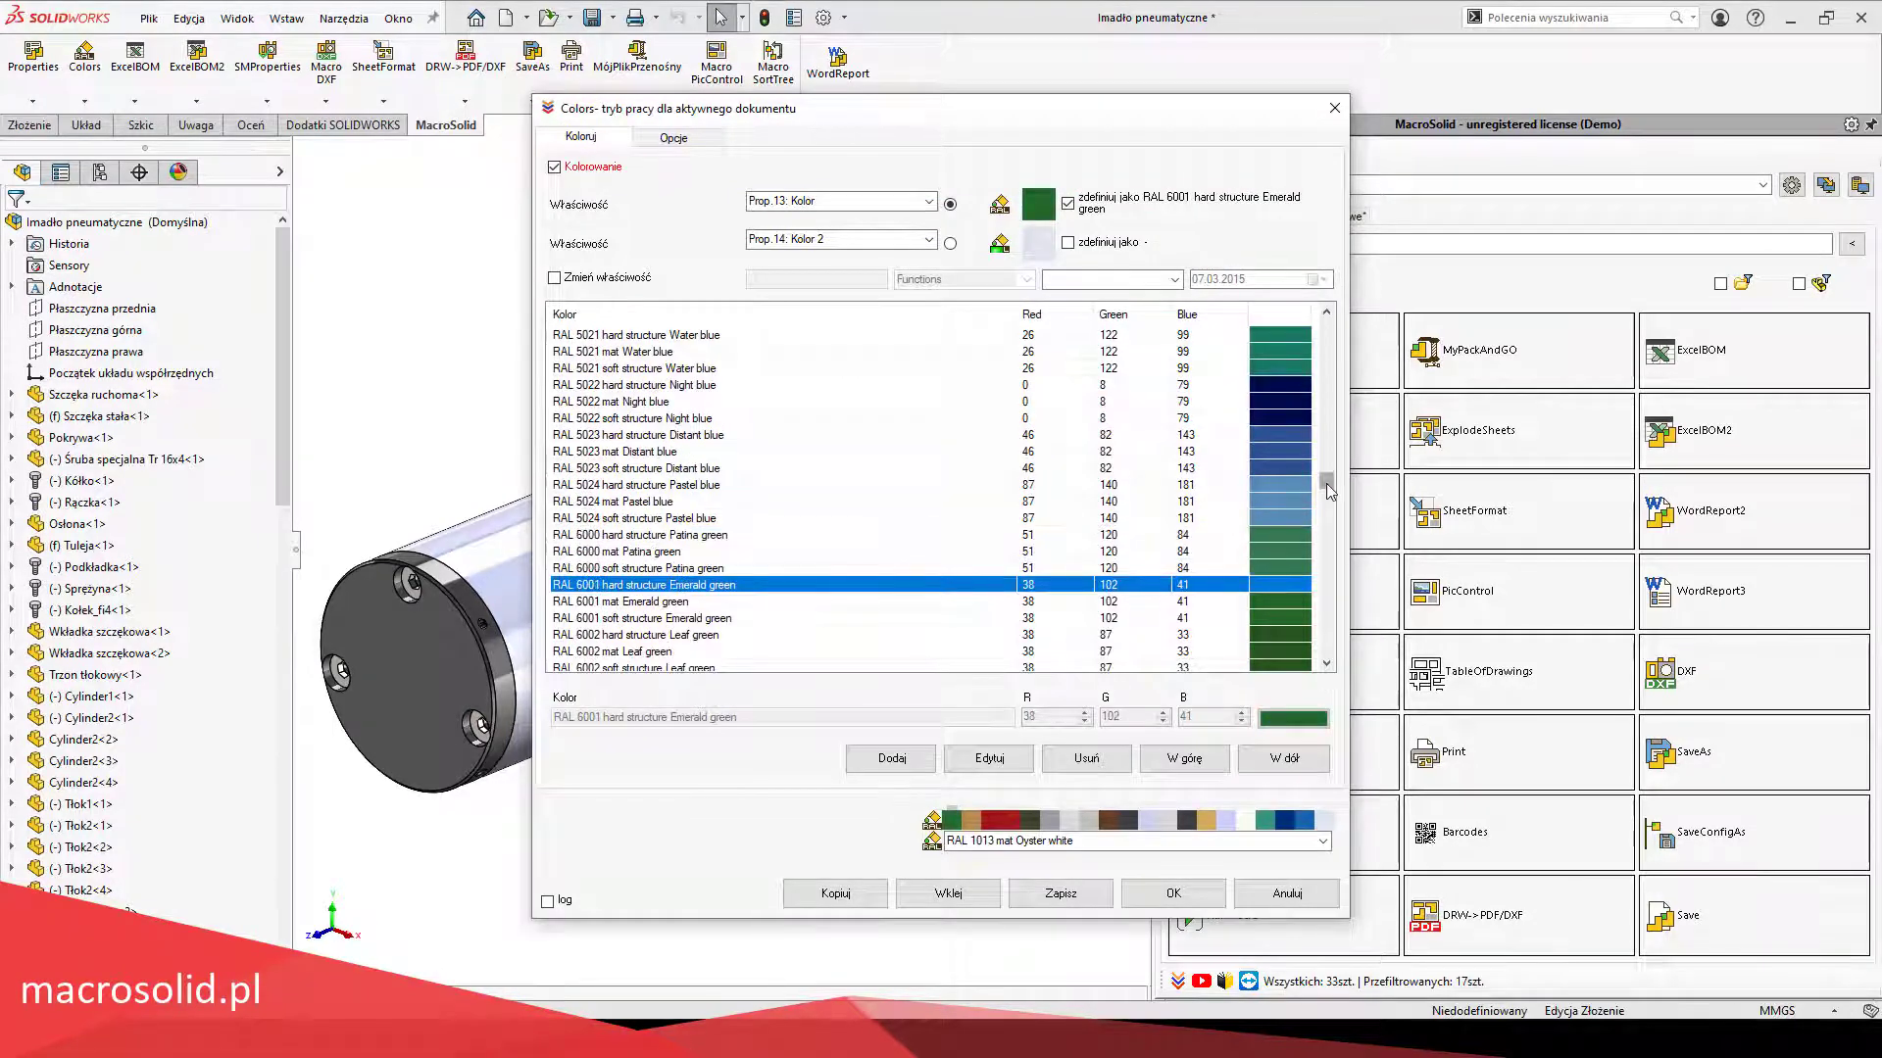
Step: Rename the RAL 1013 mat Oyster white entry in the colour list as RAL 1013 mat
{"action": "left_click_drag", "start_coordinate": [1330, 492], "coordinate": [1340, 336]}
{"action": "left_click", "coordinate": [742, 338]}
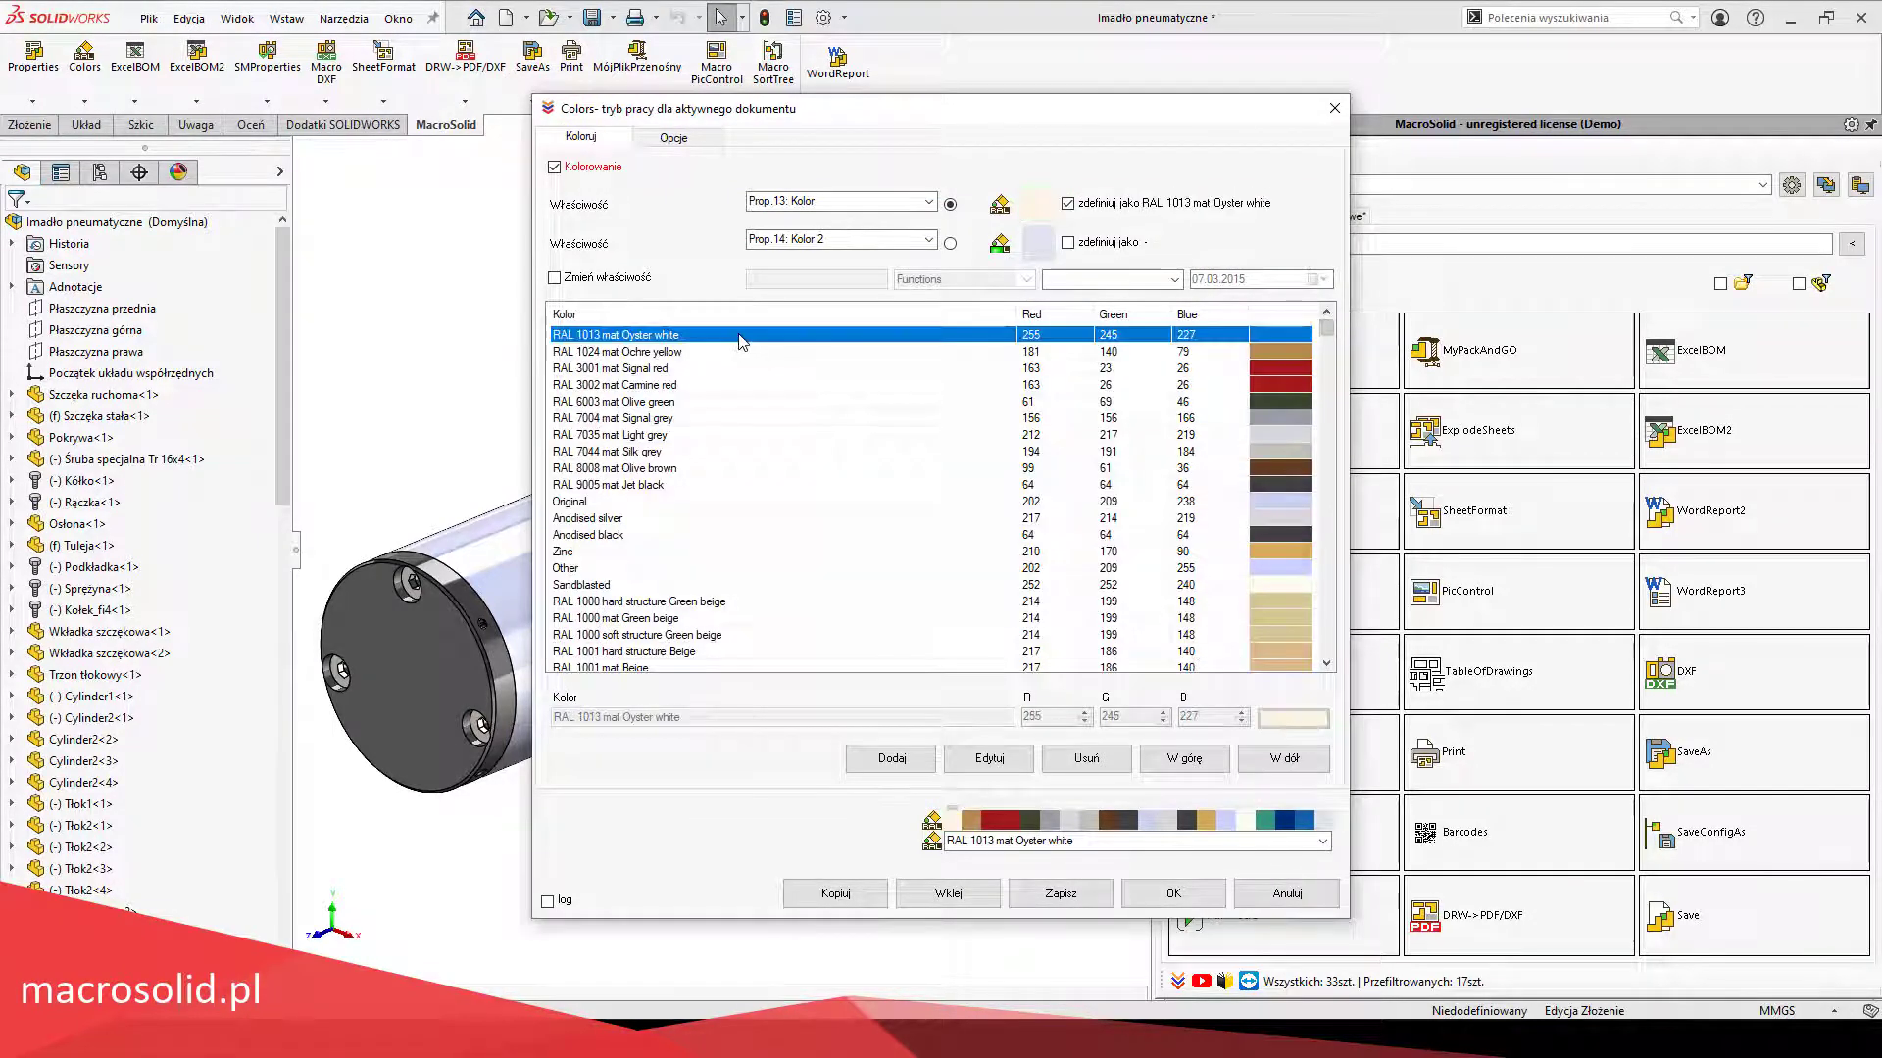
{"action": "left_click", "coordinate": [989, 758]}
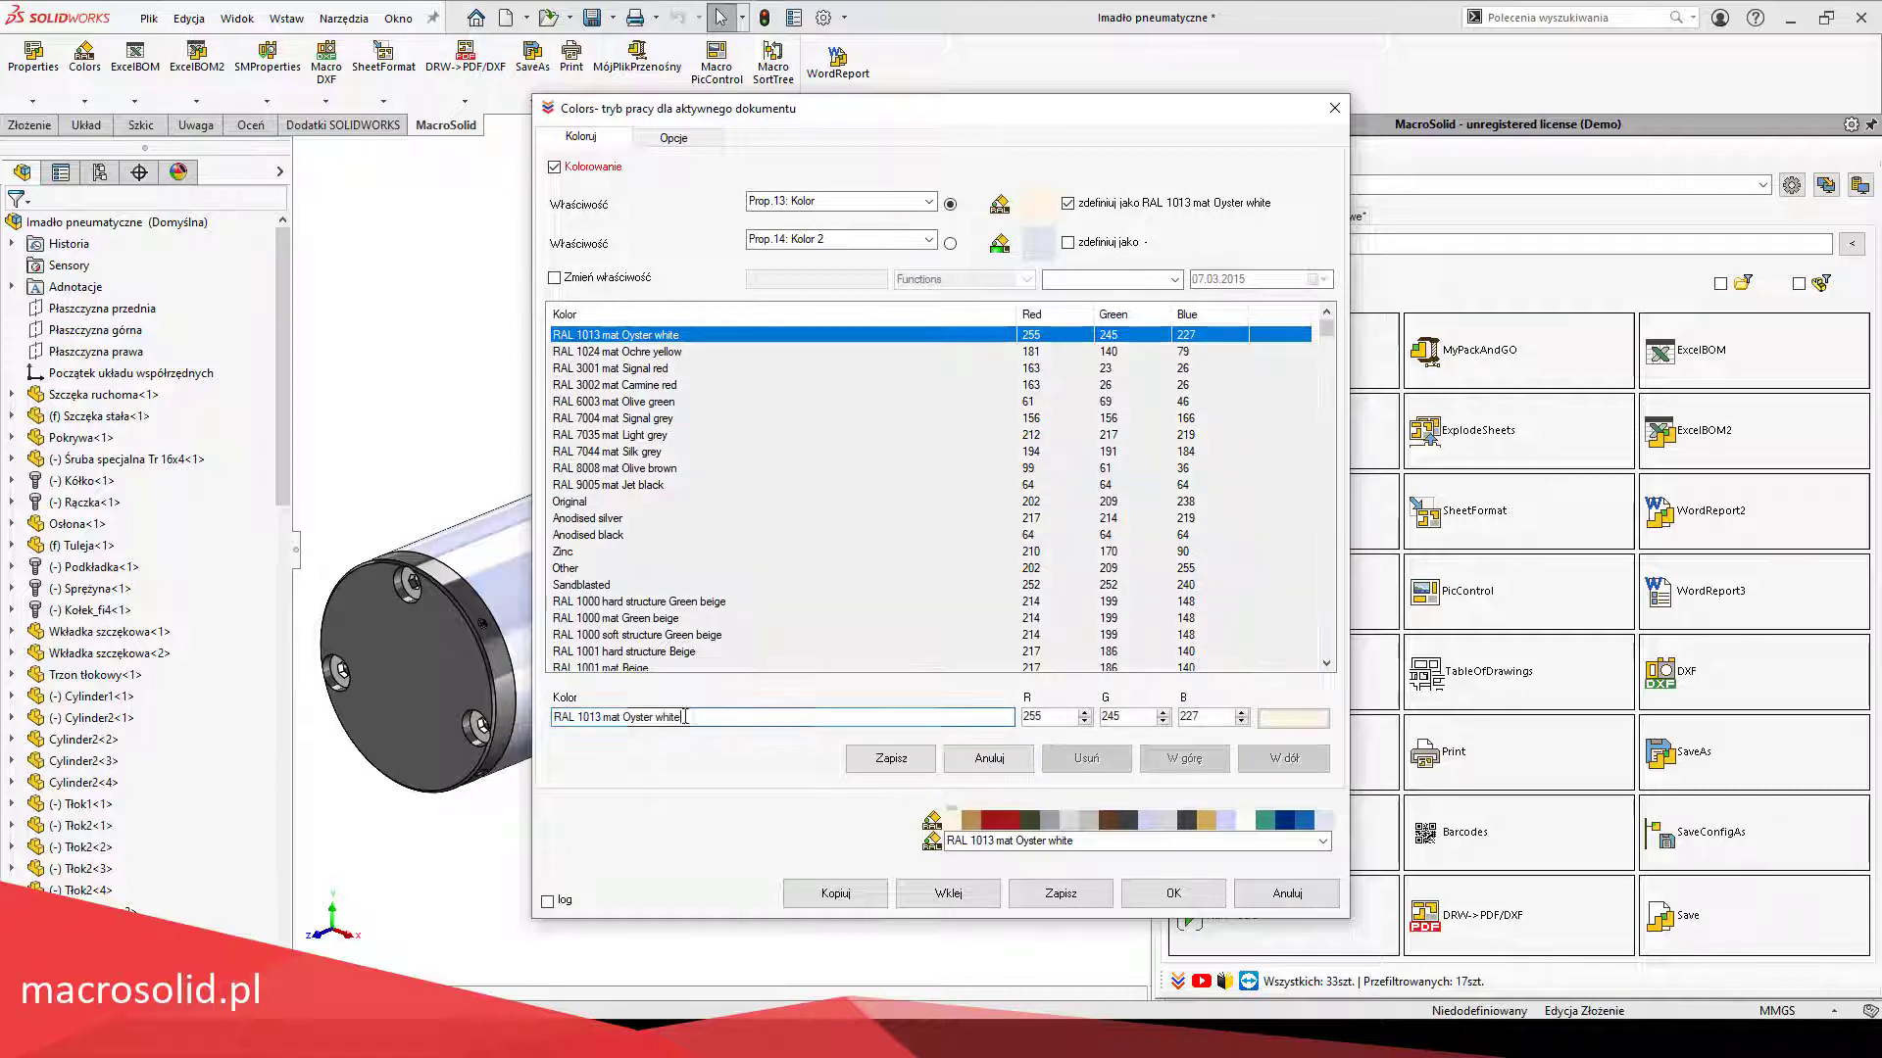
{"action": "left_click_drag", "start_coordinate": [683, 717], "coordinate": [622, 718]}
{"action": "key", "text": "BackSpace"}
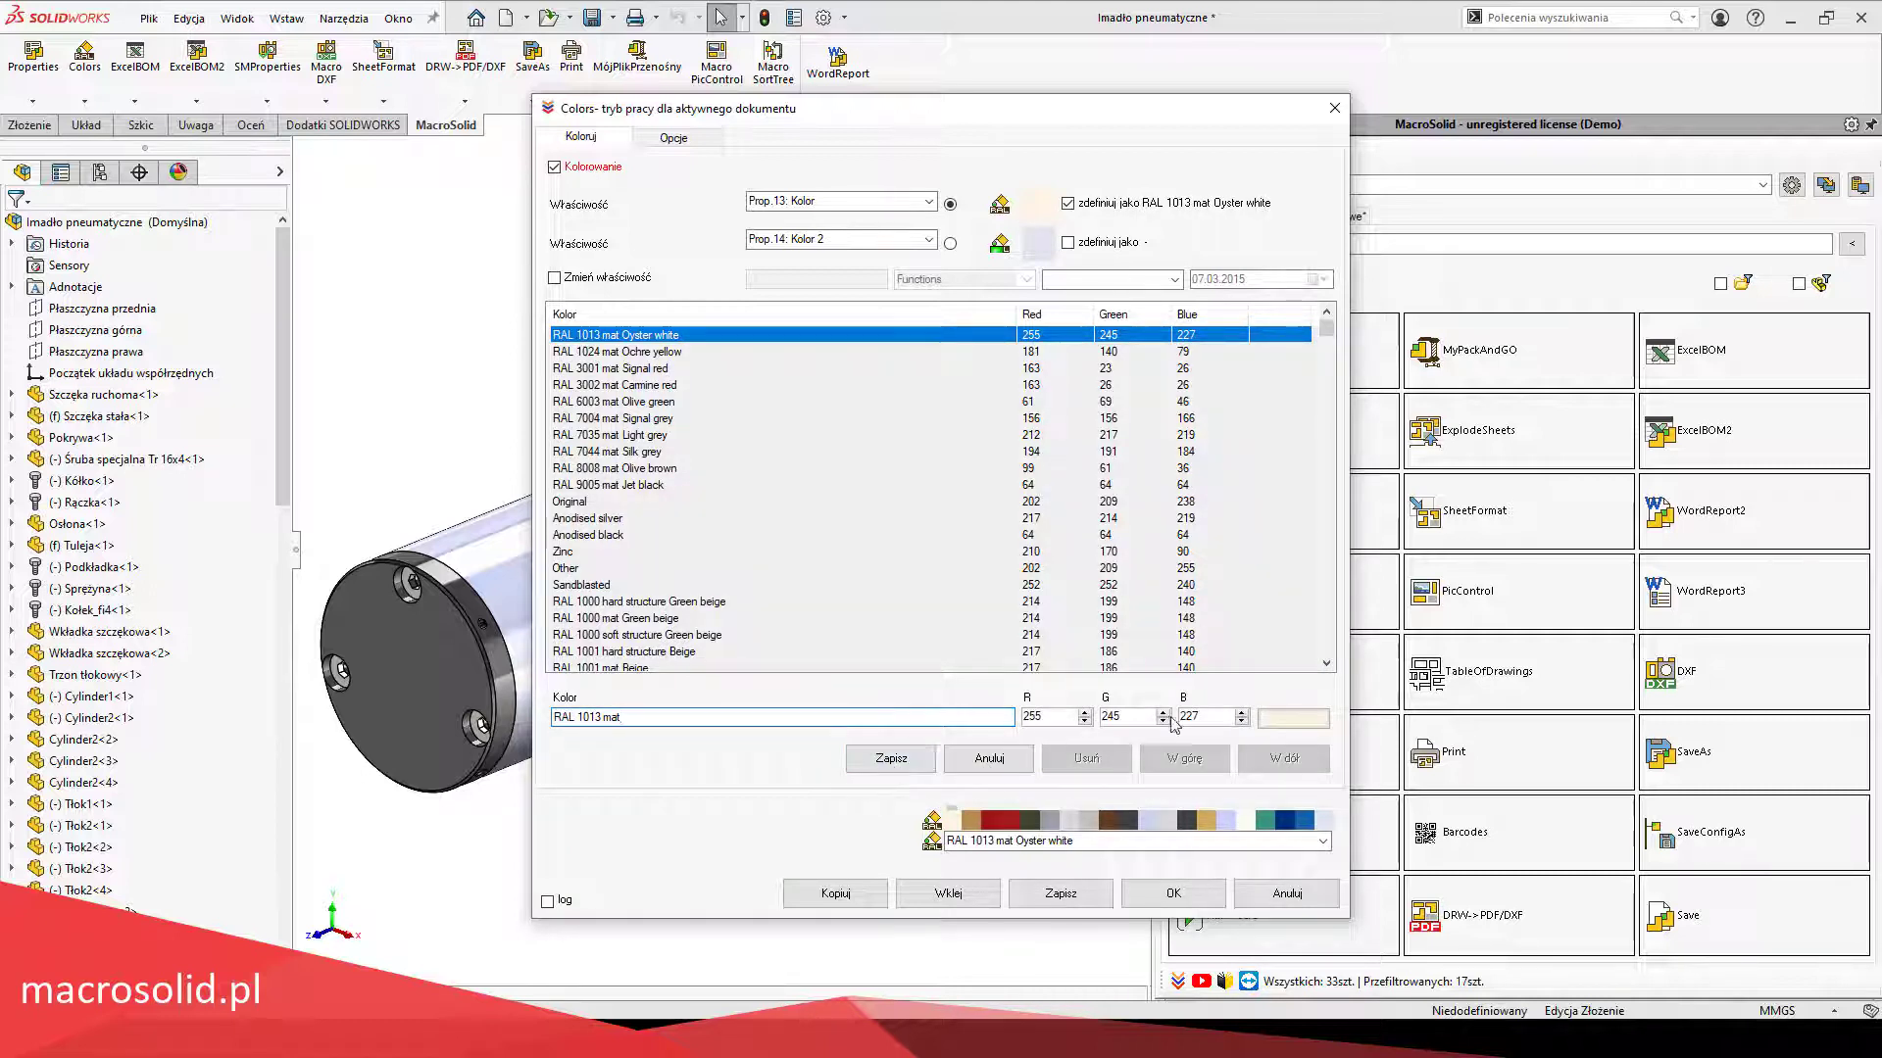
{"action": "left_click", "coordinate": [887, 760]}
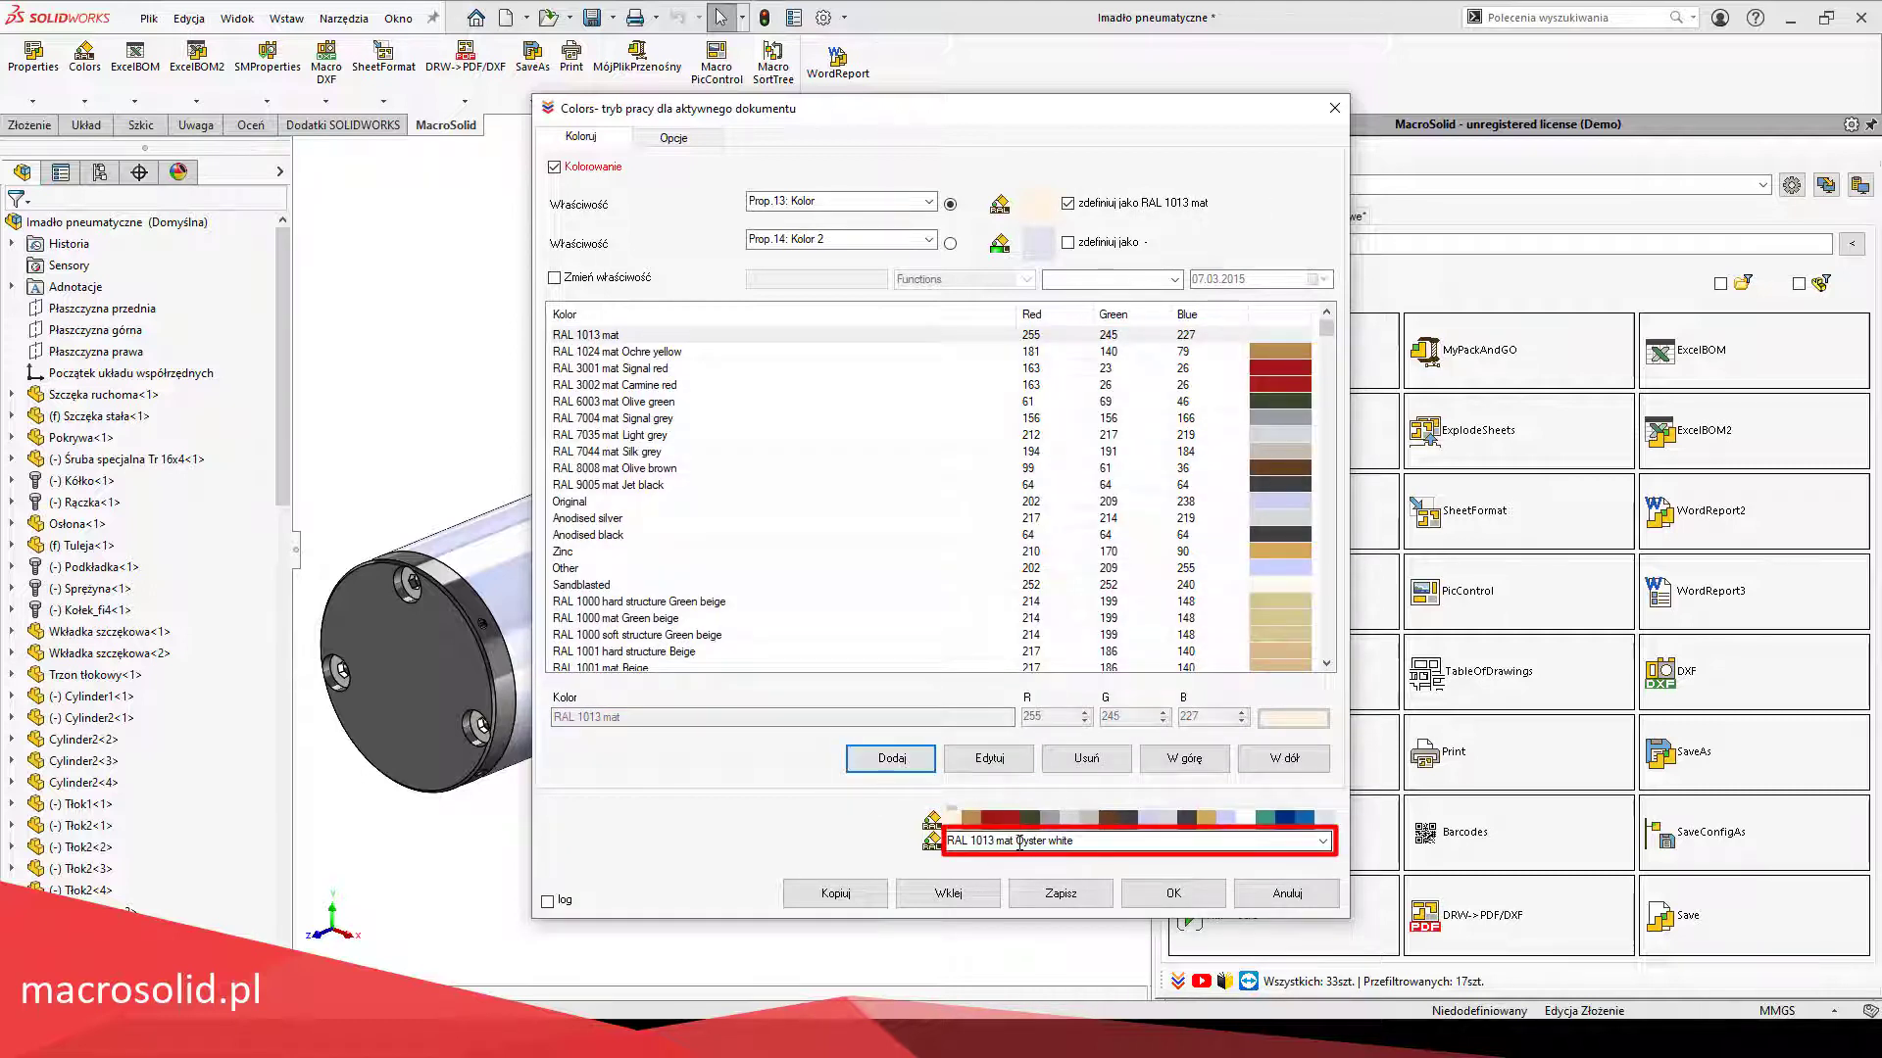
Step: Shorten the matching quick-colour preset name to RAL 1013 mat, save the Colors settings and close the dialog
{"action": "left_click", "coordinate": [1080, 840]}
{"action": "left_click", "coordinate": [1078, 840]}
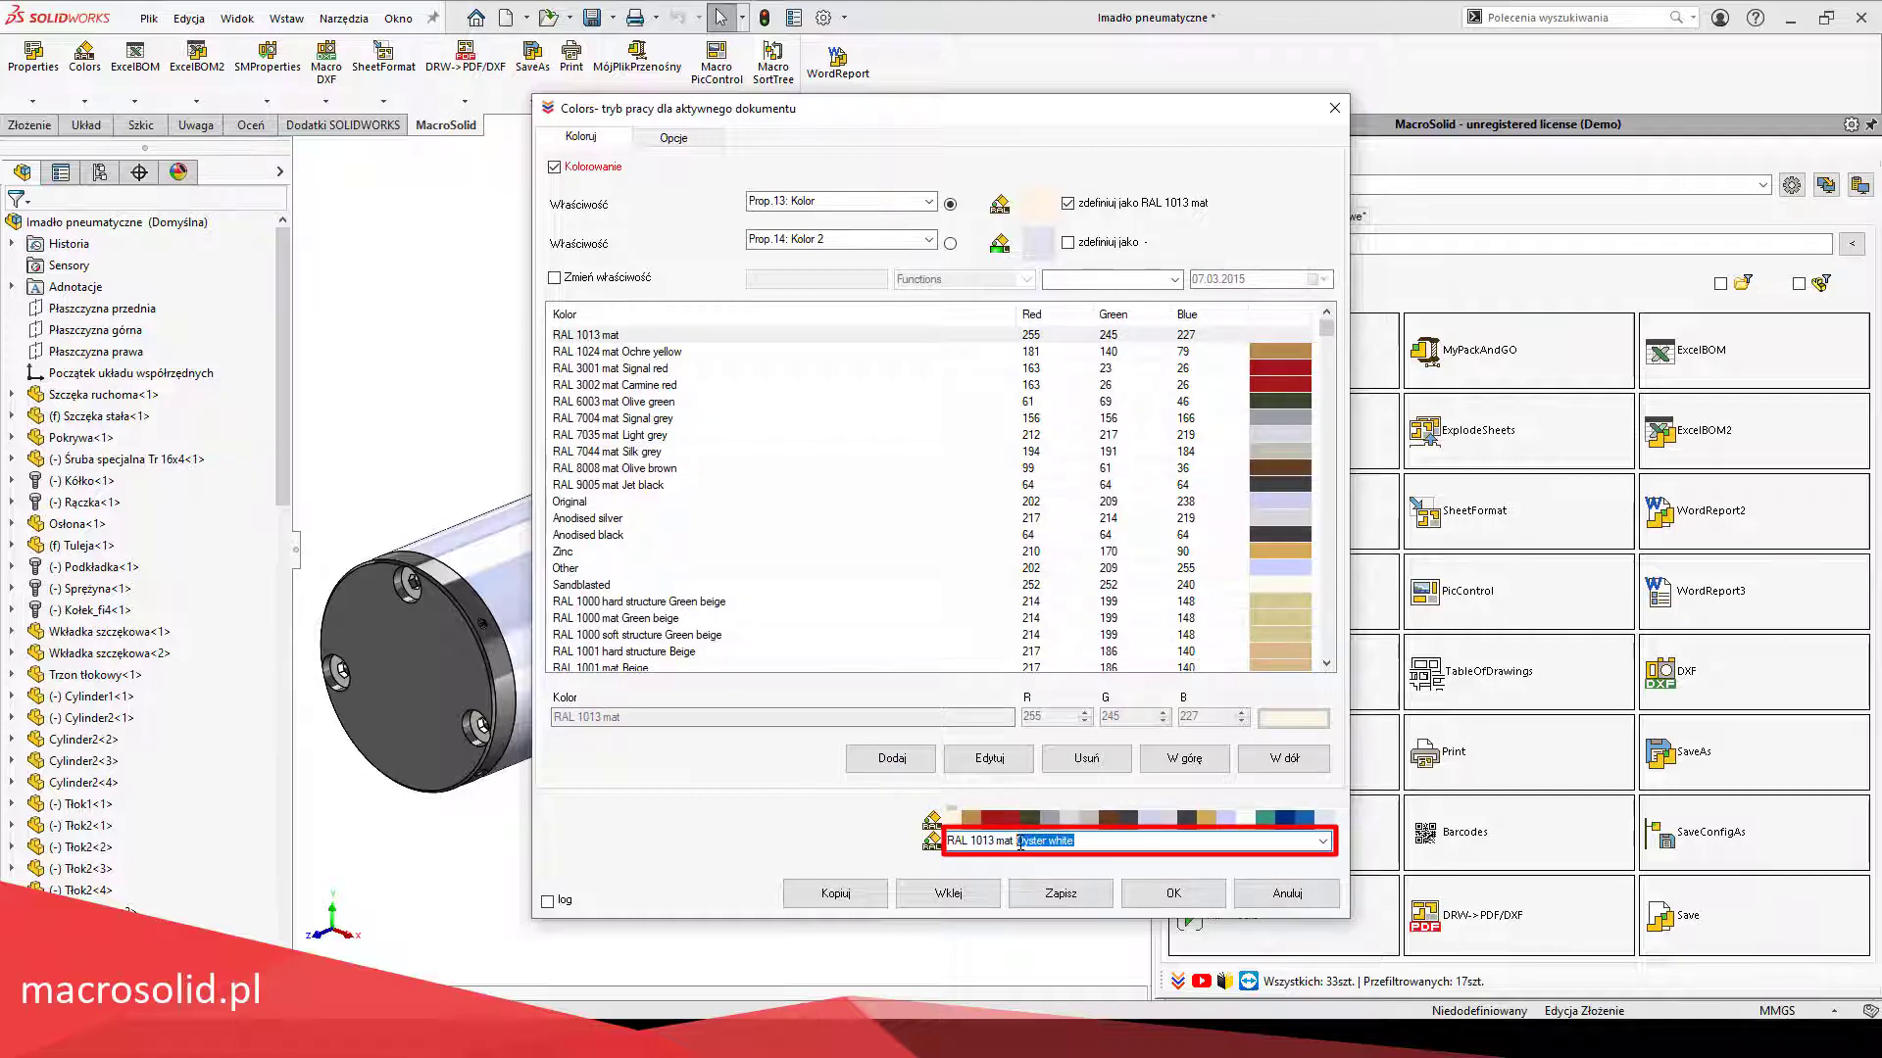
{"action": "key", "text": "BackSpace"}
{"action": "left_click", "coordinate": [1060, 893]}
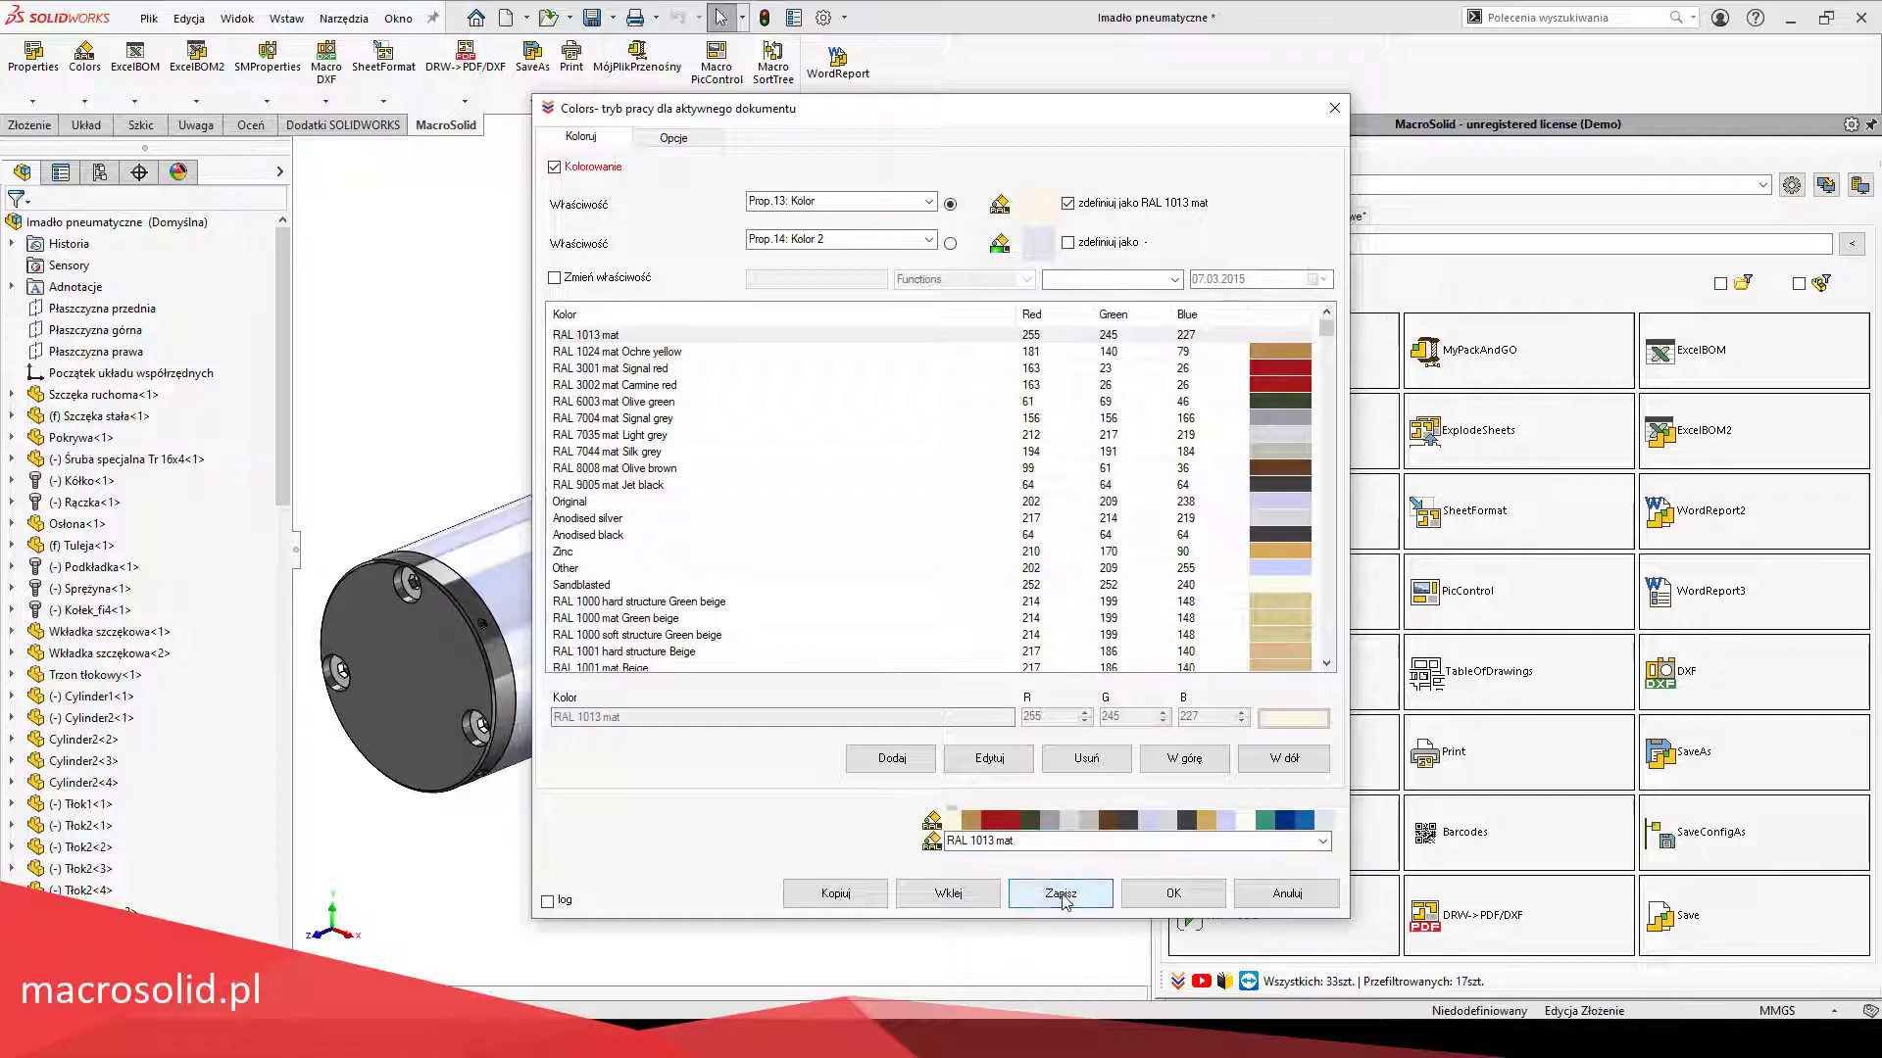
{"action": "left_click", "coordinate": [1287, 893]}
Step: Check the renamed RAL 1013 mat preset among the quick colours offered for the Osłona component
{"action": "left_click", "coordinate": [565, 558]}
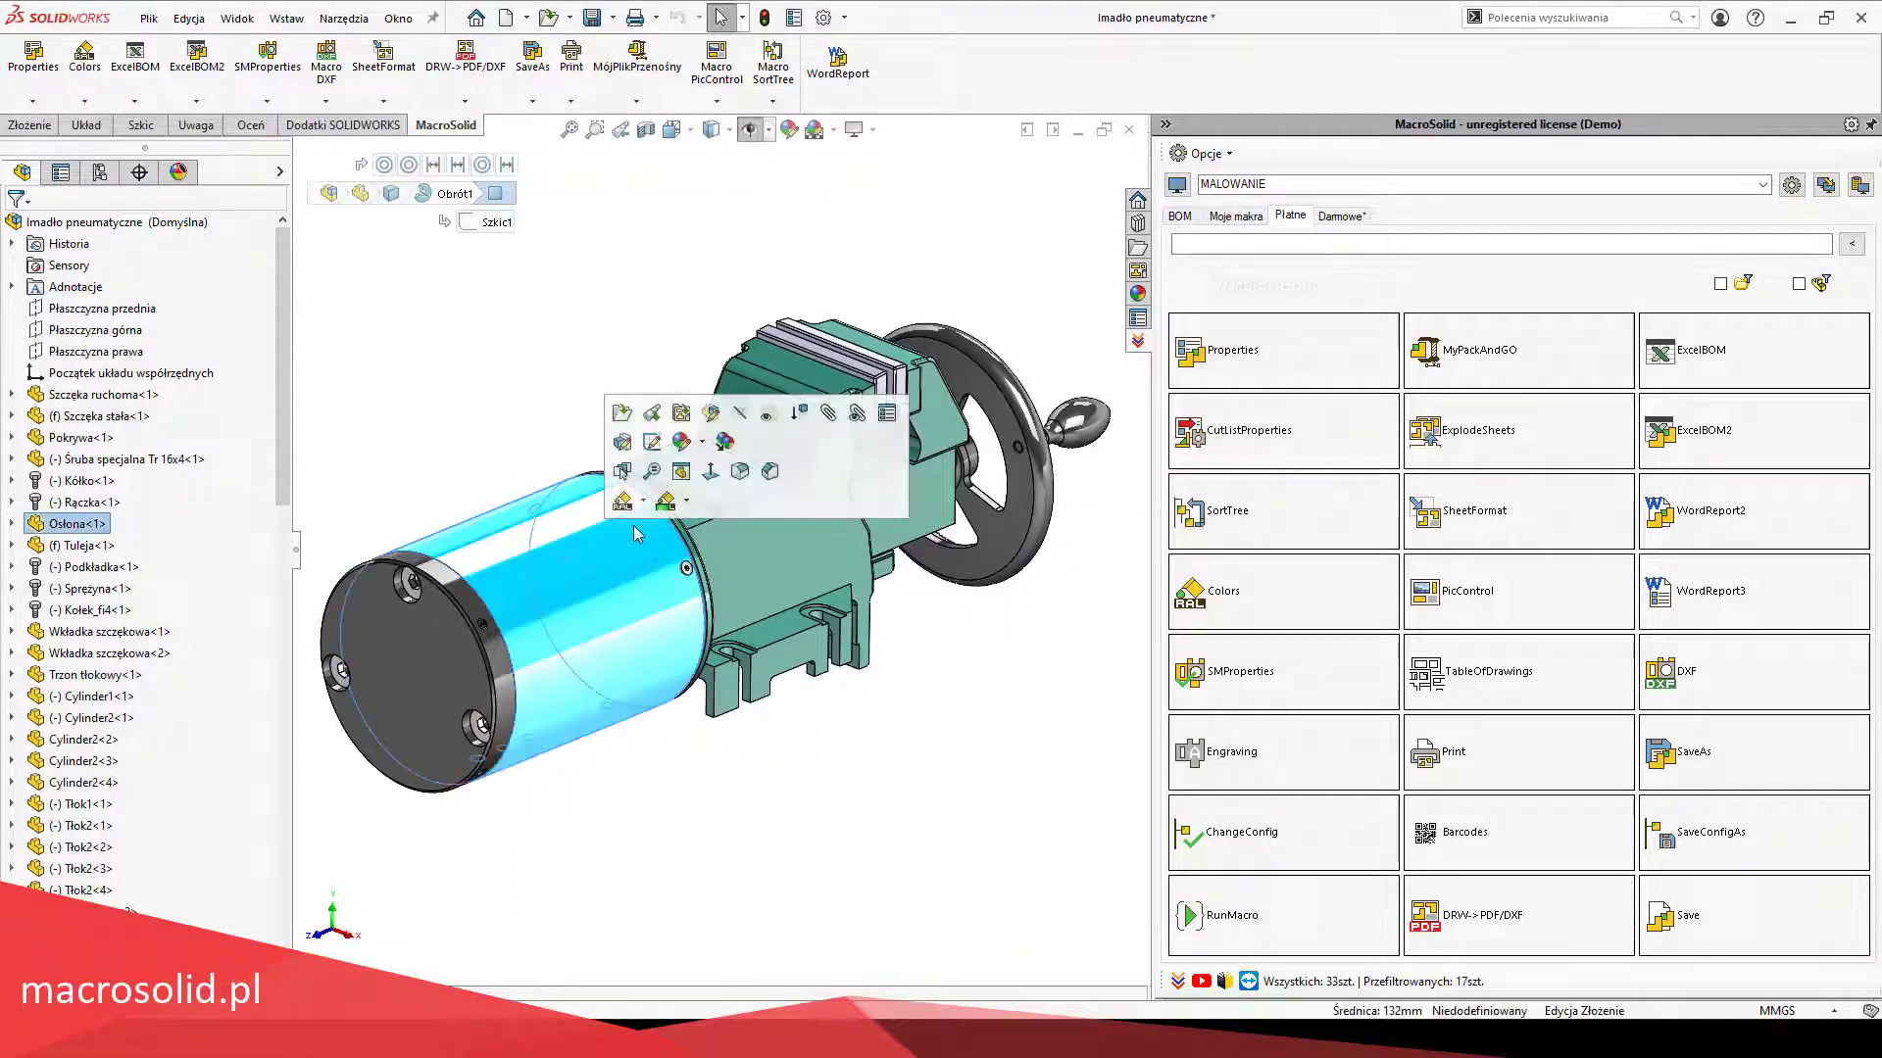
{"action": "left_click", "coordinate": [643, 503]}
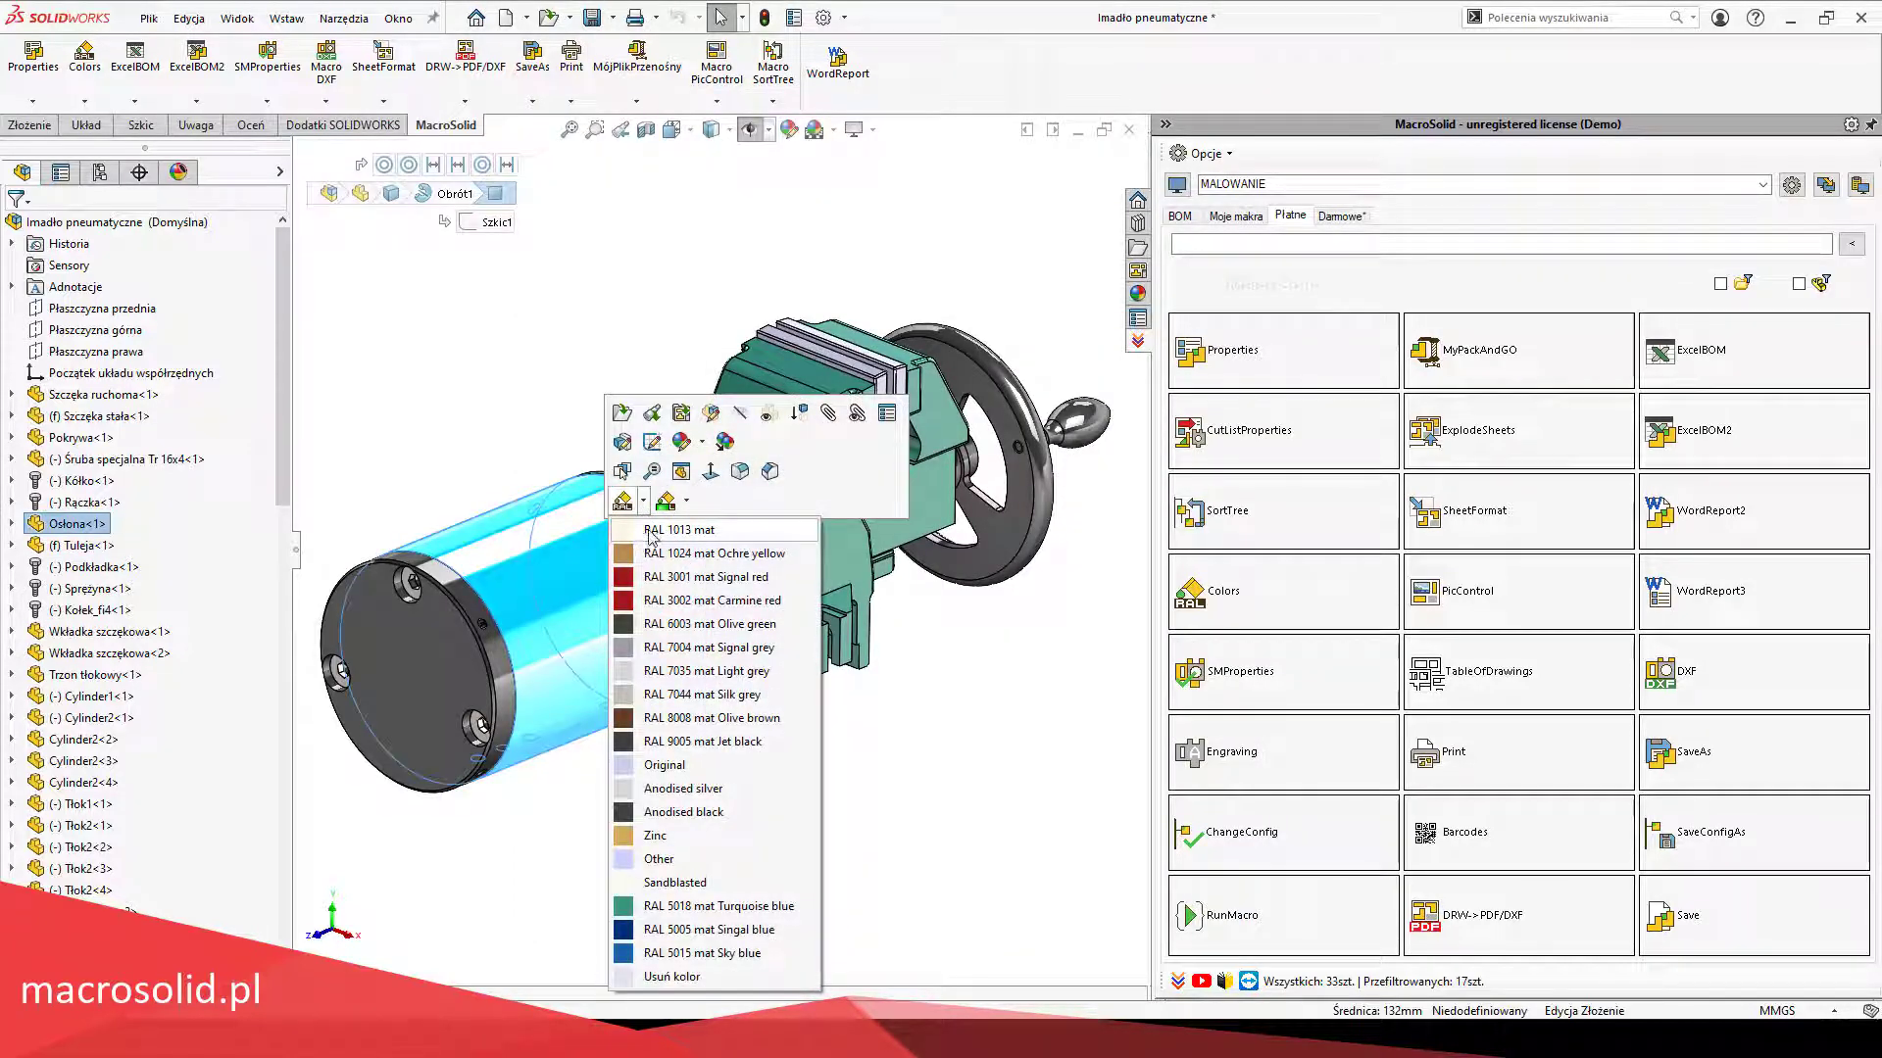
{"action": "left_click", "coordinate": [679, 534]}
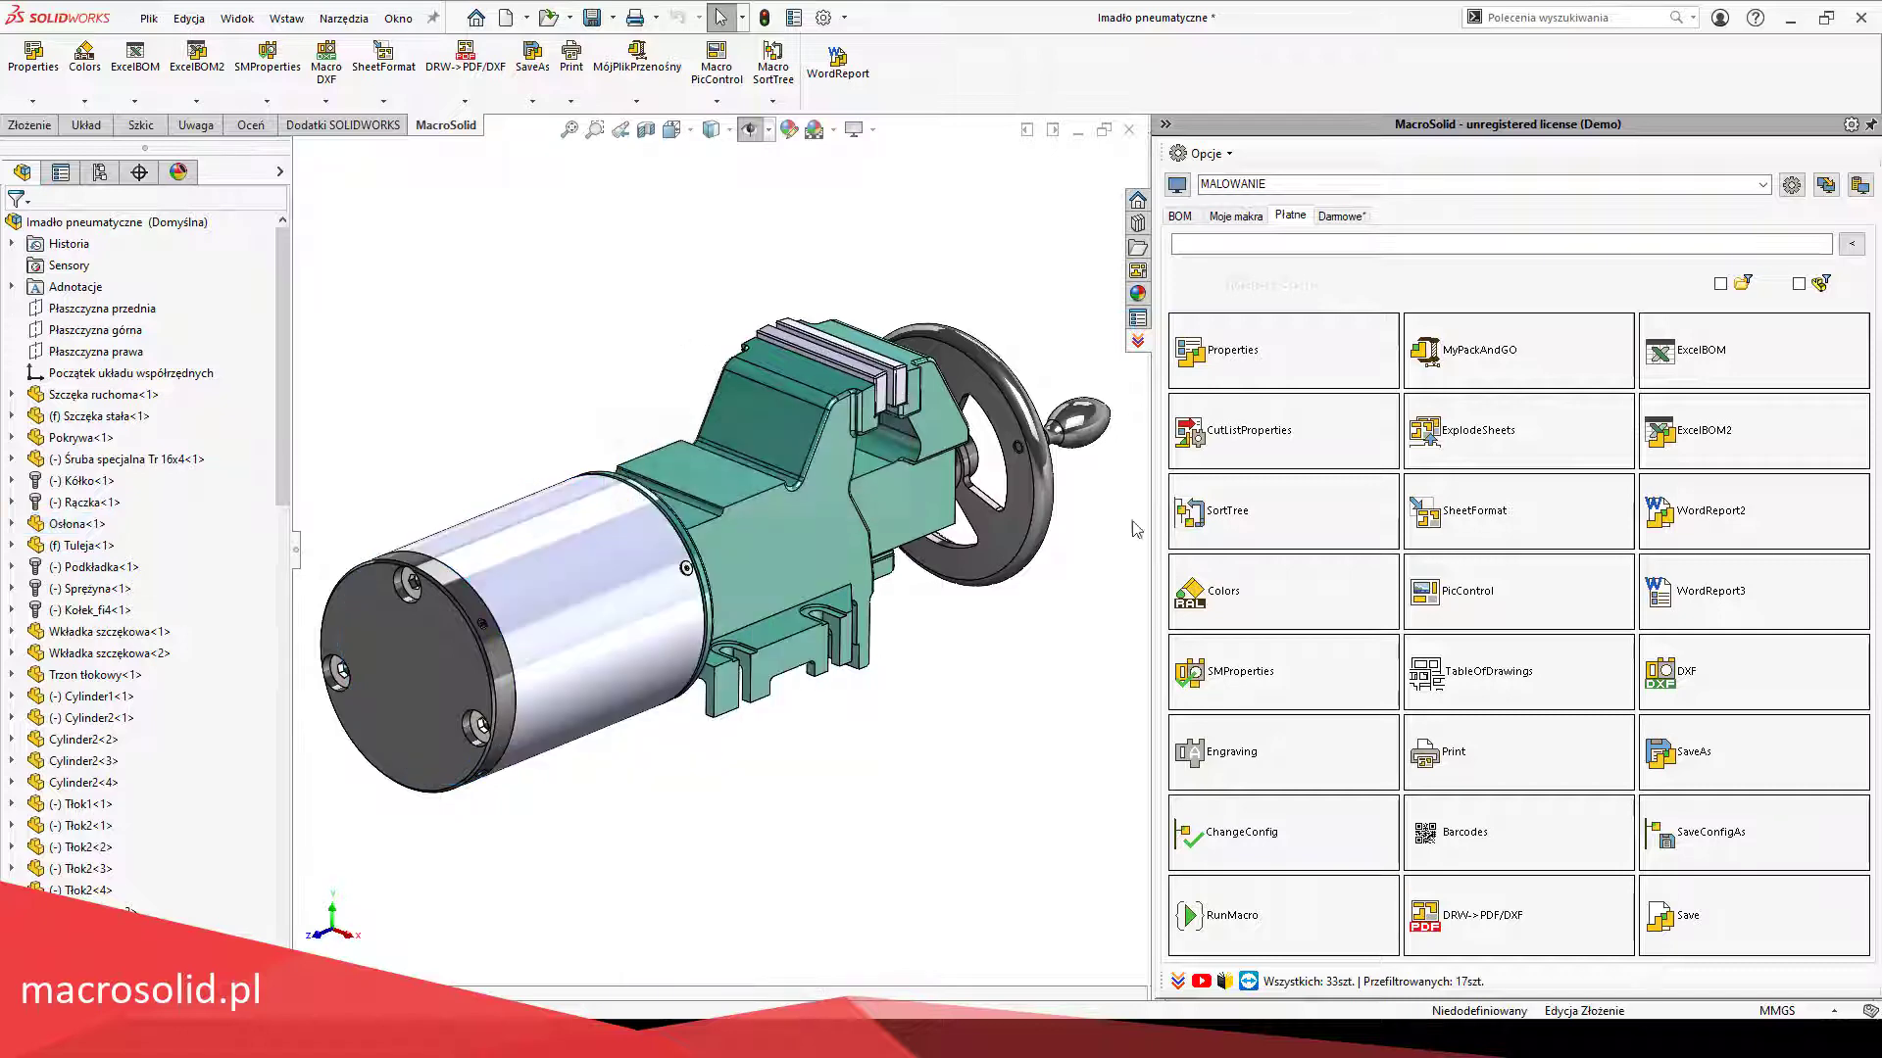
Step: Restart the Colors macro, assign Original to the Kolor property and select the Original quick-colour preset
{"action": "left_click", "coordinate": [1212, 600]}
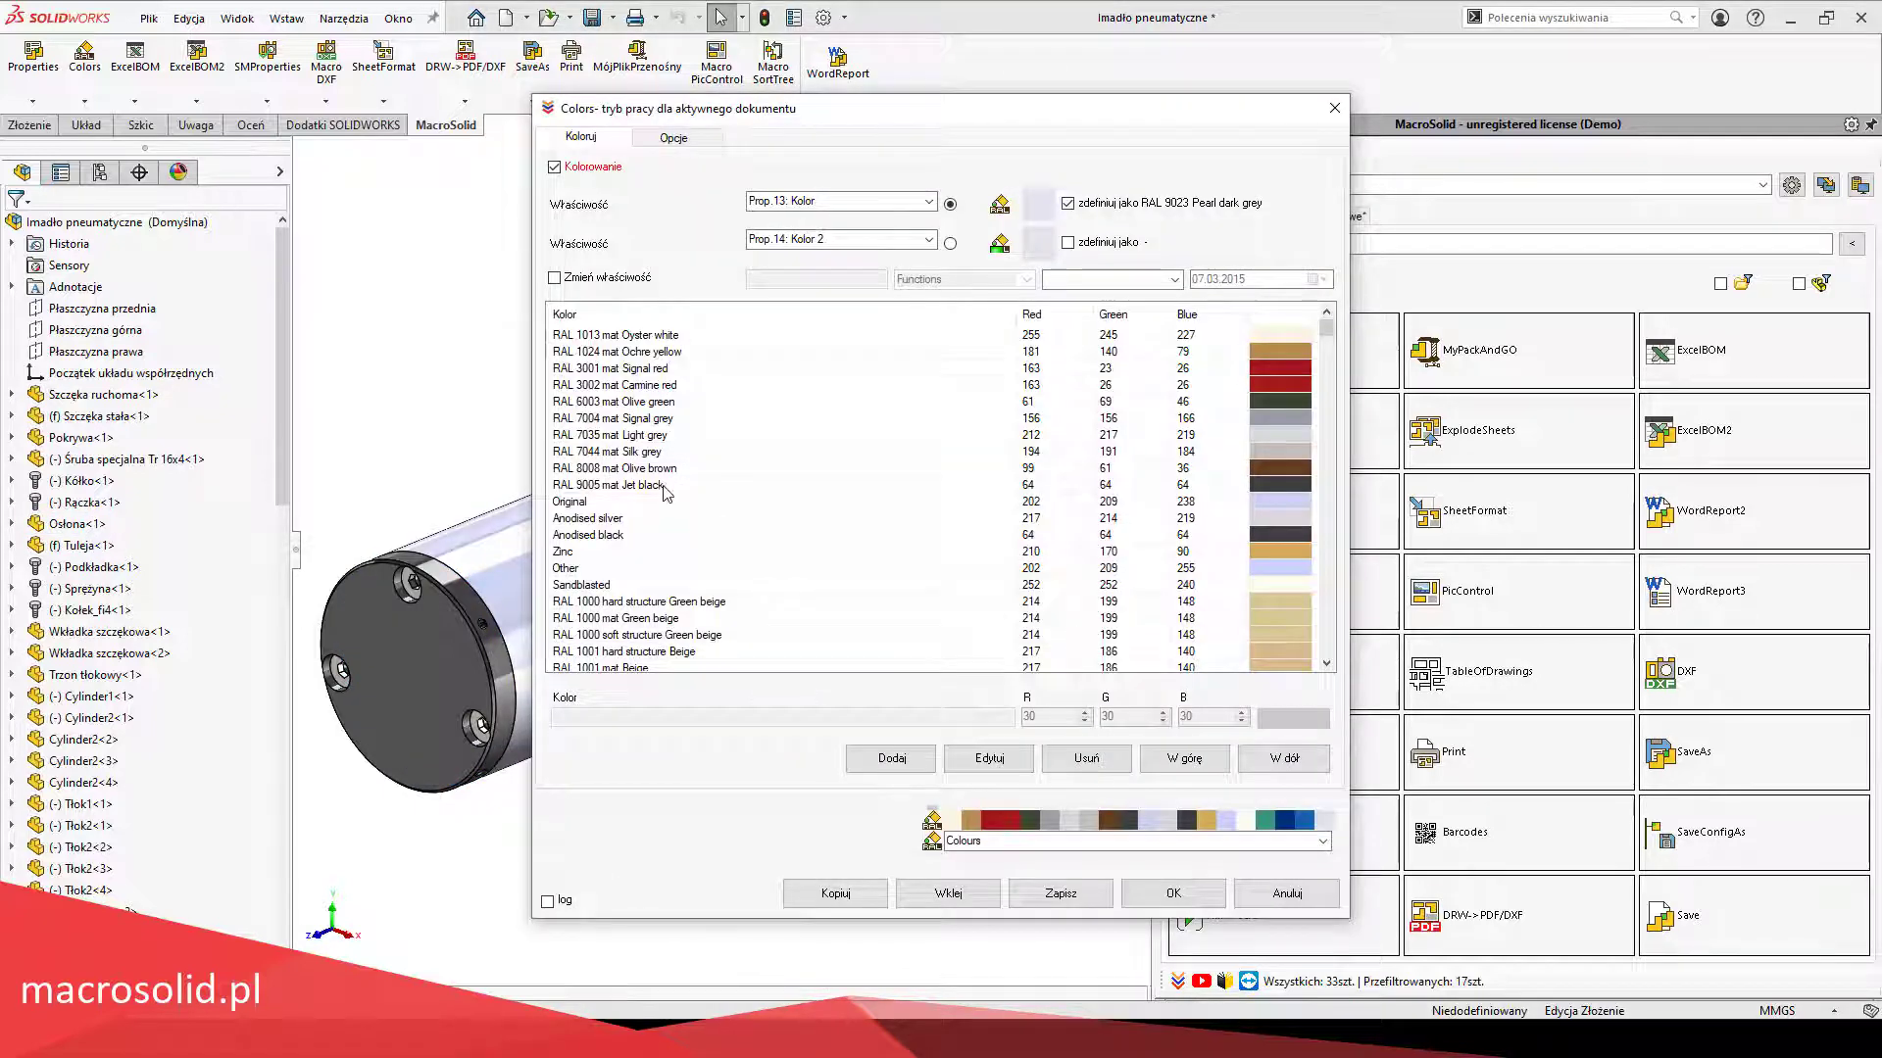
{"action": "left_click", "coordinate": [663, 486]}
{"action": "left_click", "coordinate": [662, 501]}
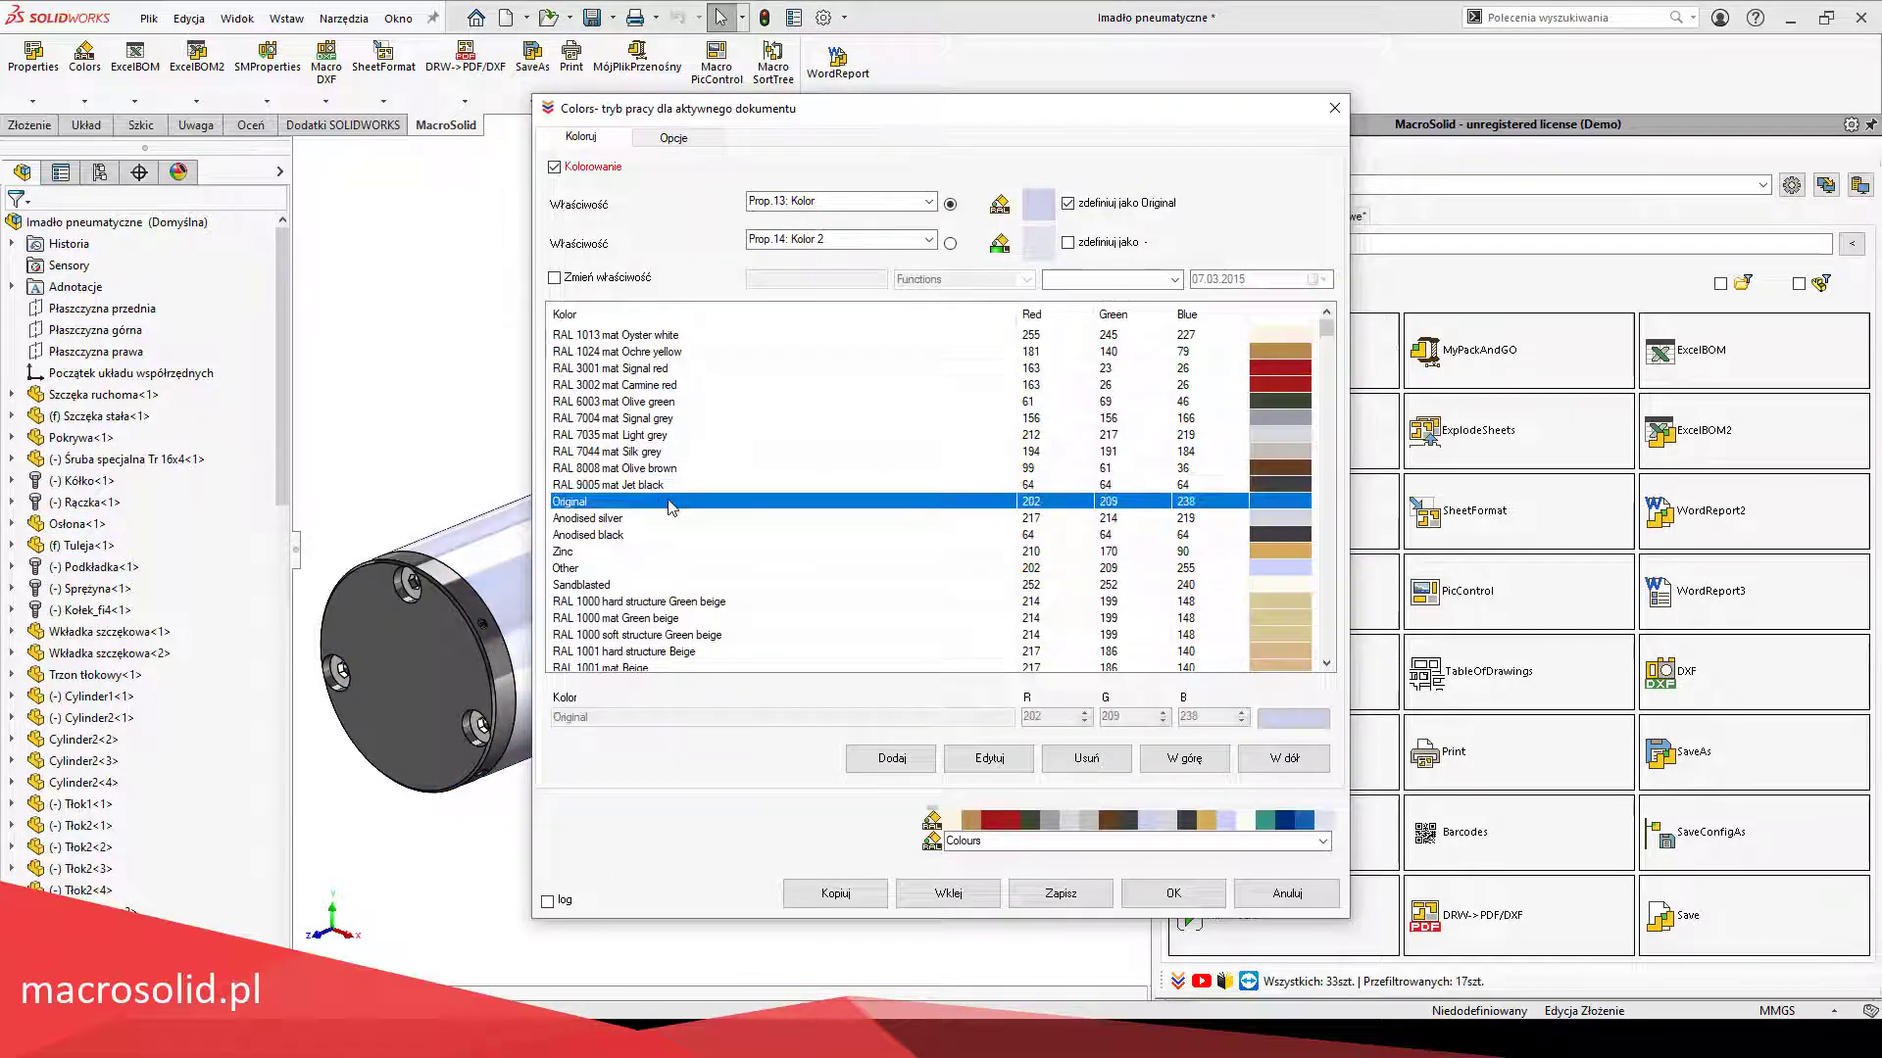
{"action": "left_click", "coordinate": [1171, 841]}
{"action": "left_click", "coordinate": [975, 605]}
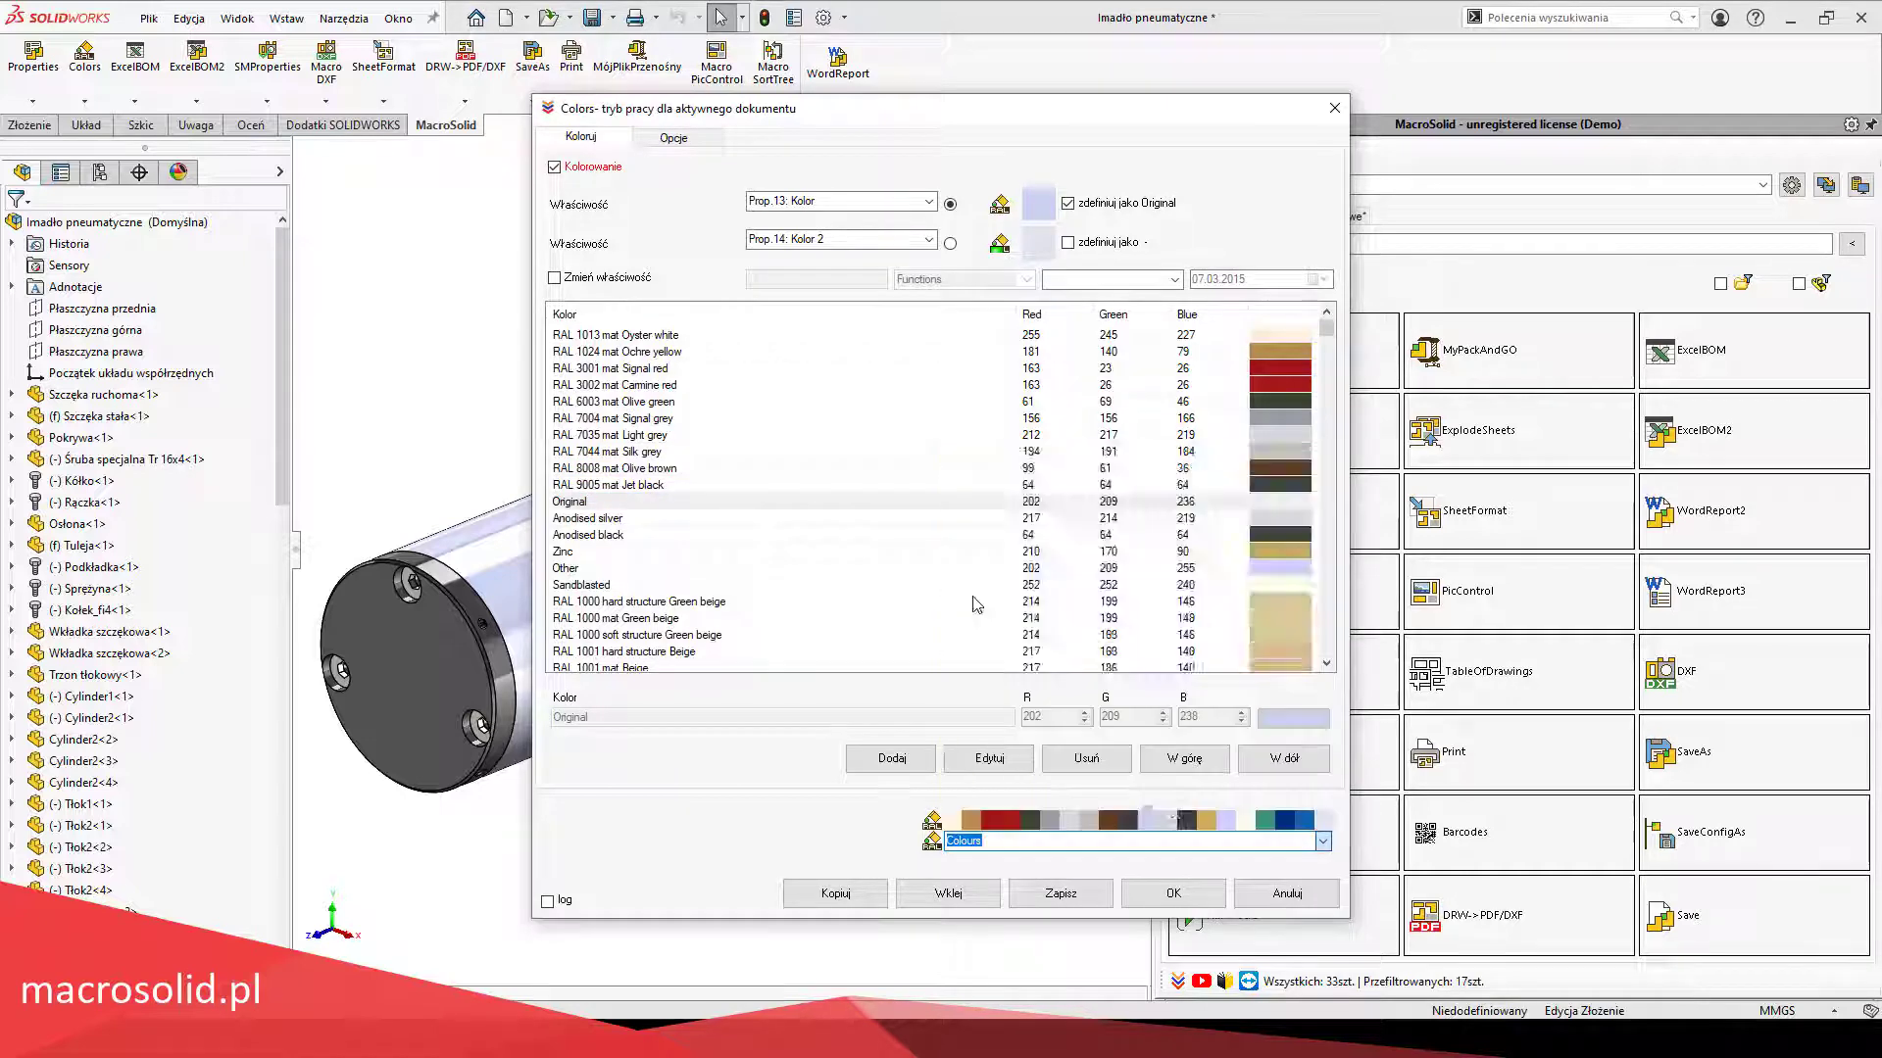
{"action": "left_click", "coordinate": [1144, 815]}
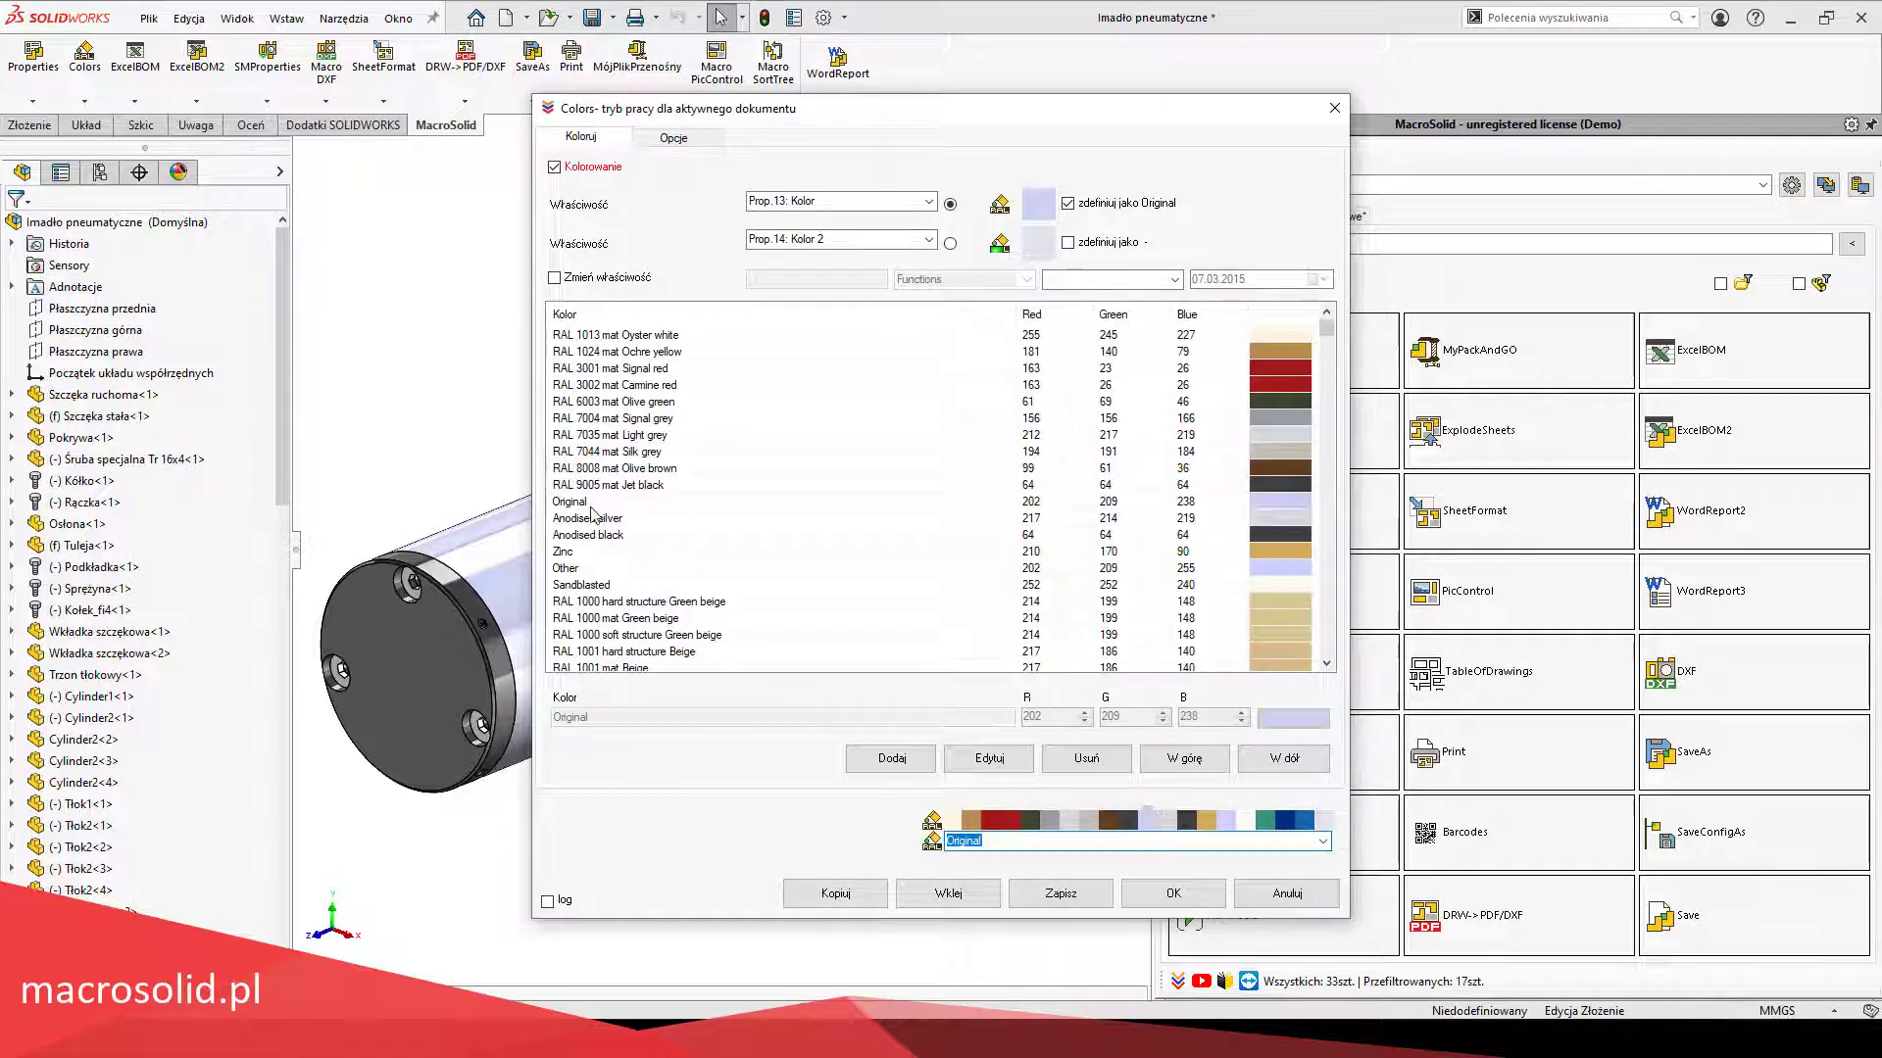
Step: Rename the Original entry in the colour list as NATURALNY and set its RGB values to 255, 255, 255
{"action": "left_click", "coordinate": [591, 504]}
{"action": "left_click", "coordinate": [989, 758]}
{"action": "type", "text": "NATURALNY"}
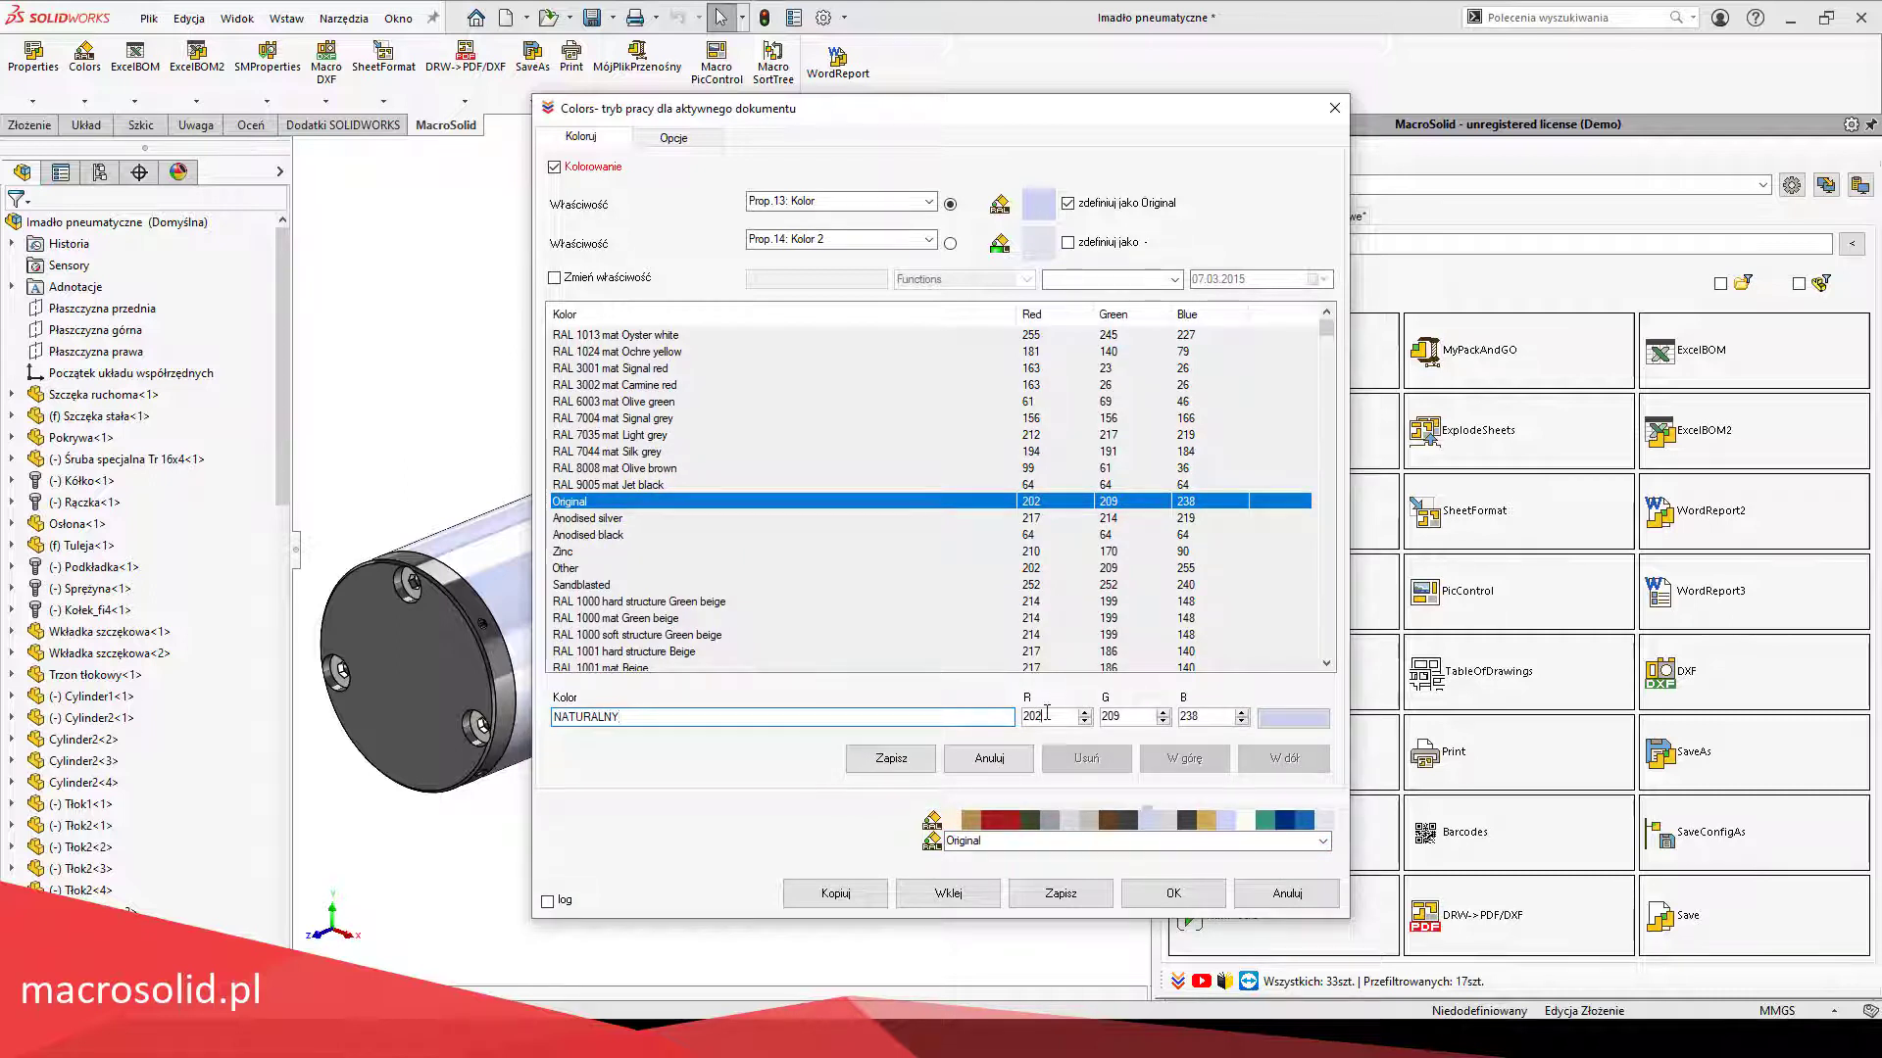
{"action": "key", "text": "Tab"}
{"action": "key", "text": "Tab"}
{"action": "type", "text": "25"}
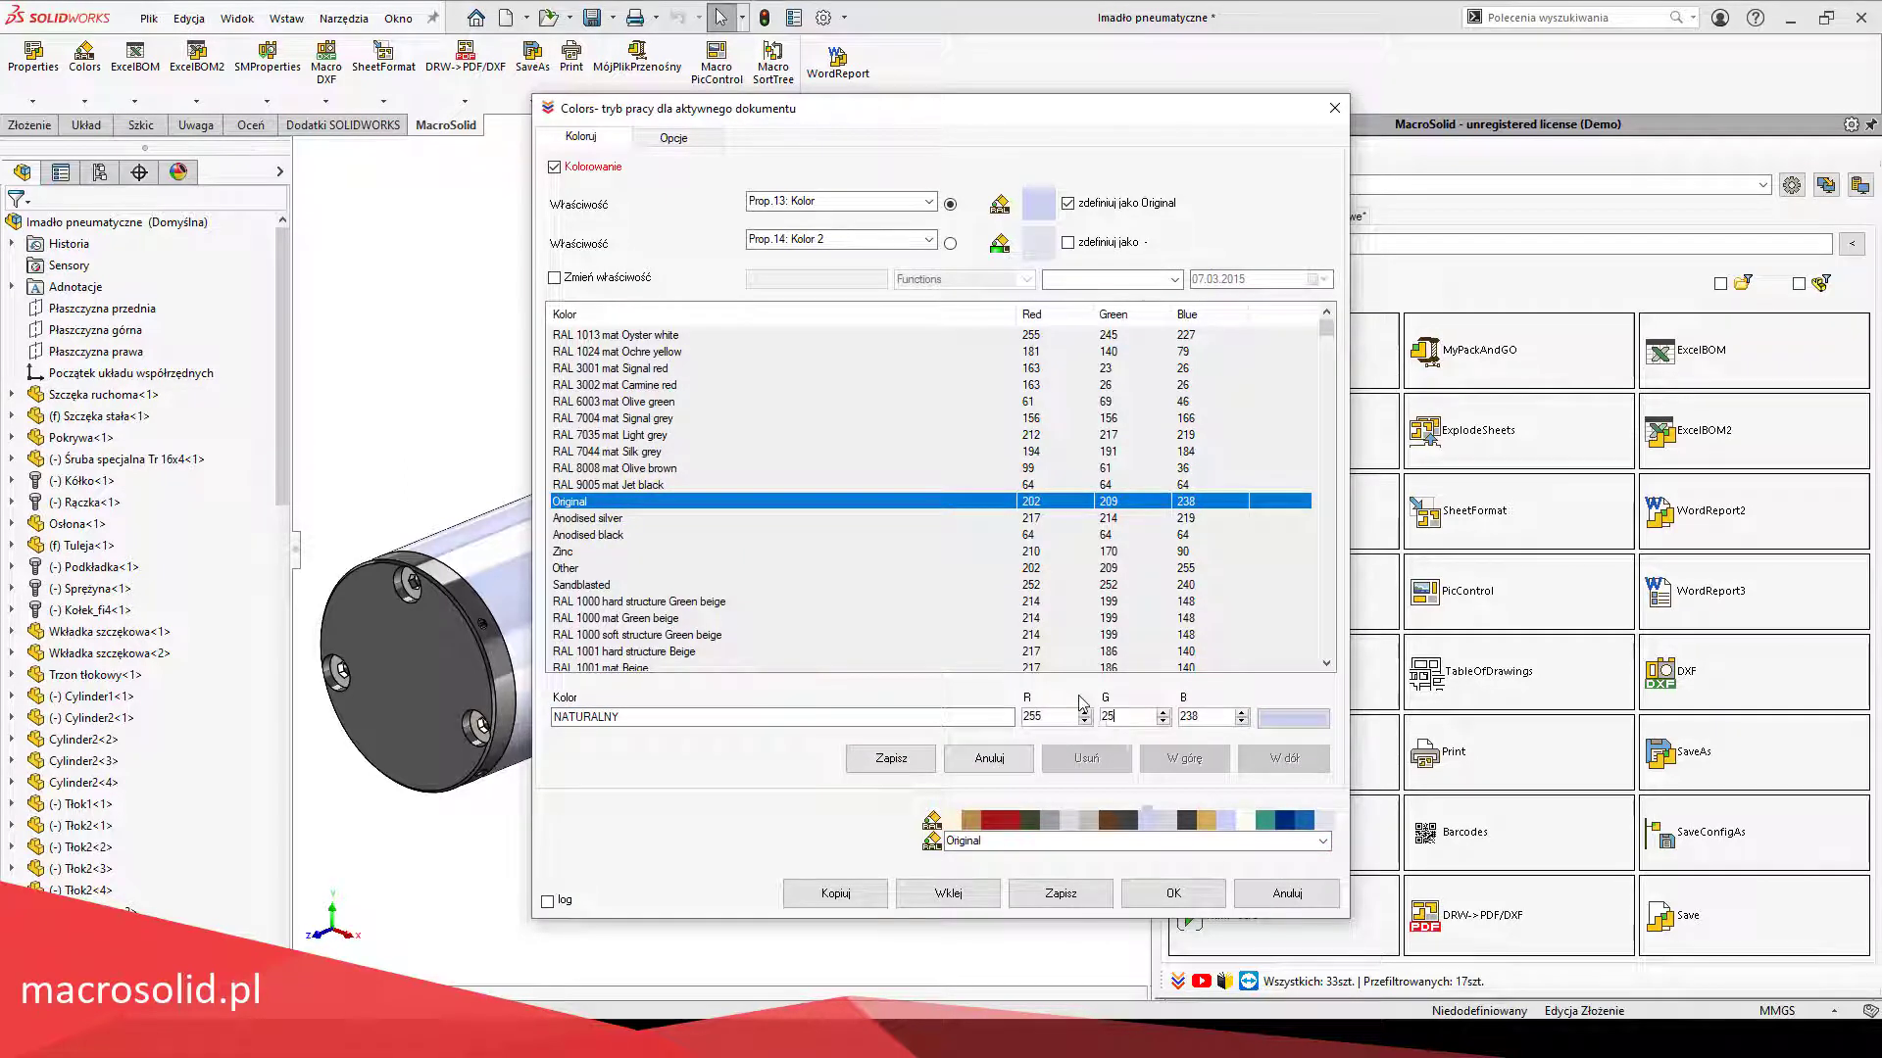
{"action": "double_click", "coordinate": [1189, 716]}
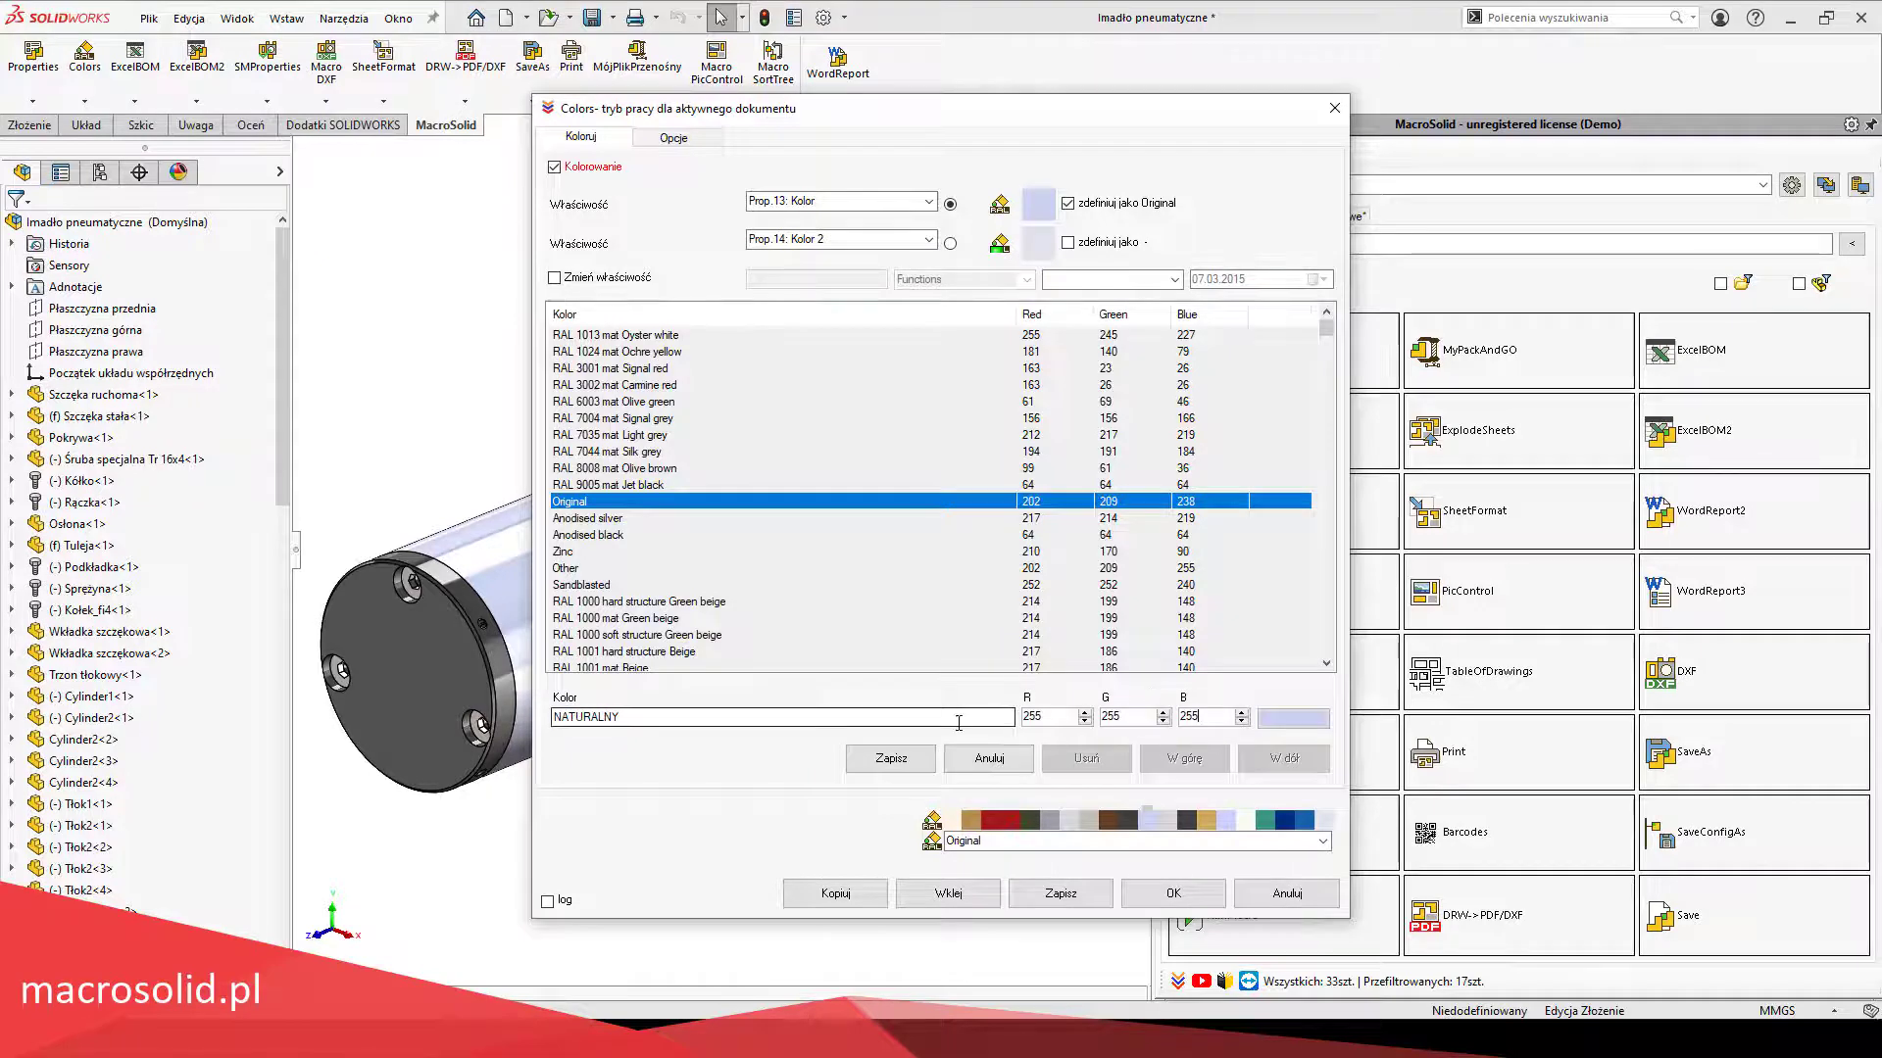
{"action": "left_click", "coordinate": [911, 757]}
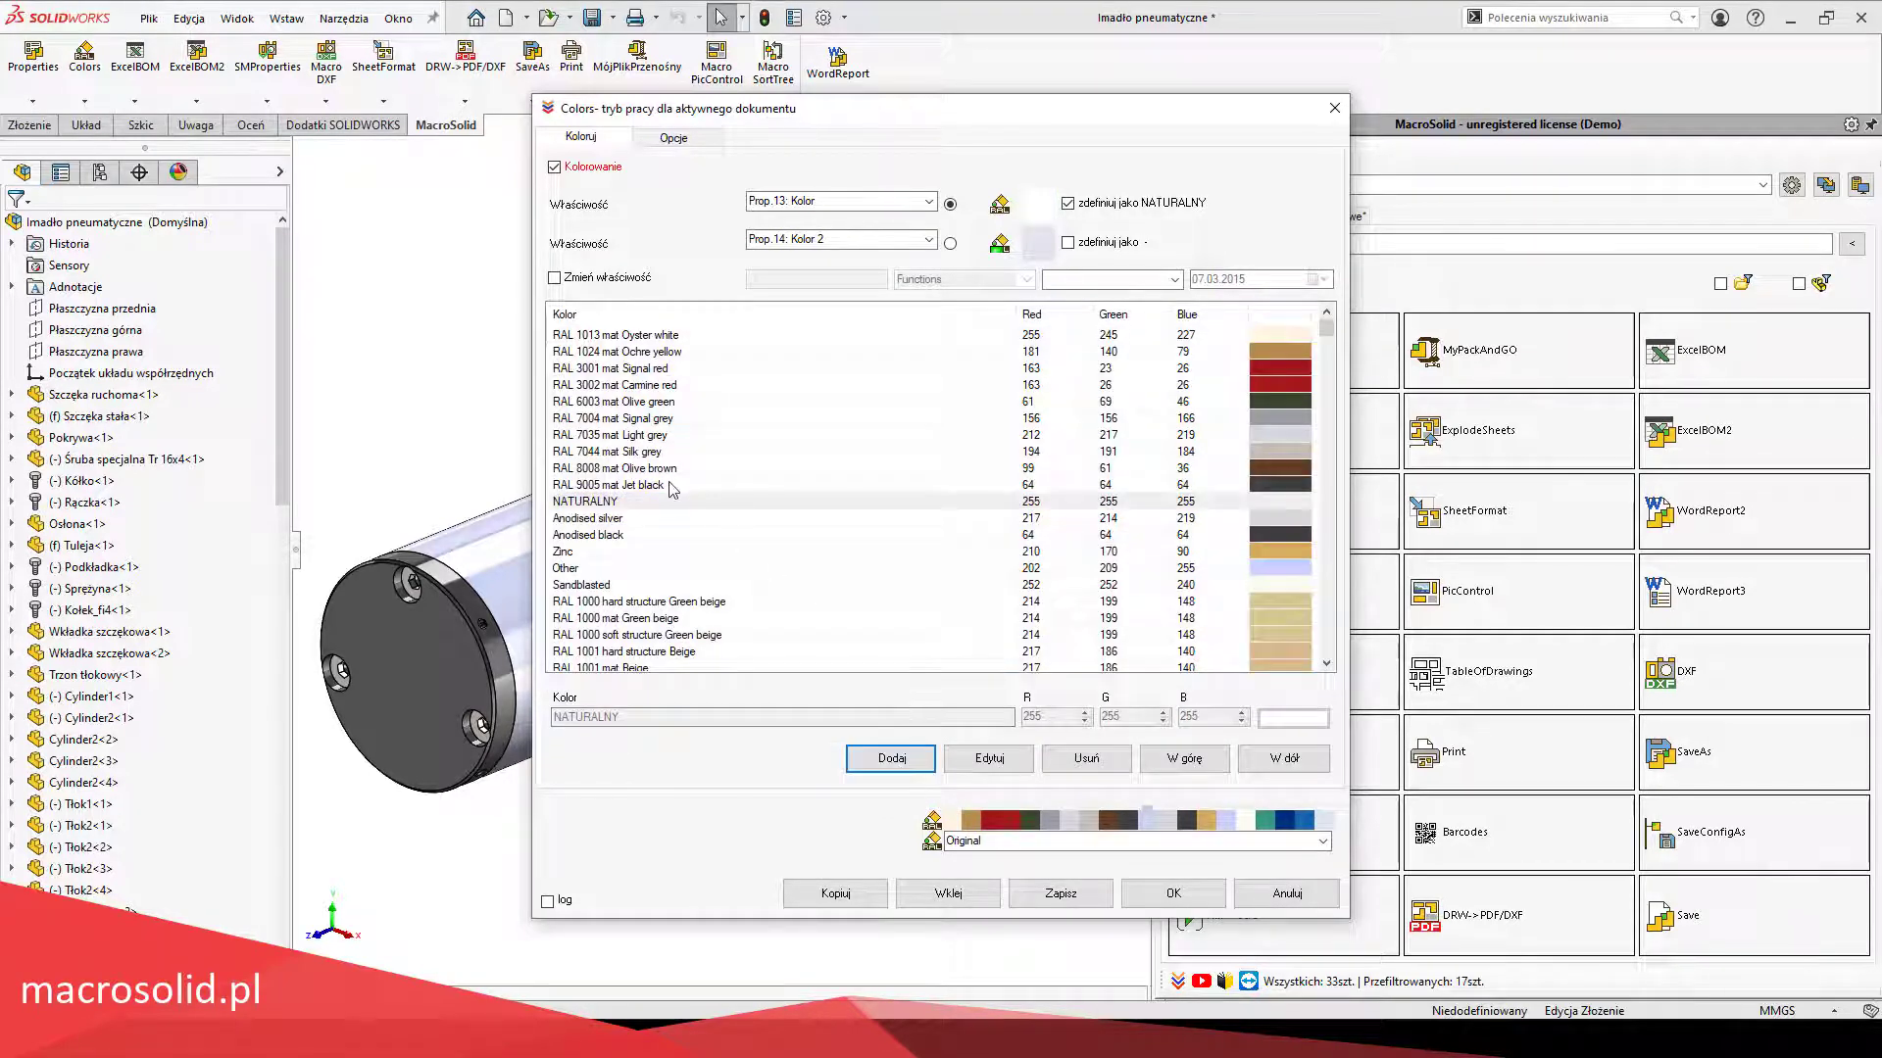
Step: Assign the NATURALNY entry to the Original quick-colour preset, rename the preset NATURALNY, save the Colors settings and close the dialog
{"action": "left_click", "coordinate": [672, 485]}
{"action": "left_click", "coordinate": [669, 502]}
{"action": "left_click", "coordinate": [1055, 843]}
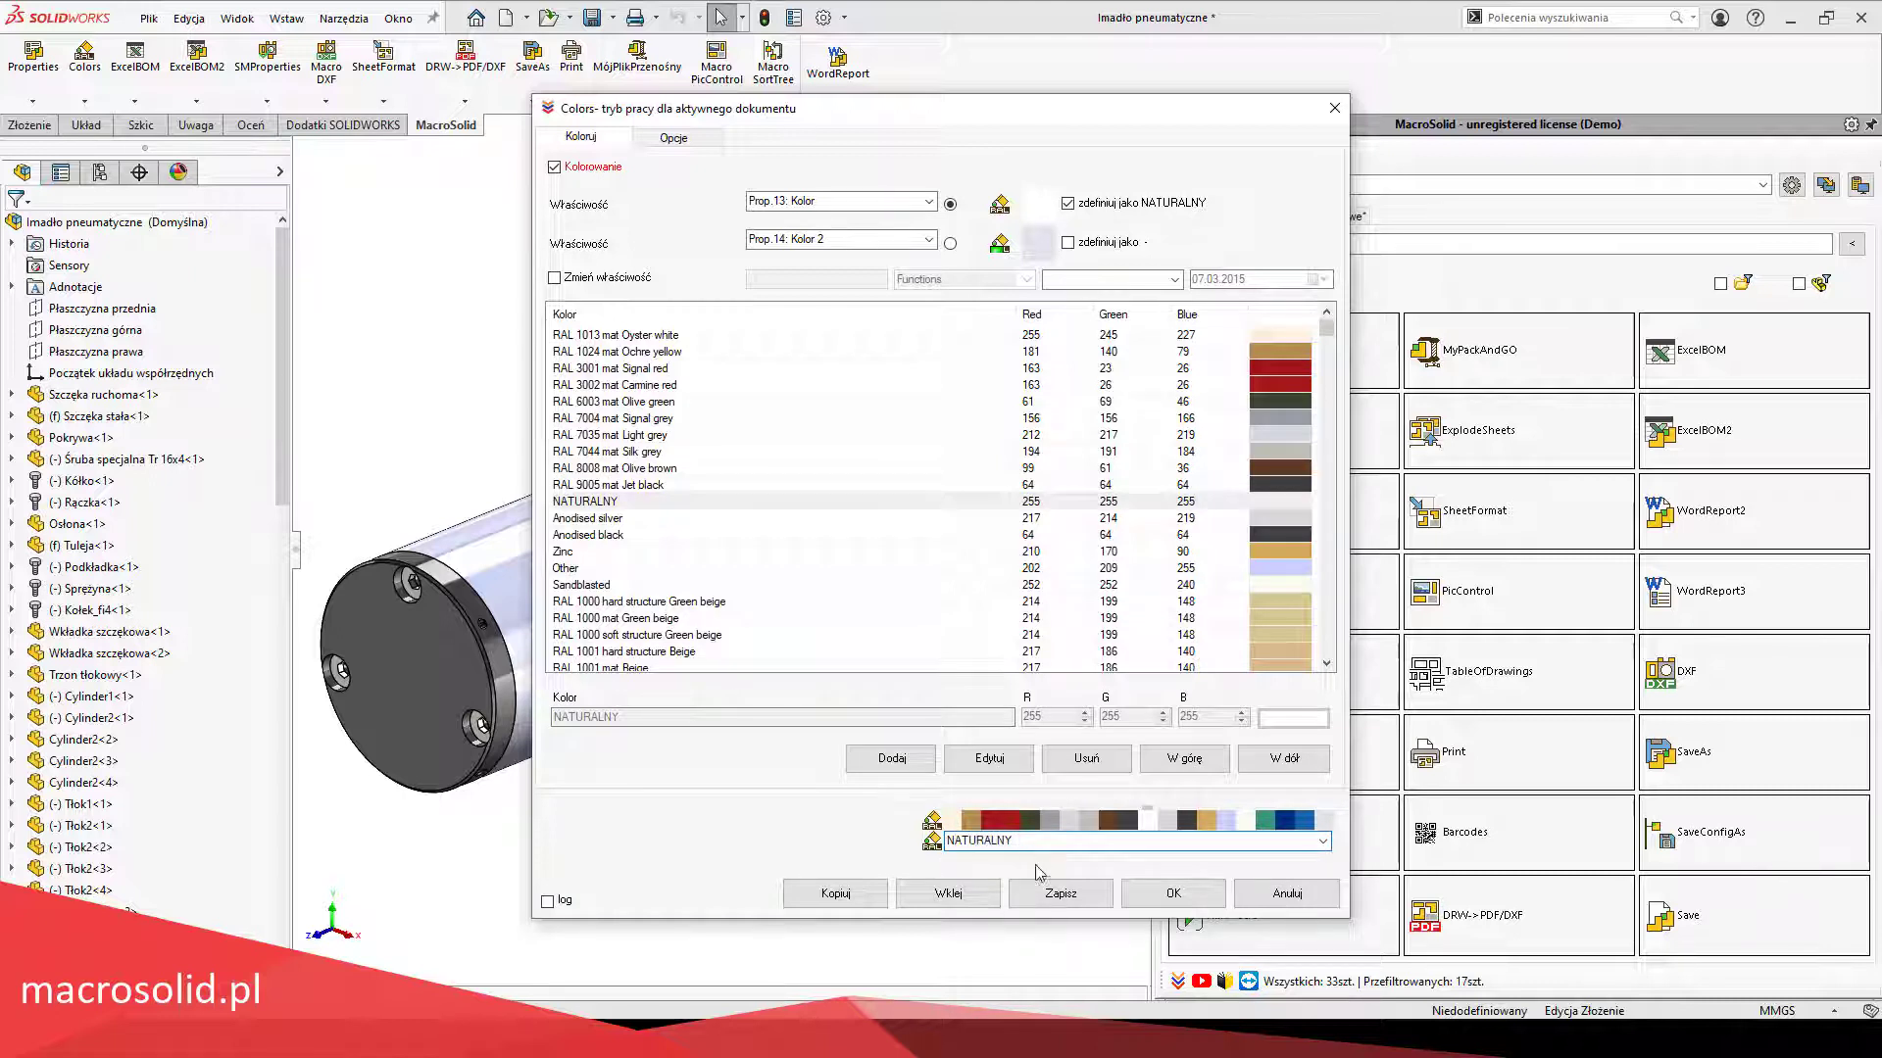
{"action": "left_click", "coordinate": [1074, 897]}
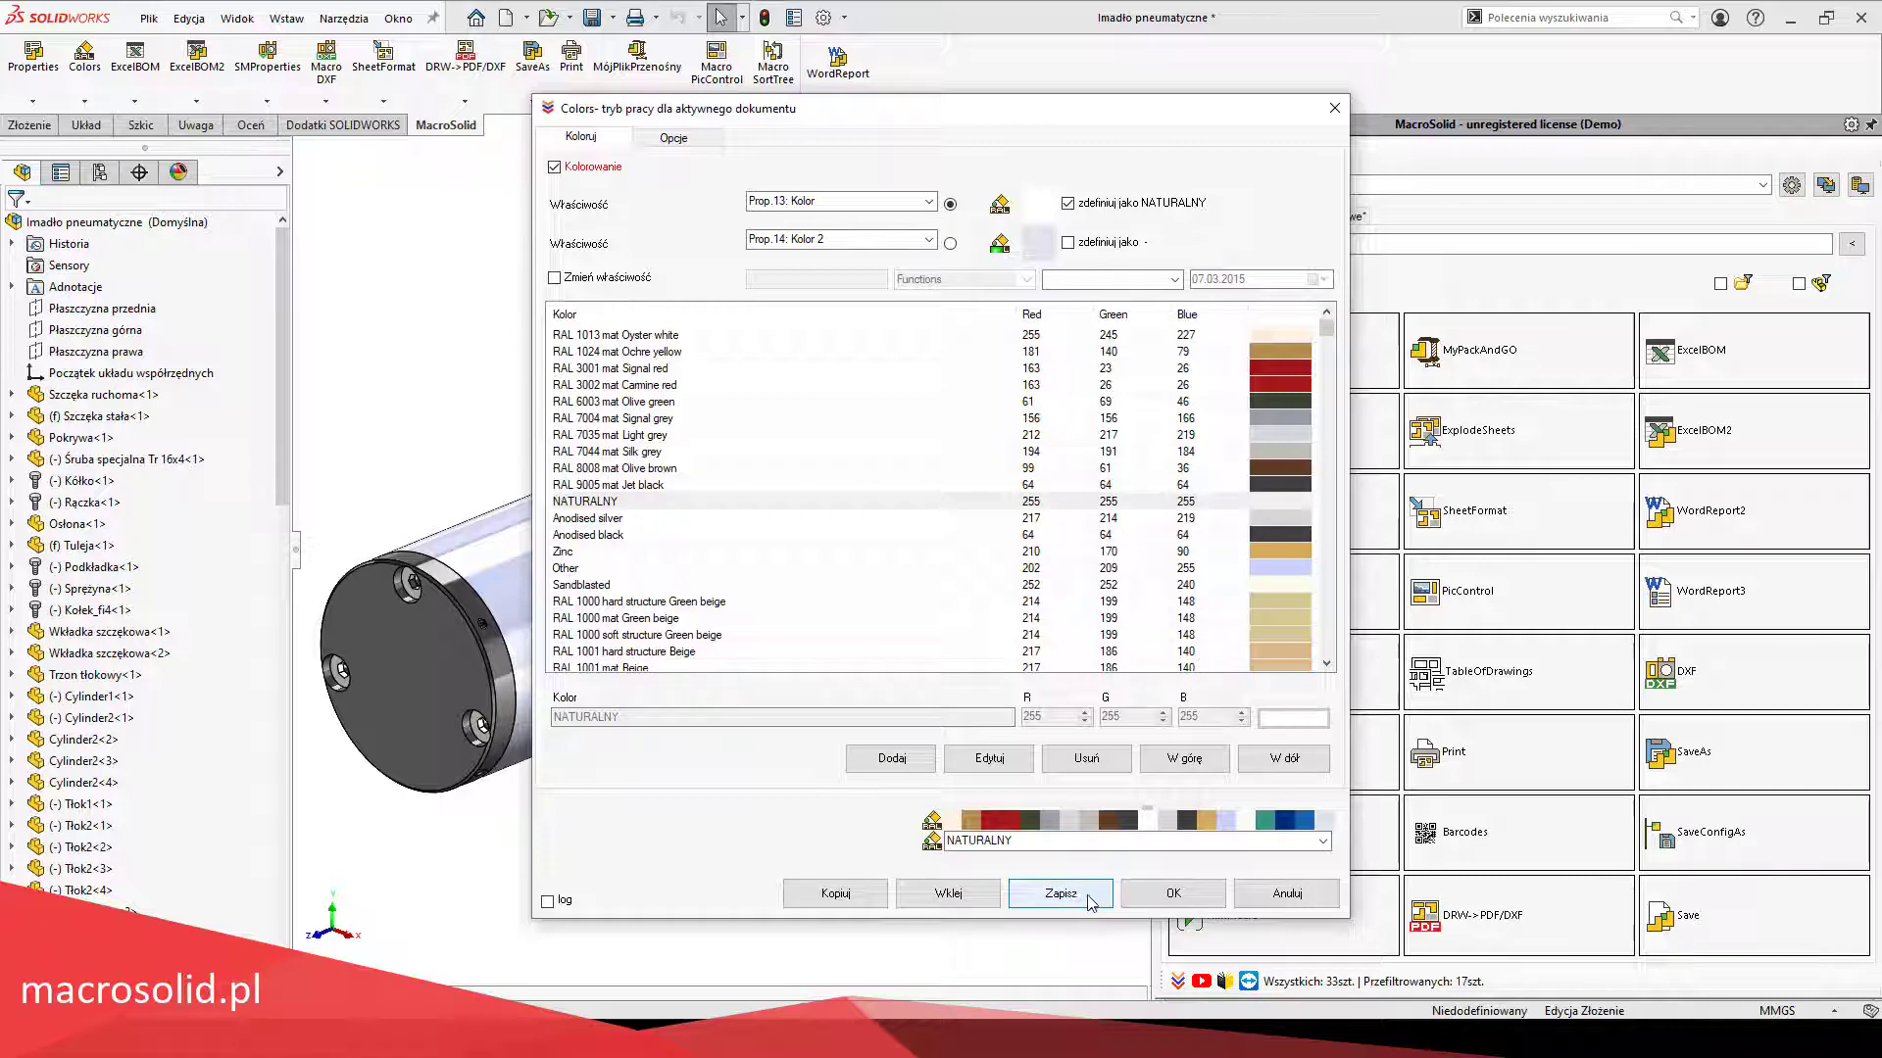
{"action": "left_click", "coordinate": [1285, 893]}
Step: Apply the NATURALNY quick colour to the Osłona component
{"action": "left_click", "coordinate": [583, 515]}
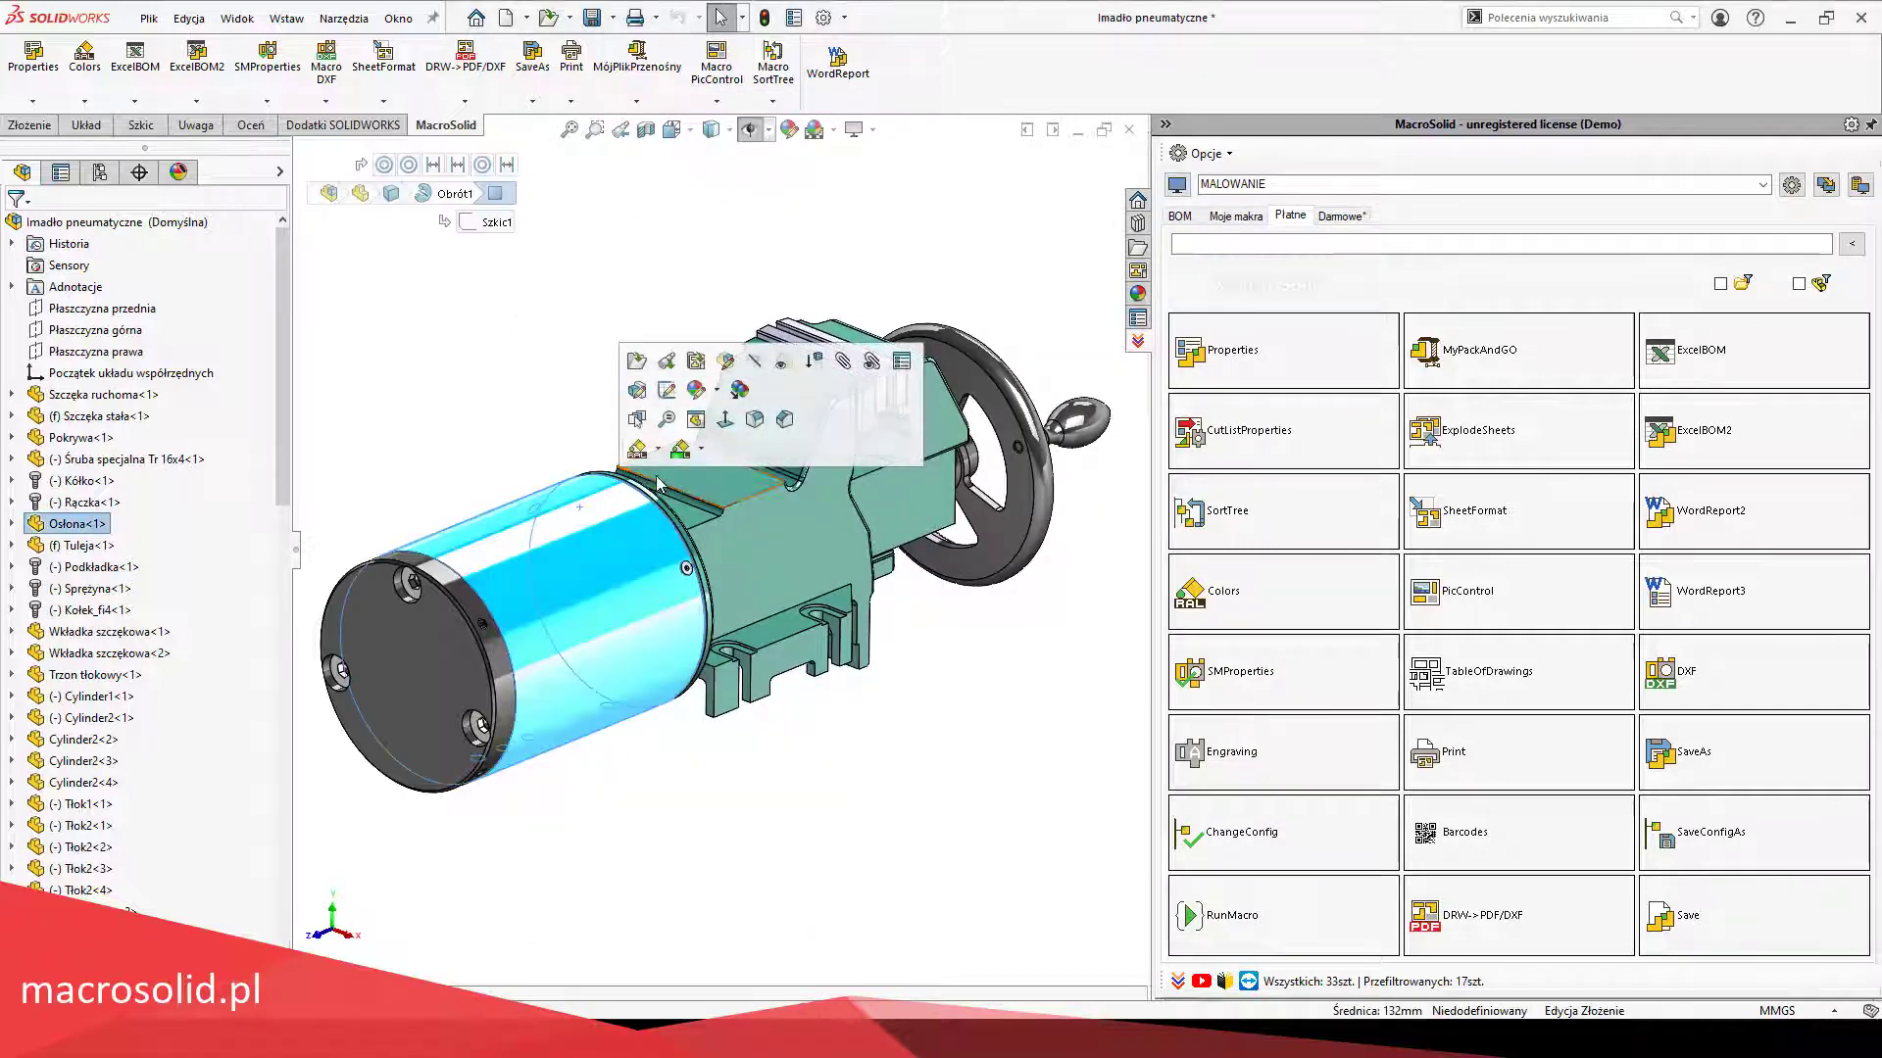
{"action": "left_click", "coordinate": [657, 448]}
{"action": "left_click", "coordinate": [691, 714]}
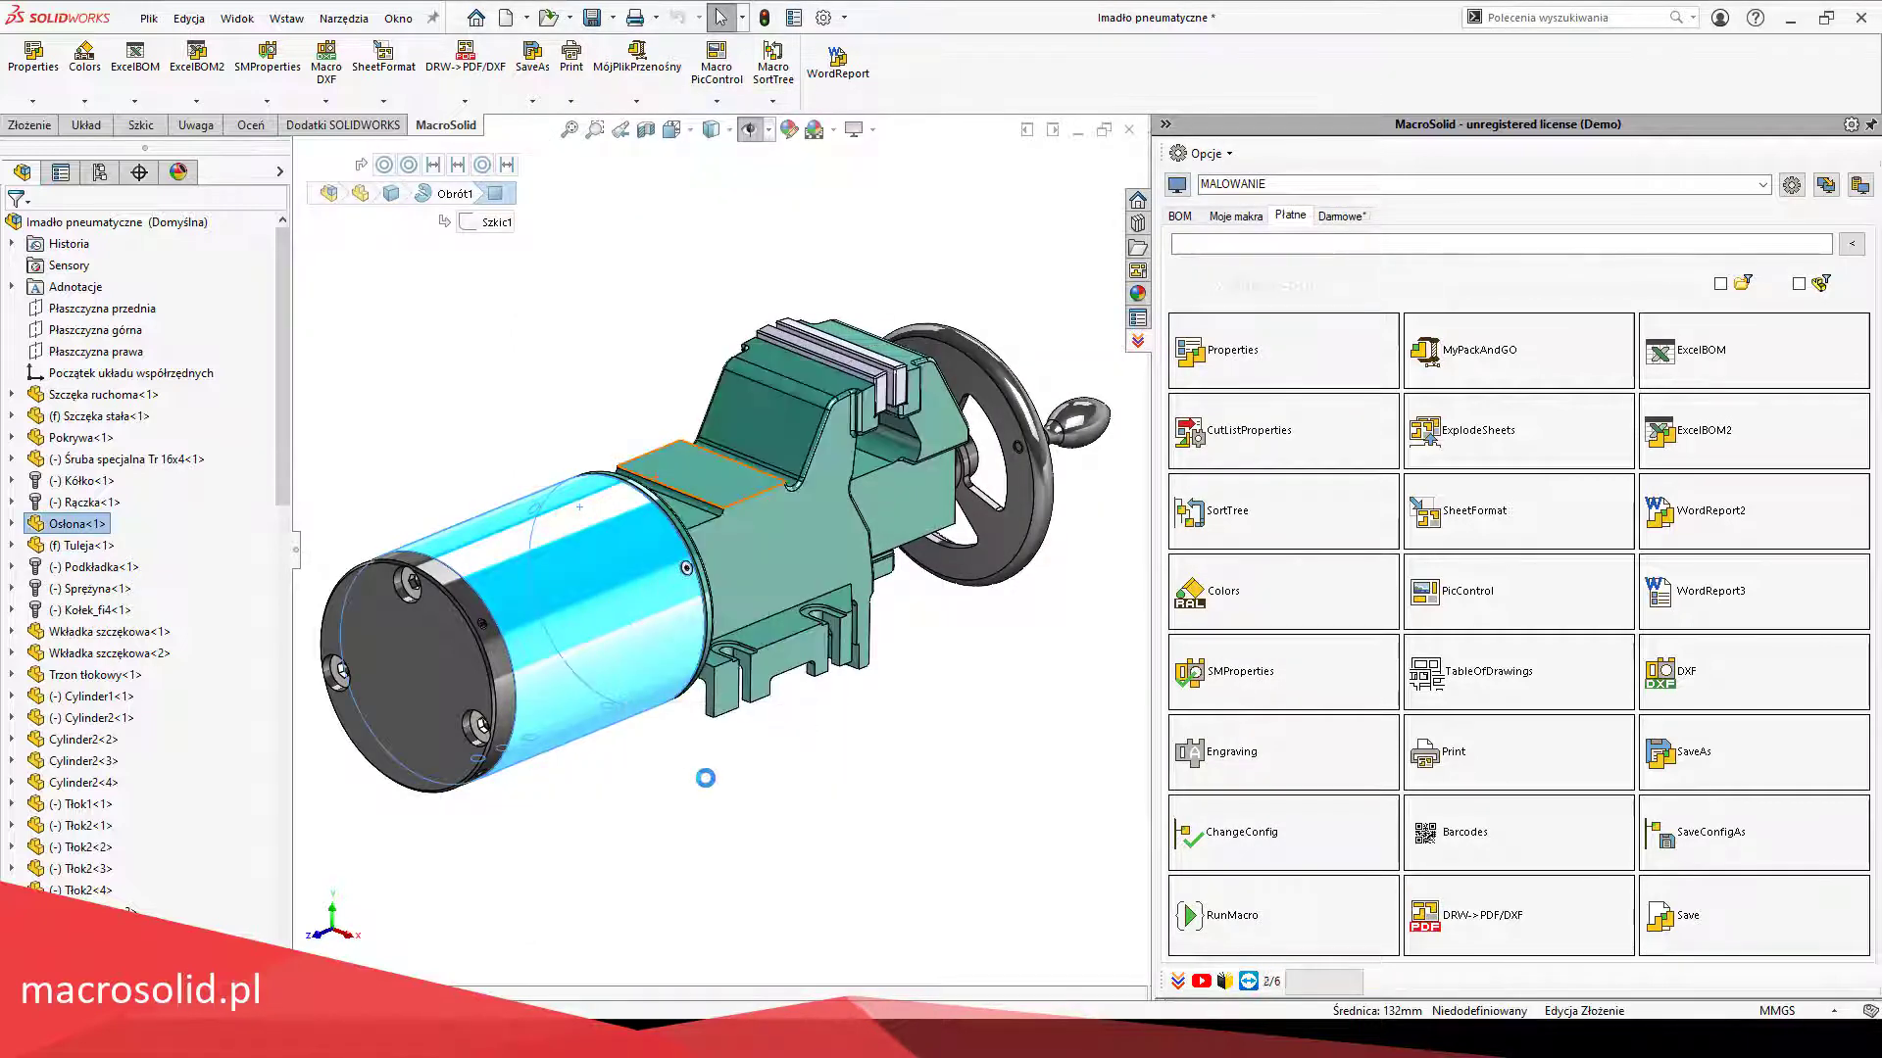
Step: Open the Osłona part, check its custom and configuration-specific file properties, and return to the assembly
{"action": "left_click", "coordinate": [644, 546]}
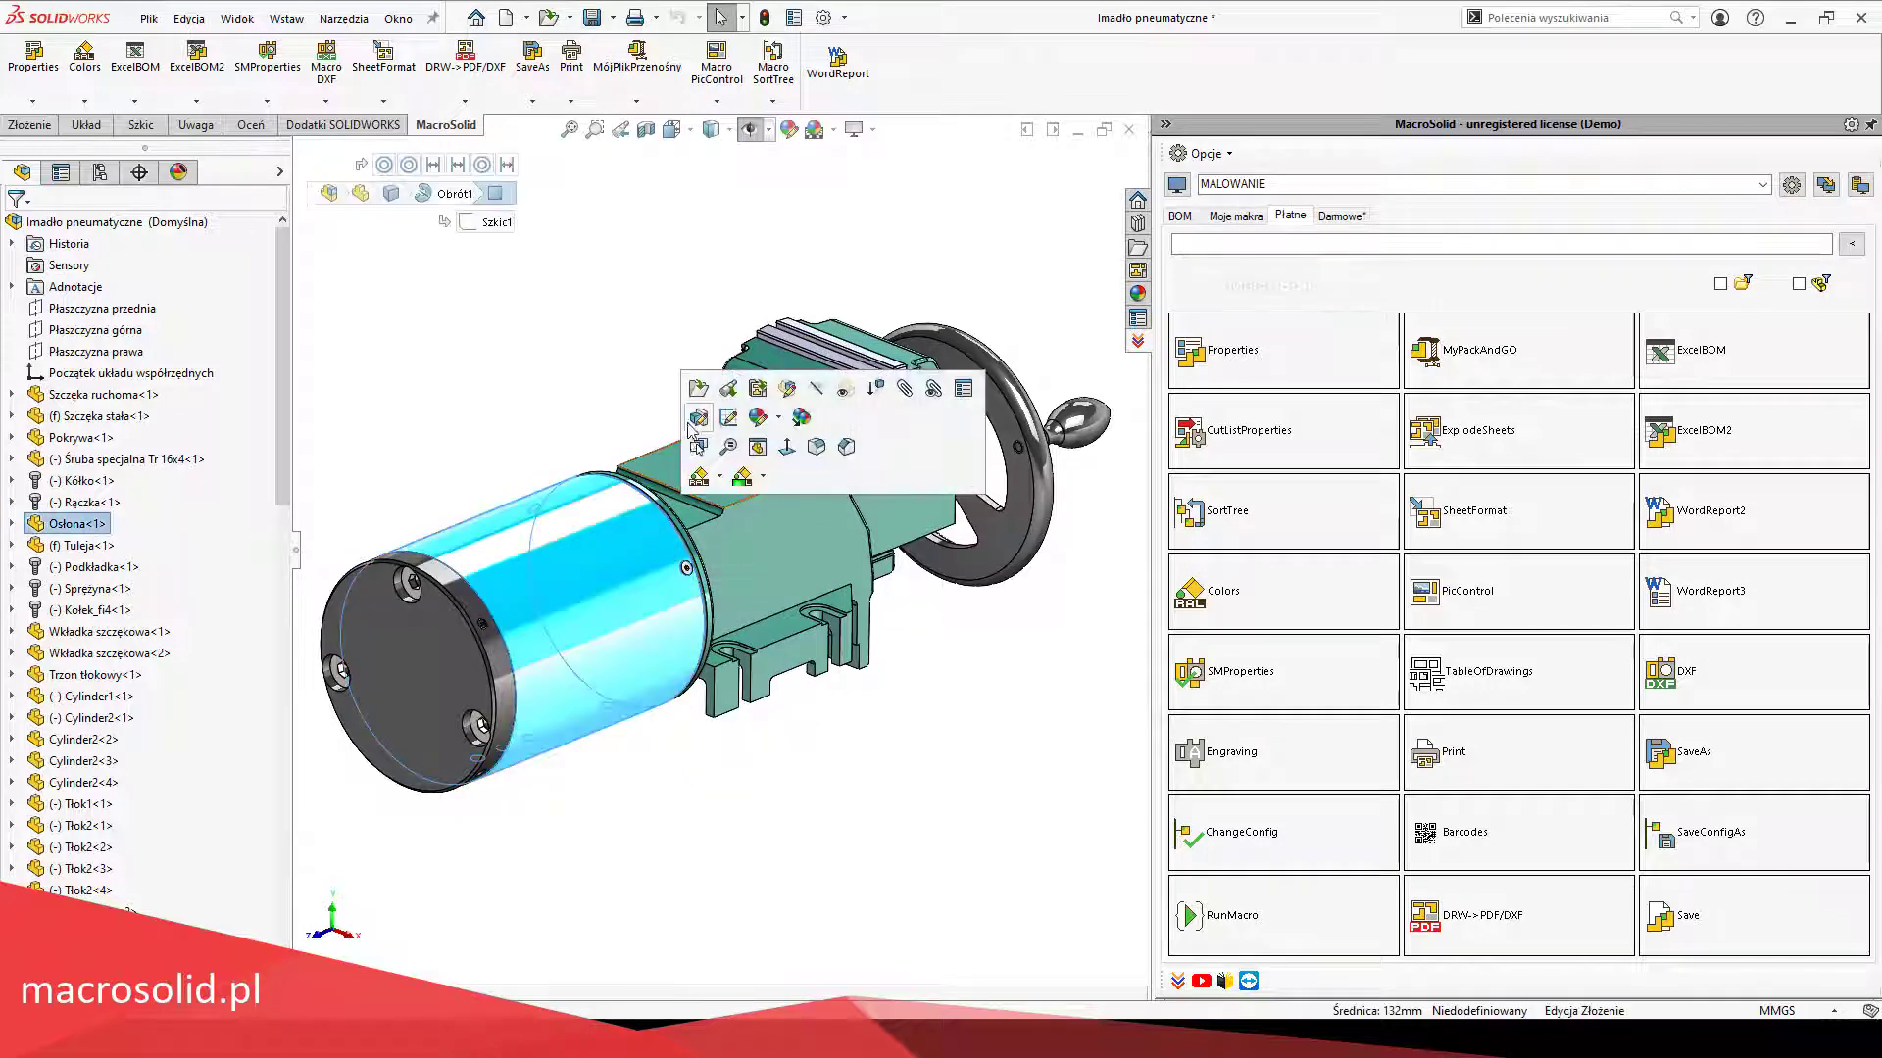
{"action": "left_click", "coordinate": [750, 390]}
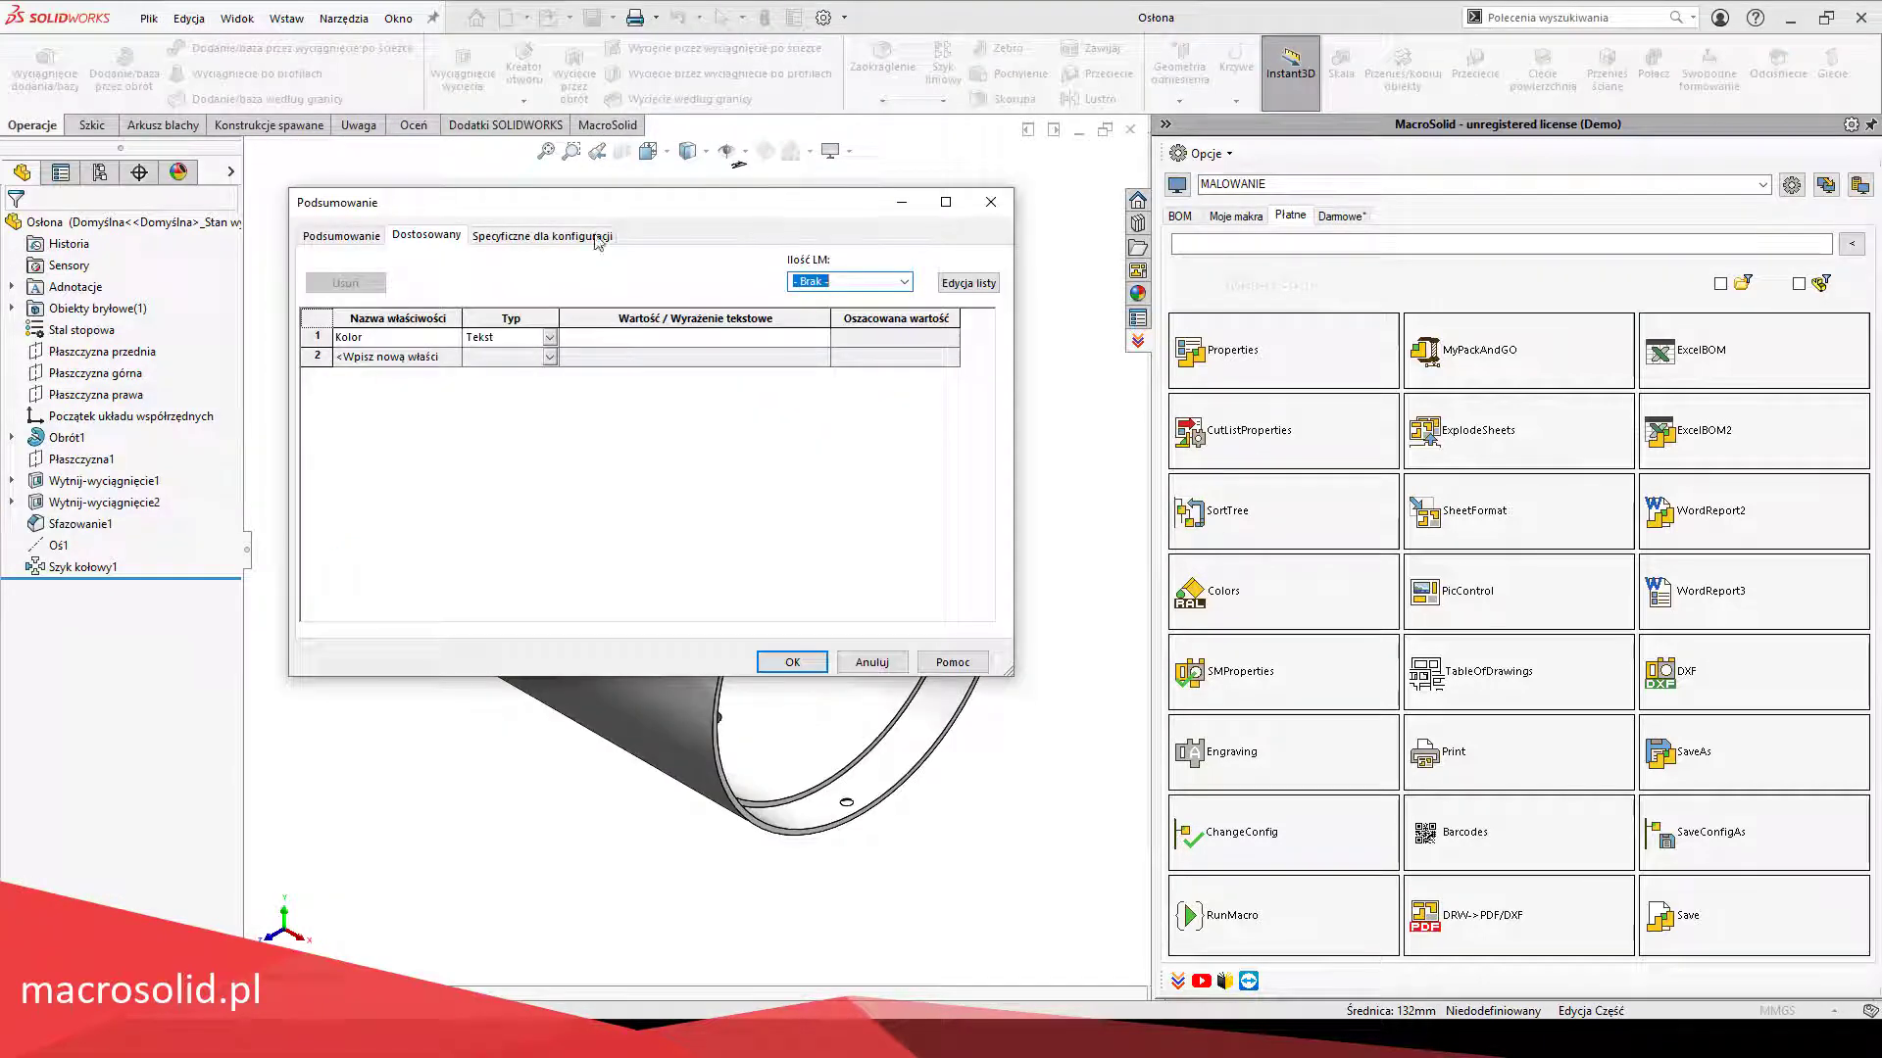
{"action": "left_click", "coordinate": [598, 240]}
{"action": "left_click", "coordinate": [792, 663]}
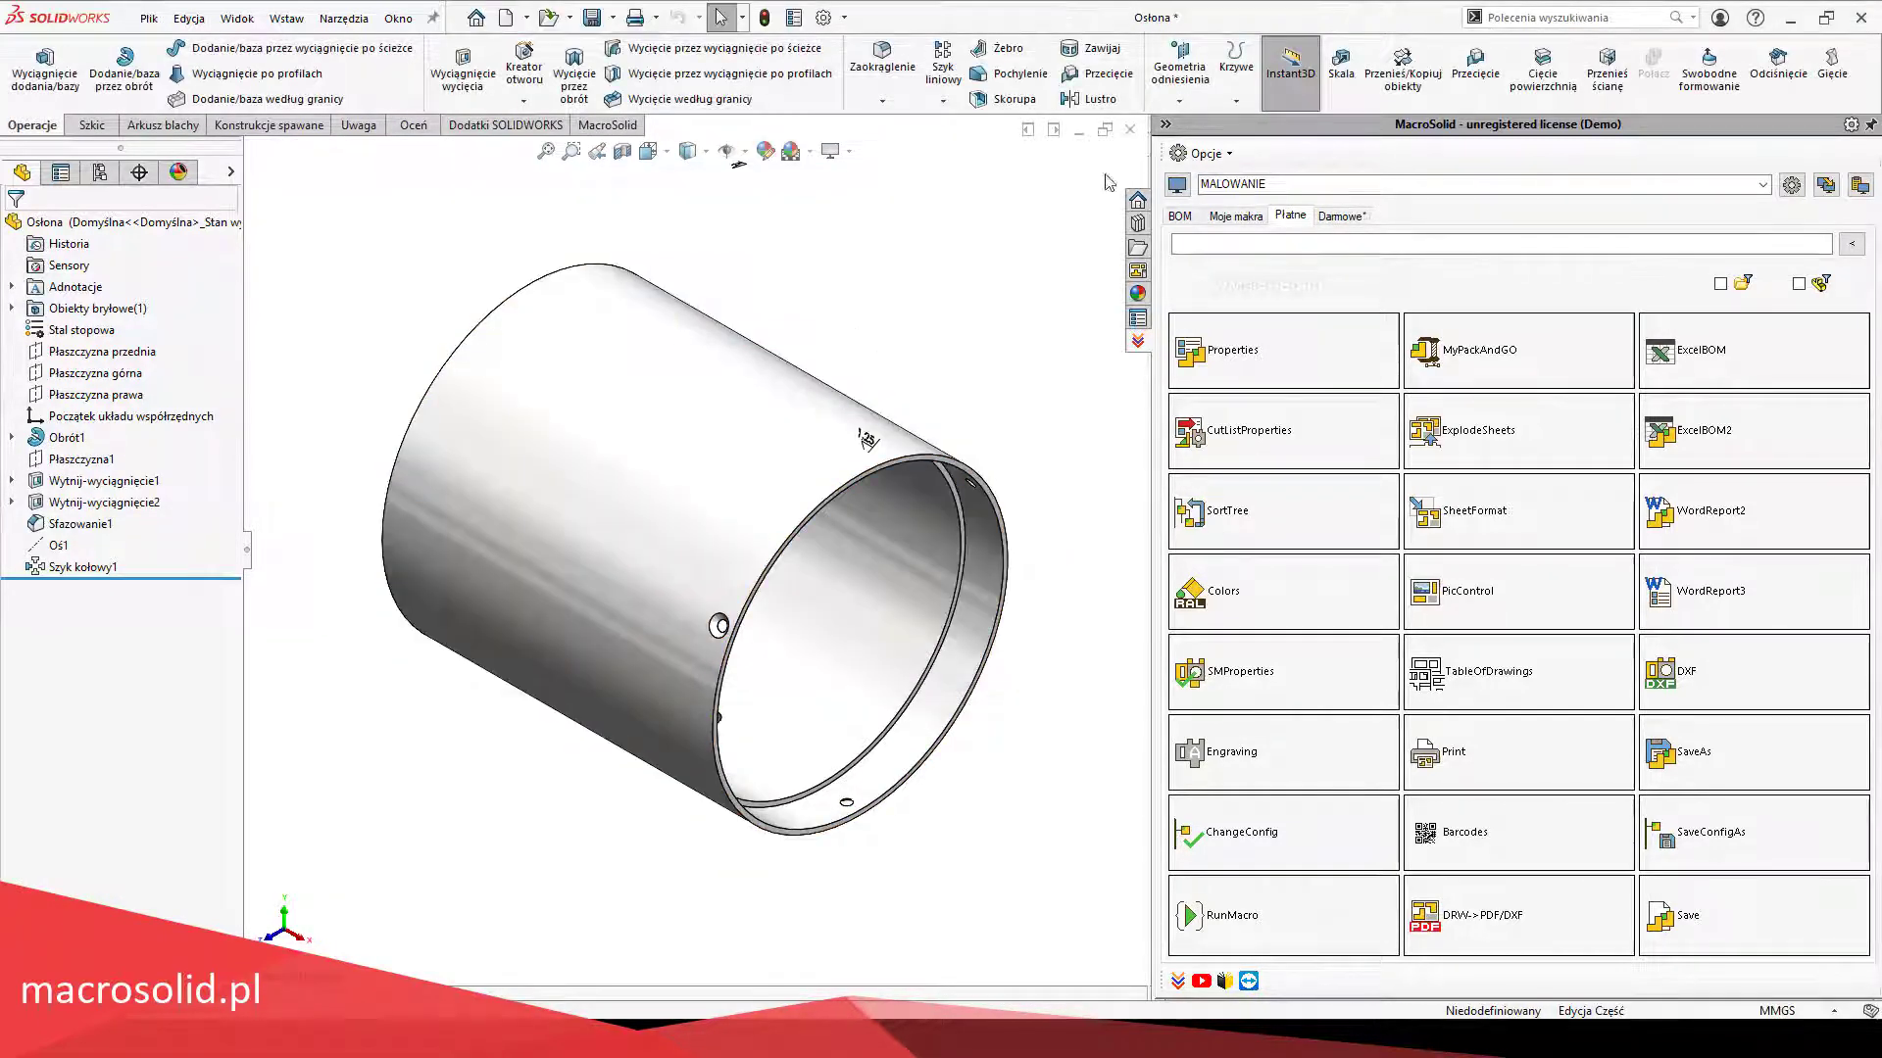
{"action": "left_click", "coordinate": [1130, 128]}
{"action": "left_click", "coordinate": [916, 518]}
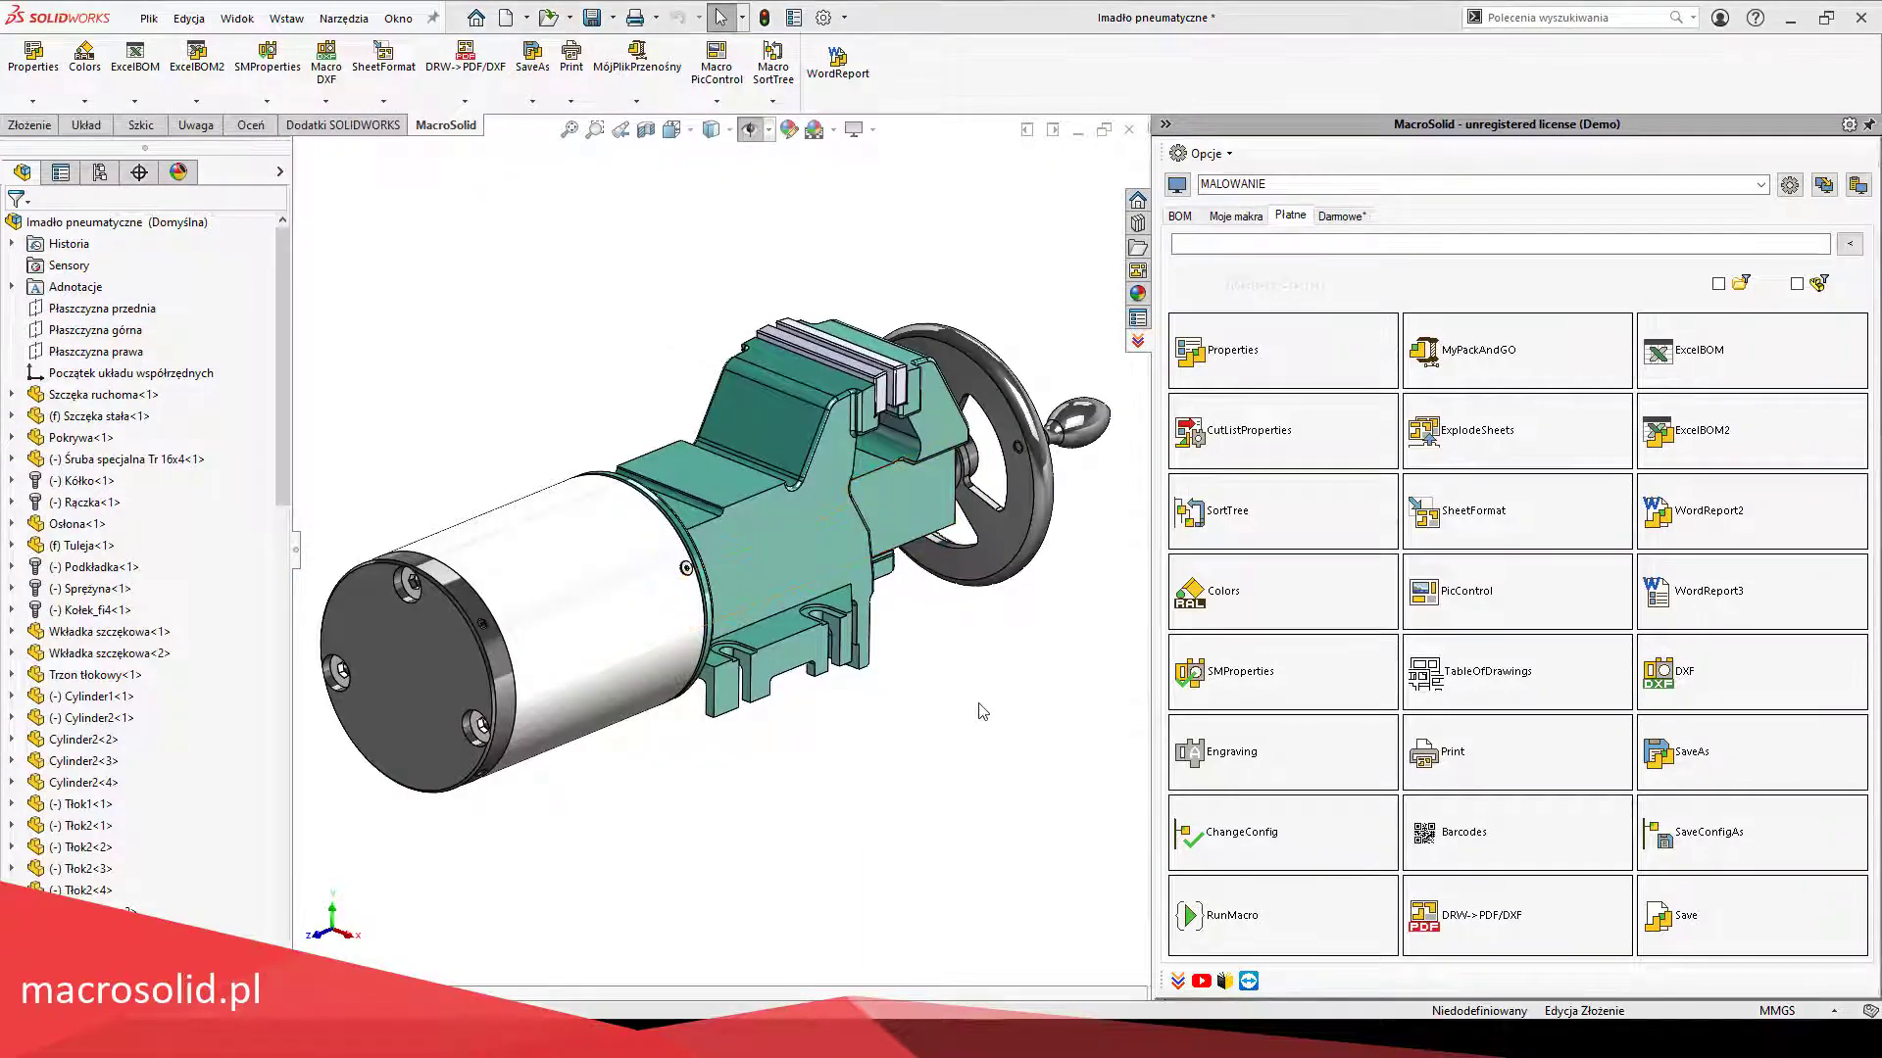
Step: Restart the Colors macro, select the RAL 5005 mat Singal blue quick-colour preset and assign the RAL 5005 mat Singal blue list colour to it
{"action": "left_click", "coordinate": [1256, 597]}
{"action": "left_click", "coordinate": [1323, 843]}
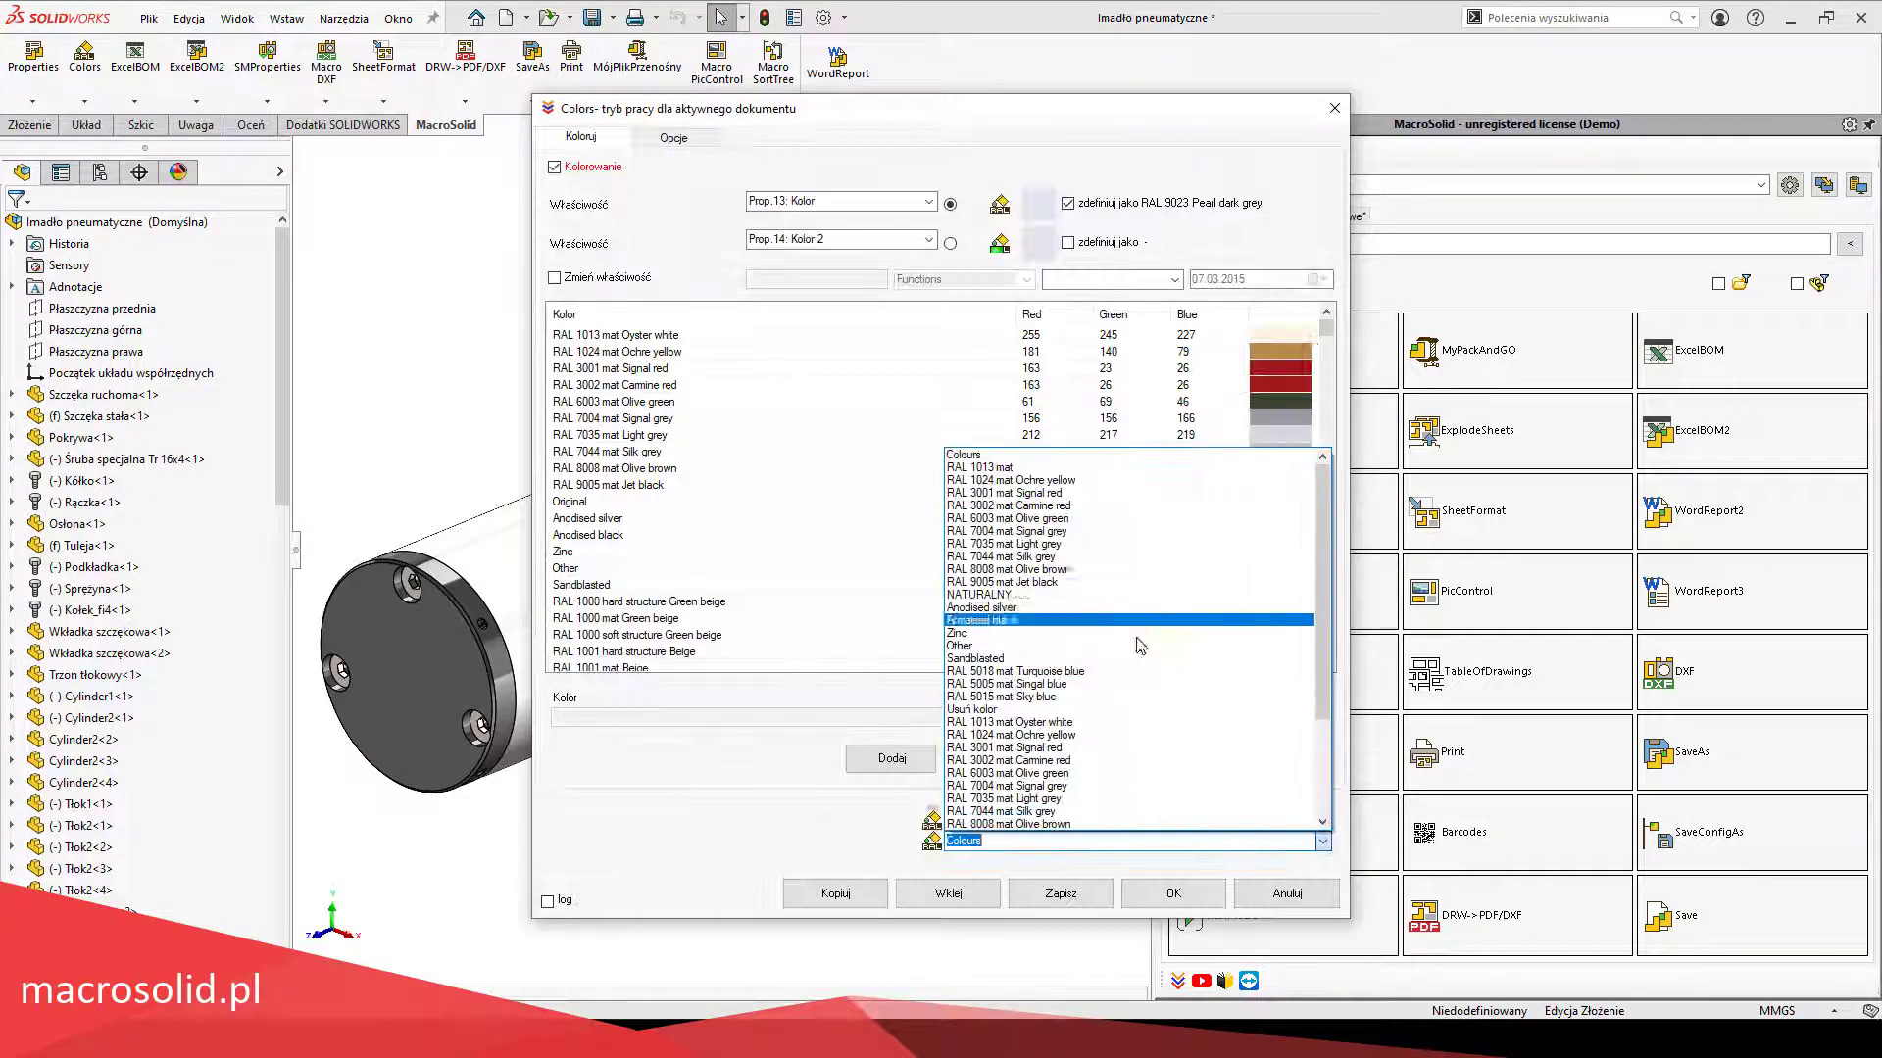
{"action": "left_click", "coordinate": [1037, 685]}
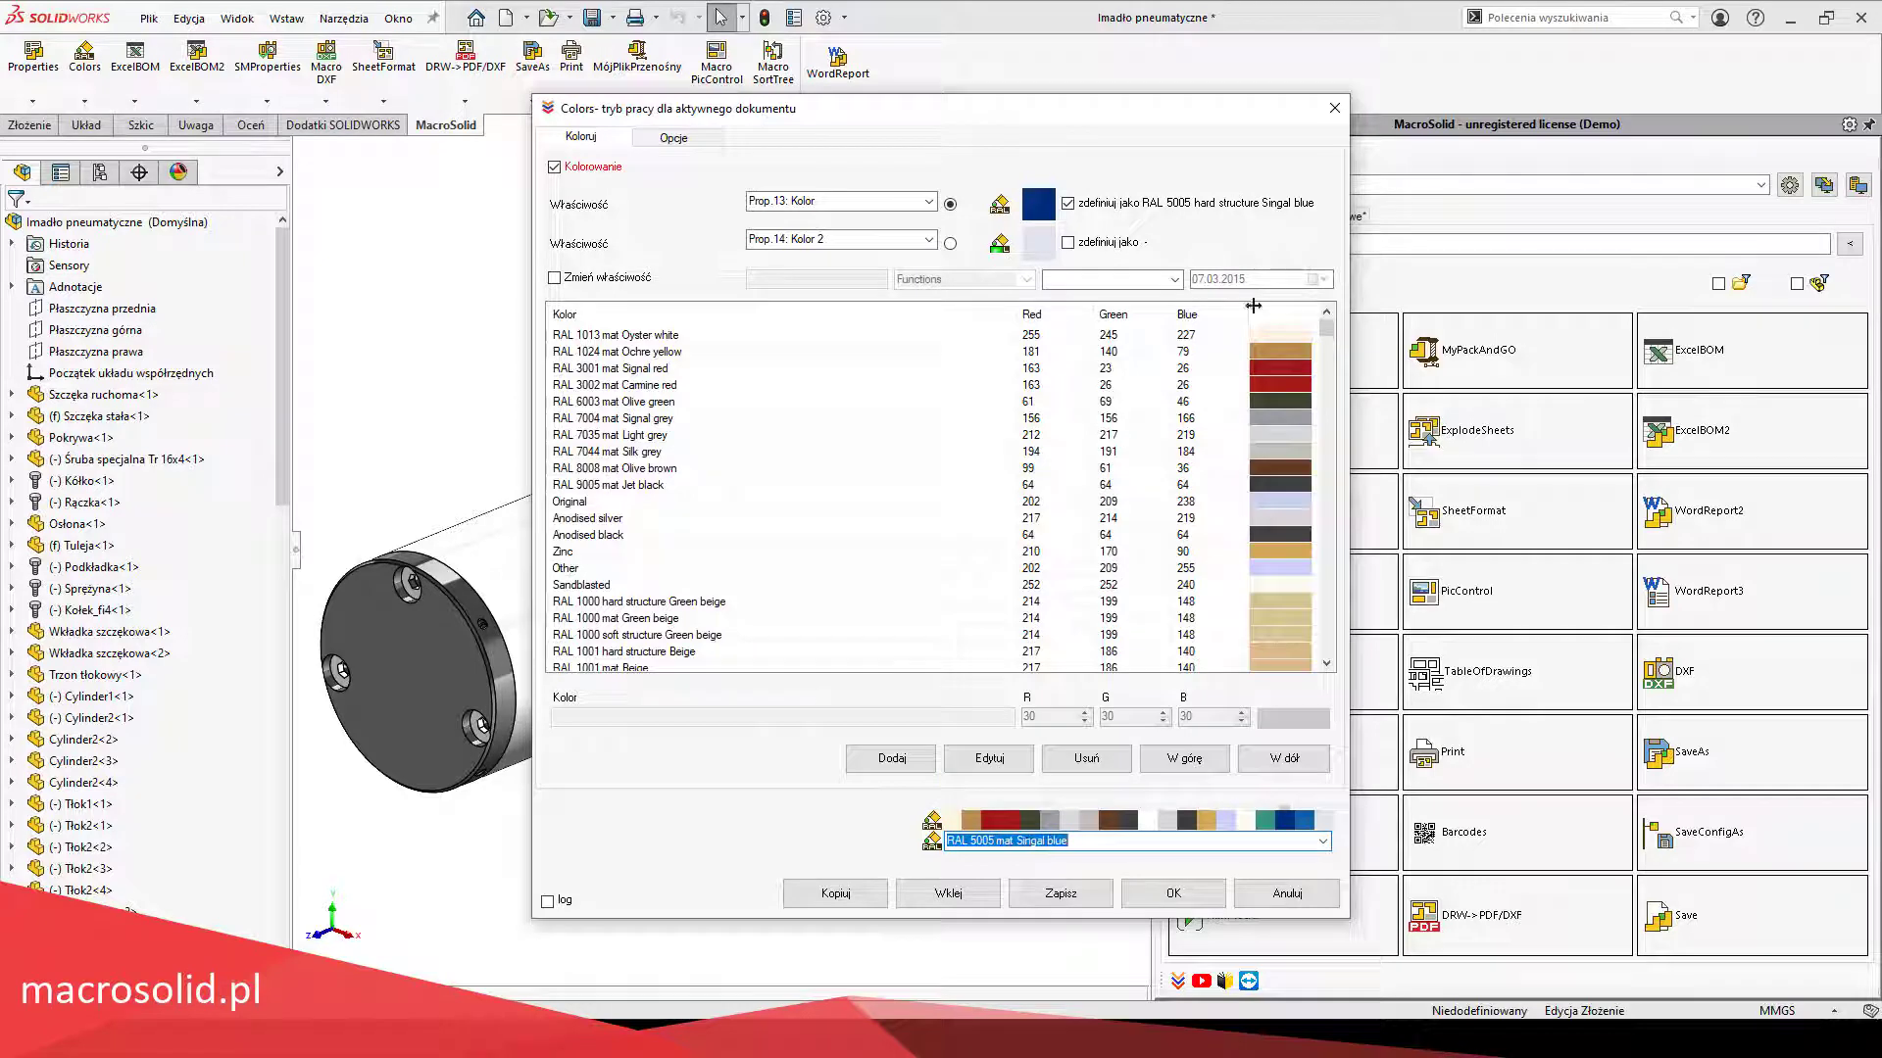
{"action": "scroll", "coordinate": [647, 472], "scroll_direction": "down", "scroll_amount": 5}
{"action": "scroll", "coordinate": [646, 473], "scroll_direction": "down", "scroll_amount": 20}
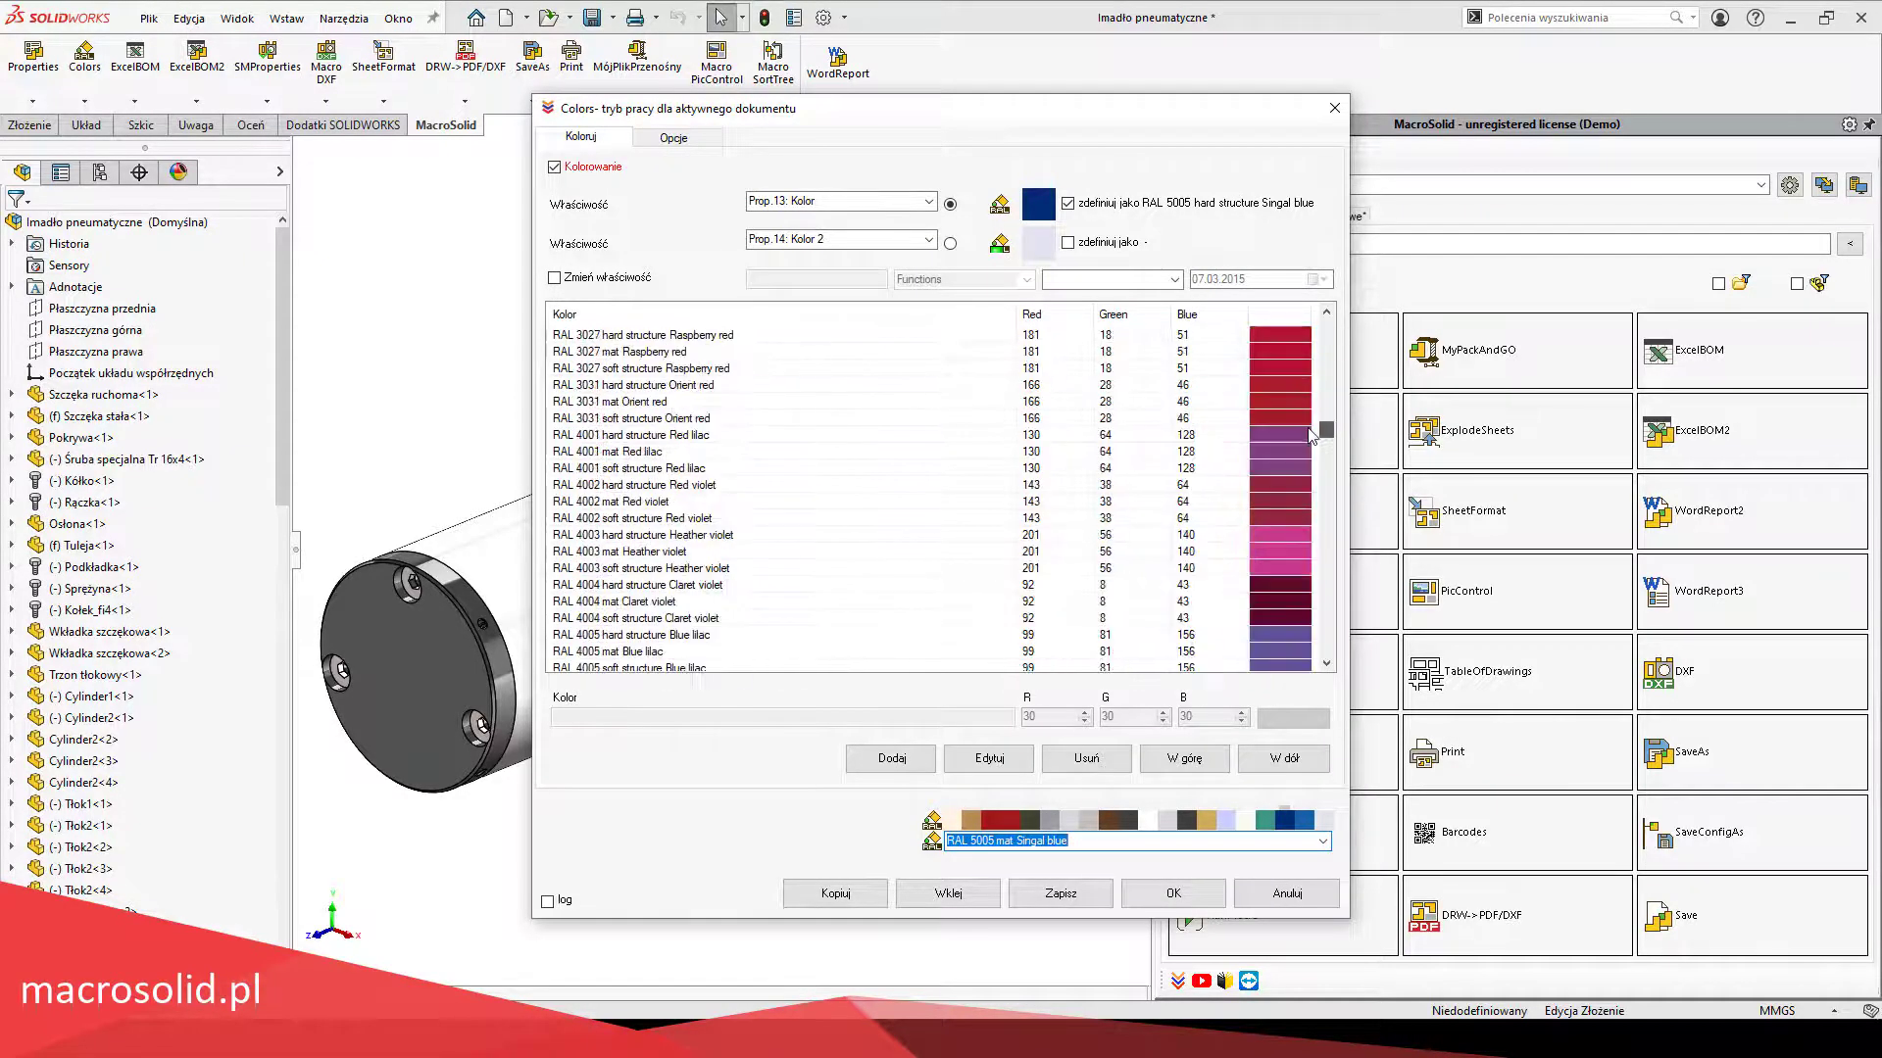
{"action": "scroll", "coordinate": [627, 588], "scroll_direction": "down", "scroll_amount": 3}
{"action": "left_click", "coordinate": [632, 617]}
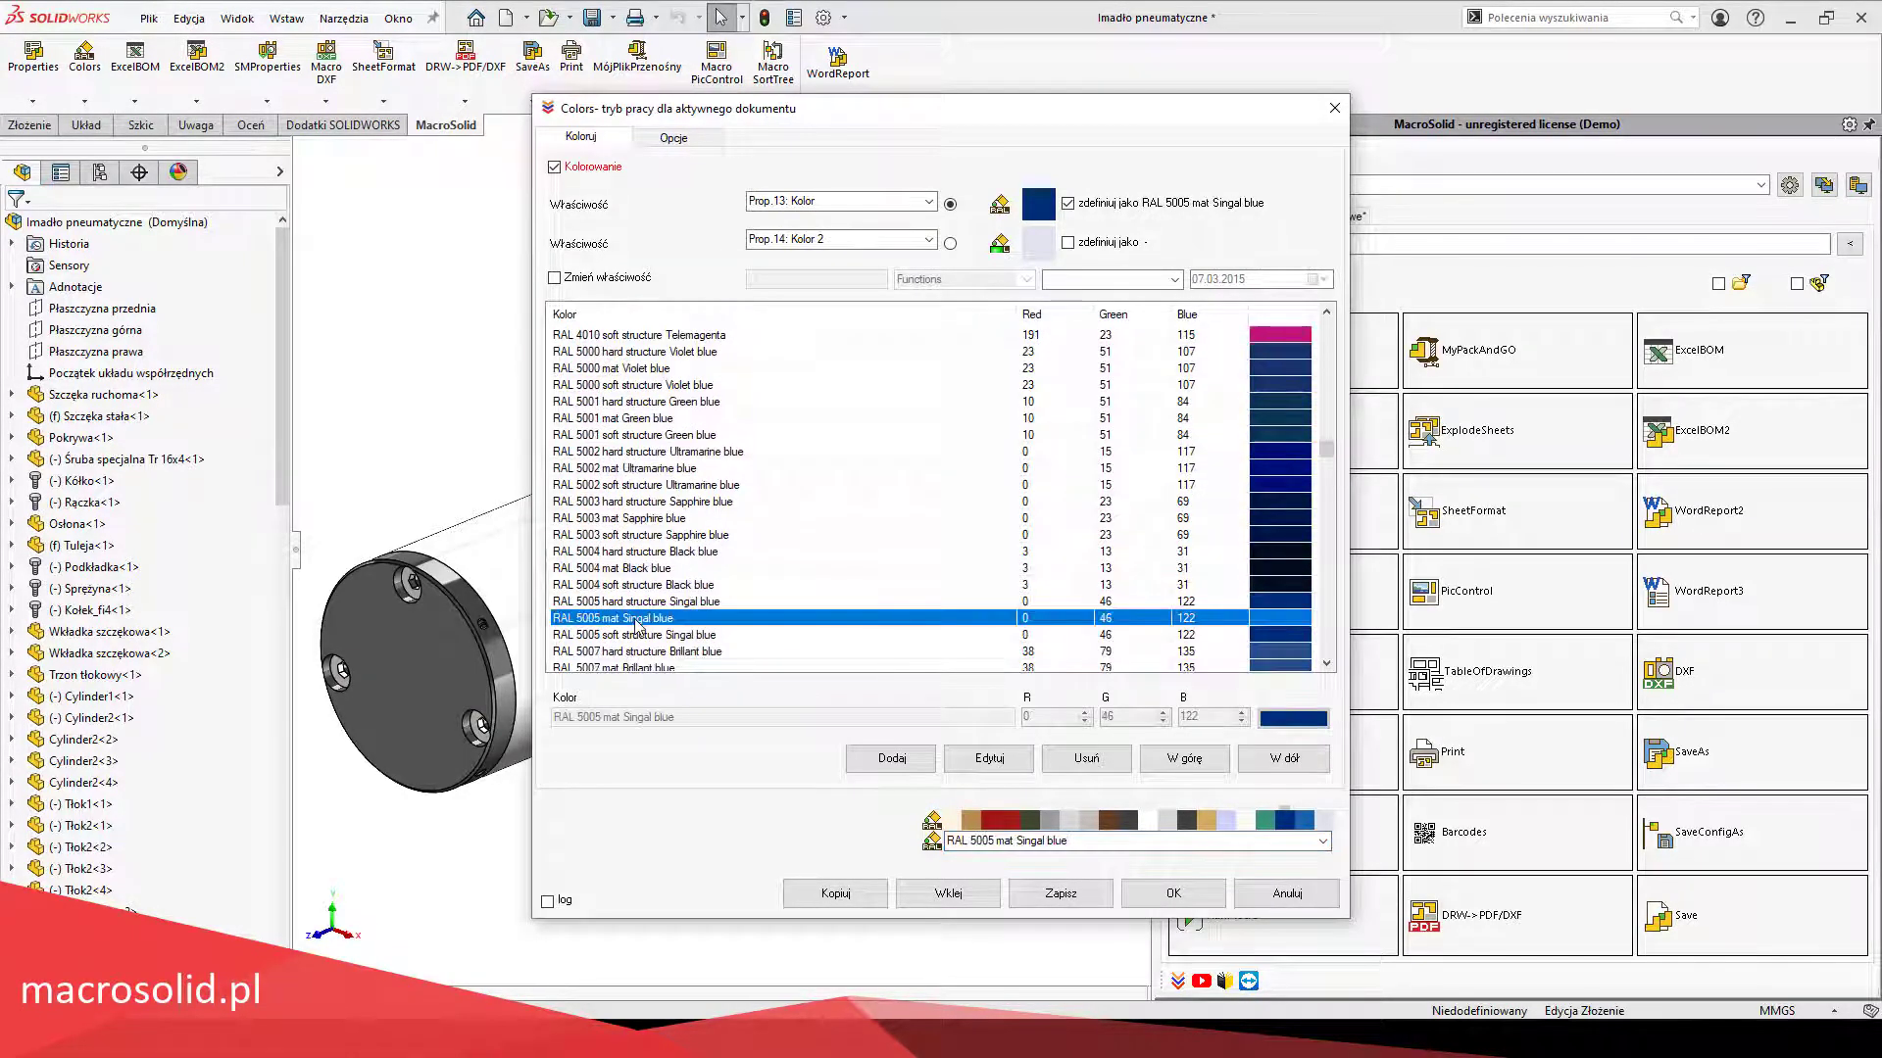
Step: Rename the RAL 5005 mat Singal blue entry in the colour list as RAL 5005 półmat
{"action": "left_click", "coordinate": [989, 758]}
{"action": "left_click_drag", "start_coordinate": [759, 714], "coordinate": [606, 718]}
{"action": "type", "text": "półmat"}
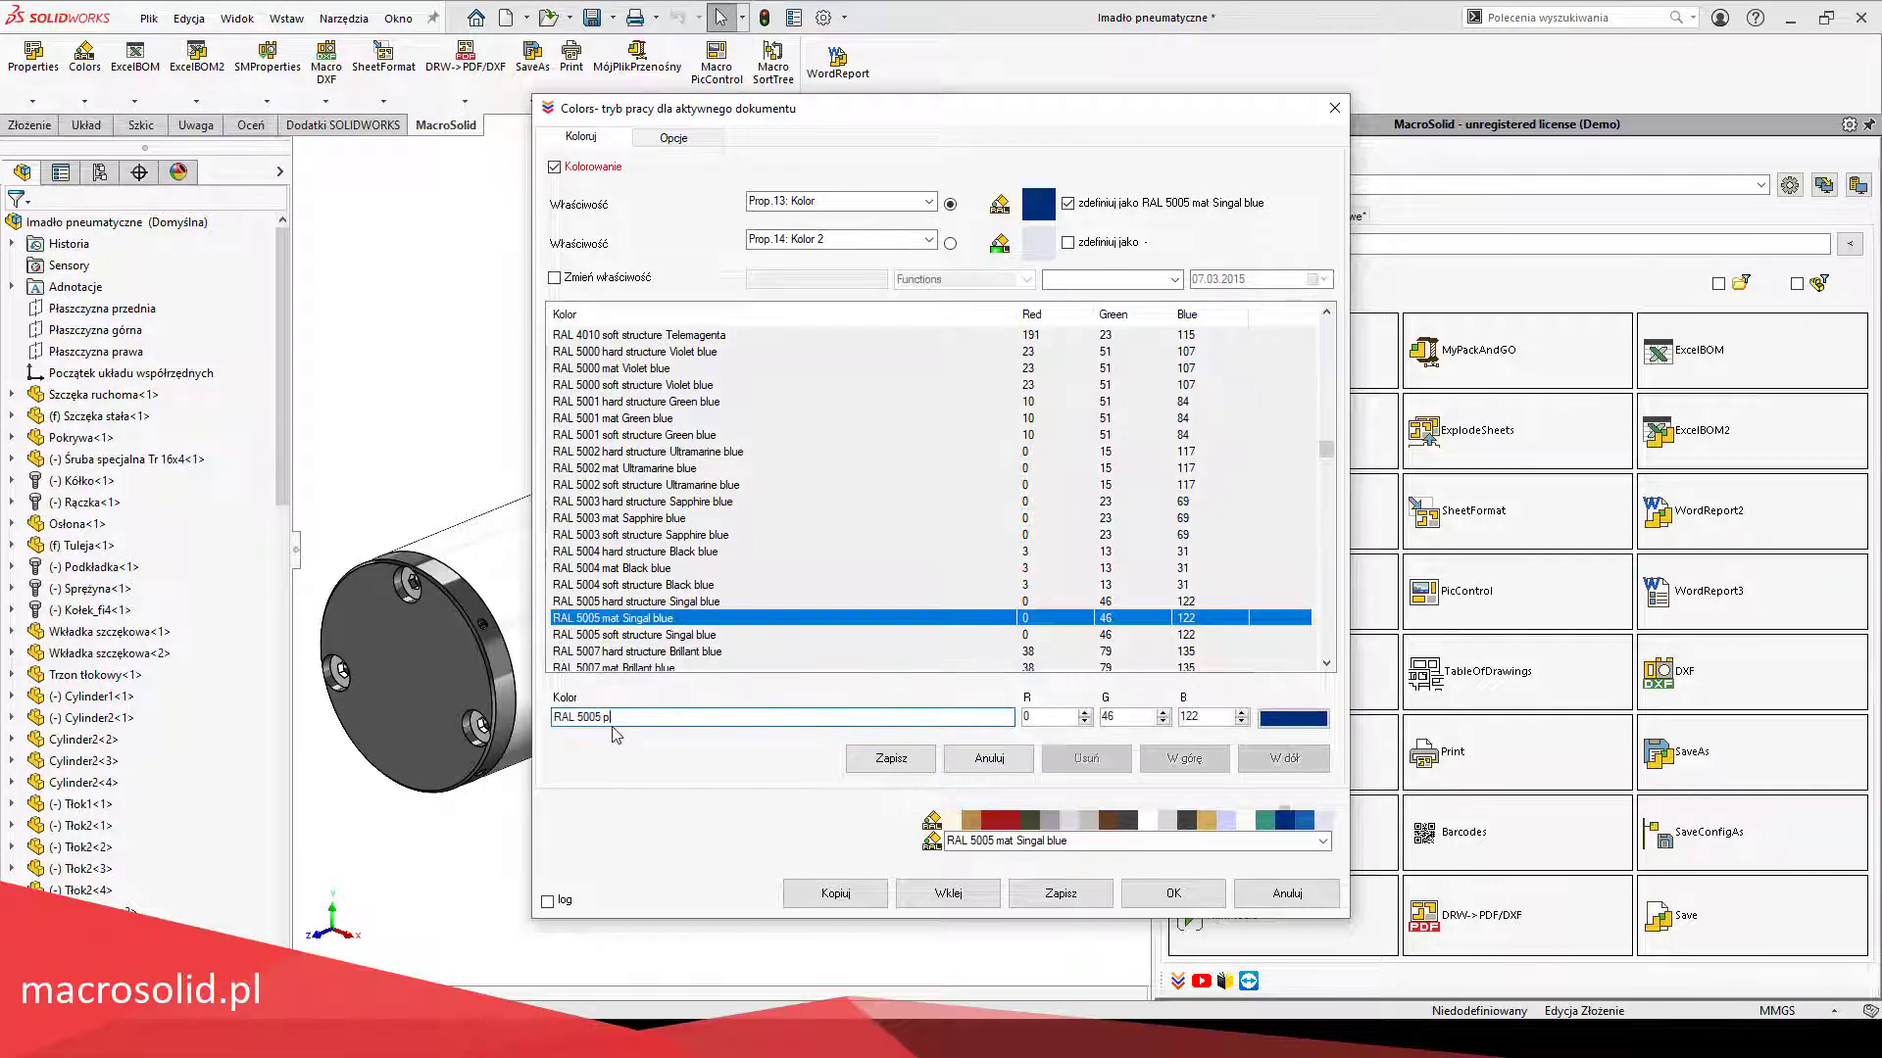
{"action": "left_click", "coordinate": [889, 758]}
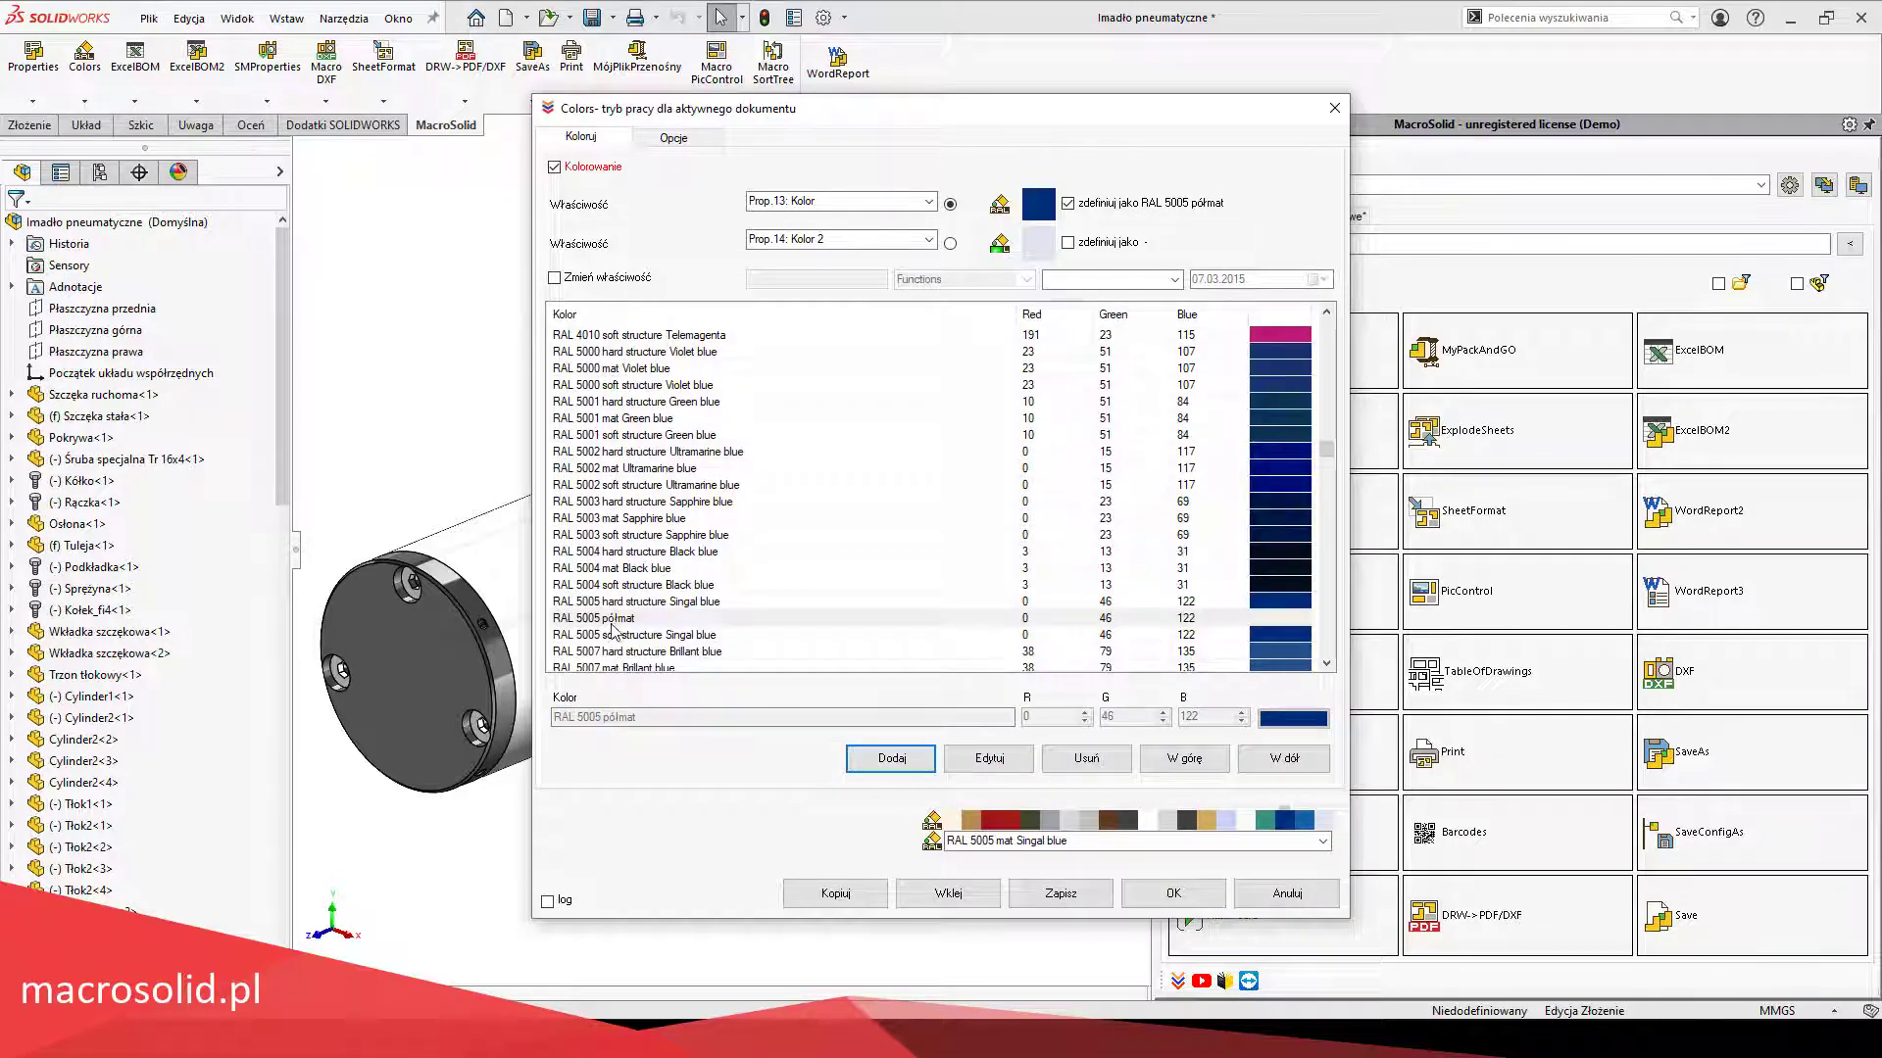
Step: Enable the additional property change for the preset, setting Wykończenie from List 1 to the Piaskować nieobrabiane option
{"action": "left_click", "coordinate": [555, 277]}
{"action": "left_click", "coordinate": [776, 280]}
{"action": "type", "text": "Wykończenie"}
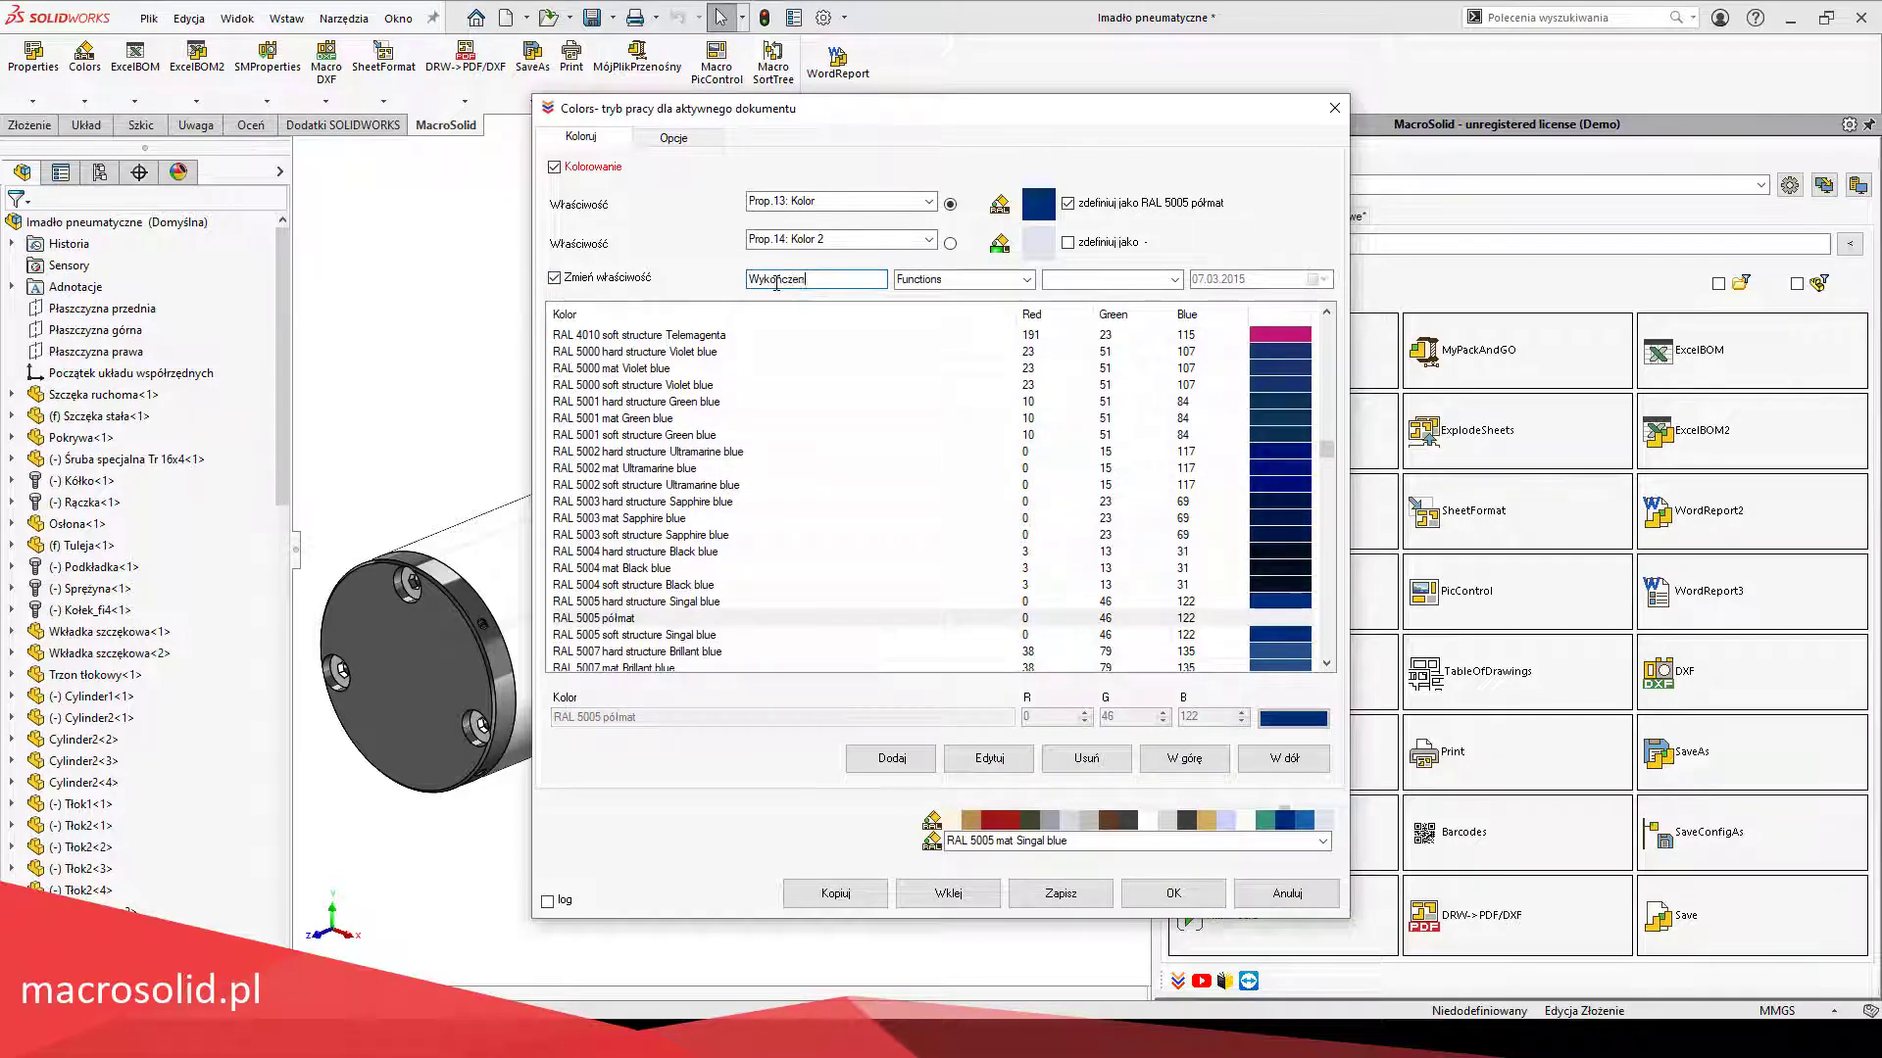
{"action": "left_click", "coordinate": [980, 281]}
{"action": "left_click", "coordinate": [921, 438]}
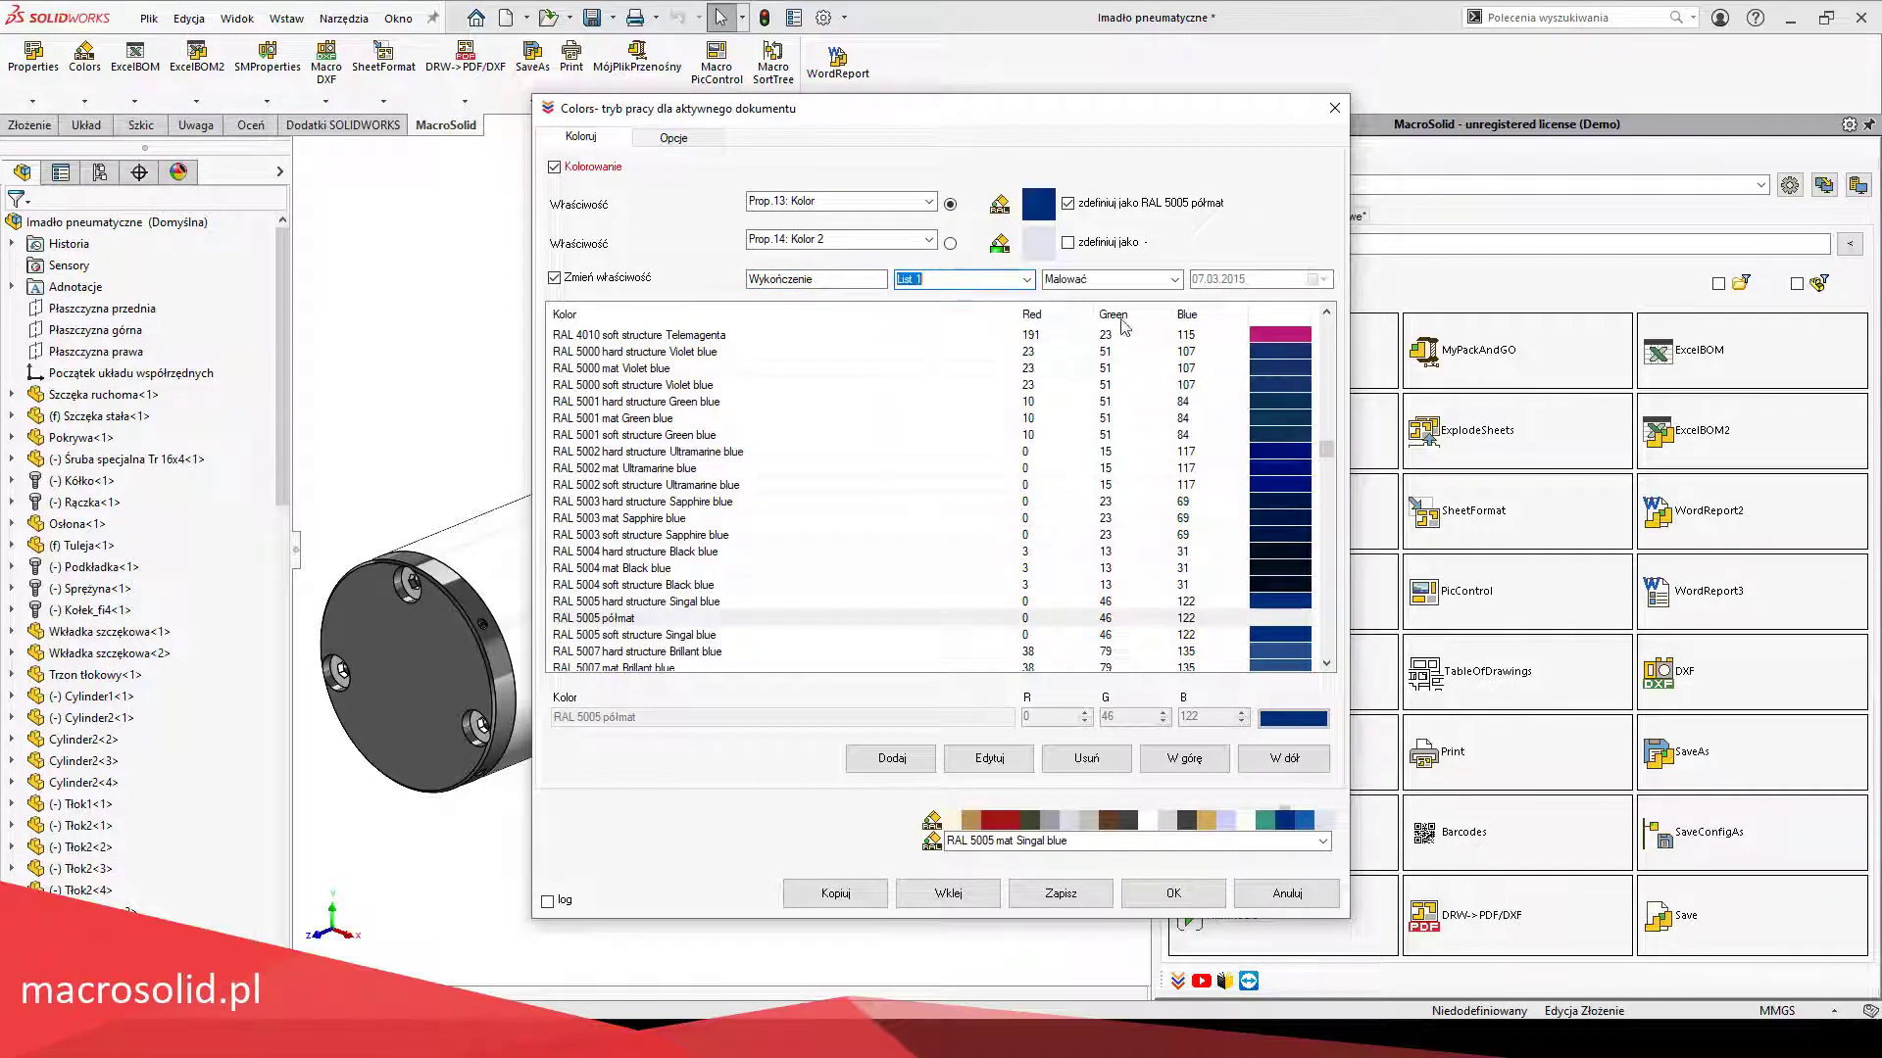
{"action": "left_click", "coordinate": [1117, 280]}
{"action": "left_click", "coordinate": [1117, 297]}
{"action": "scroll", "coordinate": [1122, 280], "scroll_direction": "down", "scroll_amount": 3}
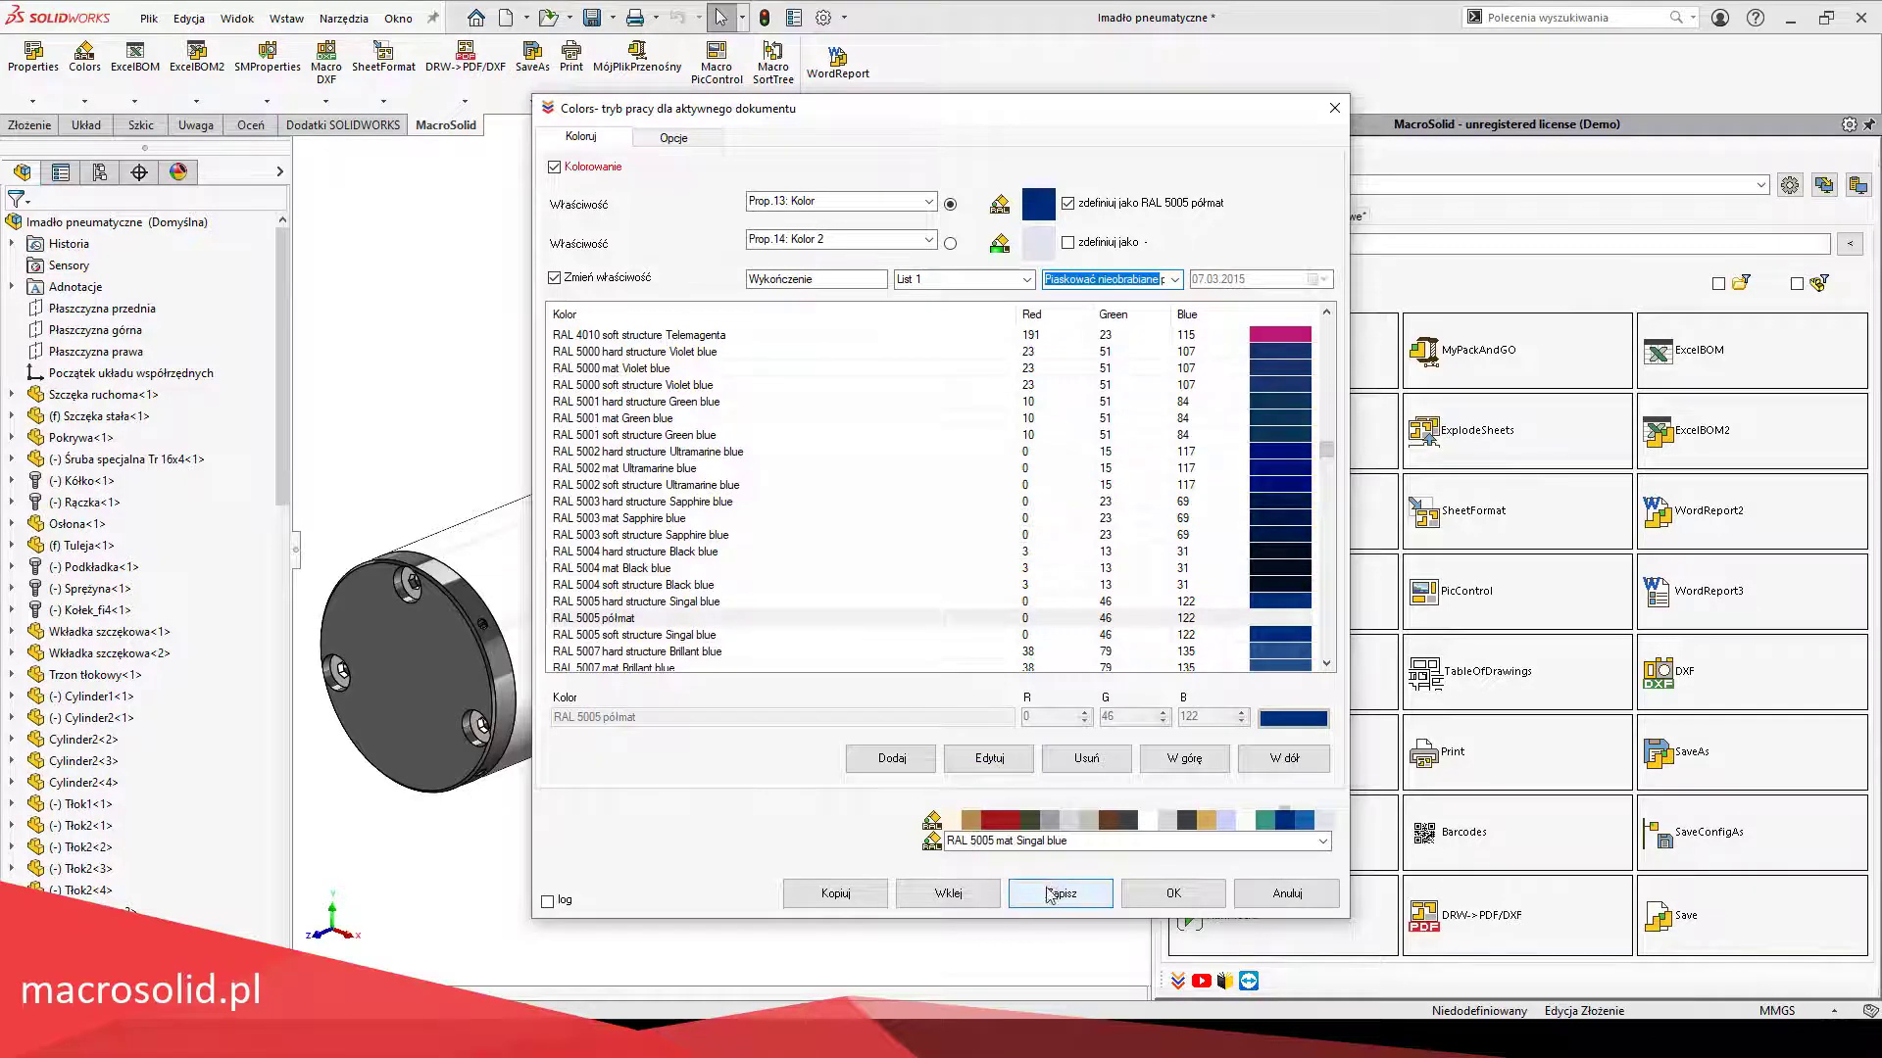
Step: Rename the quick-colour preset as RAL 5005 półmat + piaskować and close the Colors dialog
{"action": "left_click_drag", "start_coordinate": [1071, 841], "coordinate": [995, 843]}
{"action": "type", "text": "pół"}
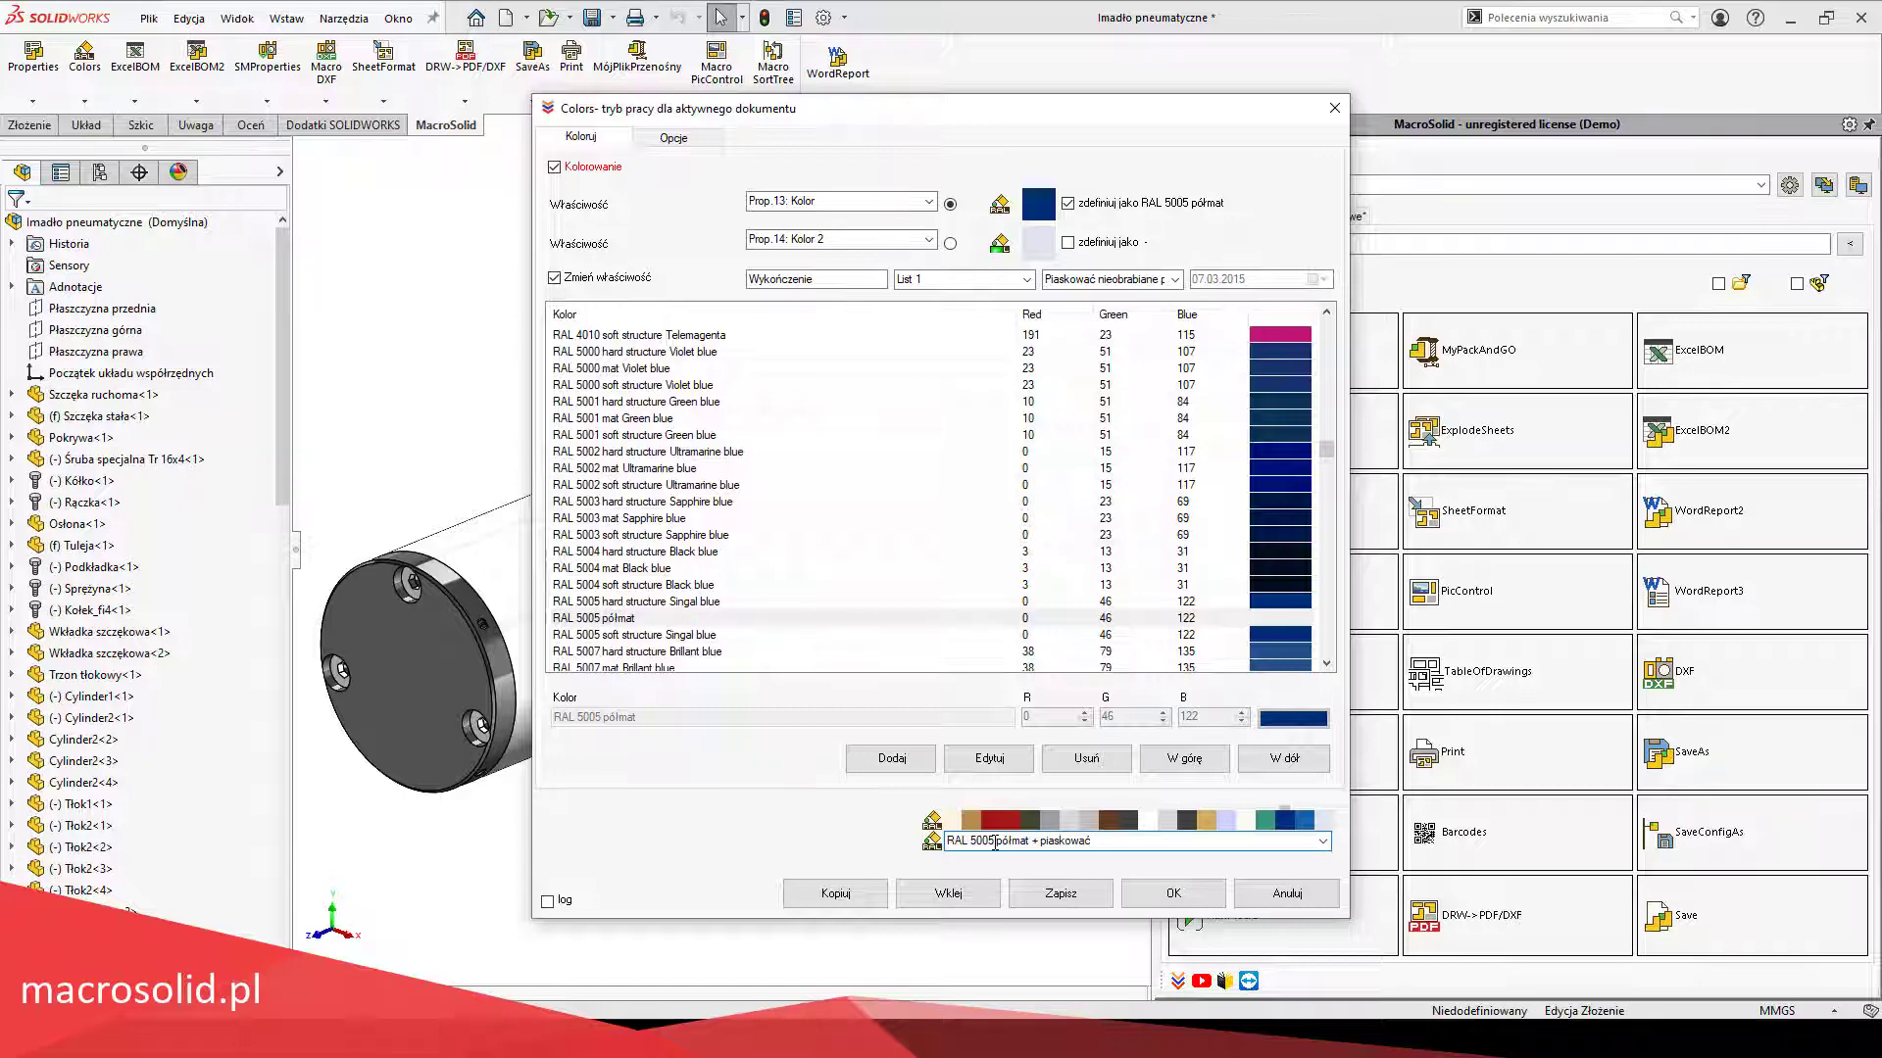
{"action": "left_click", "coordinate": [1287, 894]}
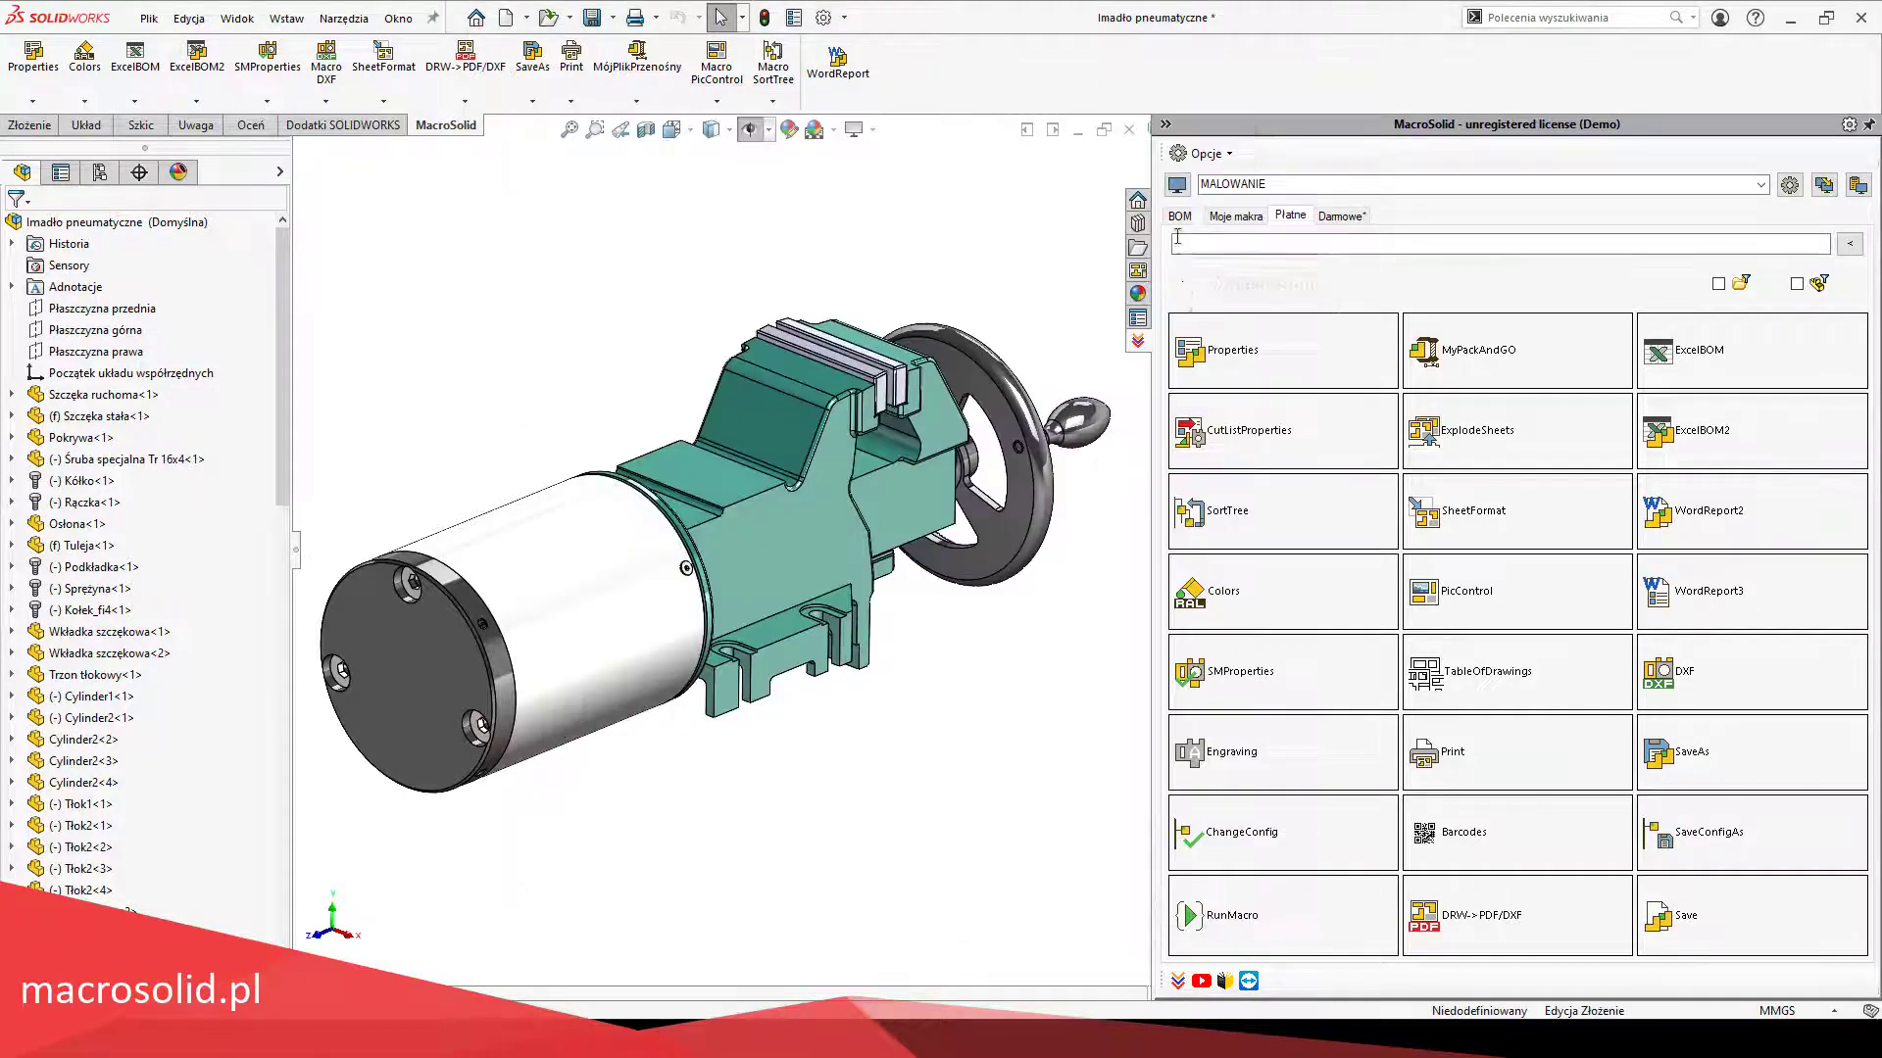
Step: Reload the assembly data in the BOM view and dismiss the unsaved-document notification
{"action": "left_click", "coordinate": [1180, 215]}
{"action": "left_click", "coordinate": [1242, 240]}
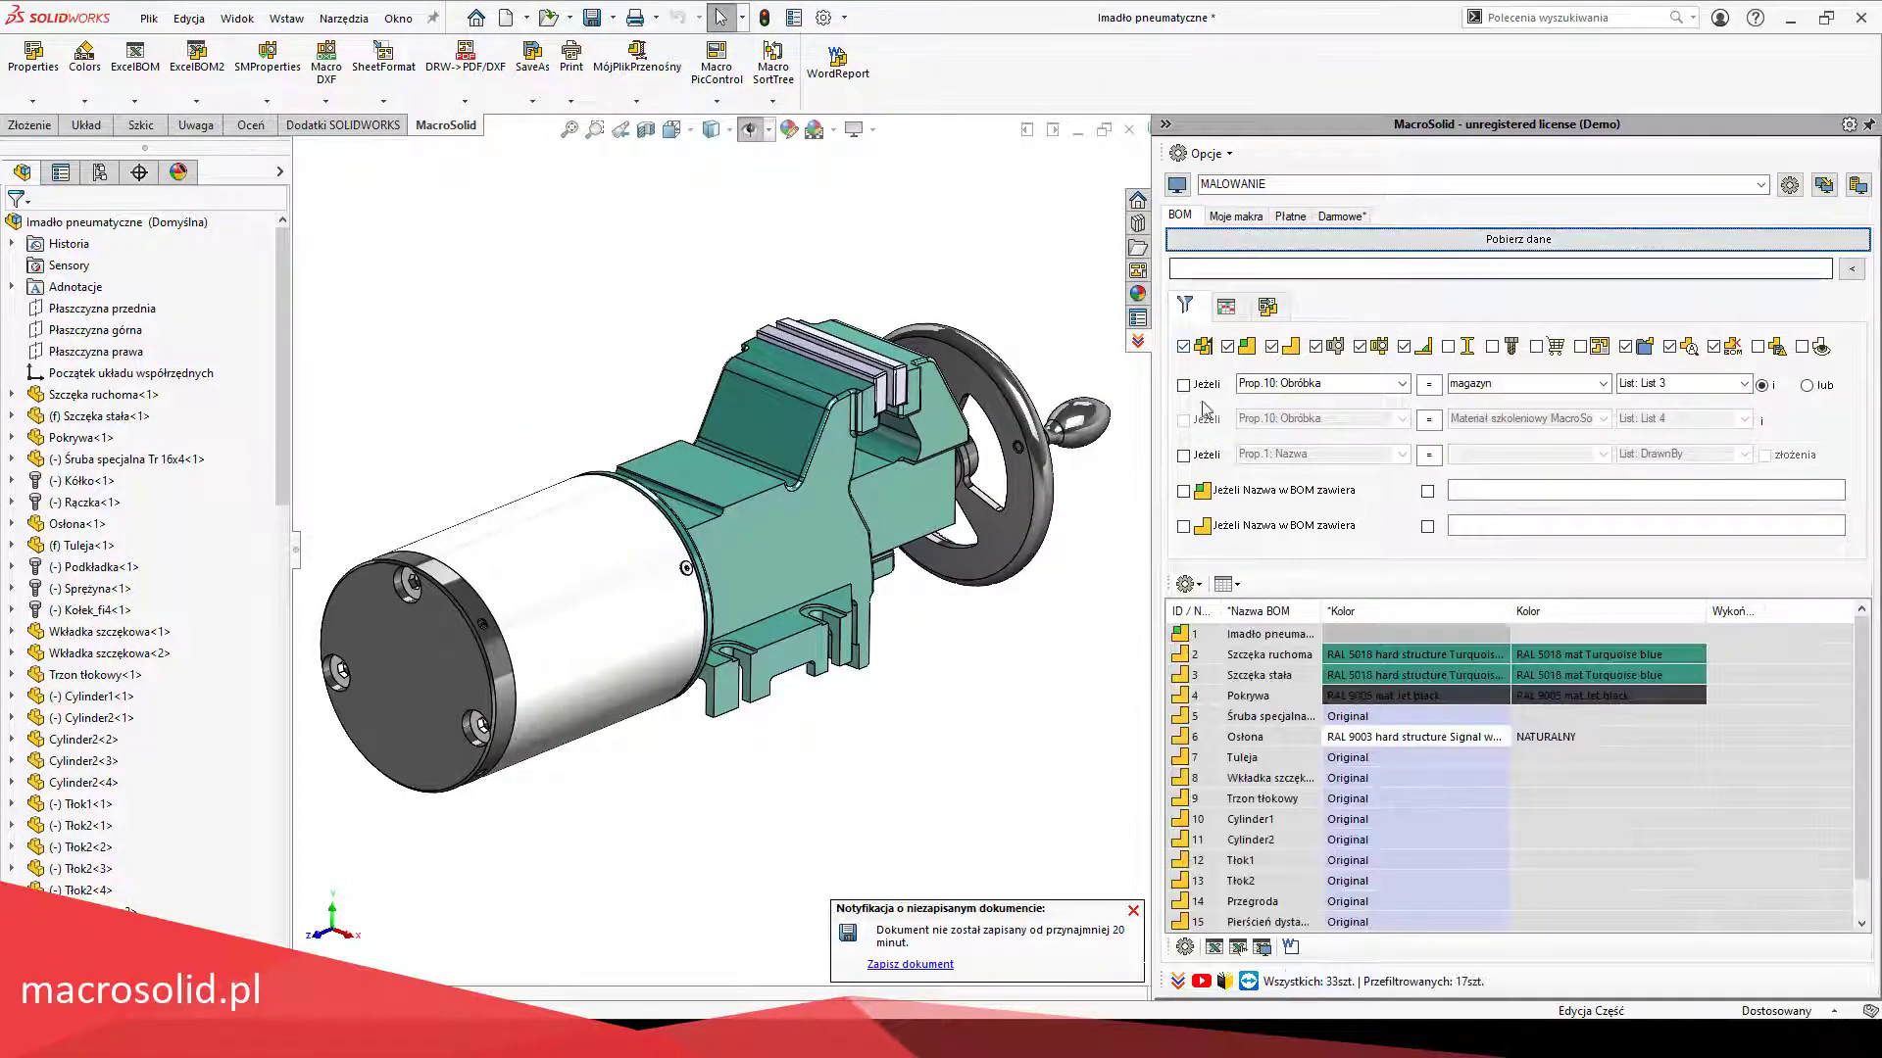
{"action": "left_click", "coordinate": [1134, 911]}
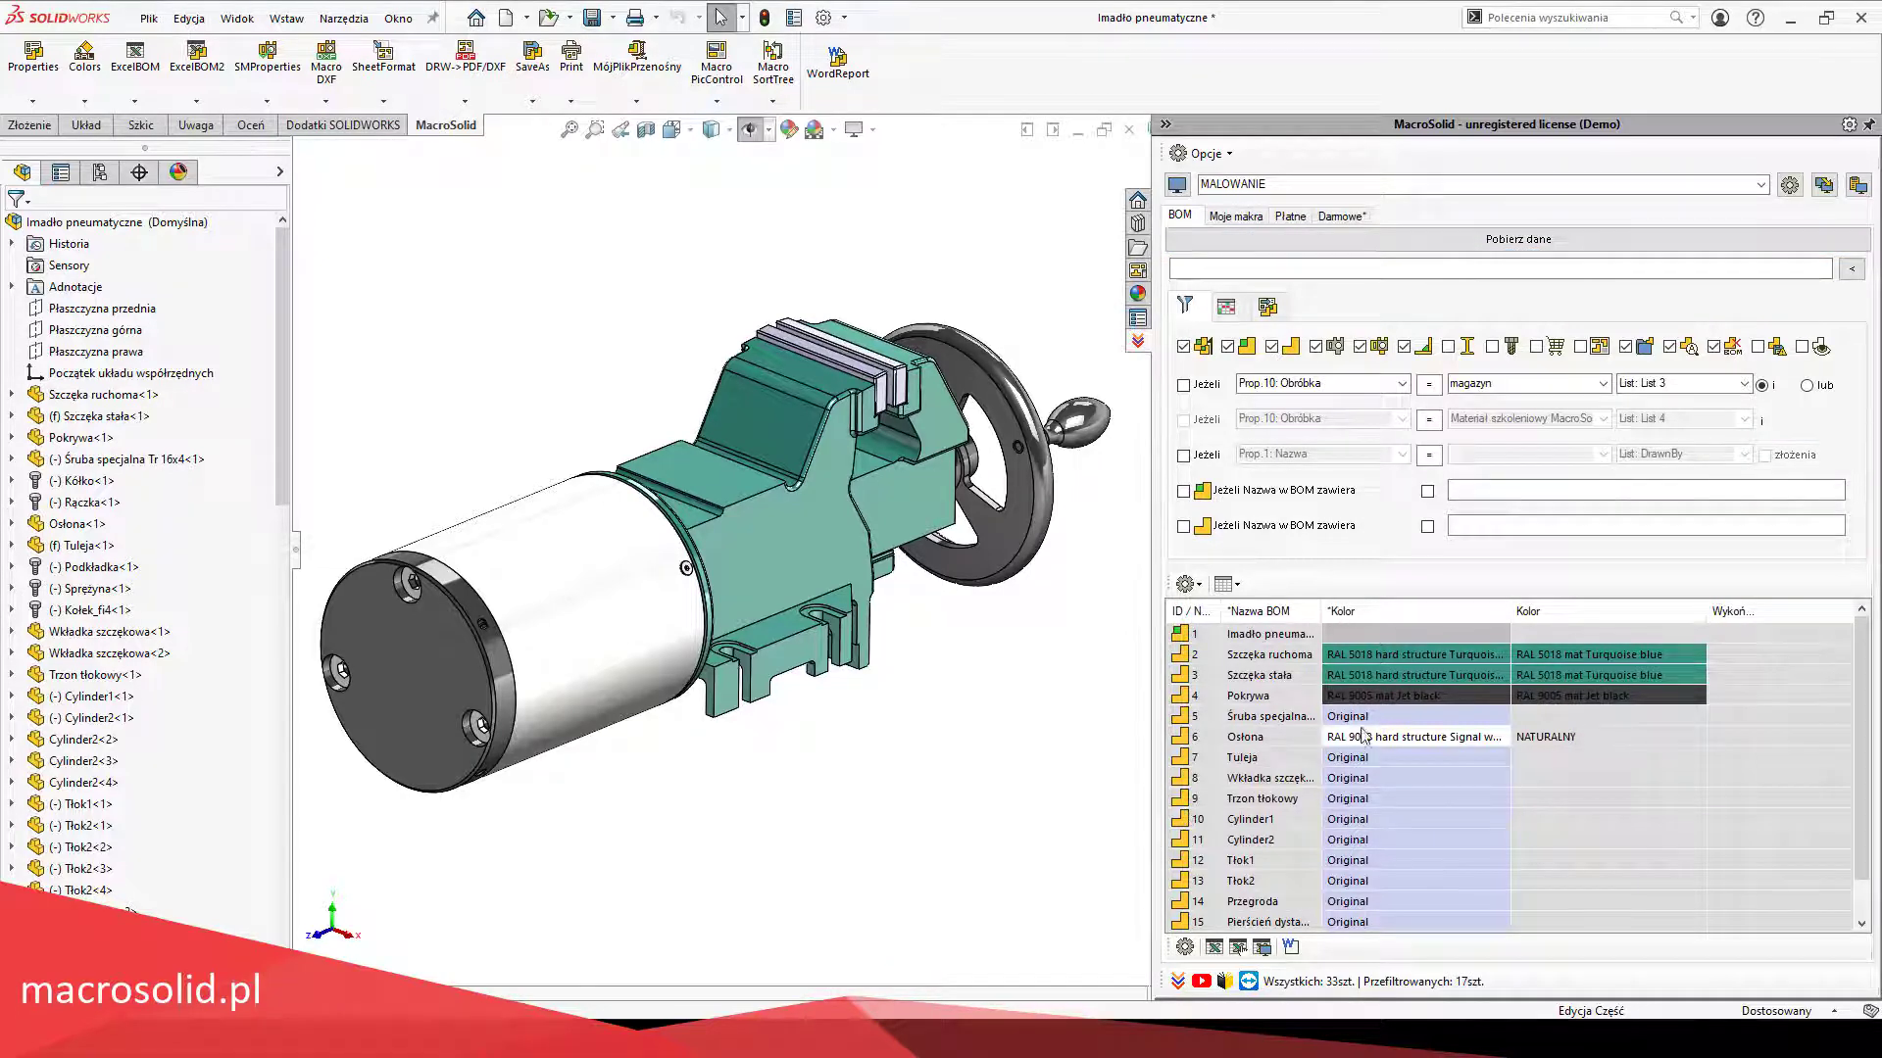
Step: Apply the RAL 5005 półmat + piaskować quick colour to Szczęka ruchoma and Szczęka stała, and widen the Wykończenie column
{"action": "left_click", "coordinate": [1404, 657]}
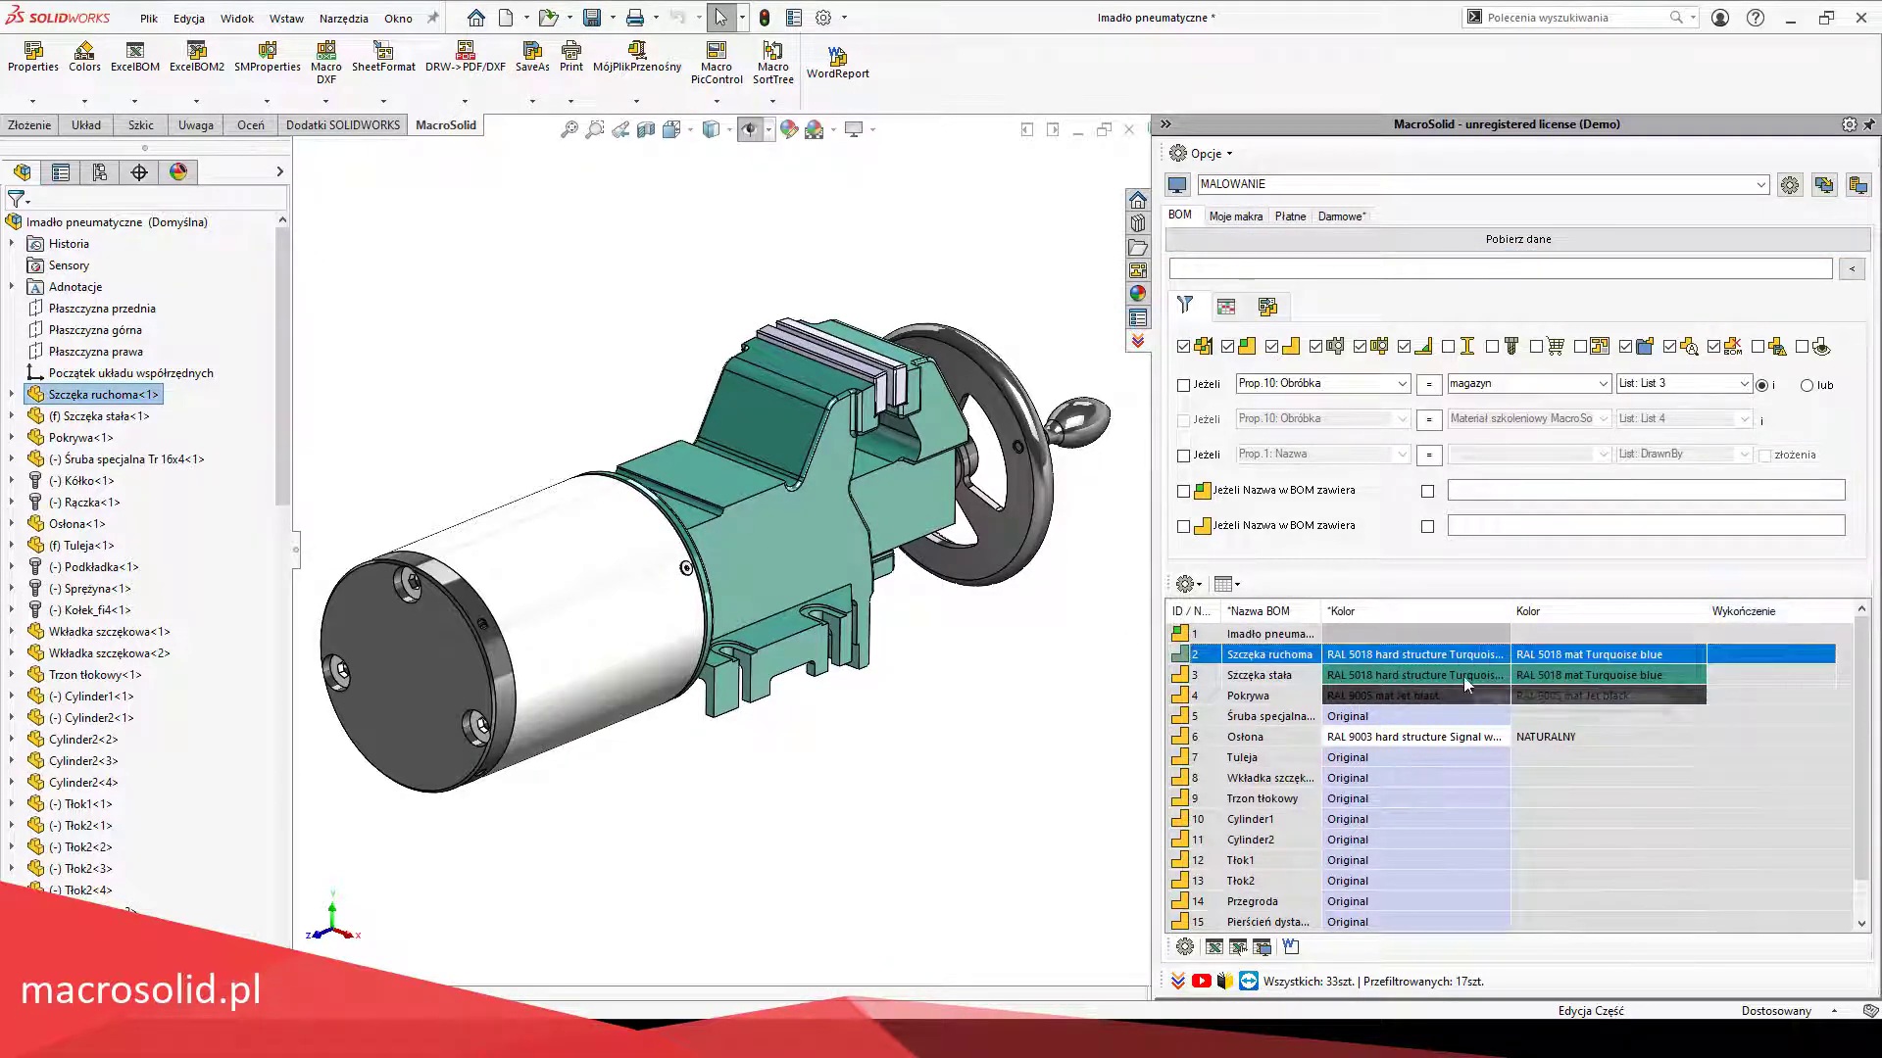
{"action": "left_click", "coordinate": [1467, 684], "text": "ctrl"}
{"action": "right_click", "coordinate": [1412, 678]}
{"action": "mouse_move", "coordinate": [1470, 689]}
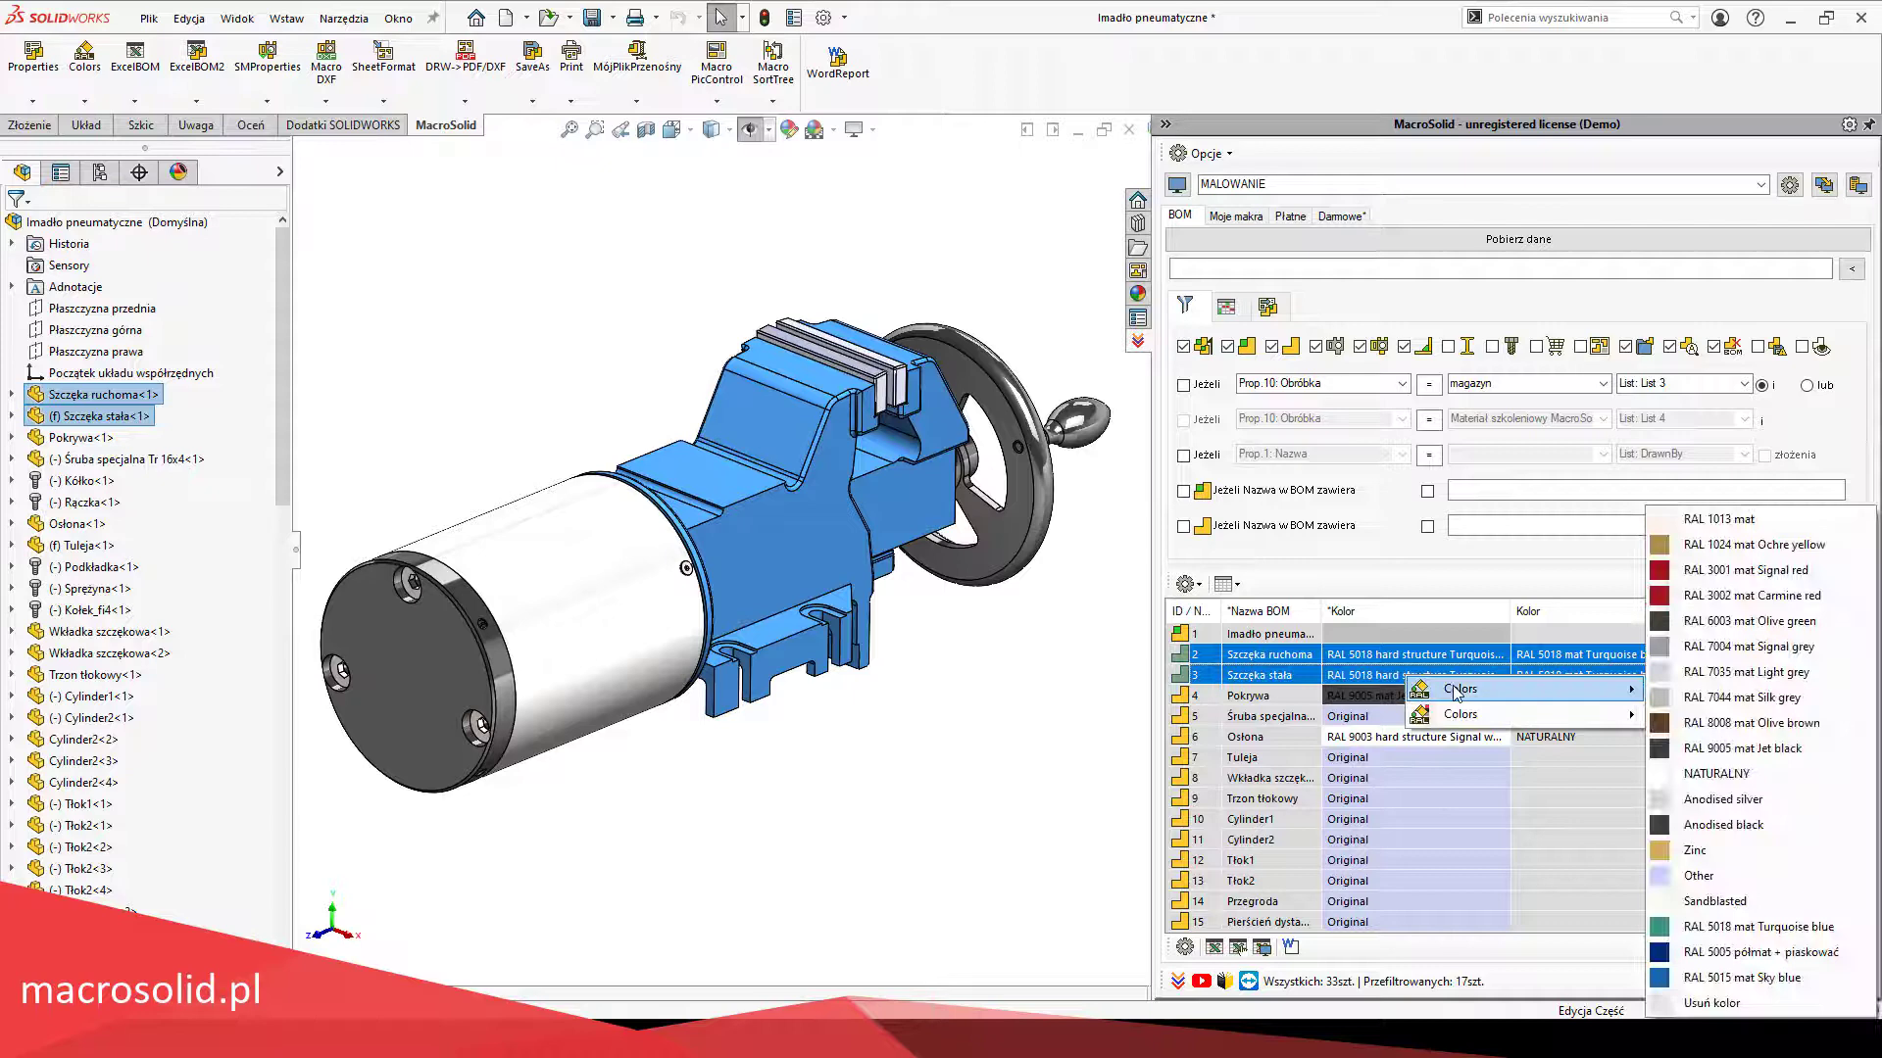
{"action": "left_click", "coordinate": [1801, 978]}
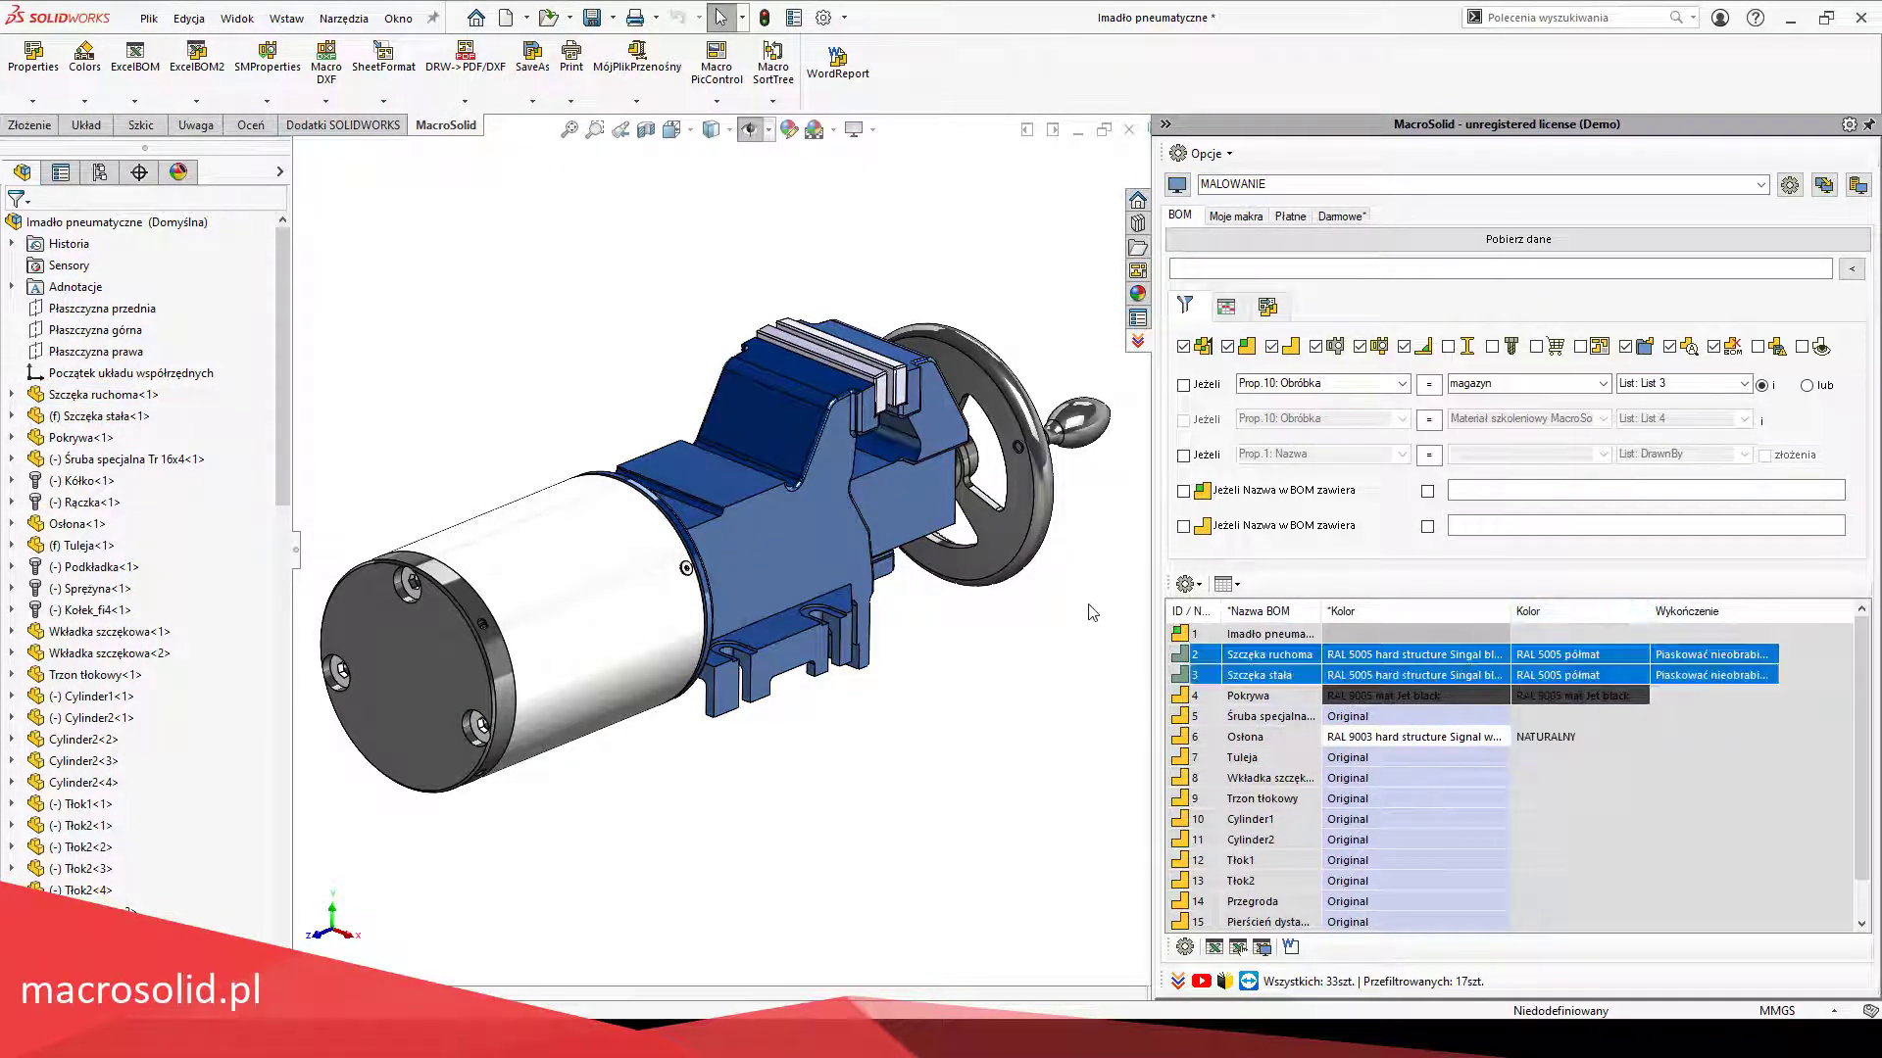
{"action": "left_click", "coordinate": [1277, 821]}
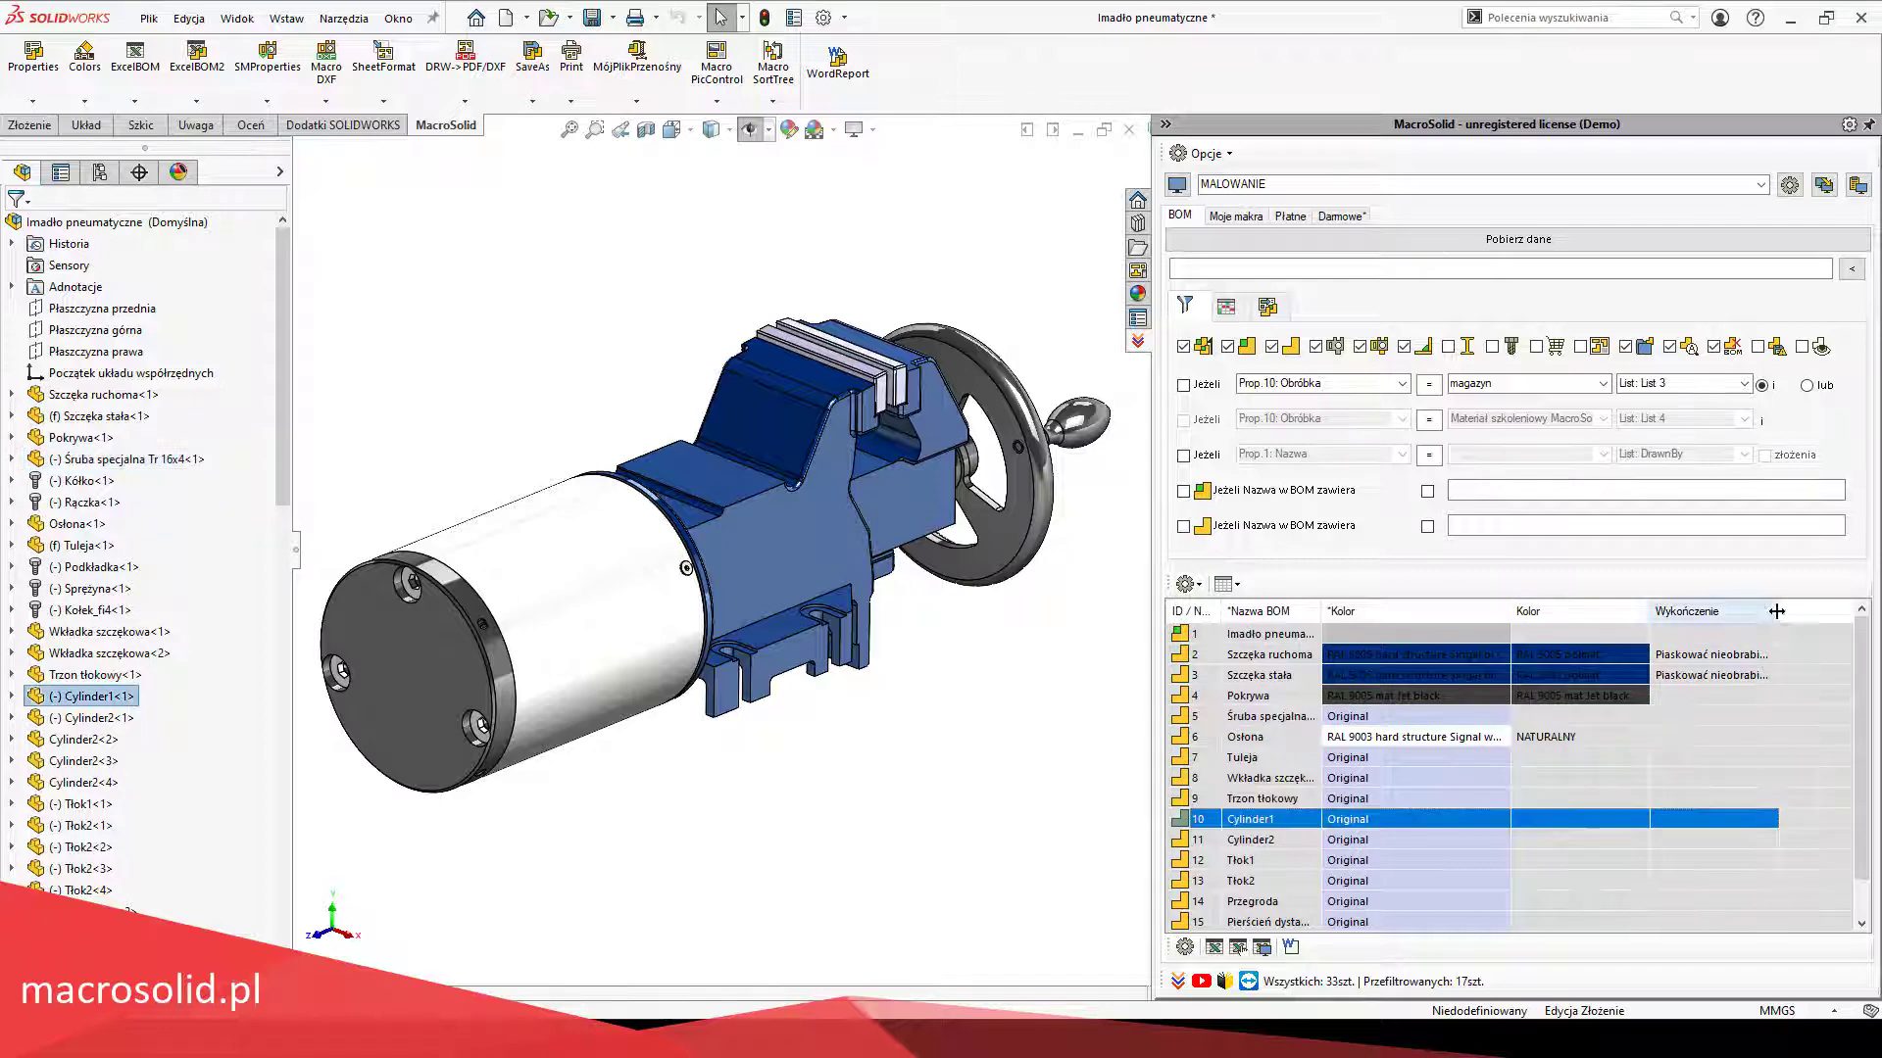
{"action": "left_click_drag", "start_coordinate": [1779, 611], "coordinate": [1814, 619]}
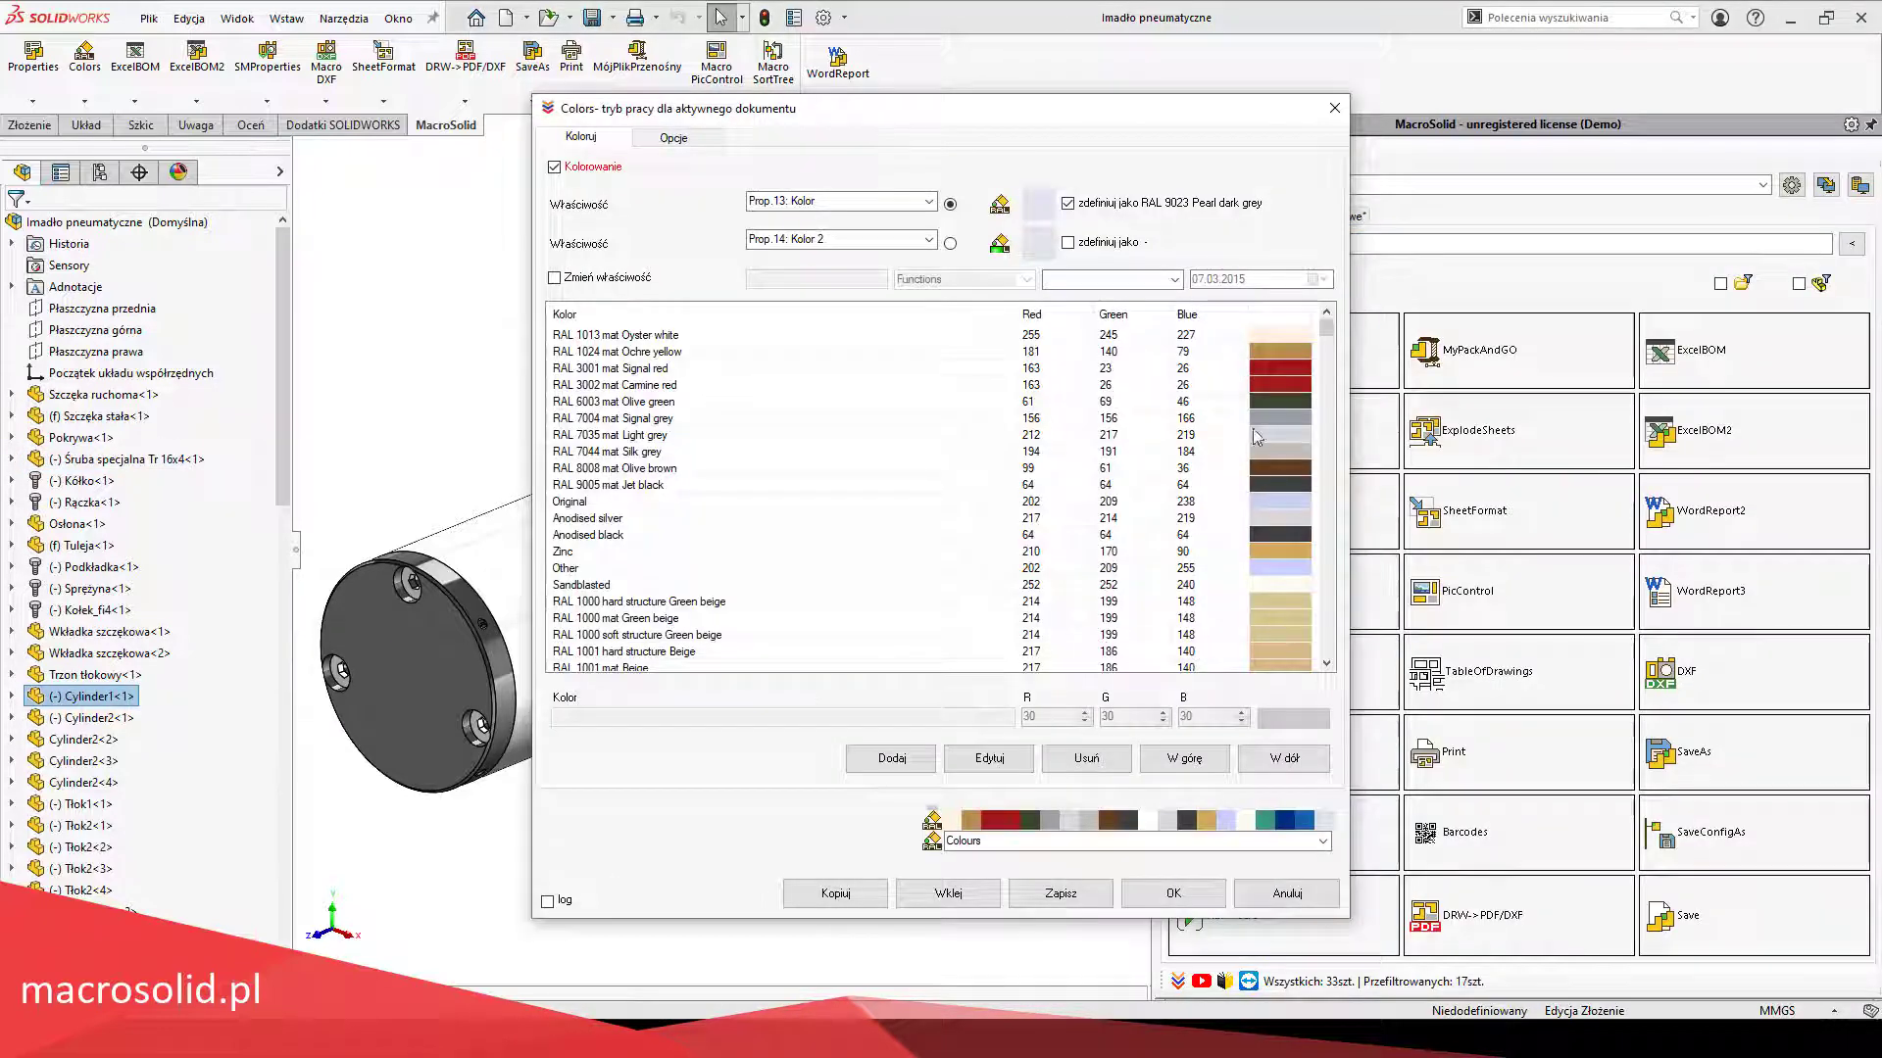
Step: Rename the Anodised silver colour list entry and its quick-colour preset as ANODOWAĆ, and save the Colors settings
{"action": "left_click", "coordinate": [1322, 841]}
{"action": "left_click", "coordinate": [981, 607]}
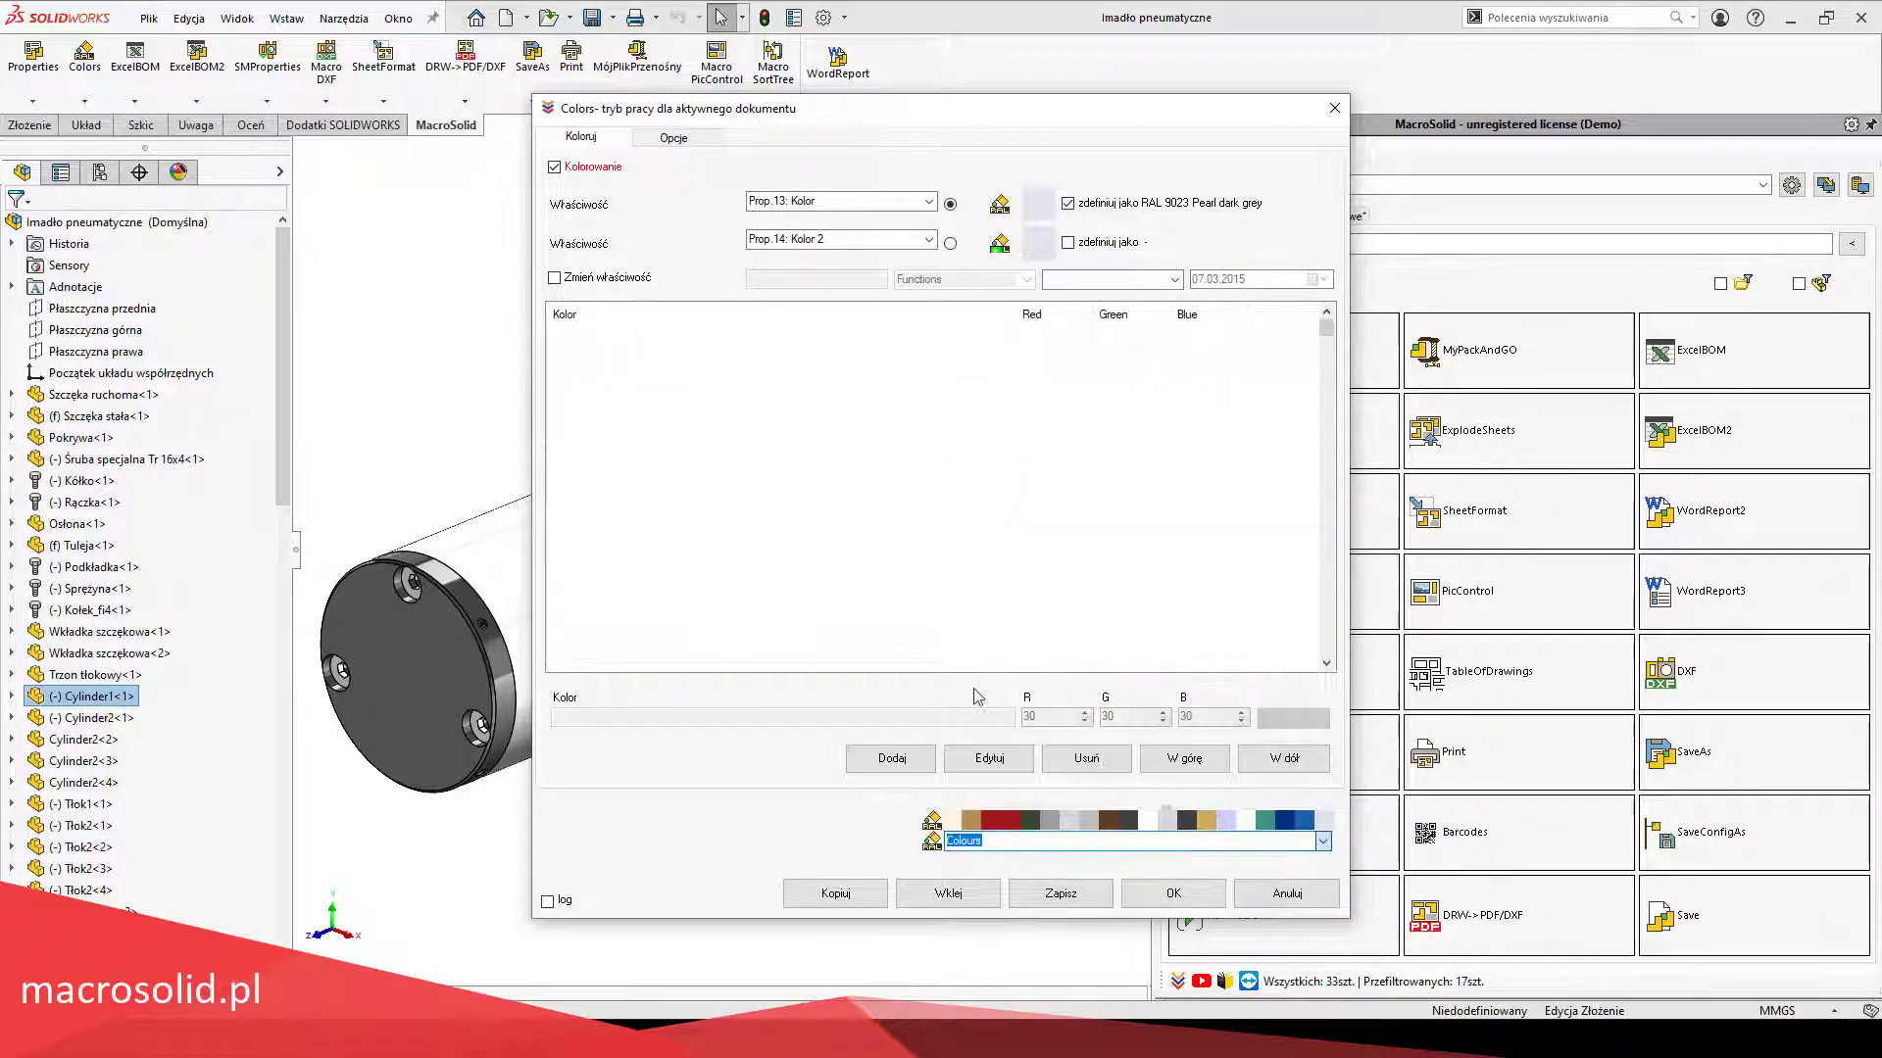
{"action": "type", "text": "Anodowa"}
{"action": "key", "text": "ctrl+a"}
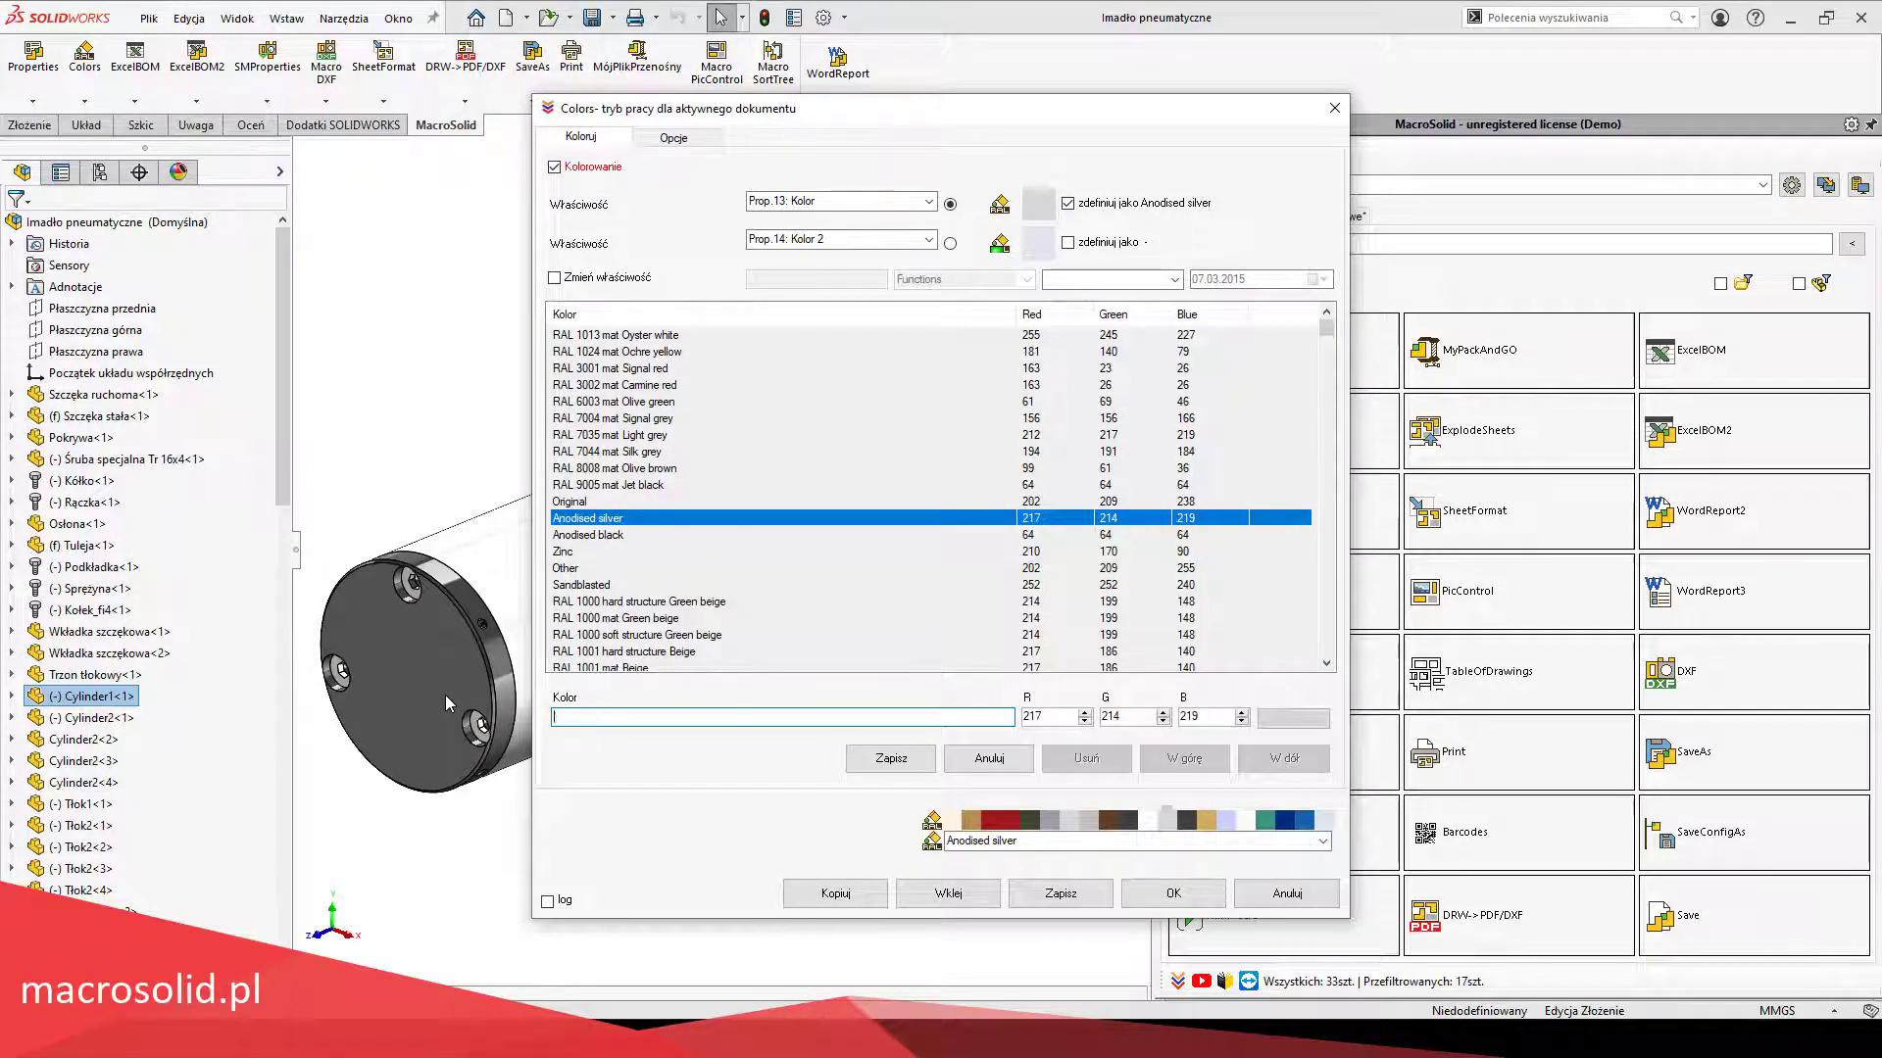
{"action": "type", "text": "ANODOWAĆ"}
{"action": "left_click_drag", "start_coordinate": [560, 718], "coordinate": [605, 718]}
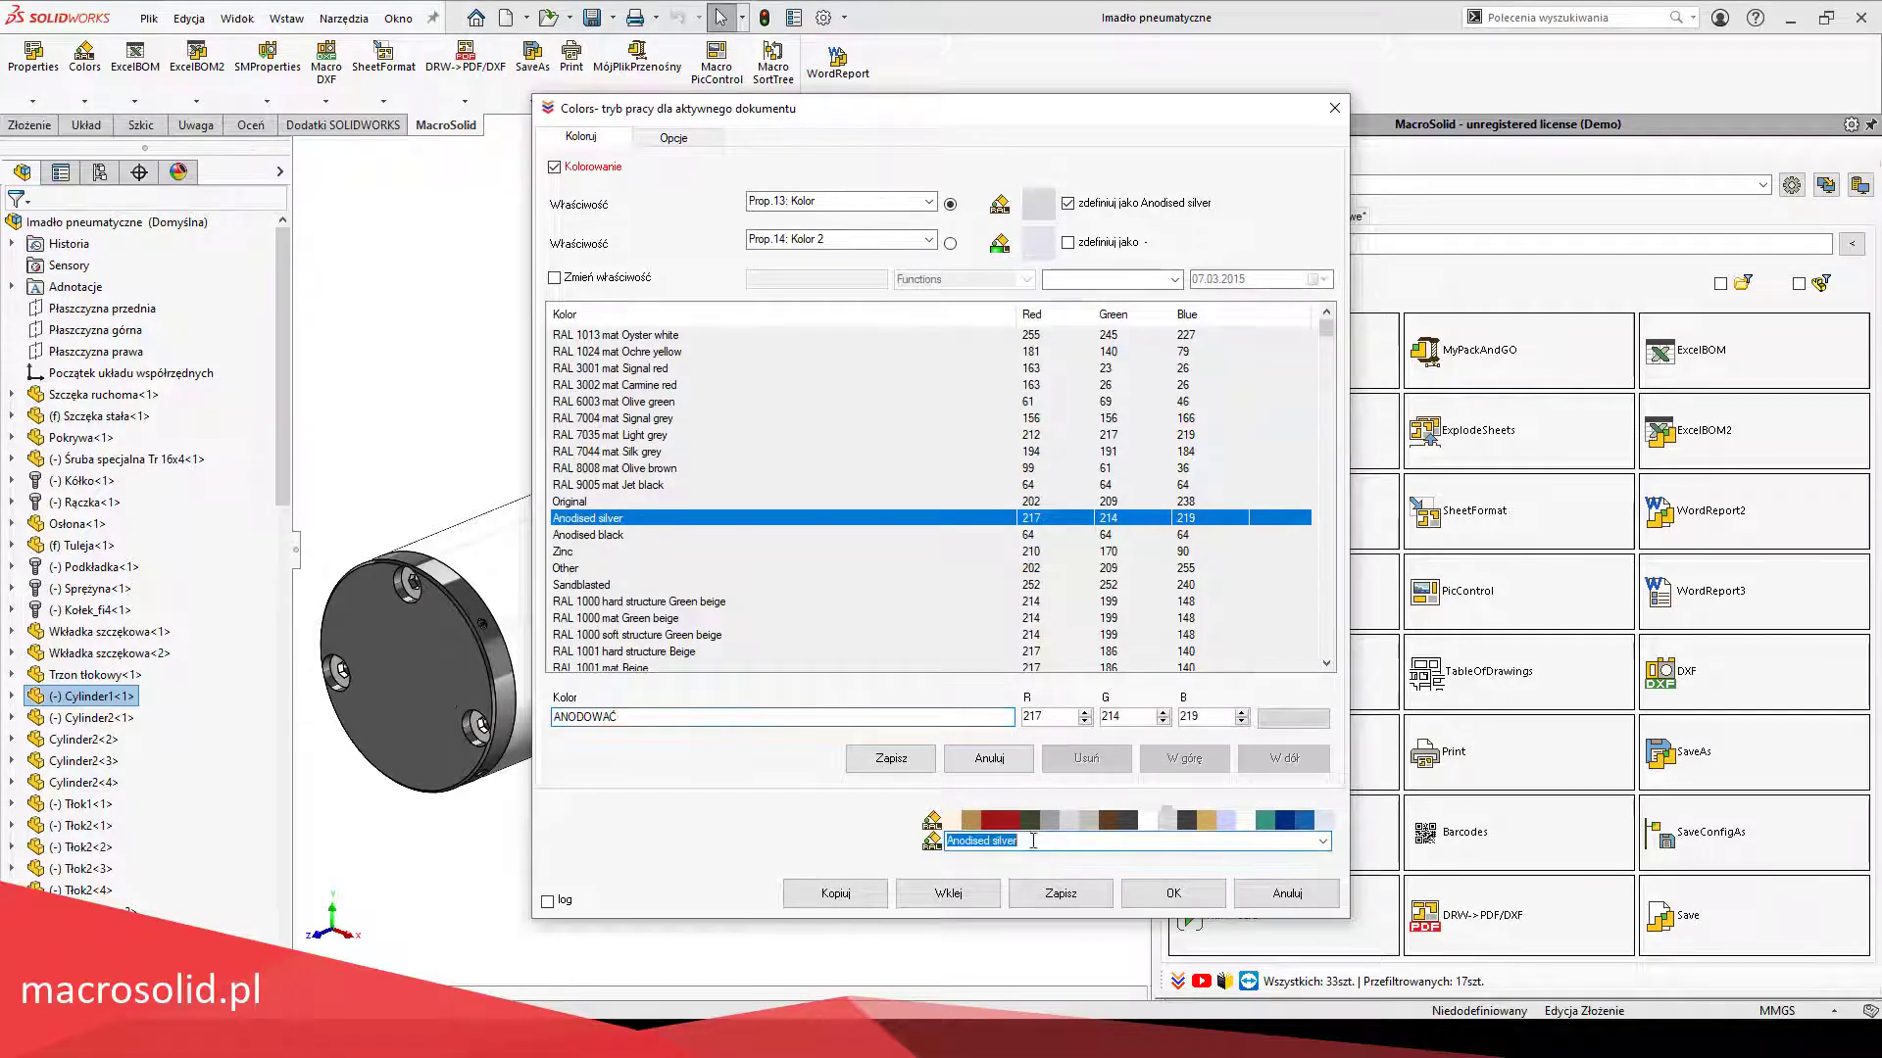
{"action": "left_click", "coordinate": [891, 758]}
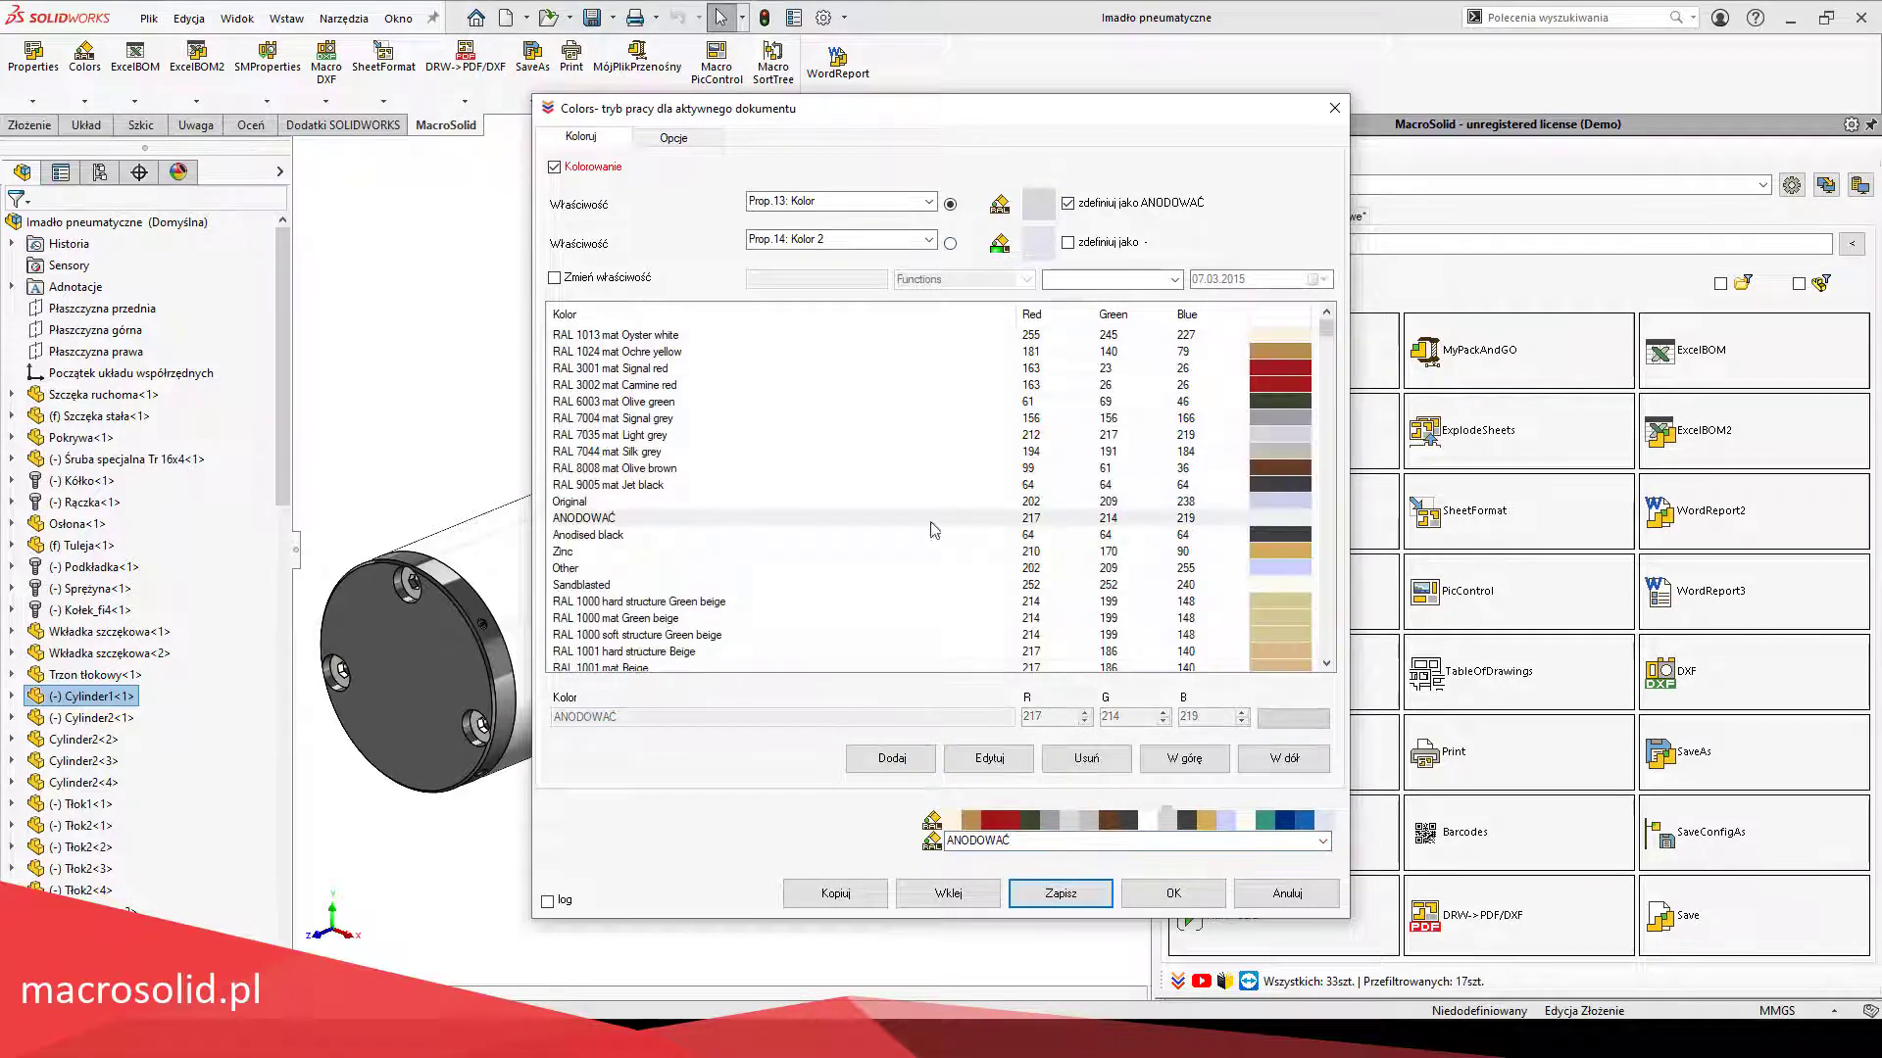
Step: Turn off the ANODOWAĆ colour definition and the Kolorowanie option for the preset, and check its processing options
{"action": "left_click", "coordinate": [1075, 208]}
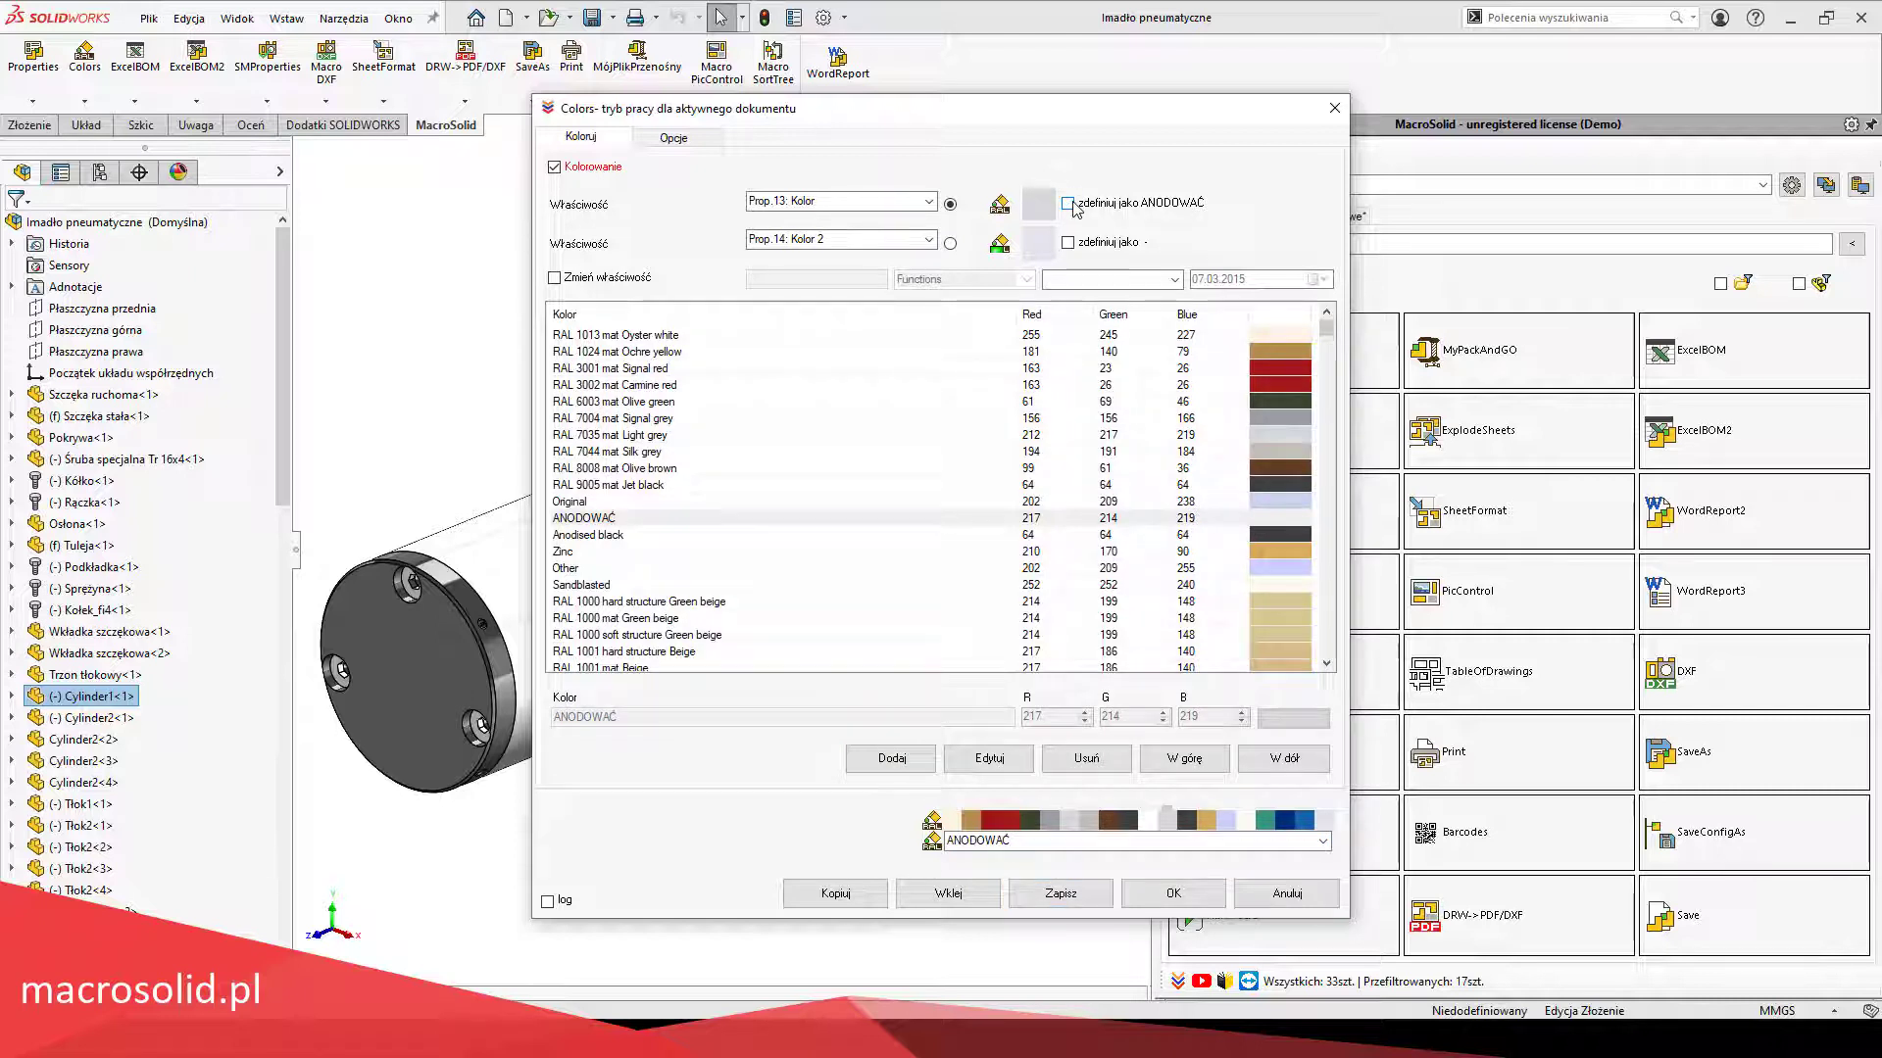
{"action": "left_click", "coordinate": [555, 167]}
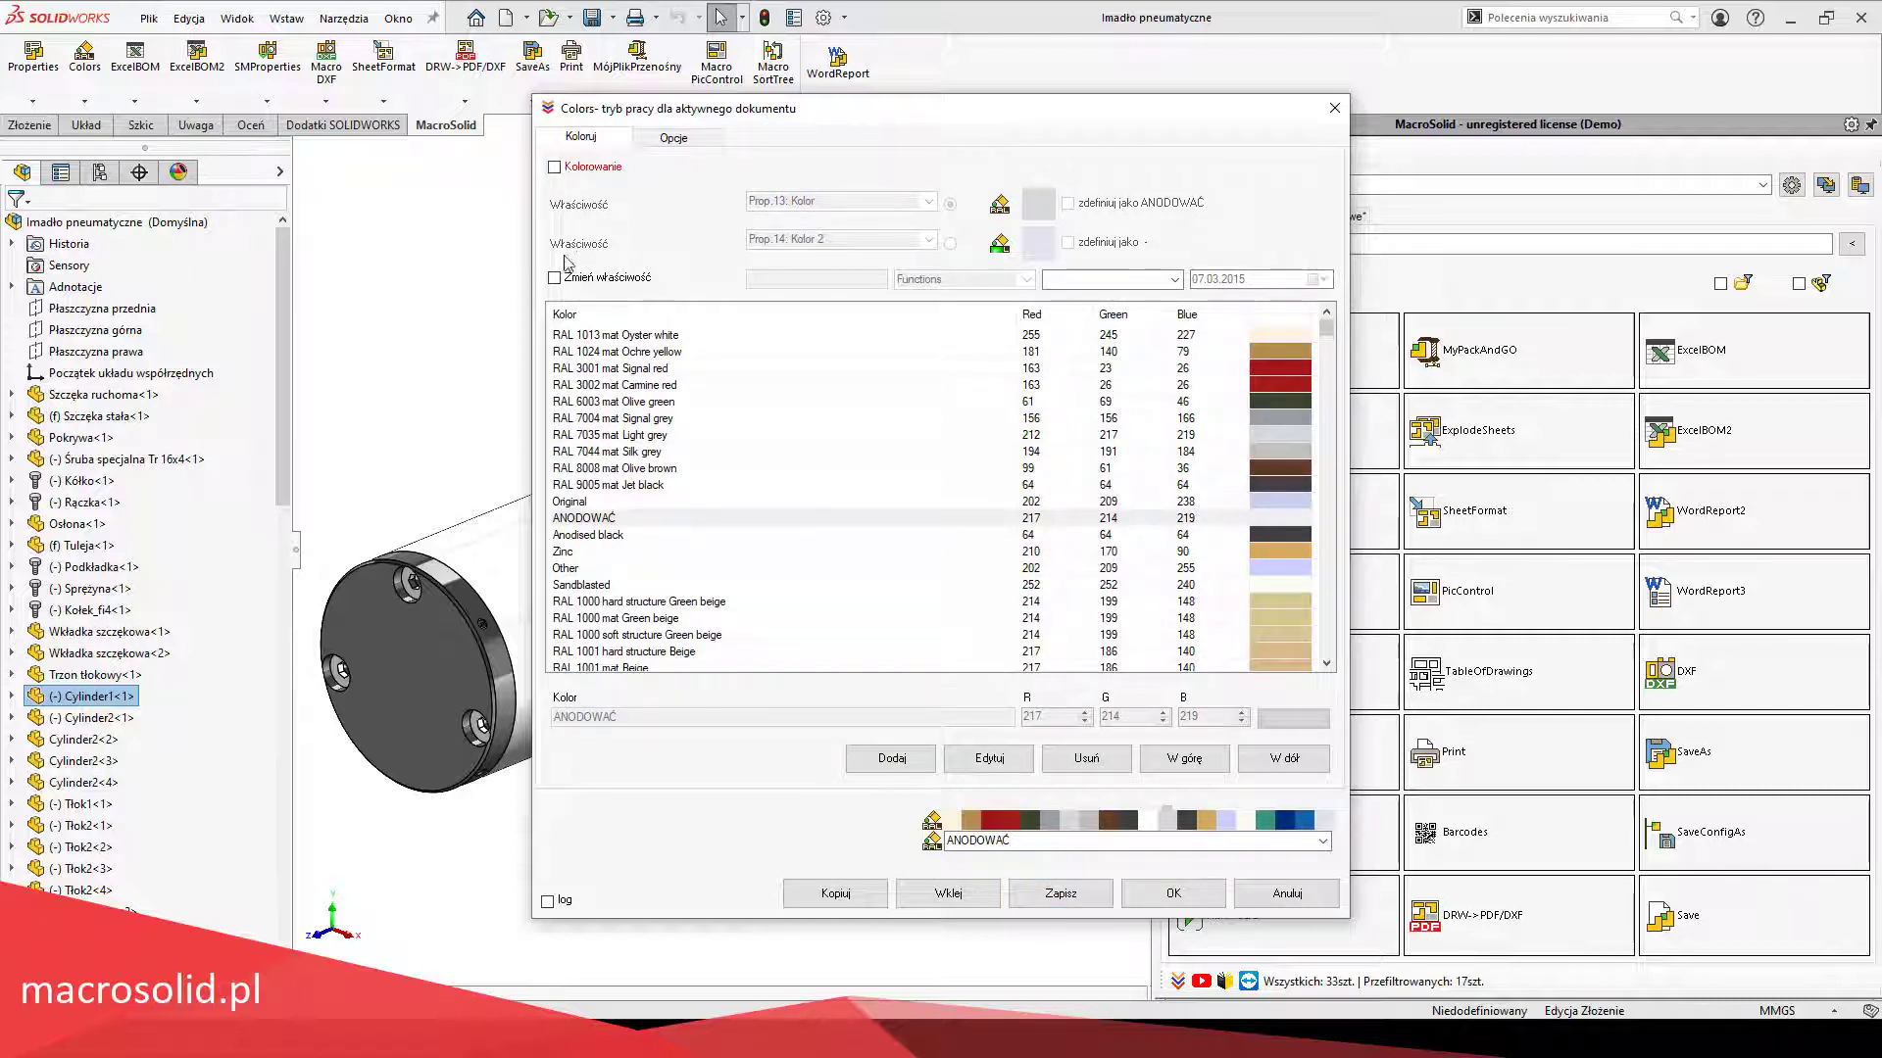
{"action": "left_click", "coordinate": [674, 139]}
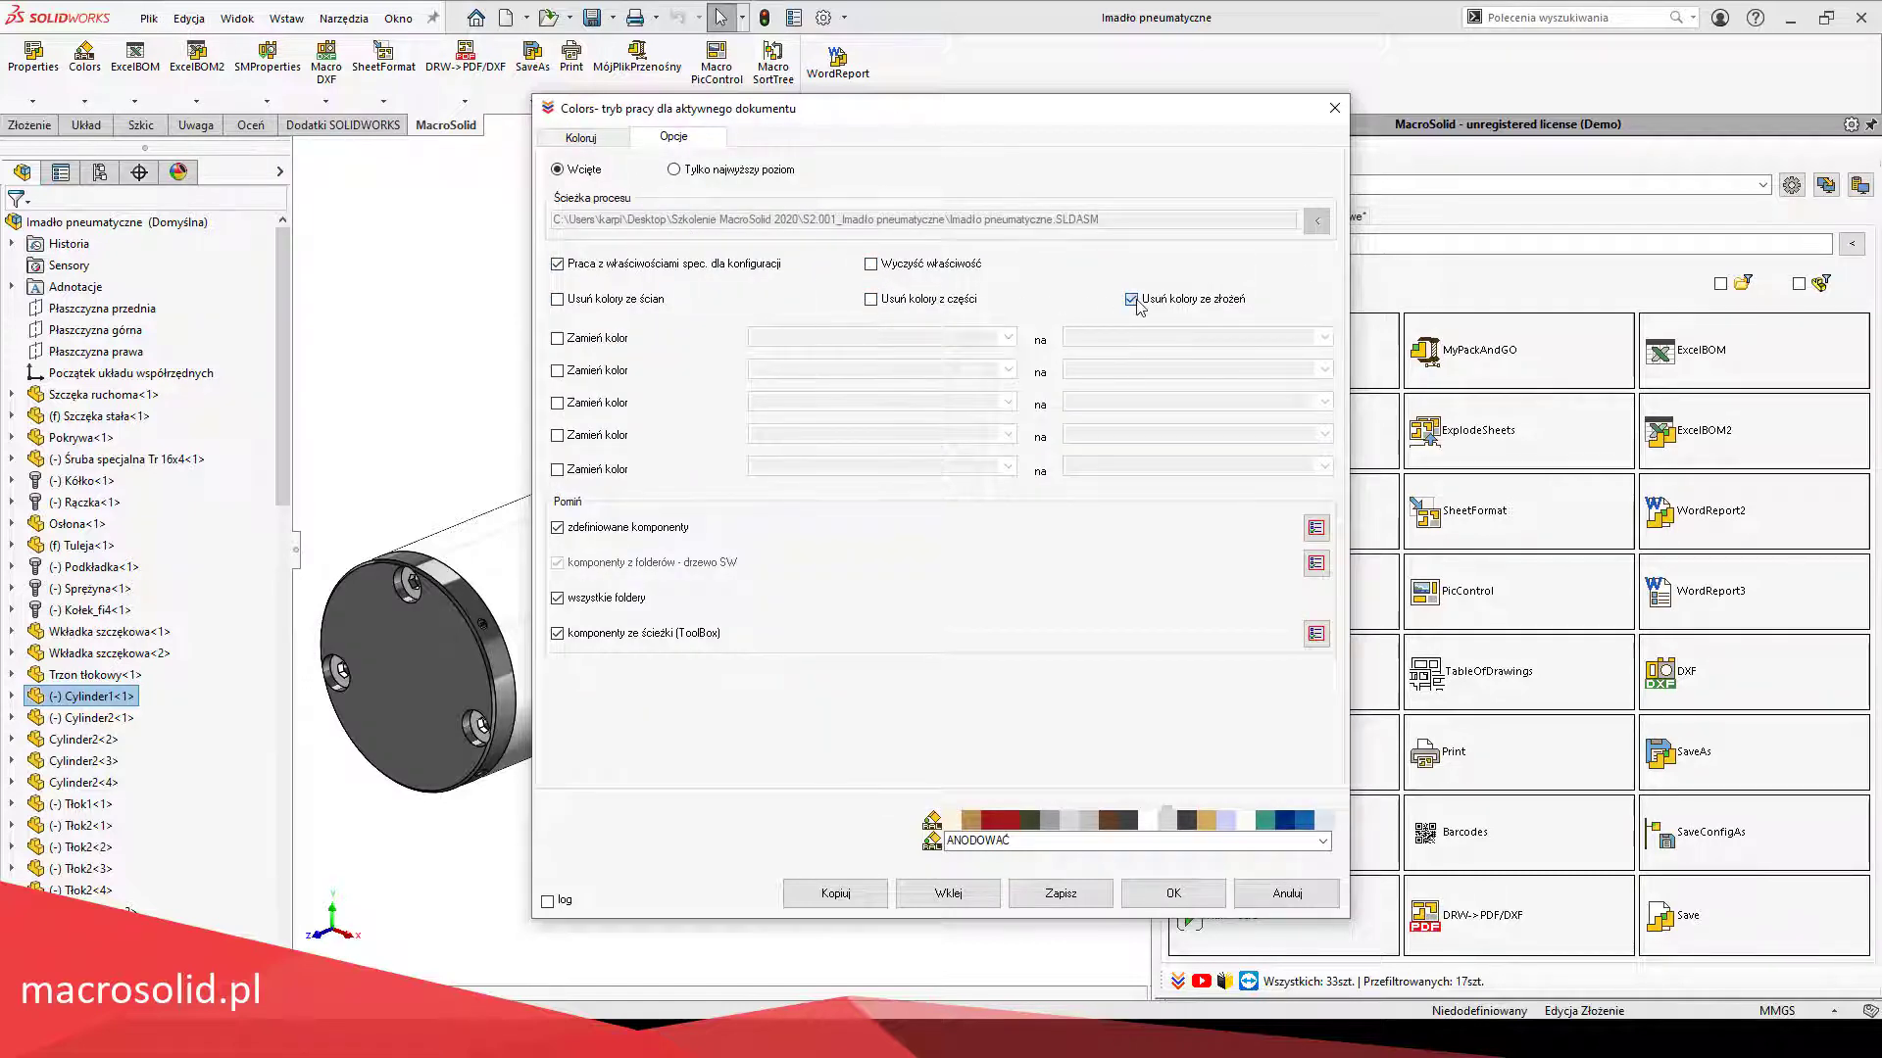
{"action": "left_click", "coordinate": [586, 136]}
Step: Make the ANODOWAĆ preset change the Wykończenie property to Anodować from List 1, save the settings and close the Colors dialog
{"action": "left_click", "coordinate": [601, 279]}
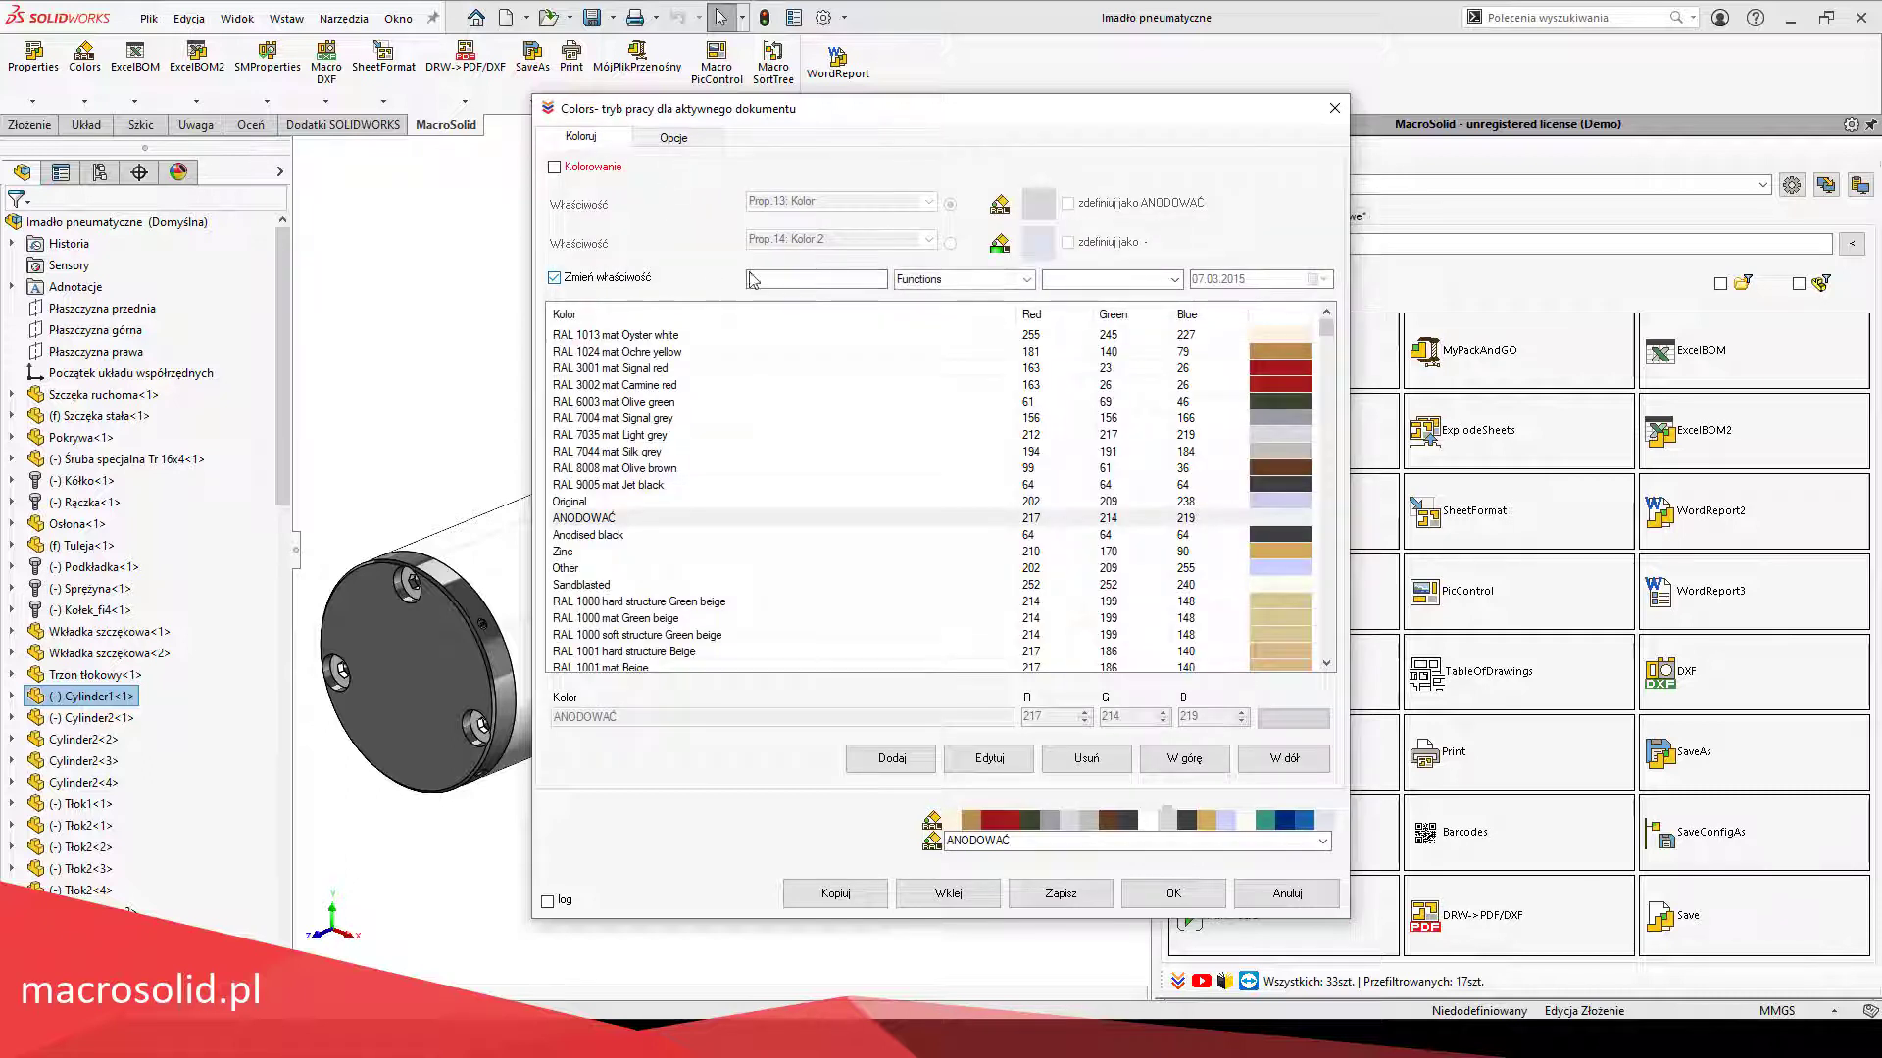
{"action": "left_click", "coordinate": [775, 280]}
{"action": "type", "text": "Wykończenie"}
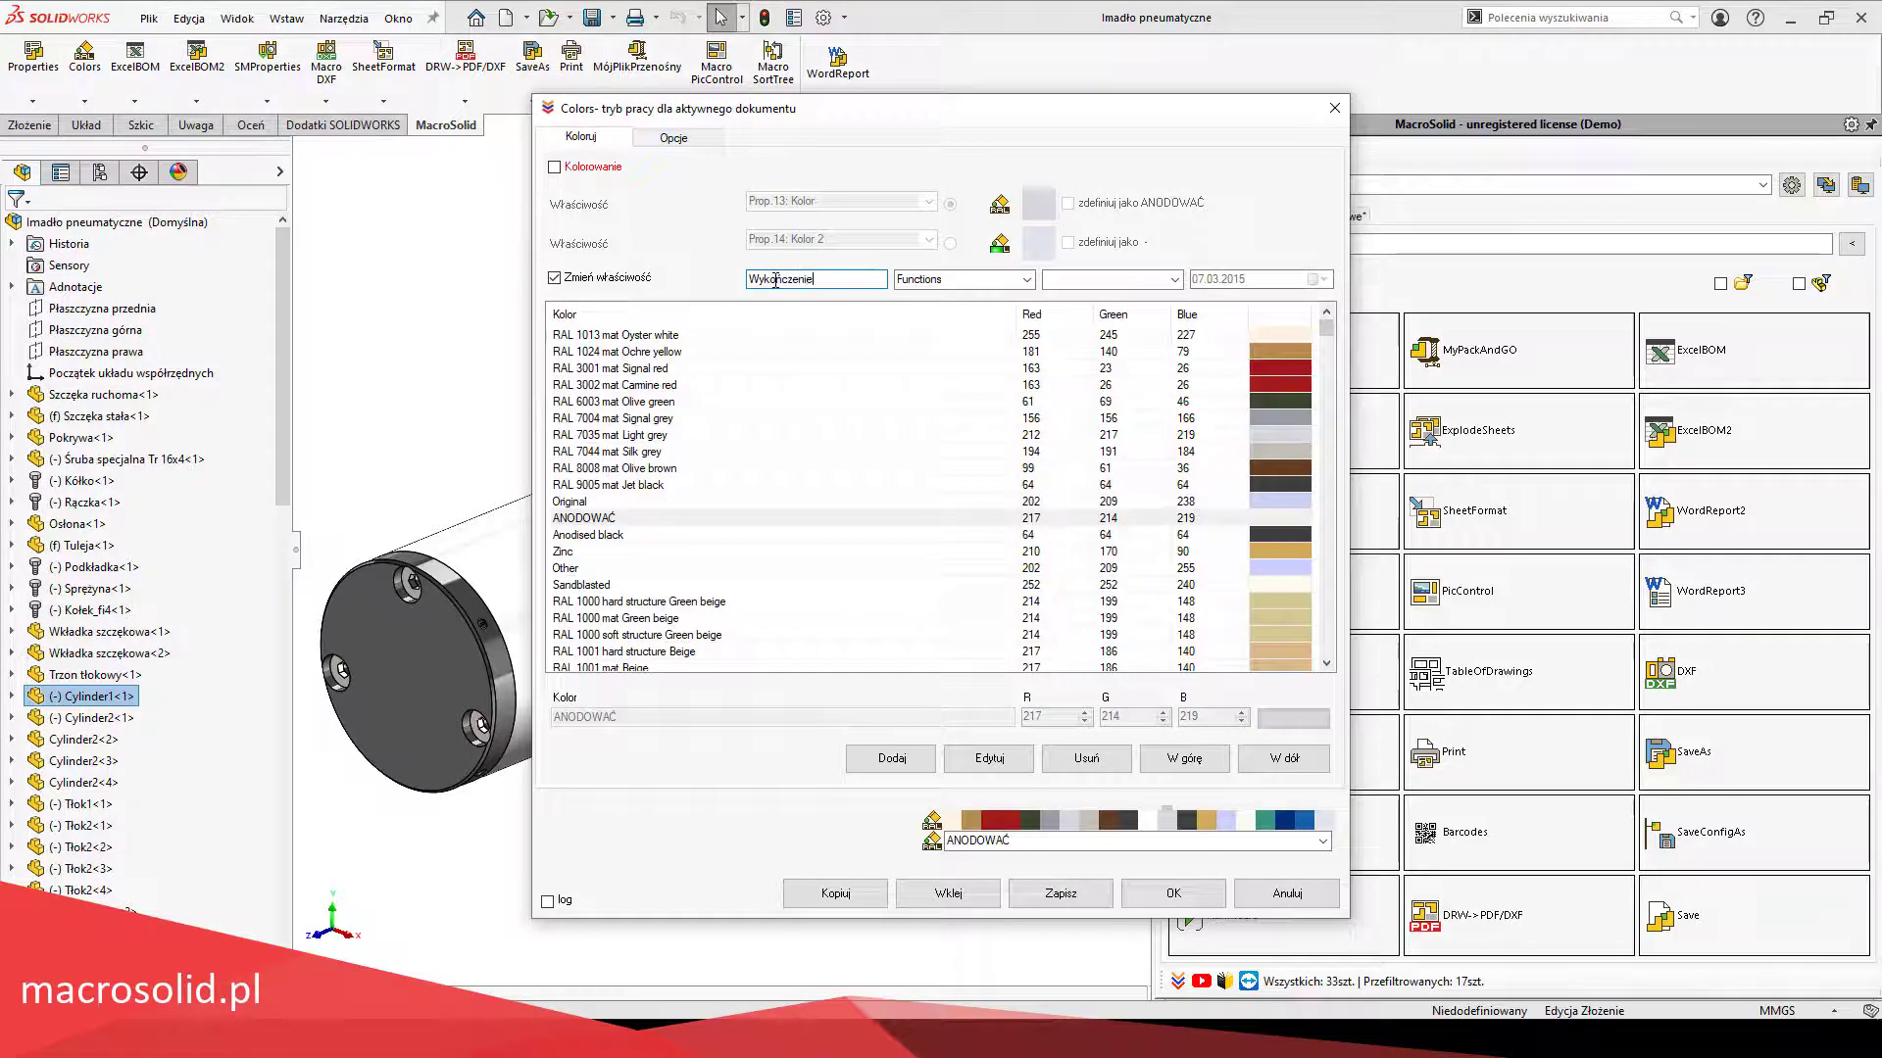
{"action": "left_click", "coordinate": [966, 279]}
{"action": "left_click", "coordinate": [960, 438]}
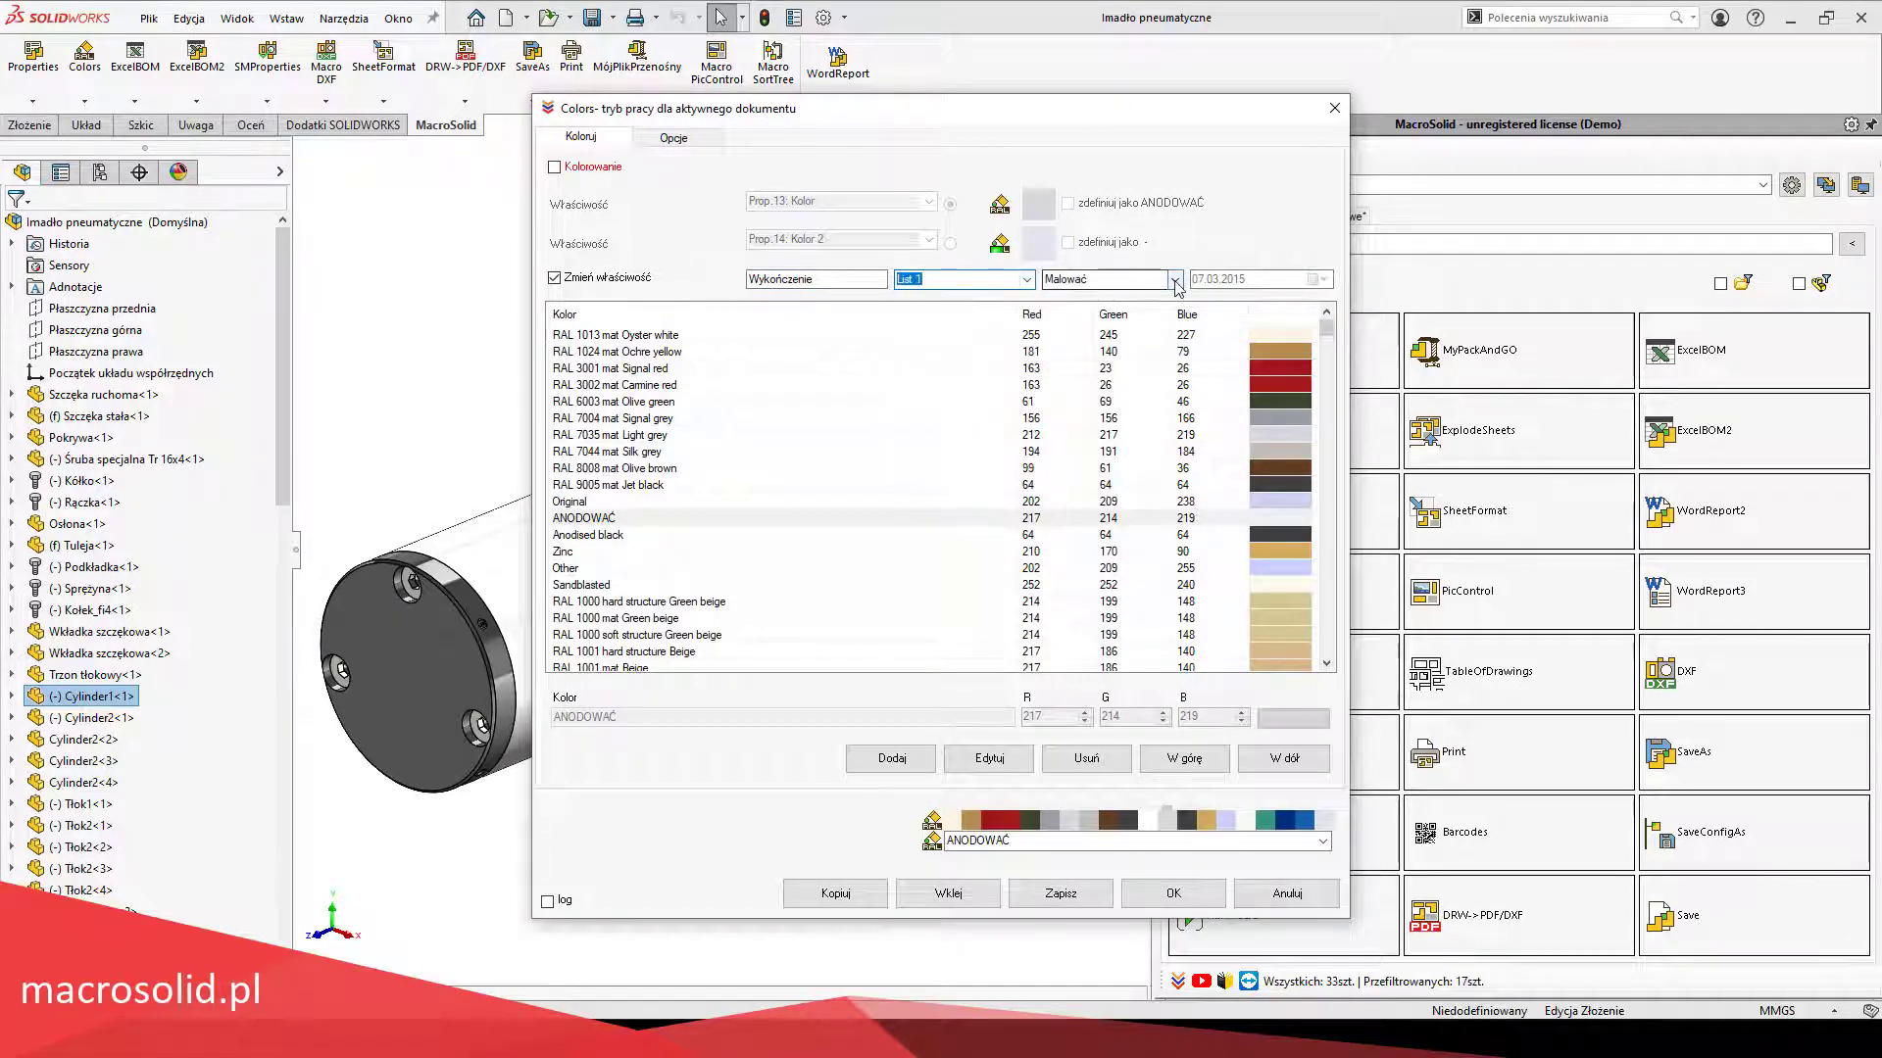
{"action": "left_click", "coordinate": [1113, 279]}
{"action": "left_click", "coordinate": [1113, 396]}
{"action": "left_click", "coordinate": [1063, 894]}
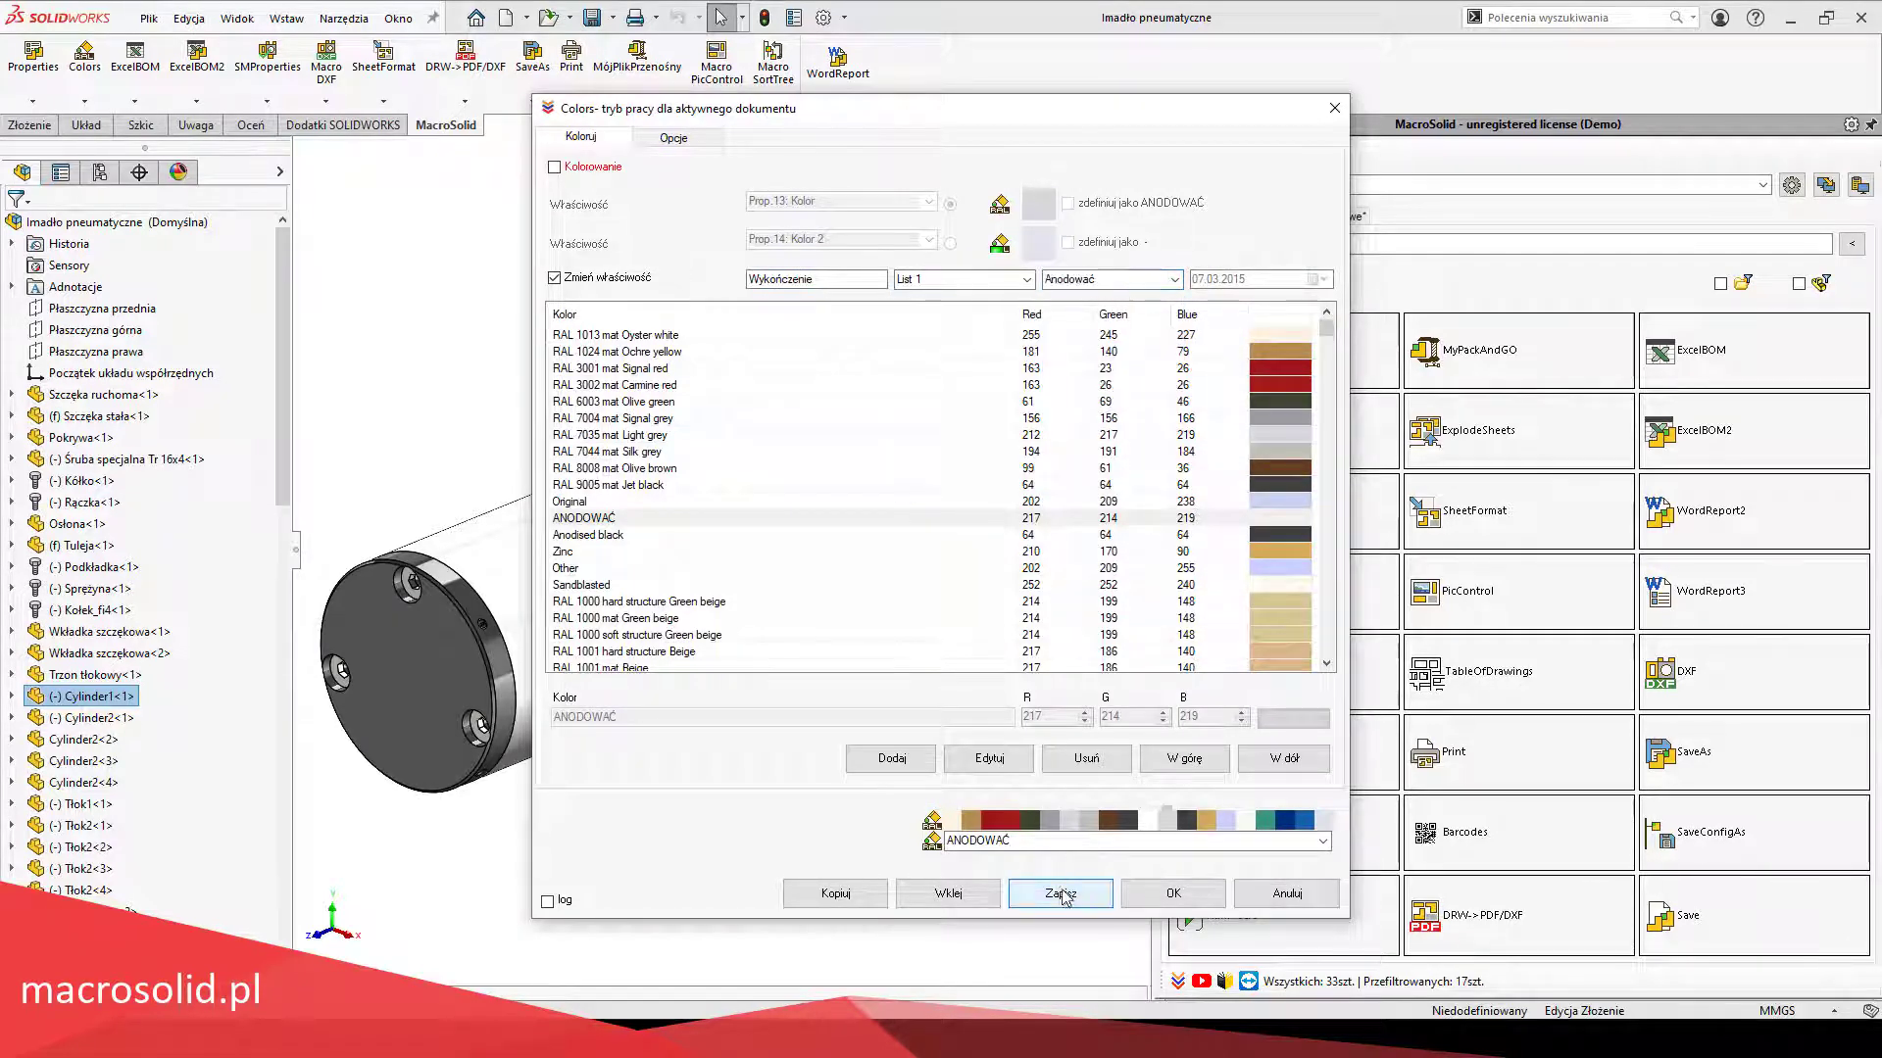
{"action": "left_click", "coordinate": [1287, 894]}
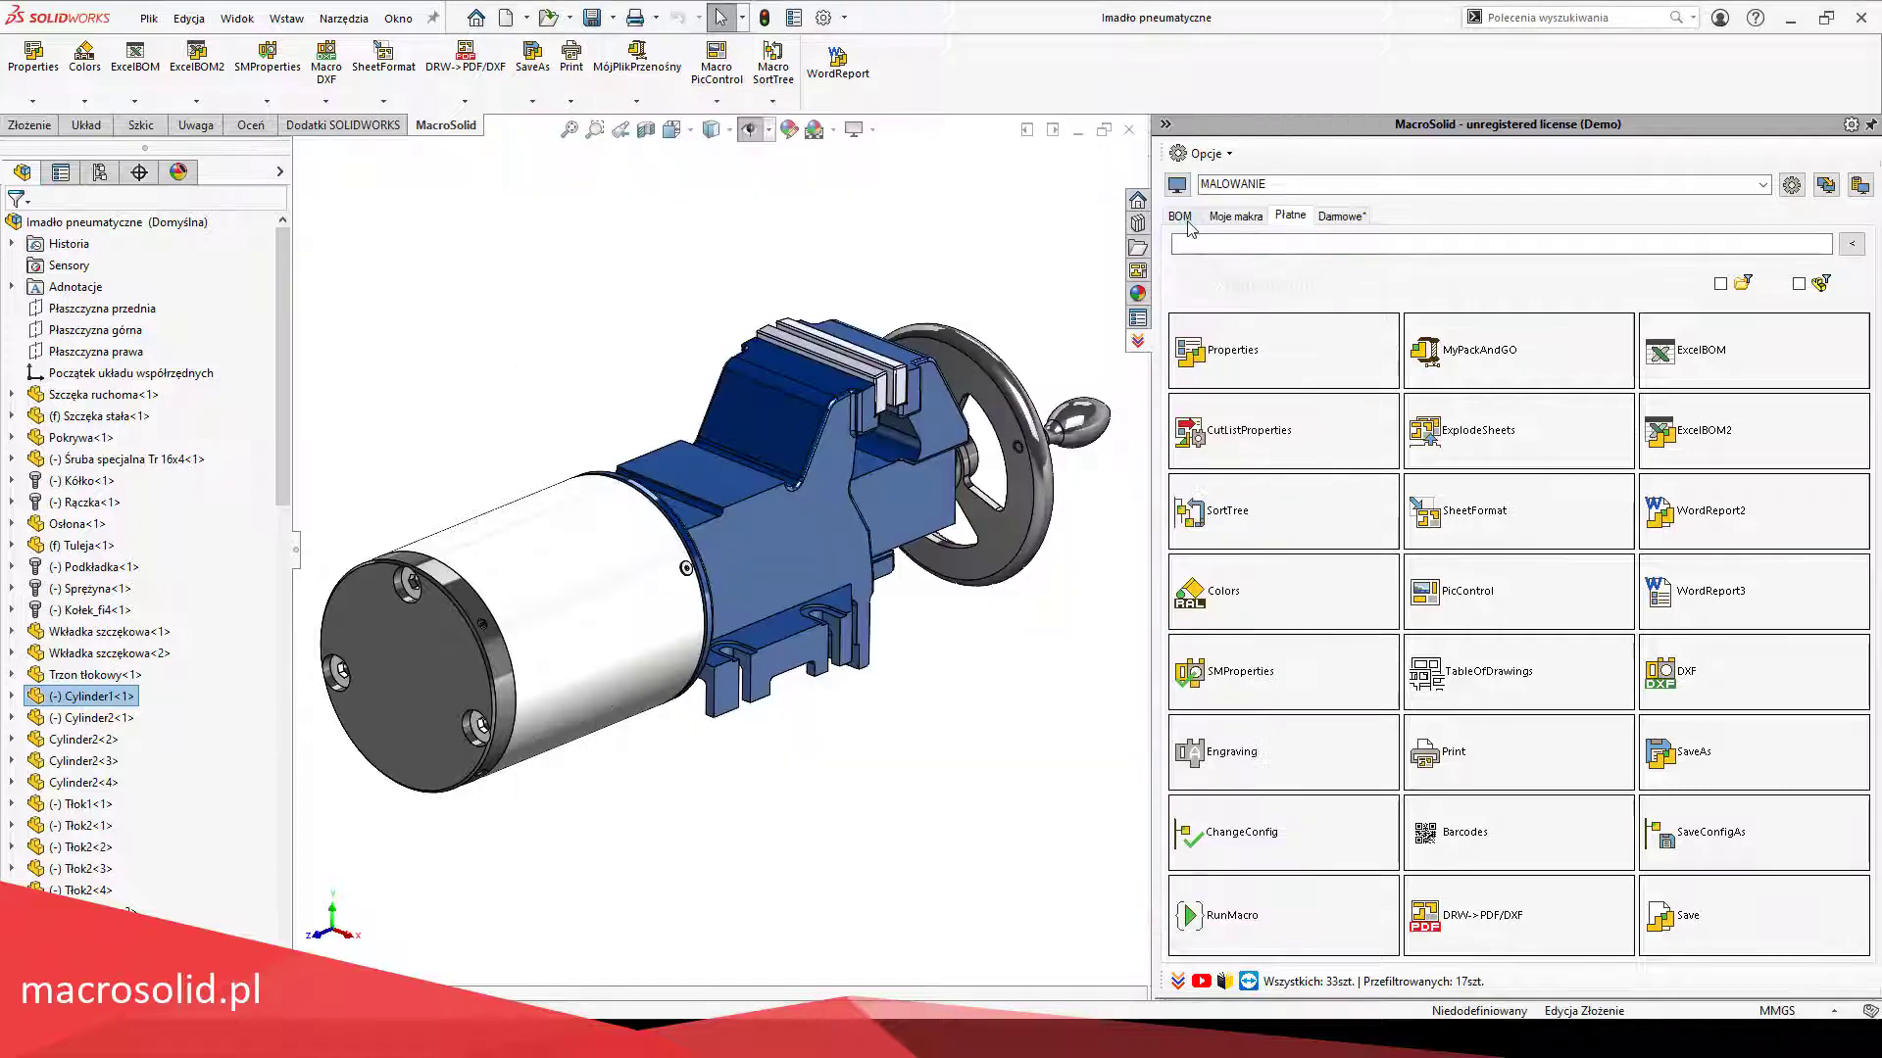
Step: Apply the ANODOWAĆ quick preset to the Pokrywa, Śruba specjalna and Osłona rows in the BOM view
{"action": "left_click_drag", "start_coordinate": [1283, 698], "coordinate": [1269, 738]}
{"action": "right_click", "coordinate": [1269, 738]}
{"action": "mouse_move", "coordinate": [1372, 774]}
{"action": "left_click", "coordinate": [1656, 796]}
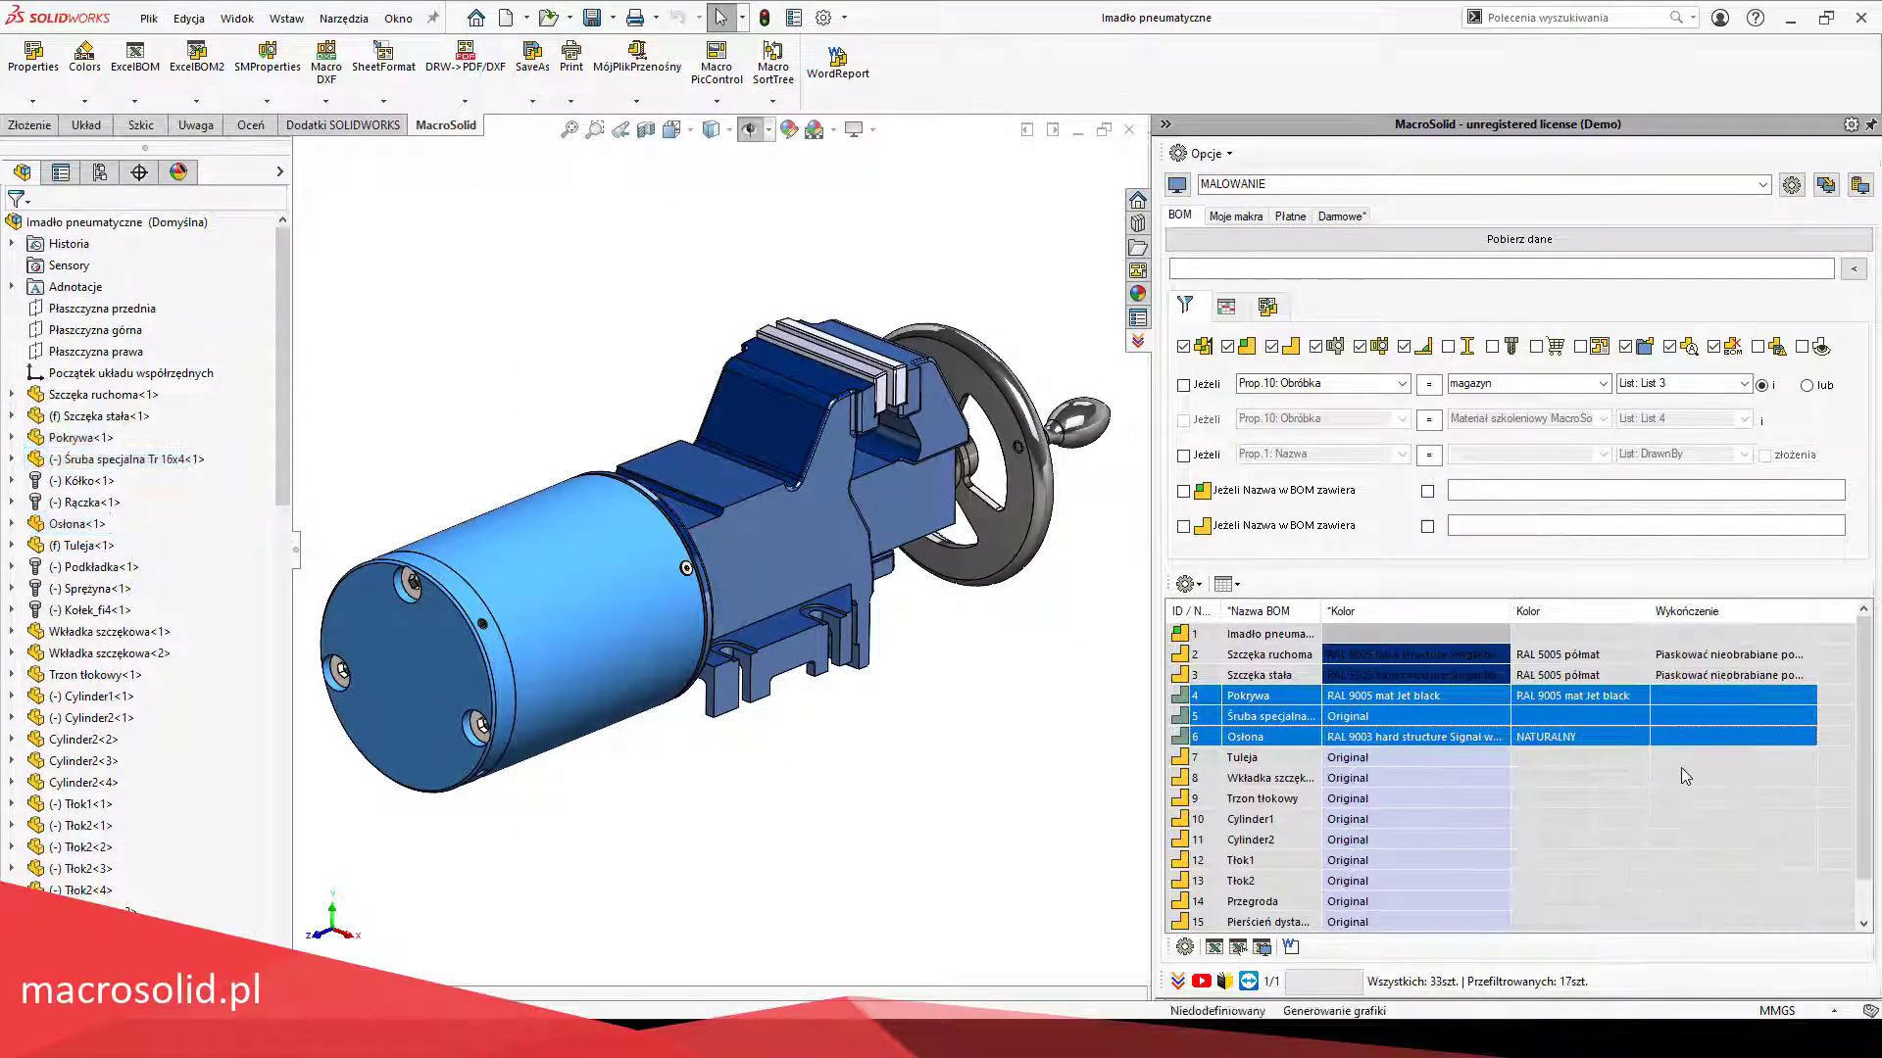
{"action": "left_click", "coordinate": [1680, 770]}
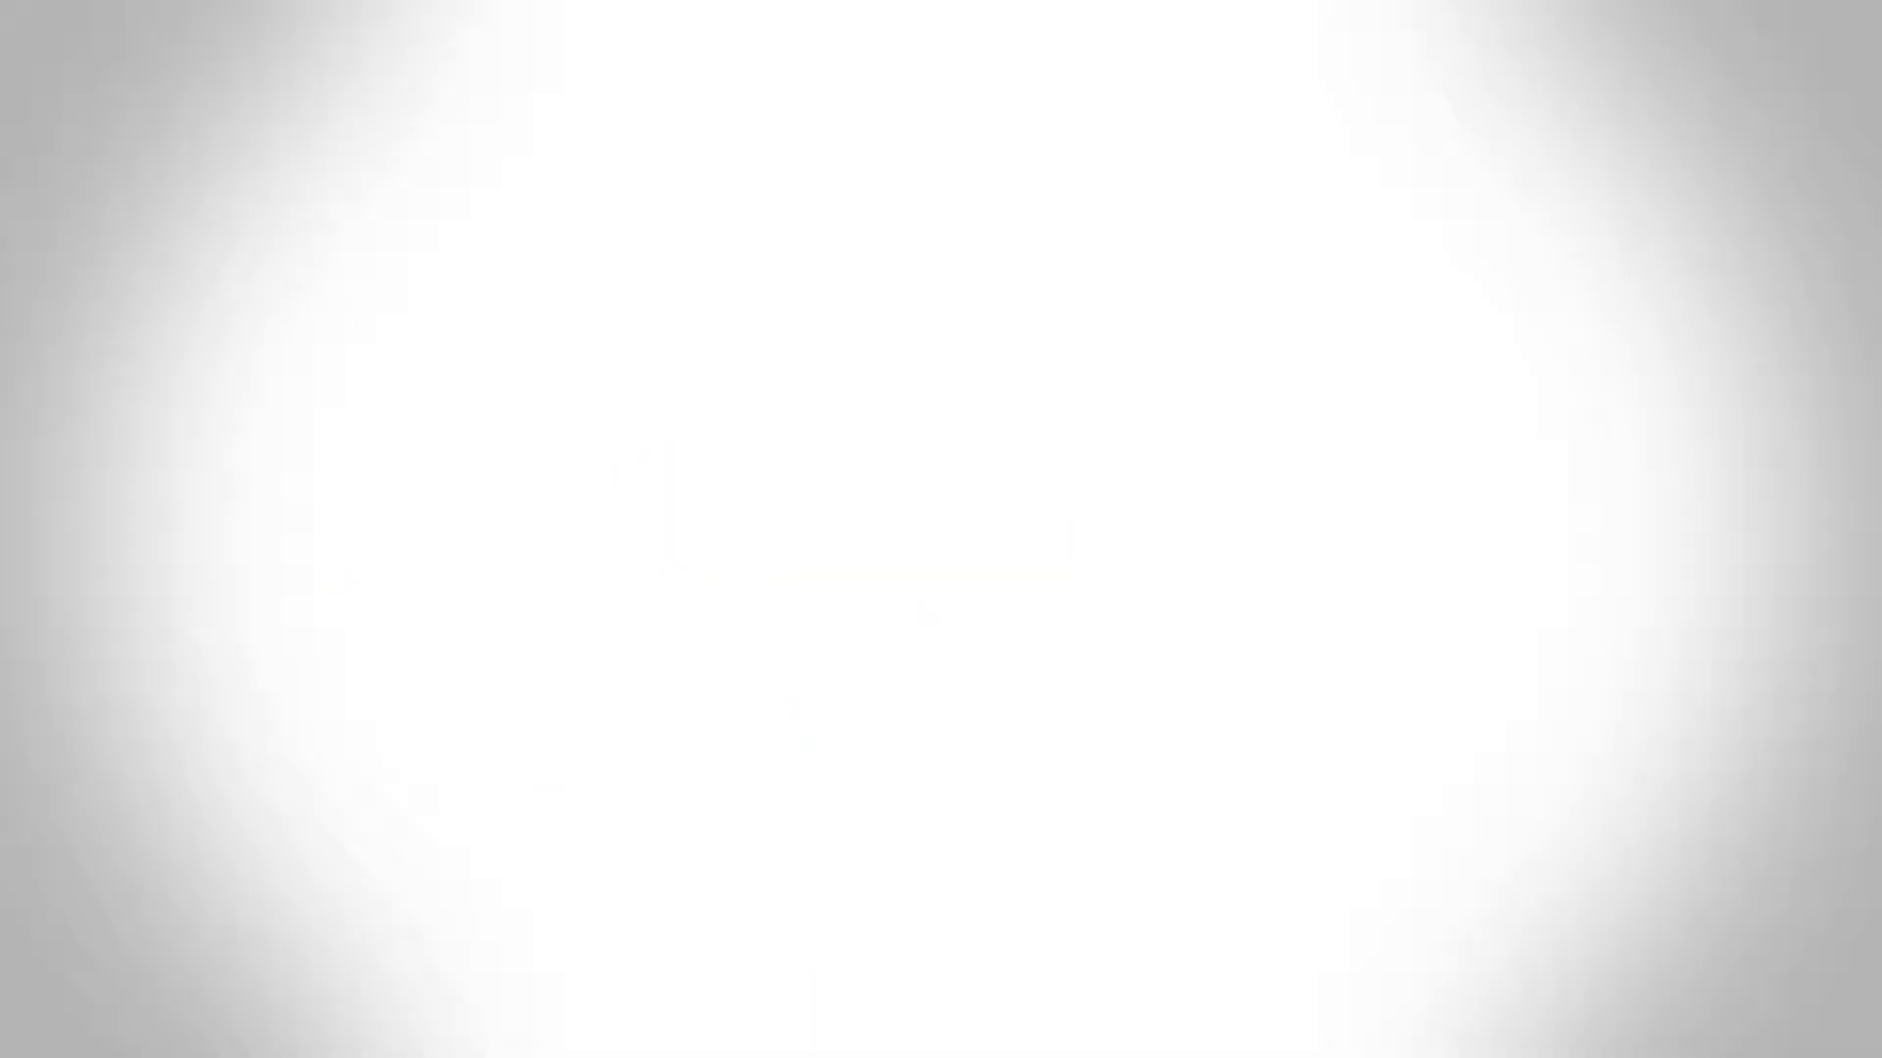